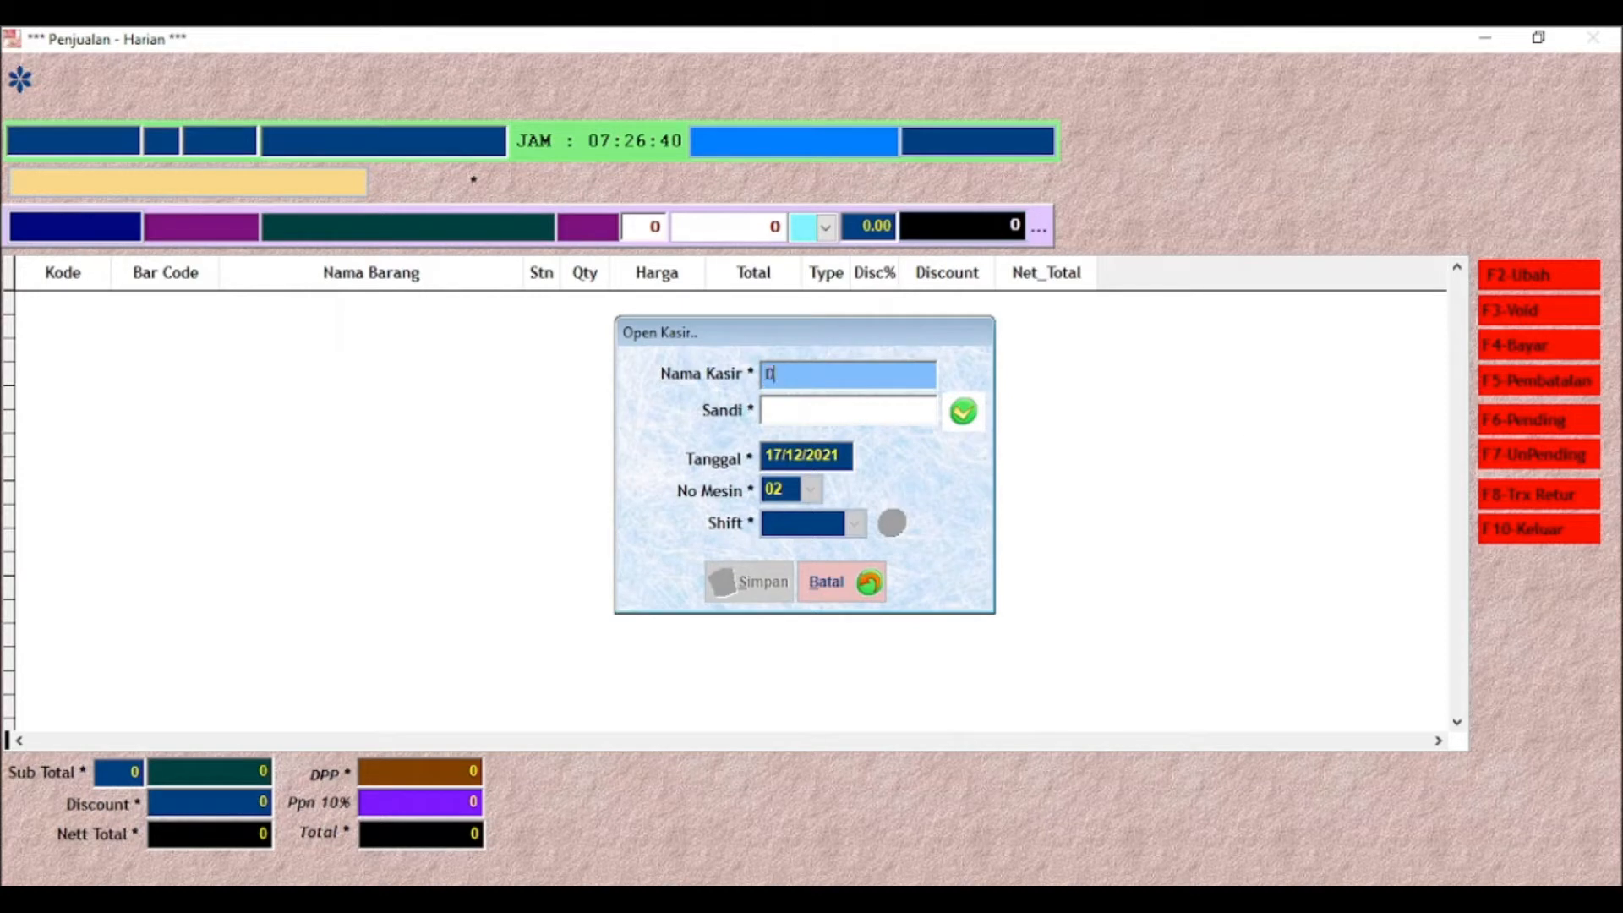
# Log in to the cashier session with the cashier's name and password
pyautogui.write('EWI')
pyautogui.press('Return')
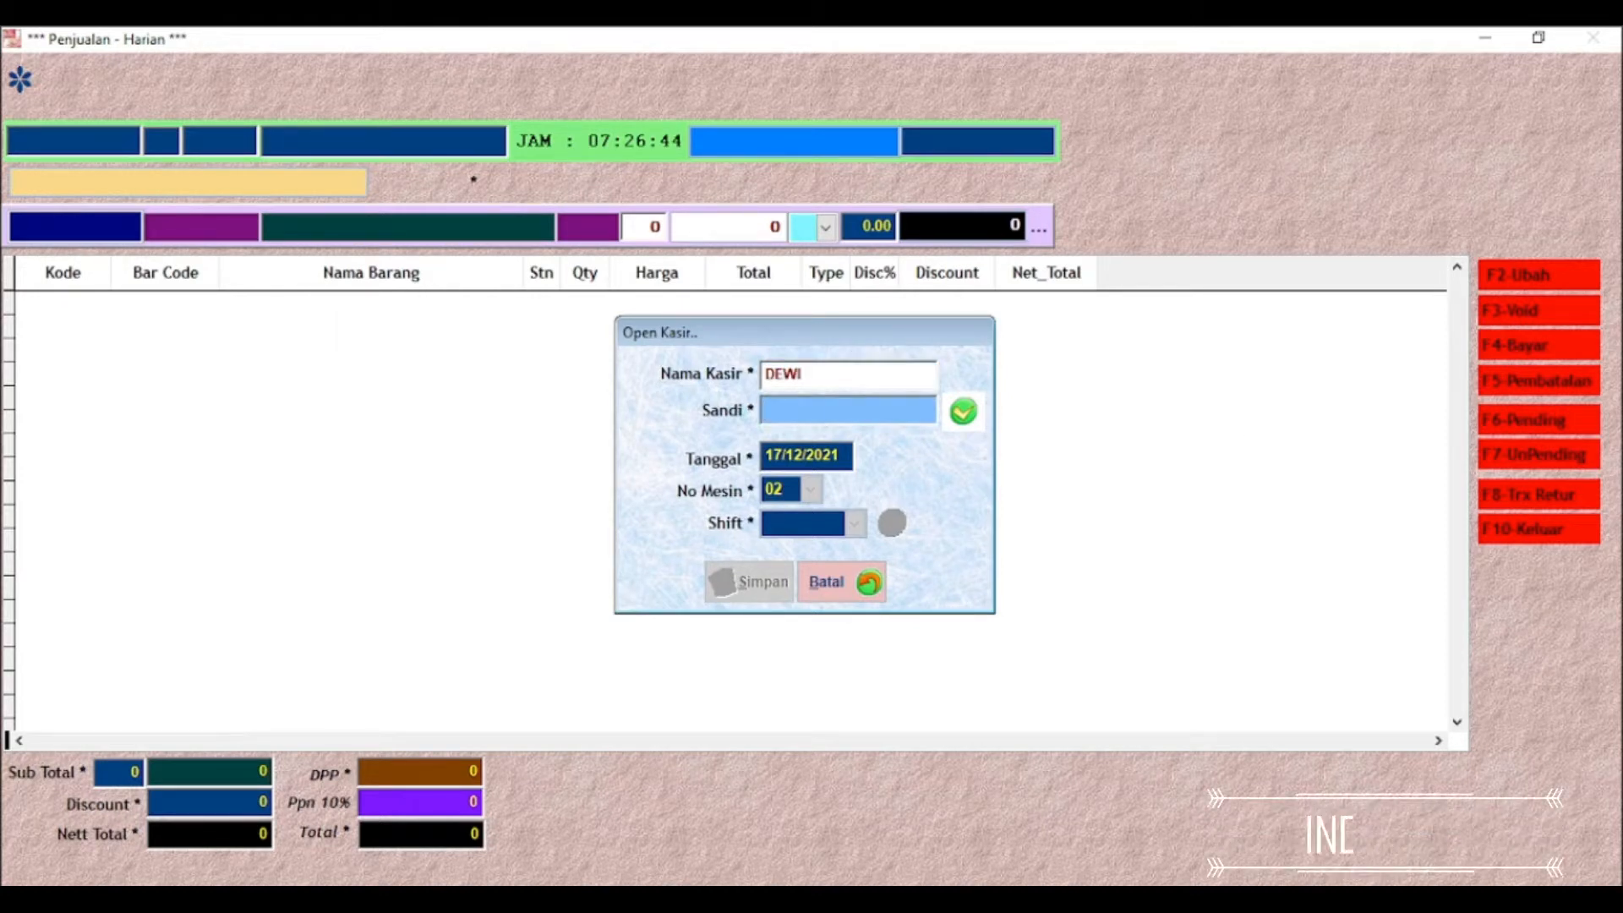
pyautogui.write('******')
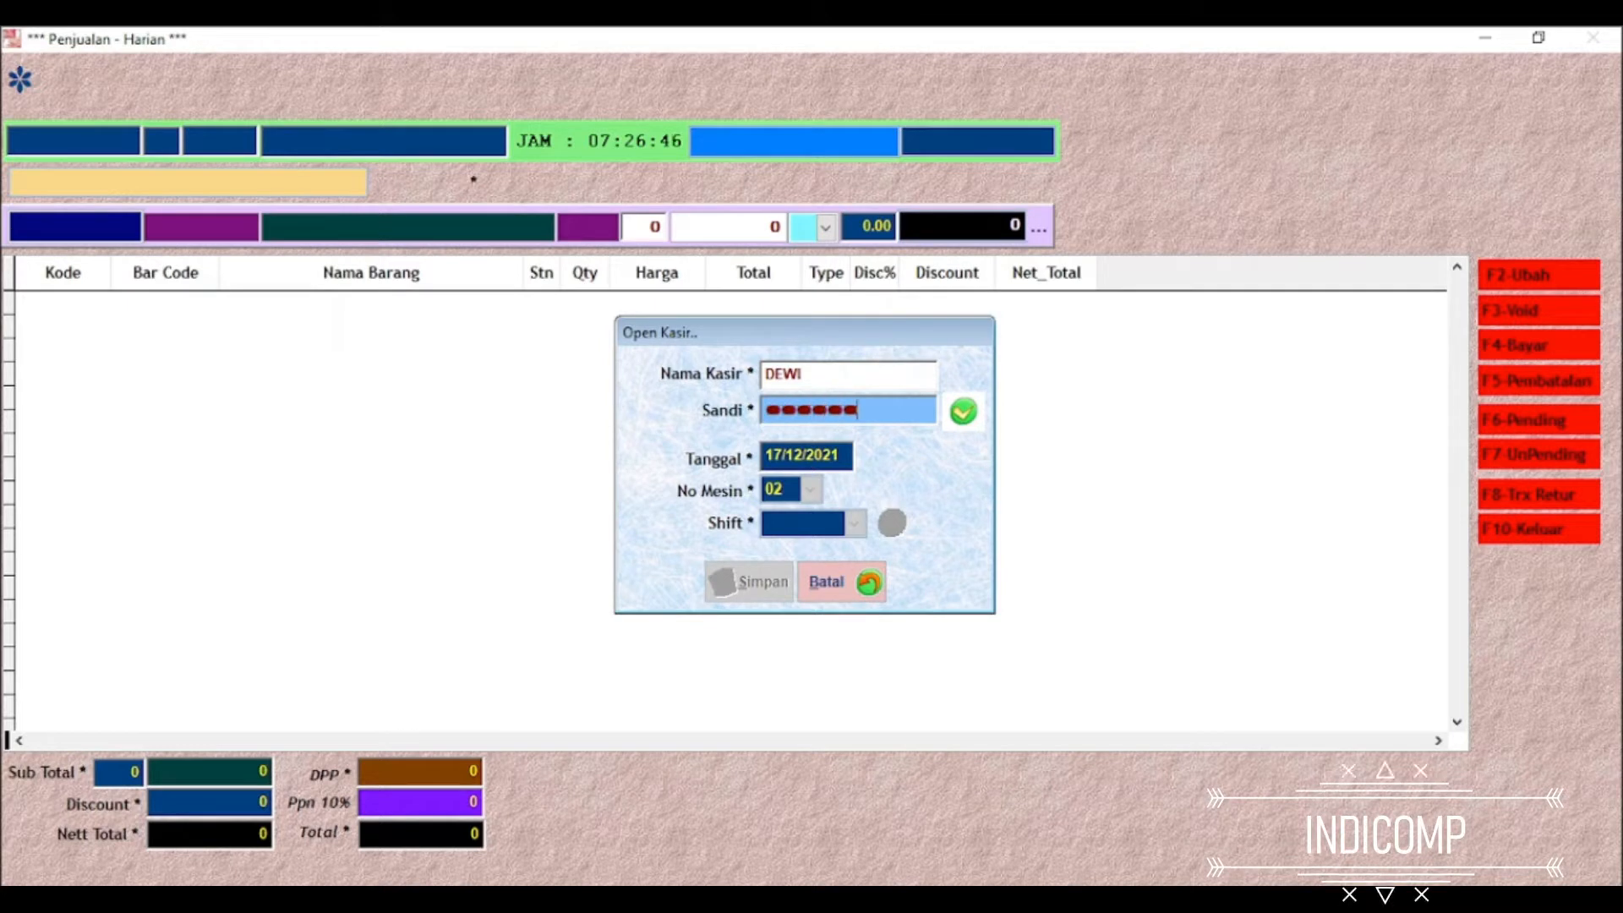
pyautogui.press('Return')
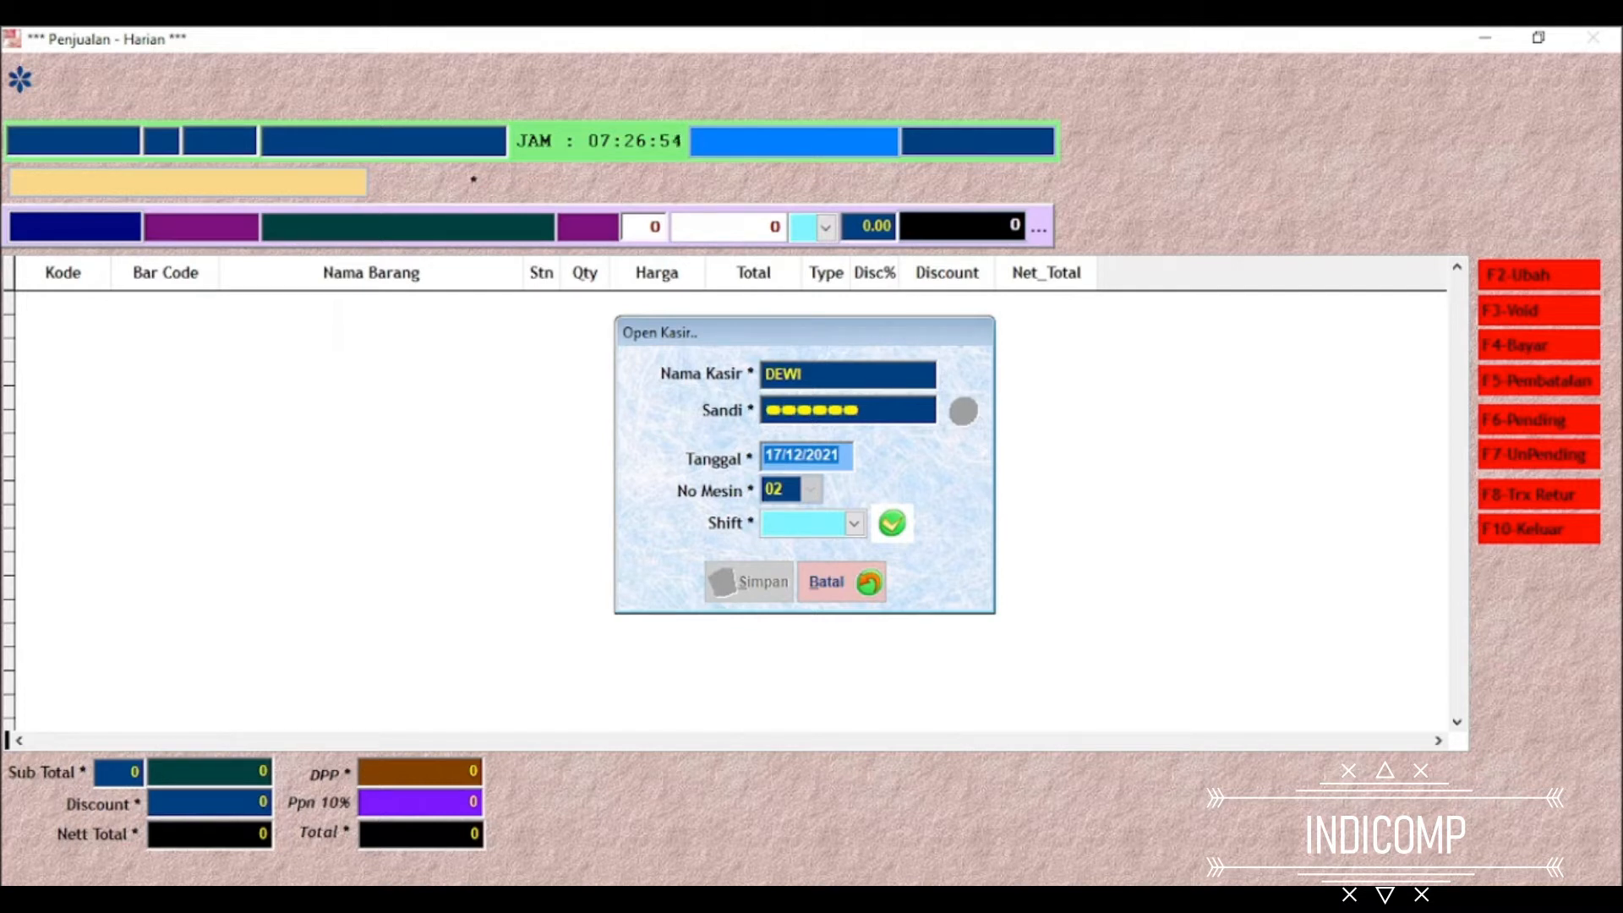
# Keep the session date, choose the Siang shift and open the cashier session
pyautogui.press('Return')
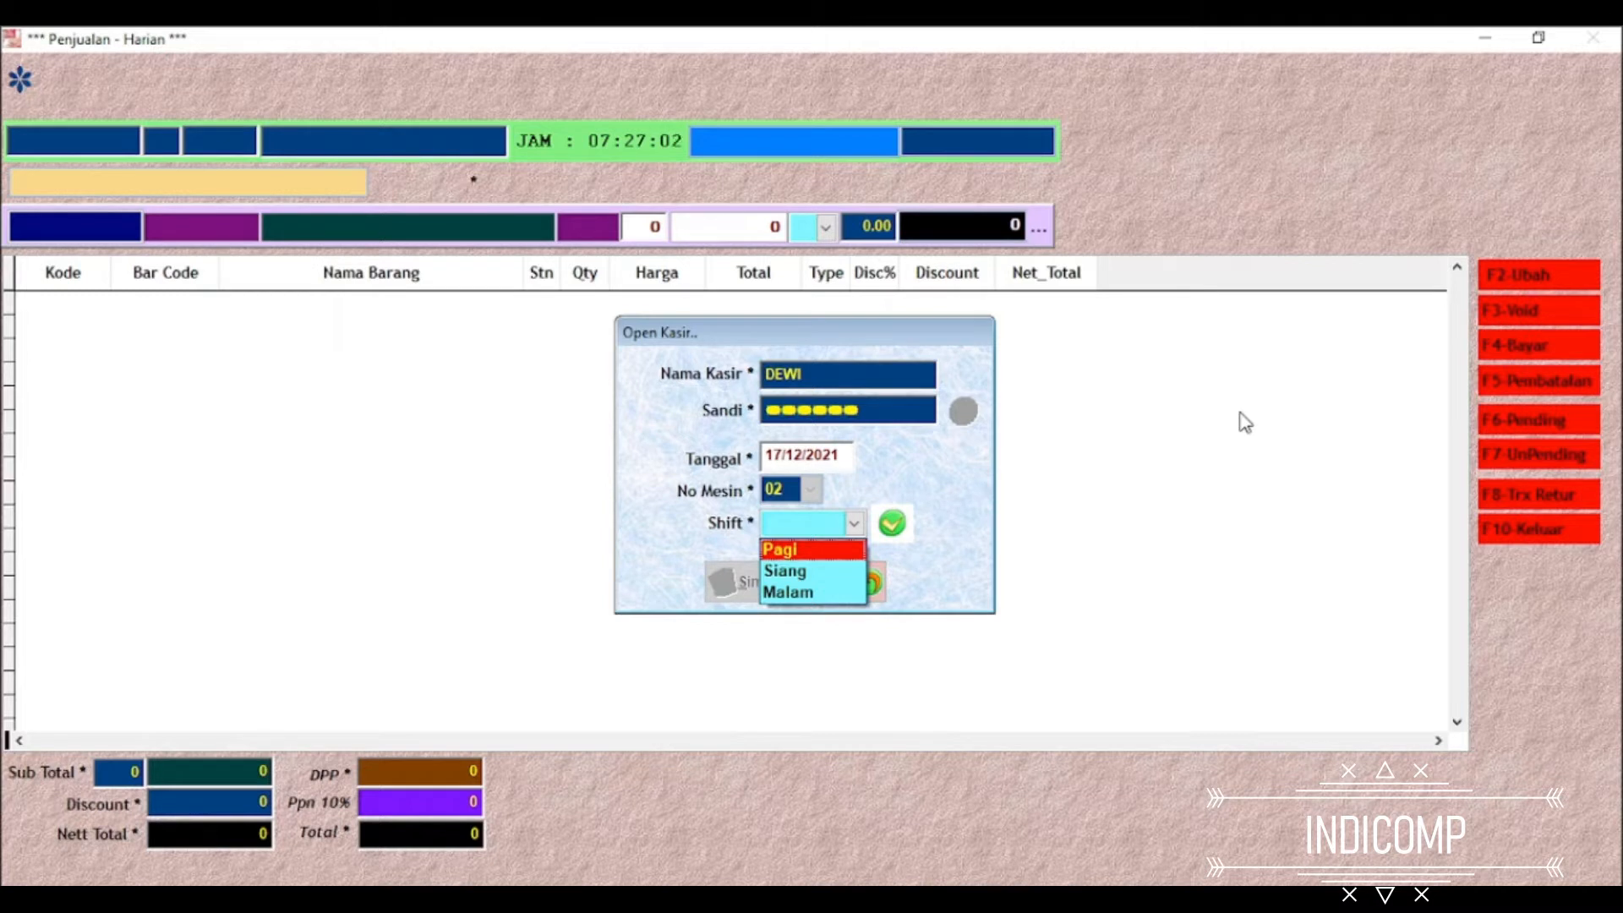
pyautogui.press('Down')
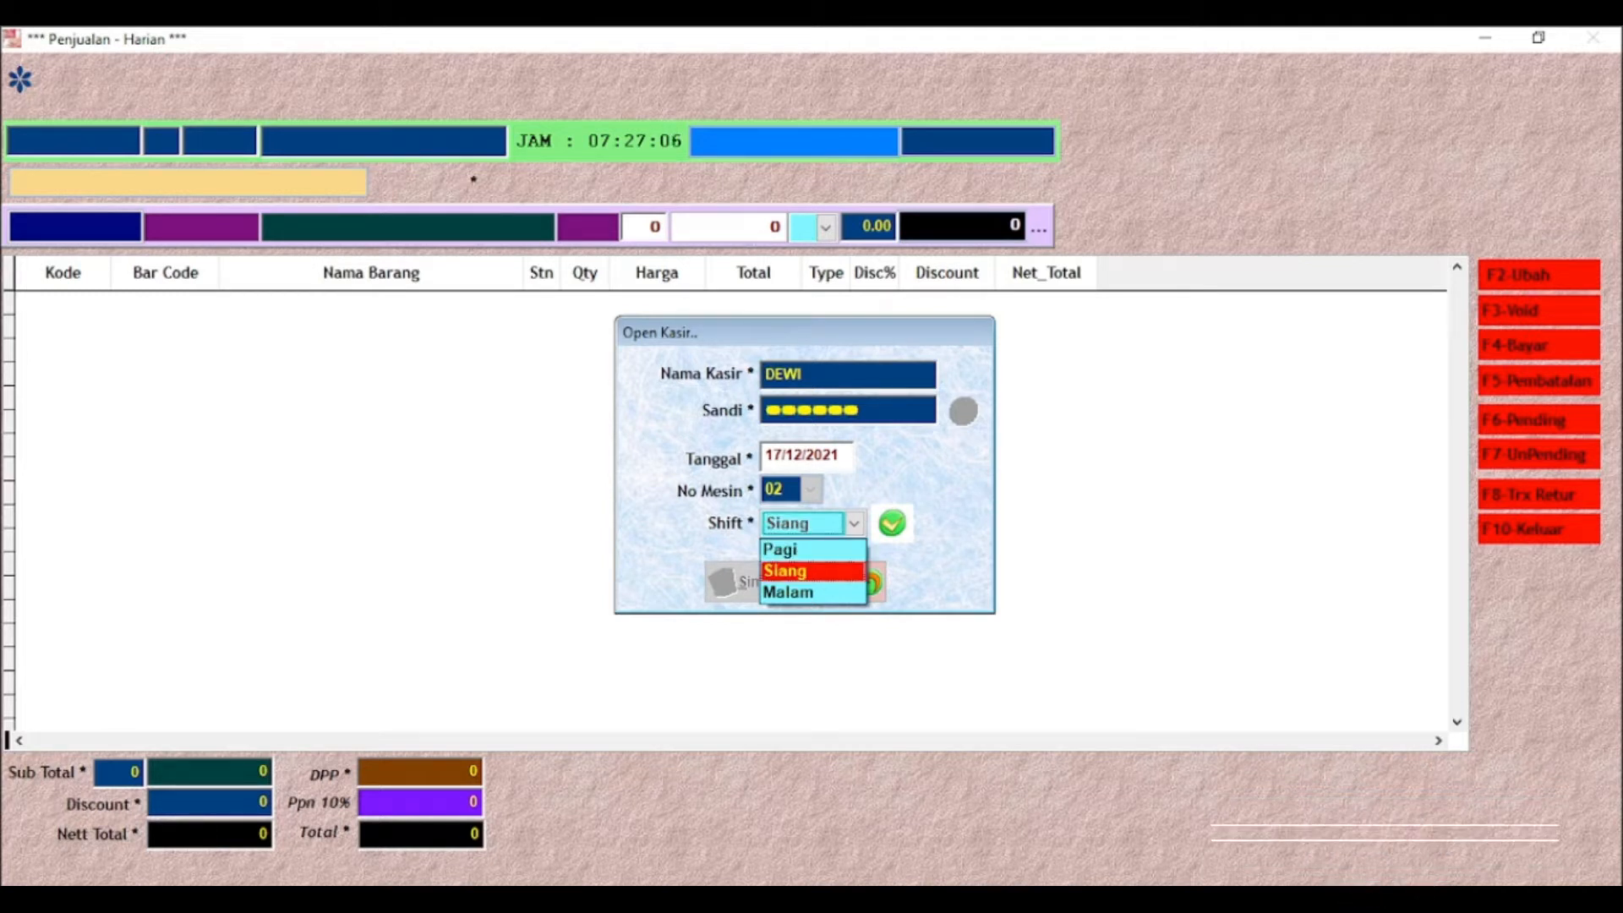
pyautogui.press('Return')
pyautogui.press('Return')
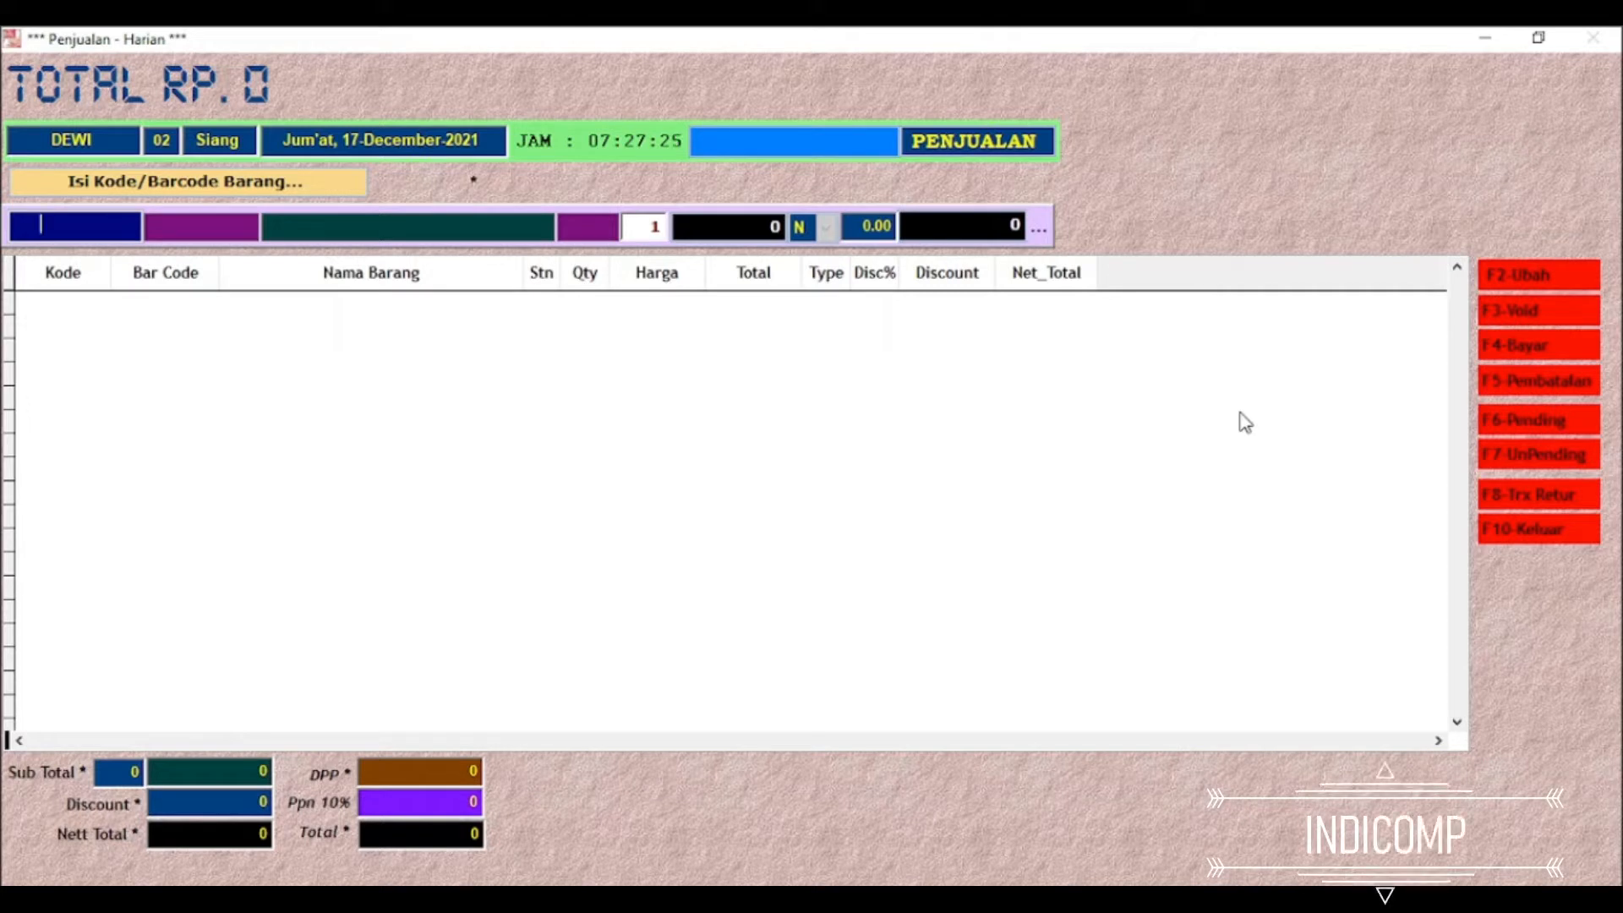
pyautogui.write('103211')
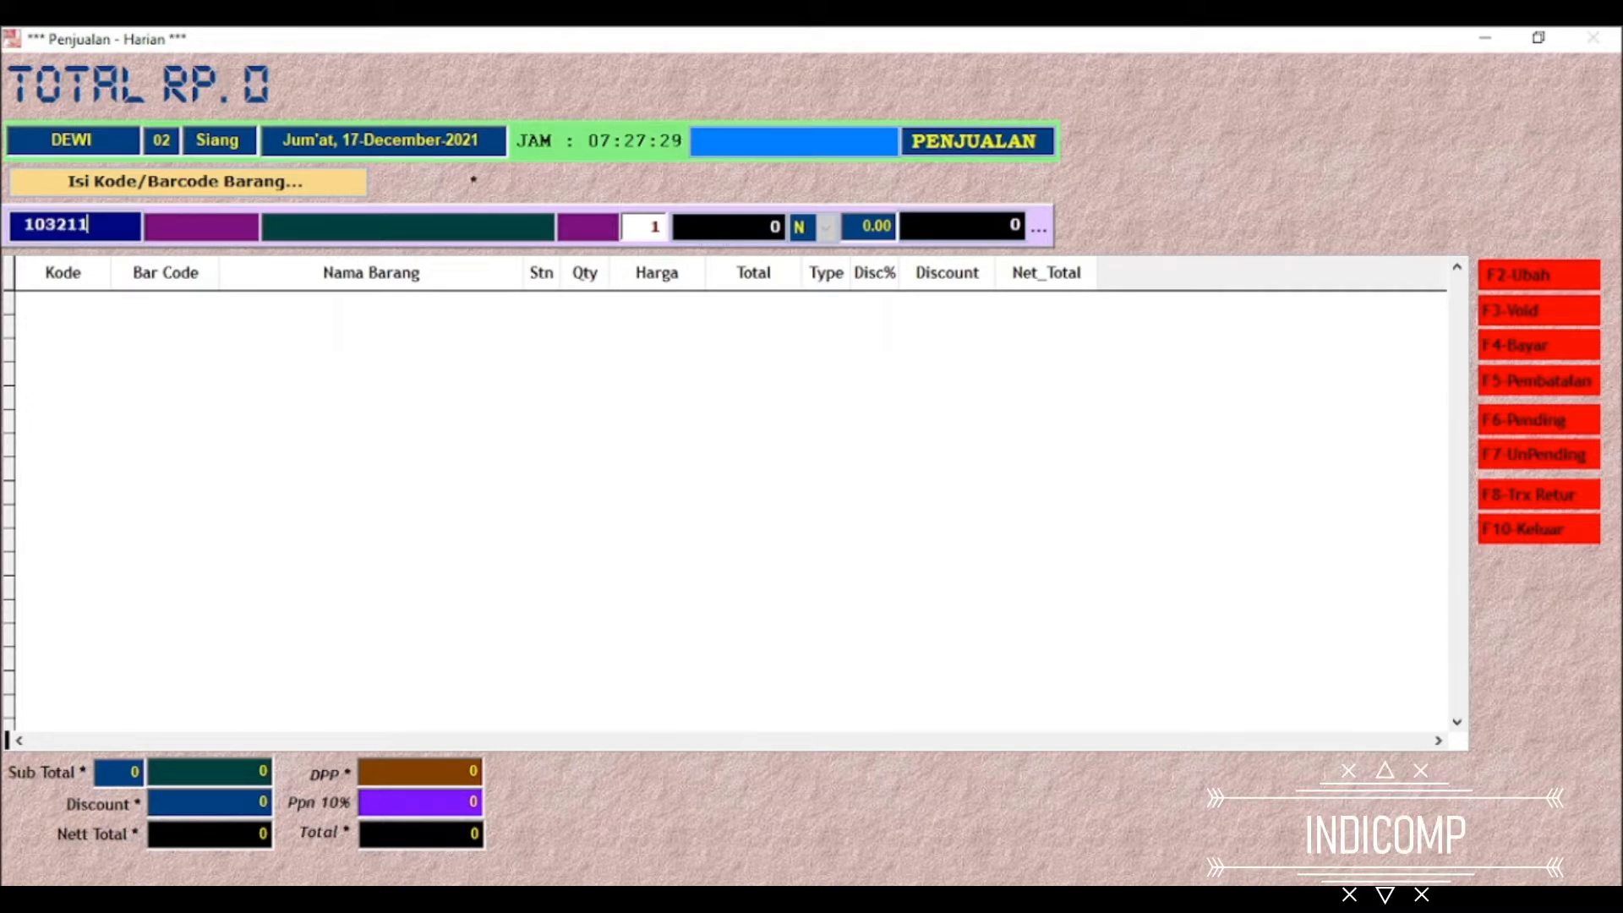
pyautogui.write('00021')
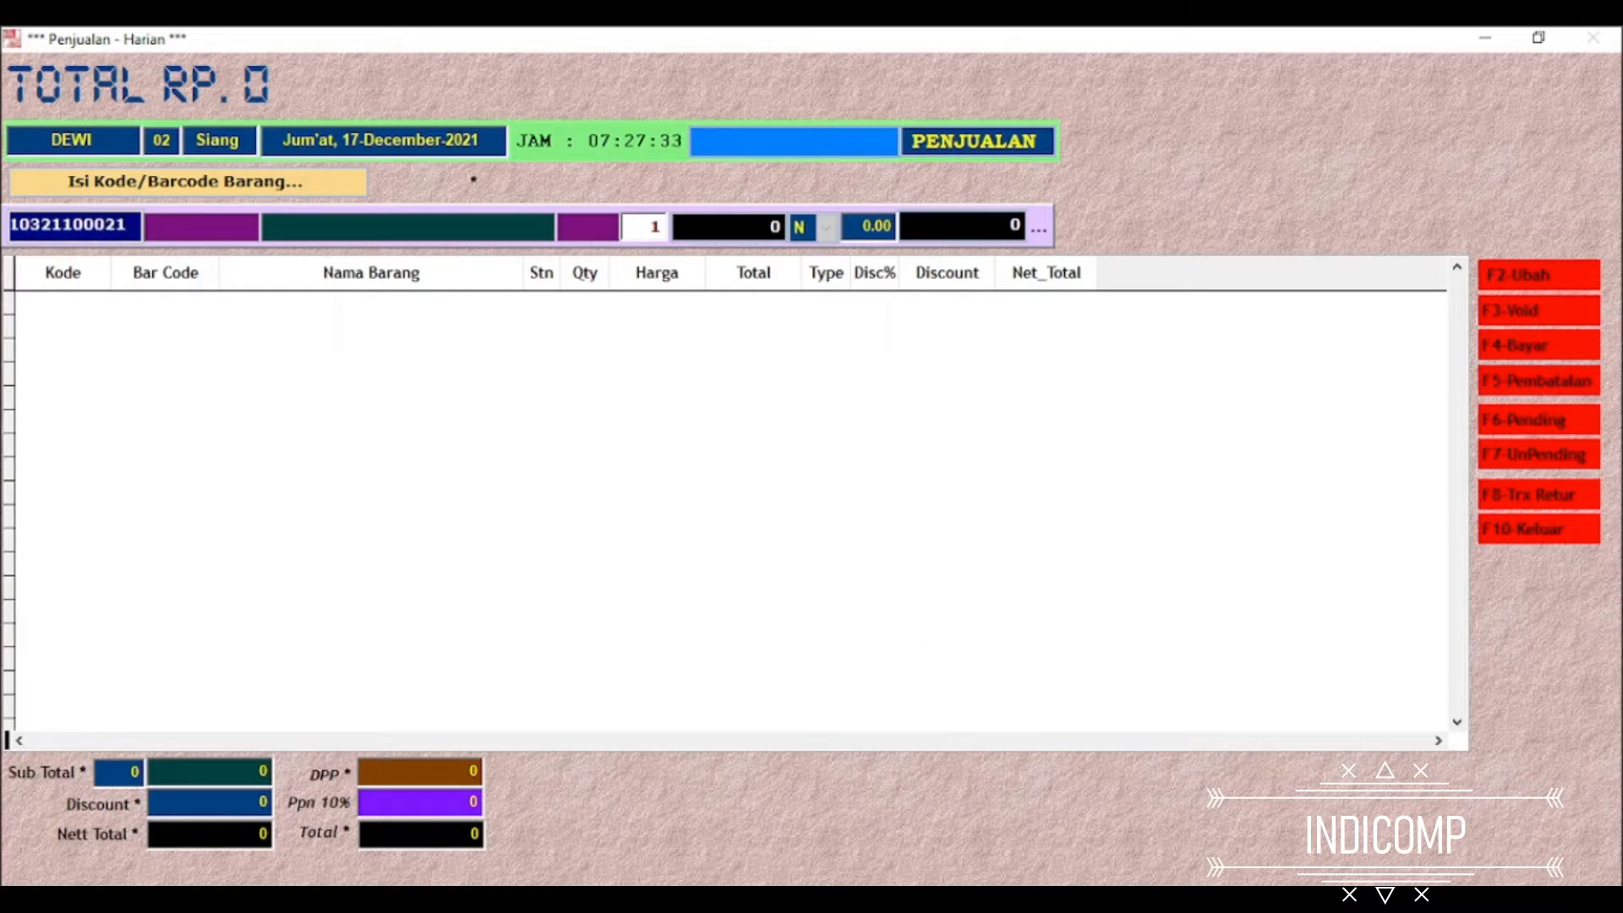
pyautogui.press('Return')
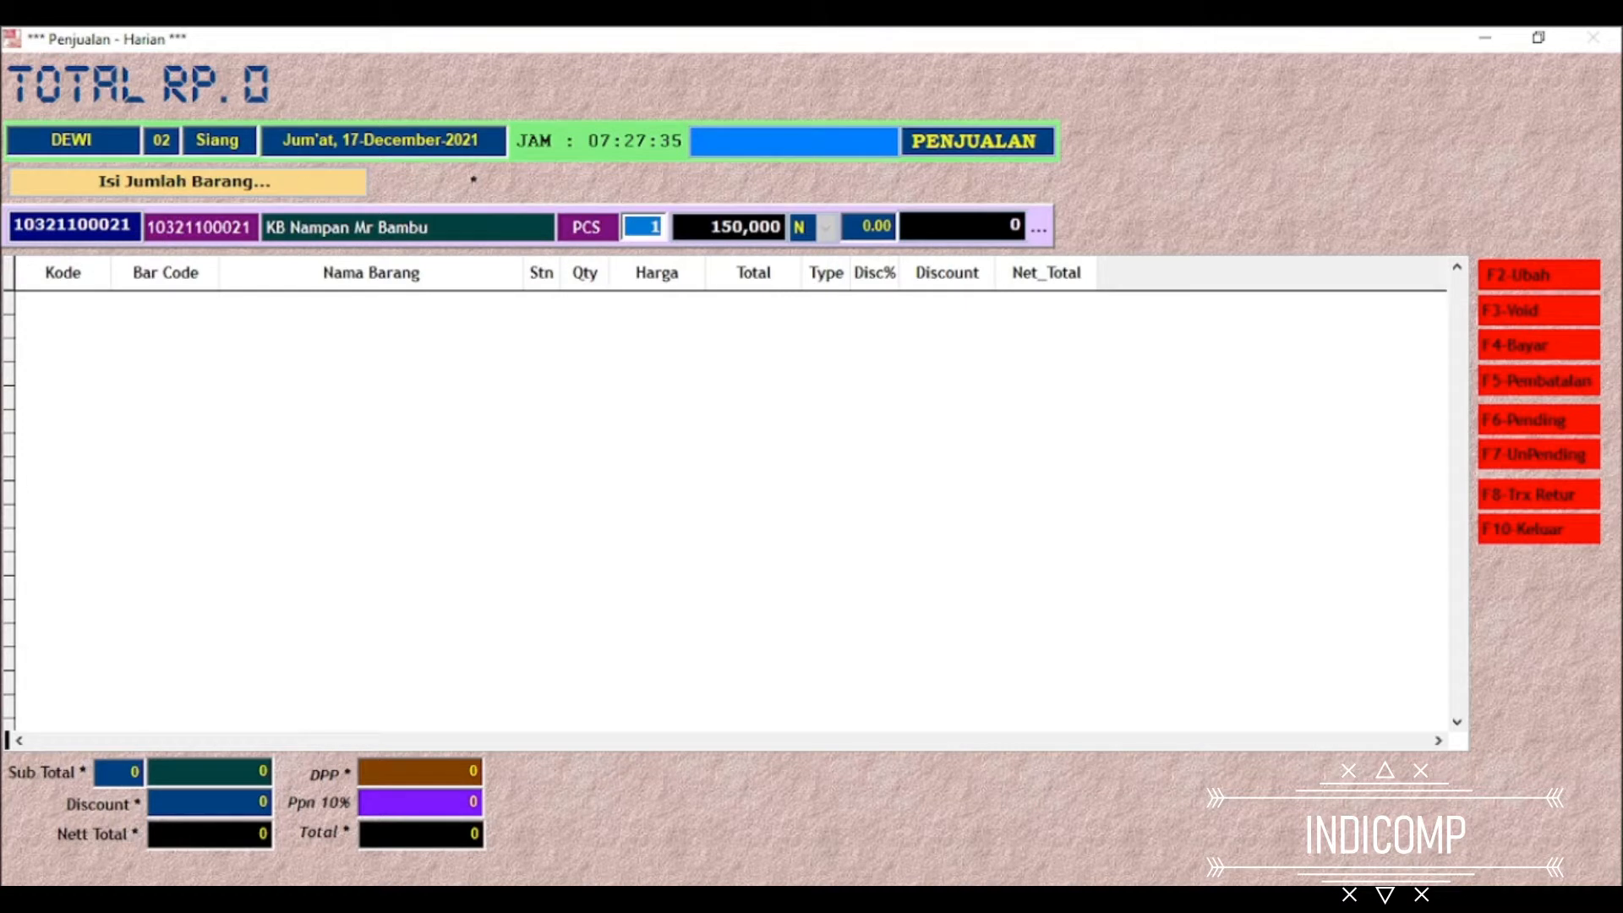
pyautogui.click(647, 241)
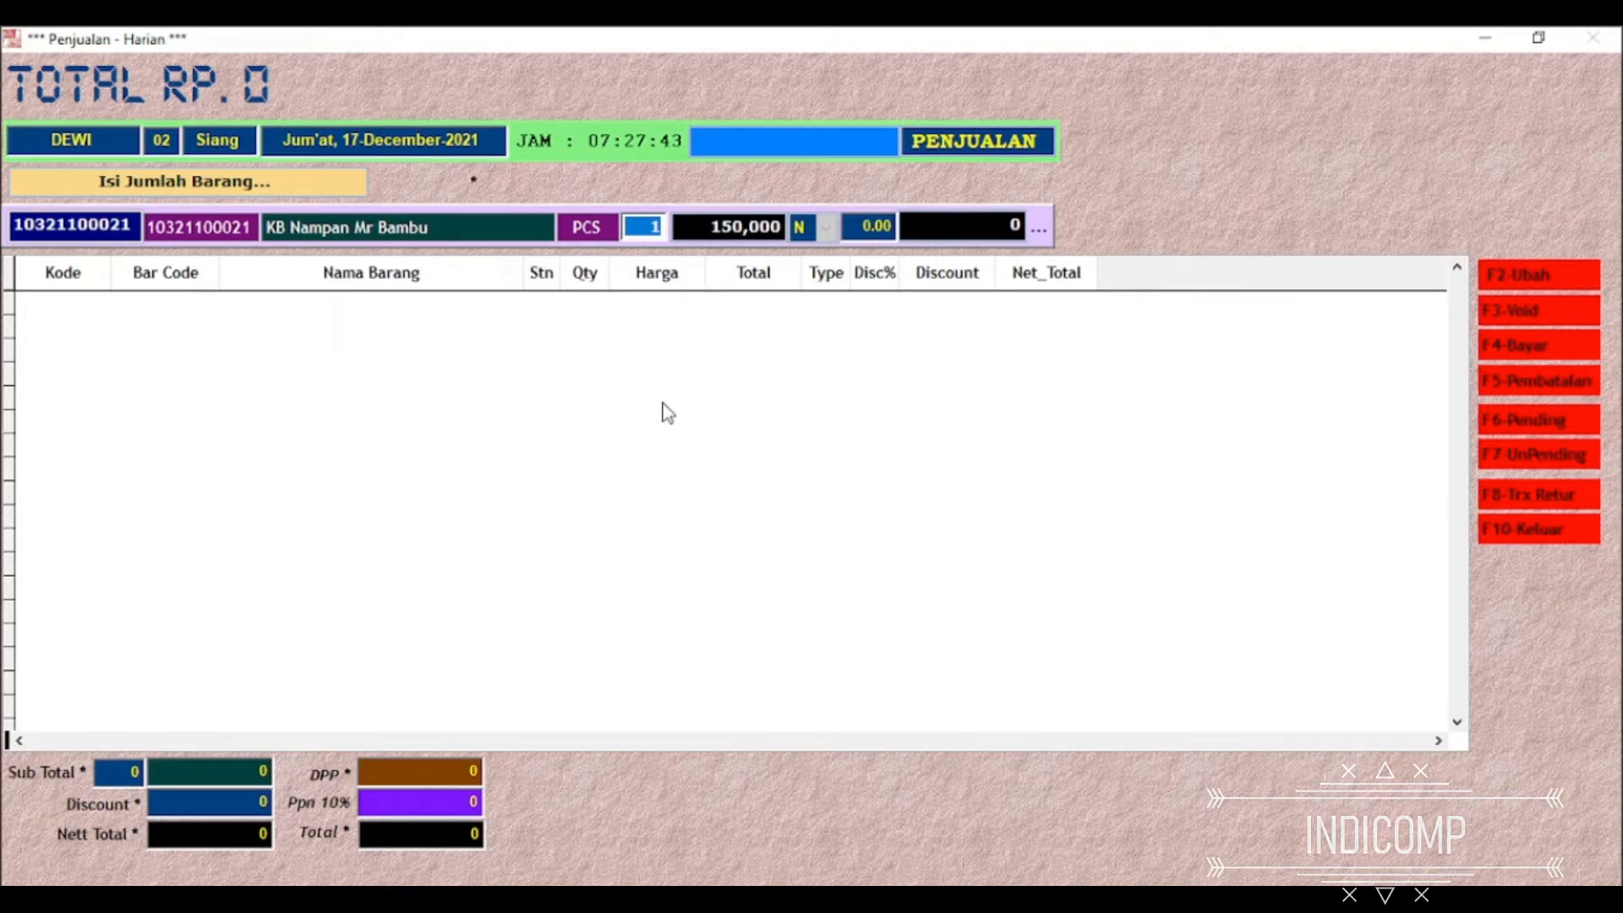
pyautogui.write('2')
pyautogui.press('Return')
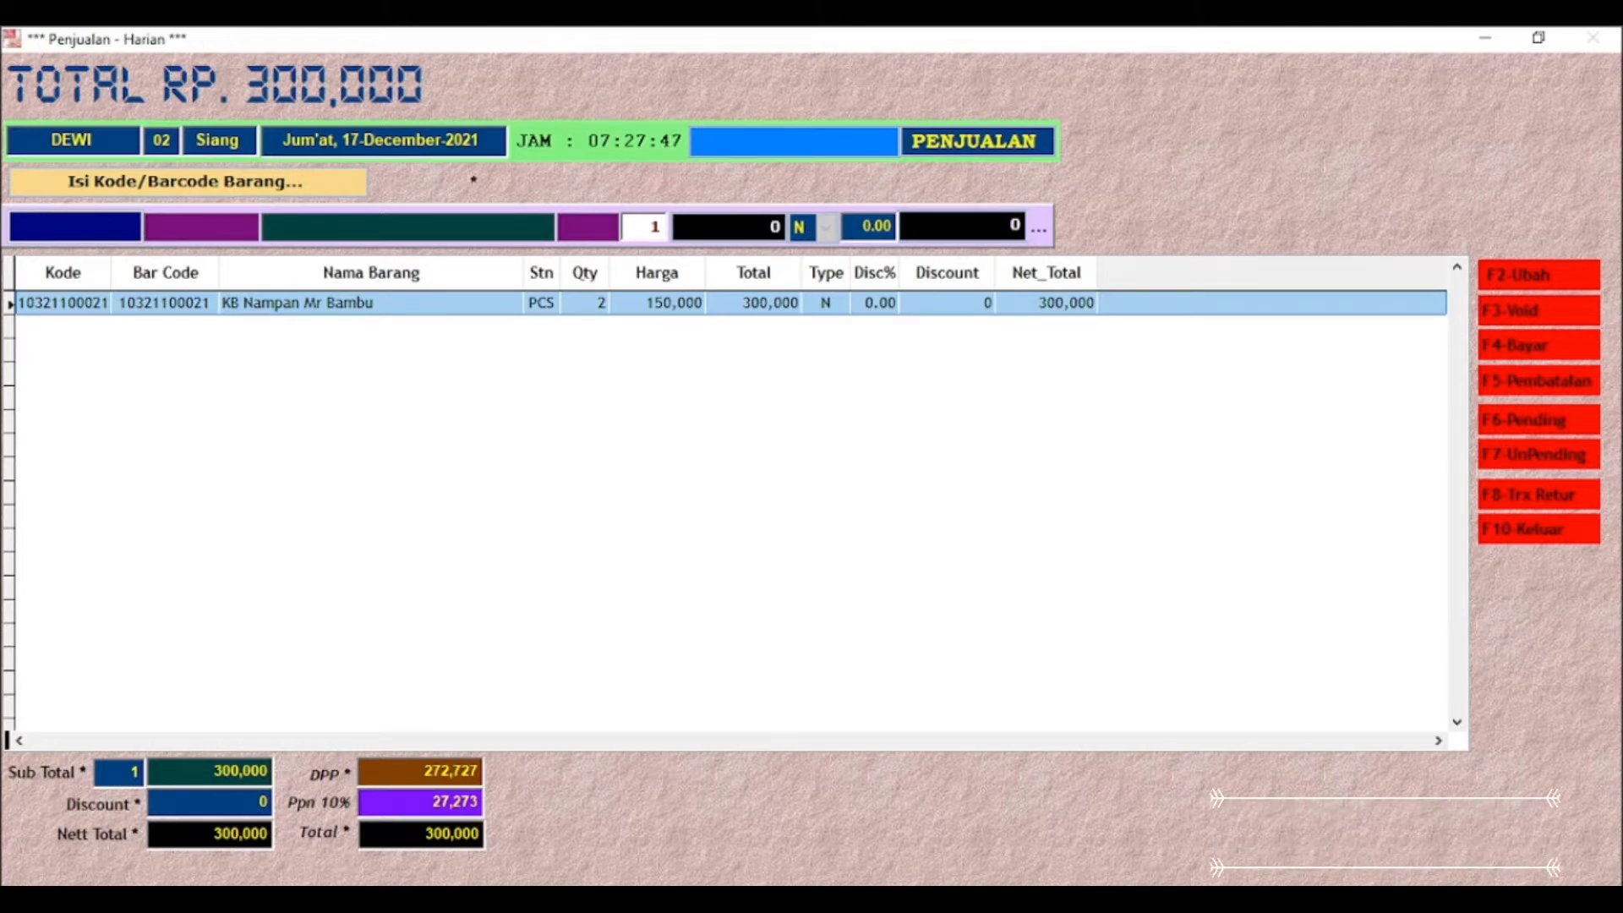
pyautogui.write('10321100022')
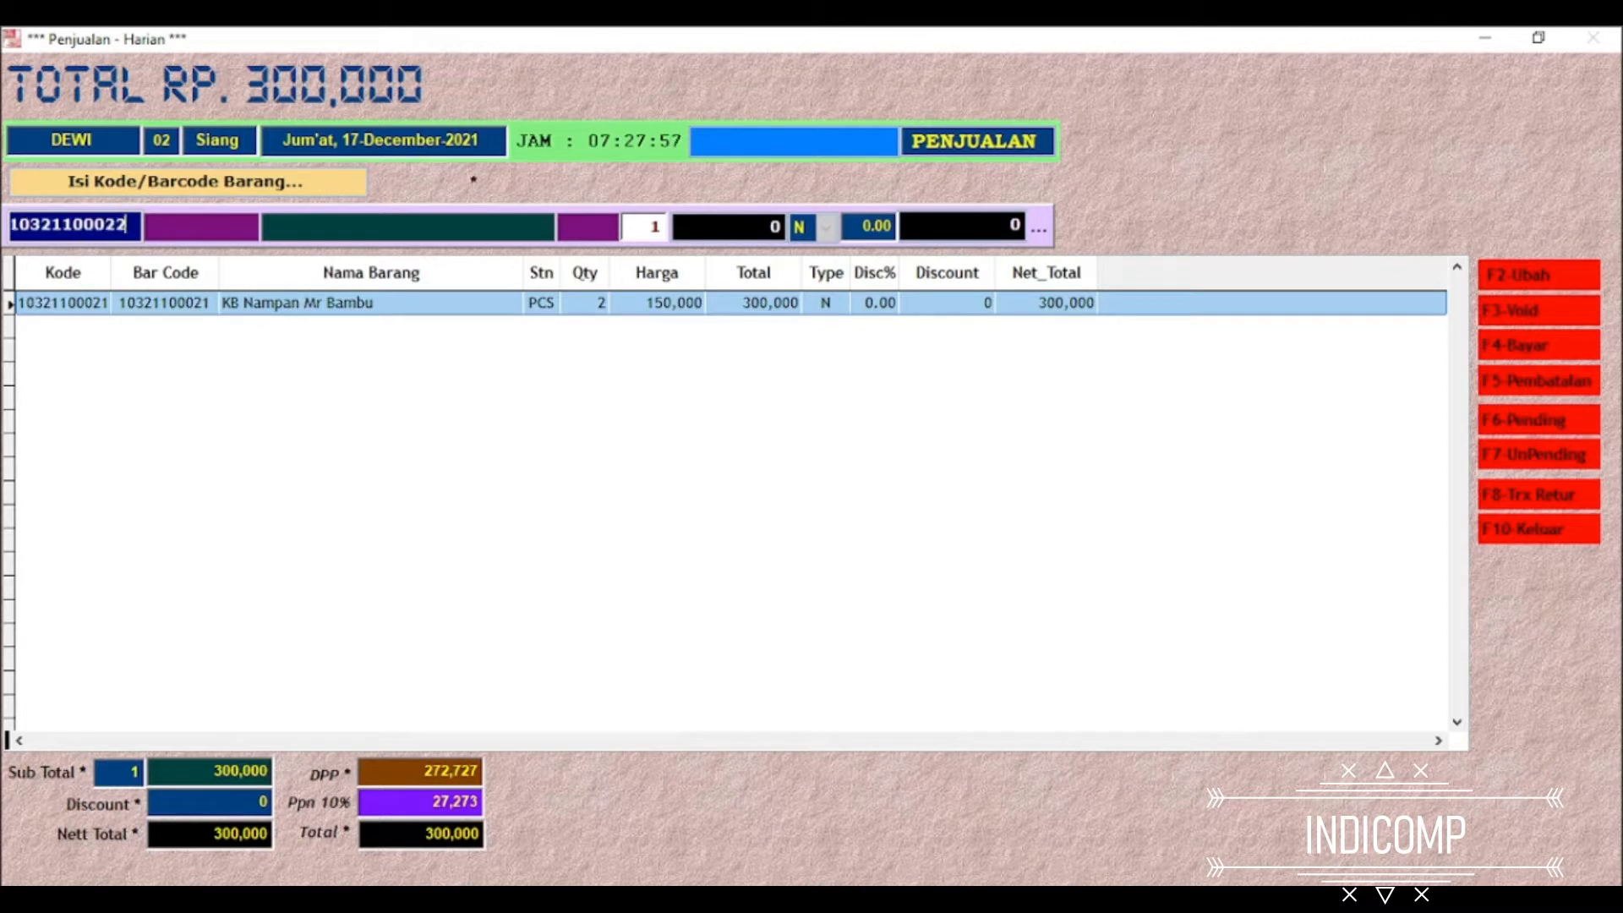
pyautogui.press('Return')
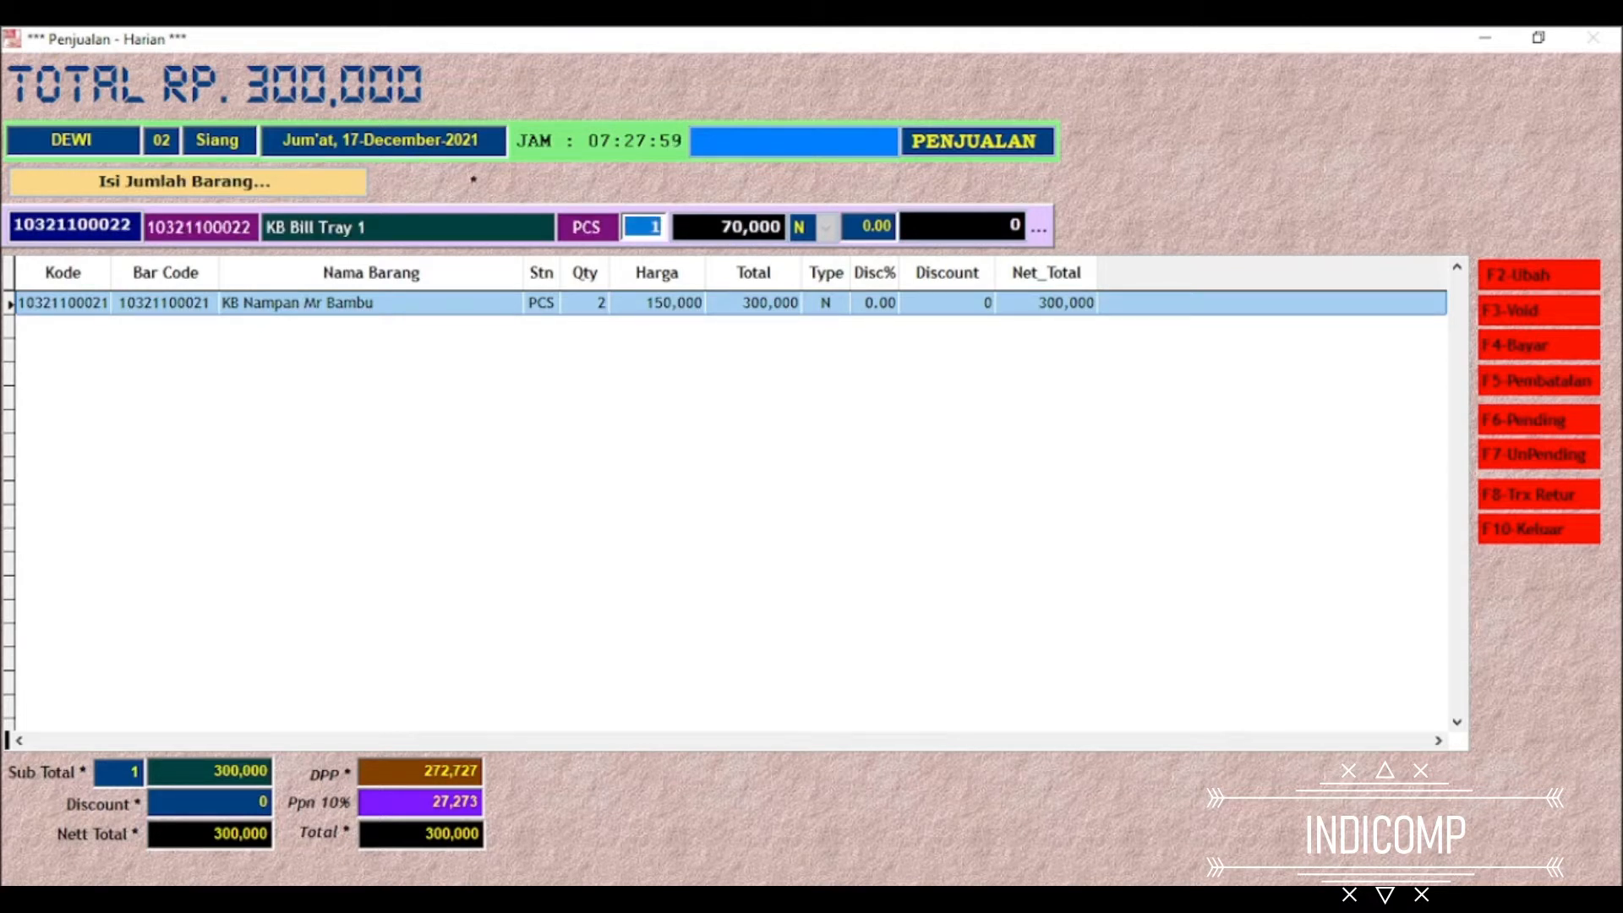
pyautogui.press('Return')
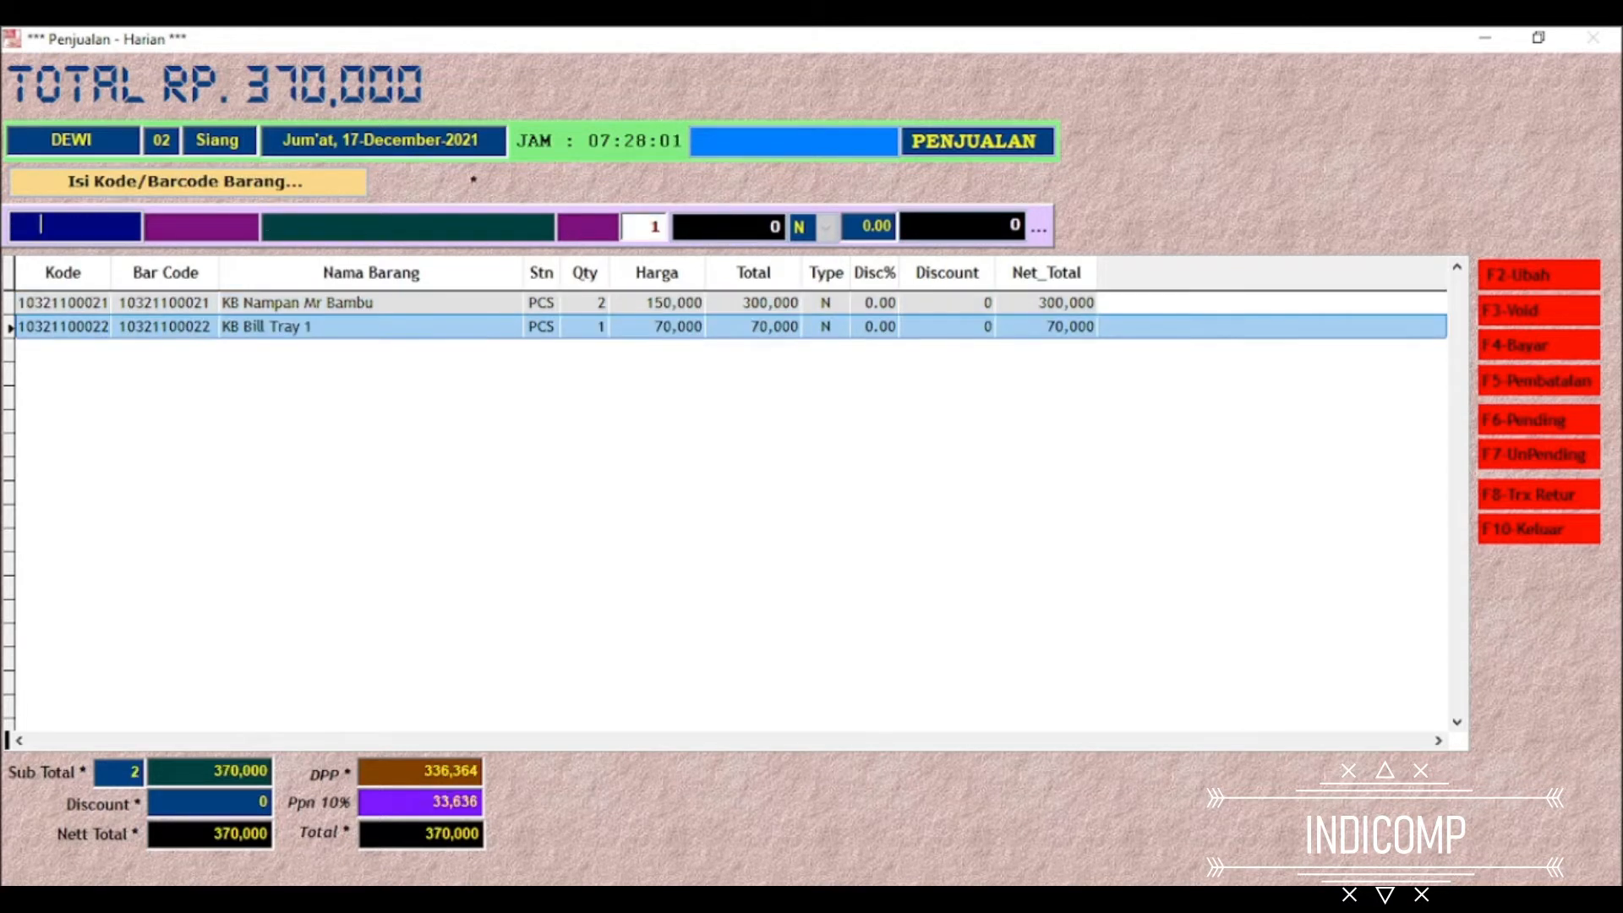
pyautogui.write('103211000')
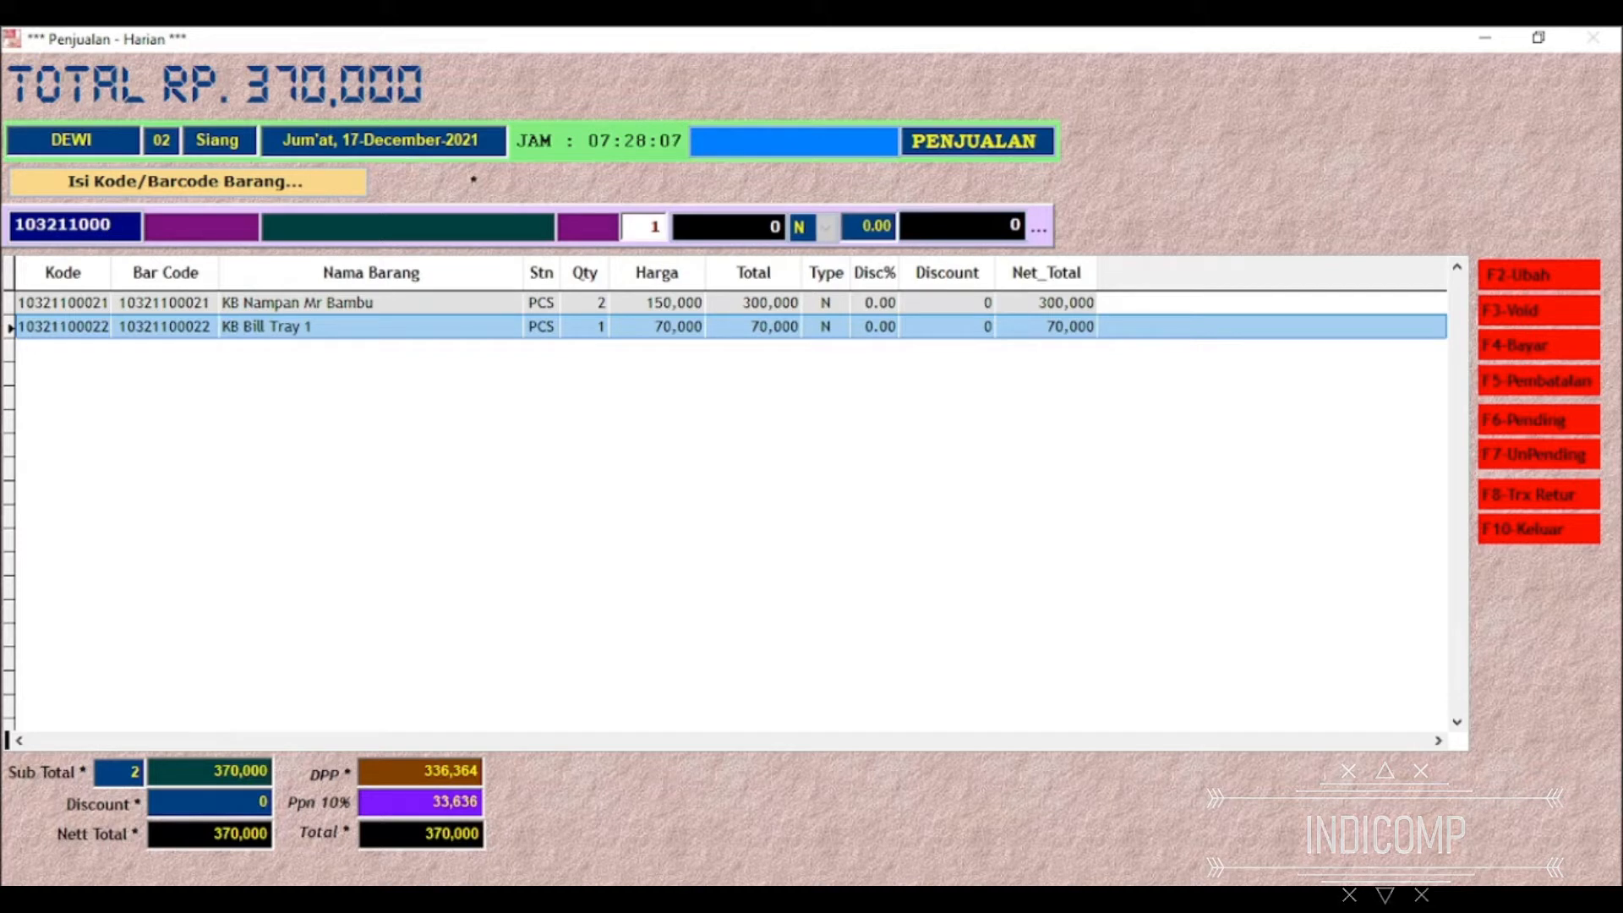
pyautogui.write('24')
pyautogui.press('Return')
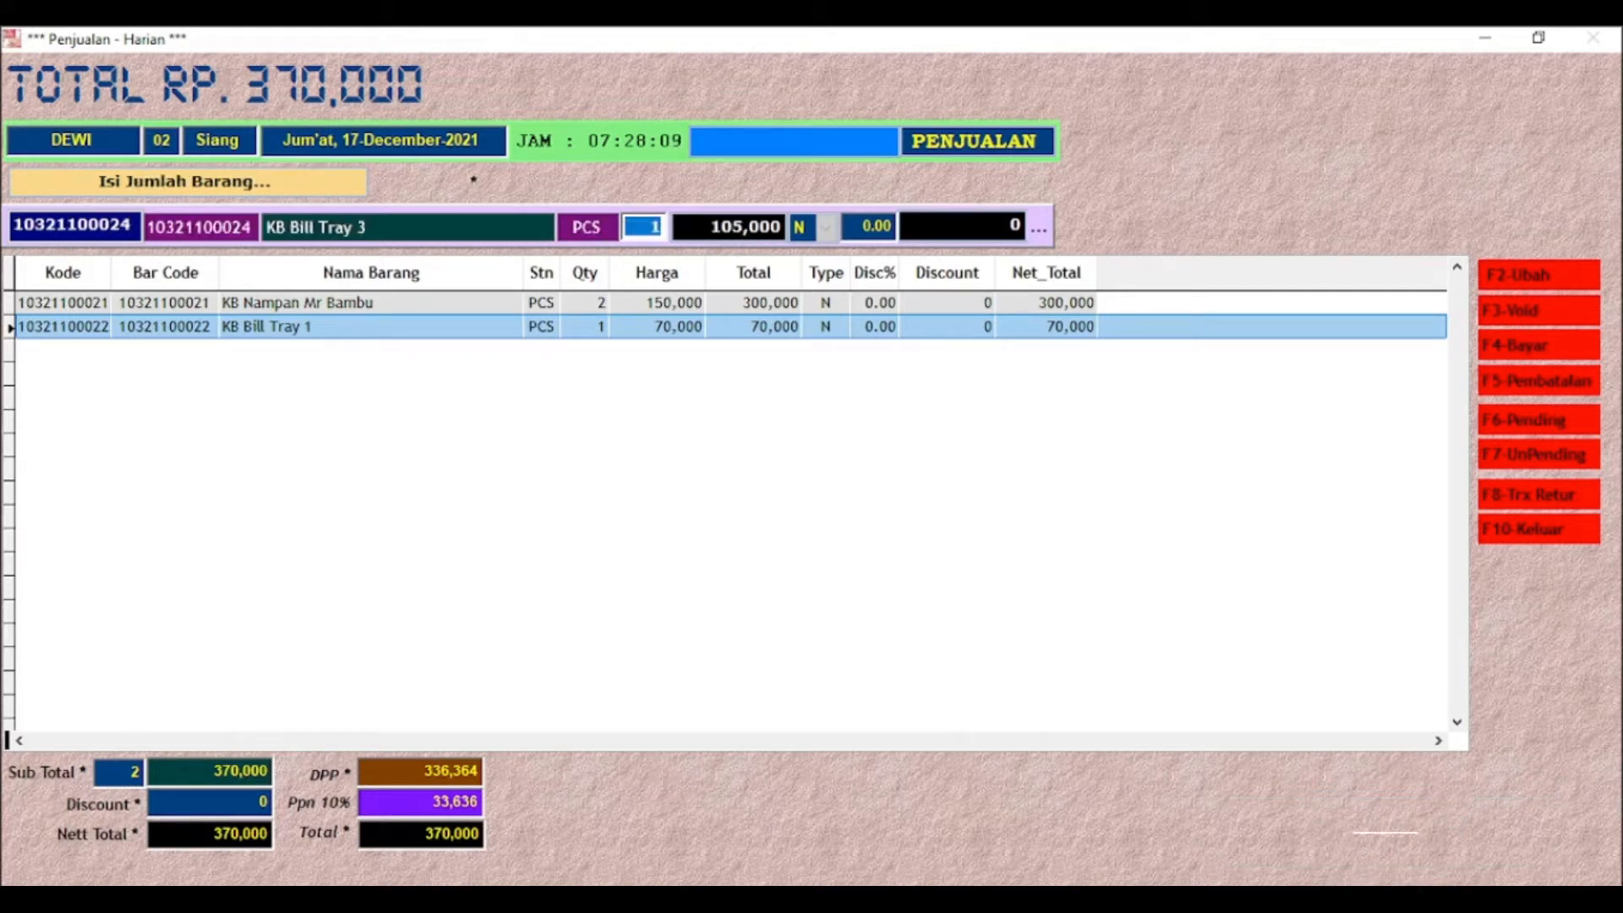
pyautogui.press('Return')
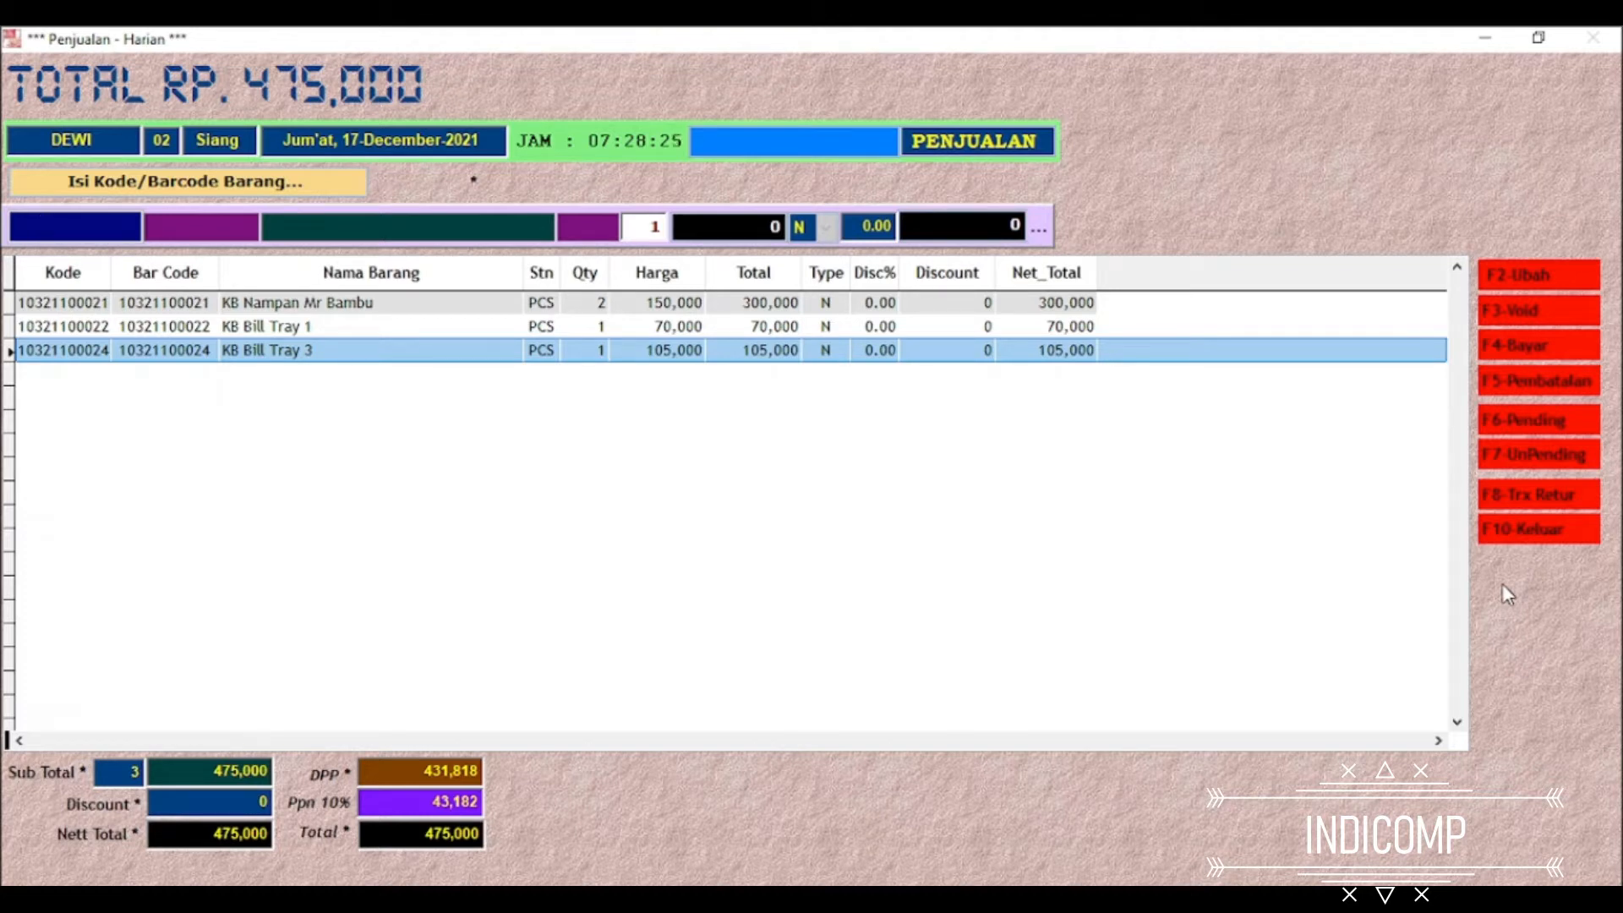
# Start payment for the sale with sticker number 222, its matching sales person and Cash as the payment method
pyautogui.press('F4')
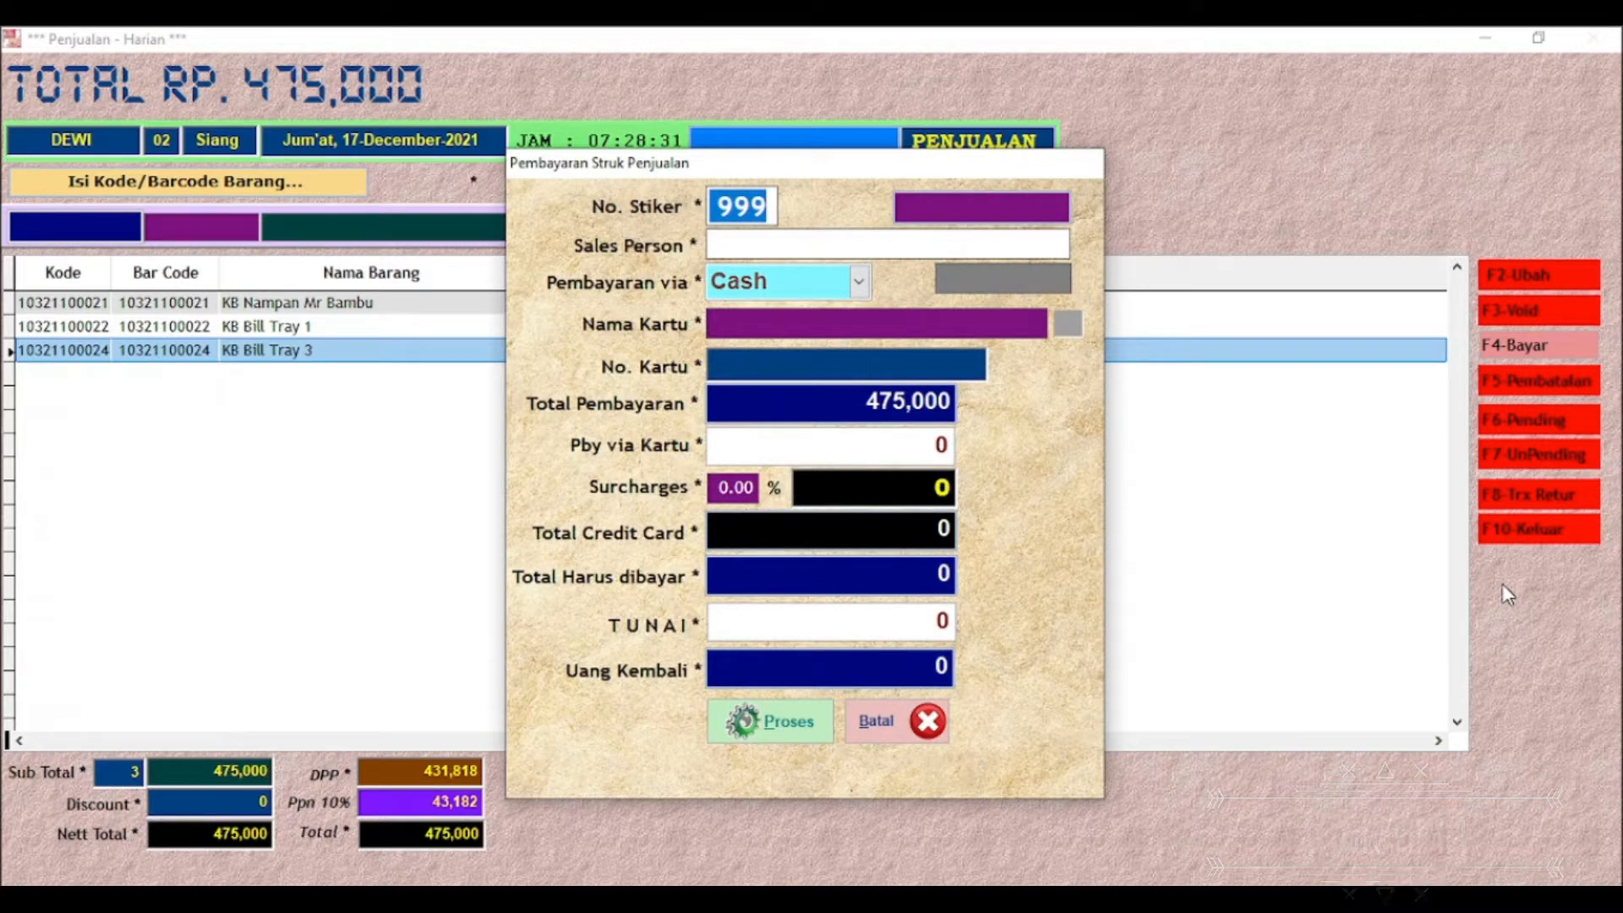
pyautogui.write('222')
pyautogui.press('Return')
pyautogui.press('Return')
pyautogui.press('Down')
pyautogui.press('Return')
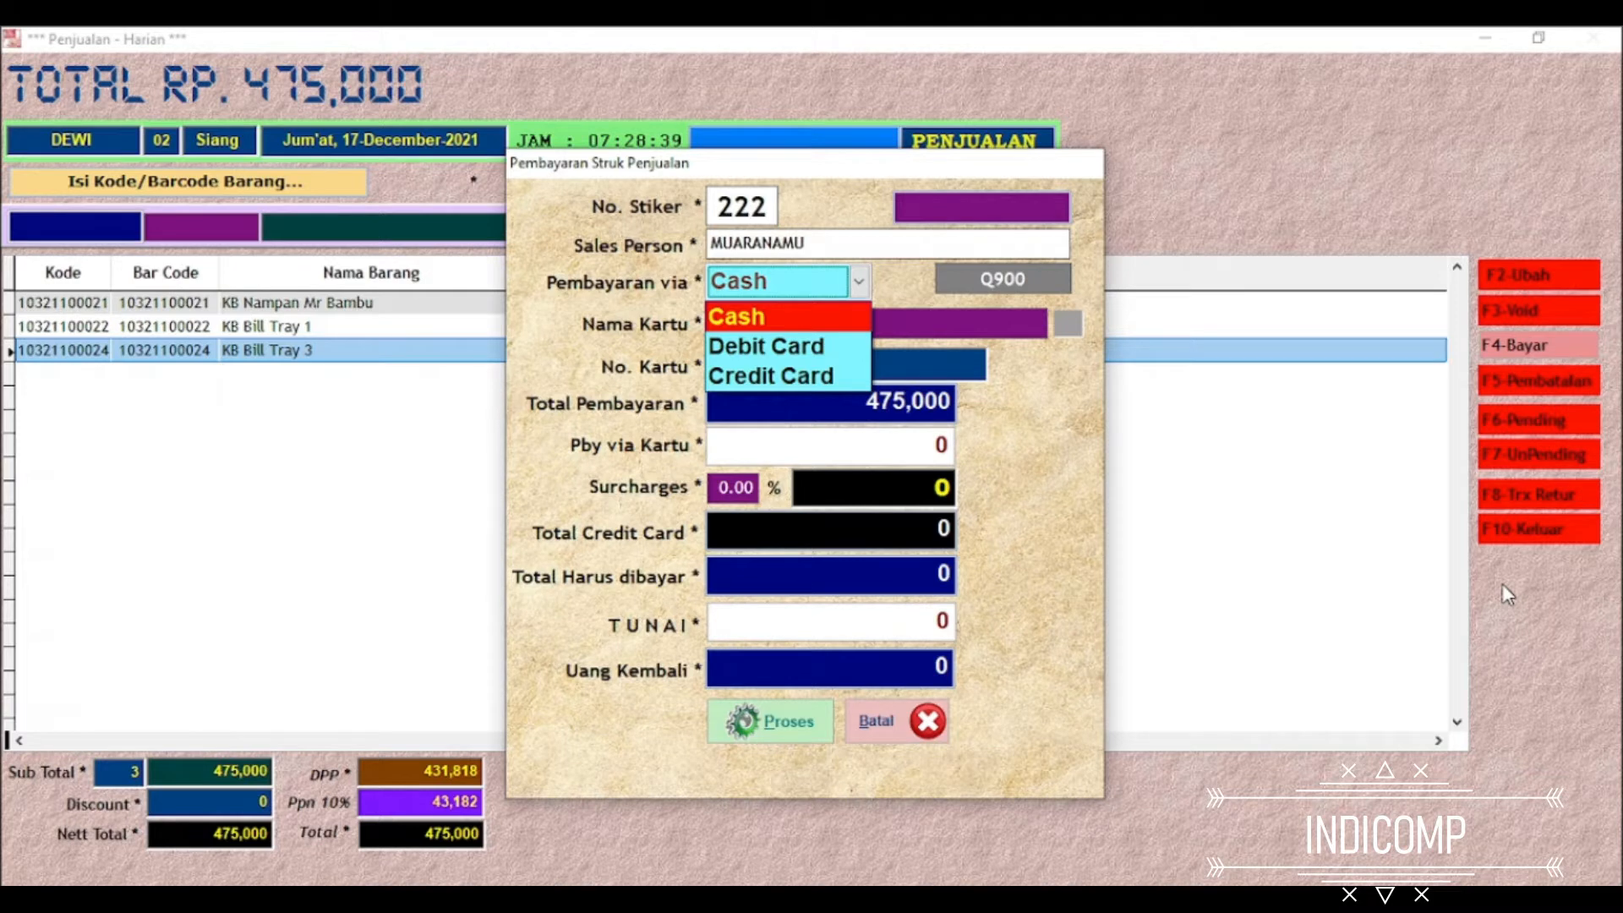
pyautogui.press('Return')
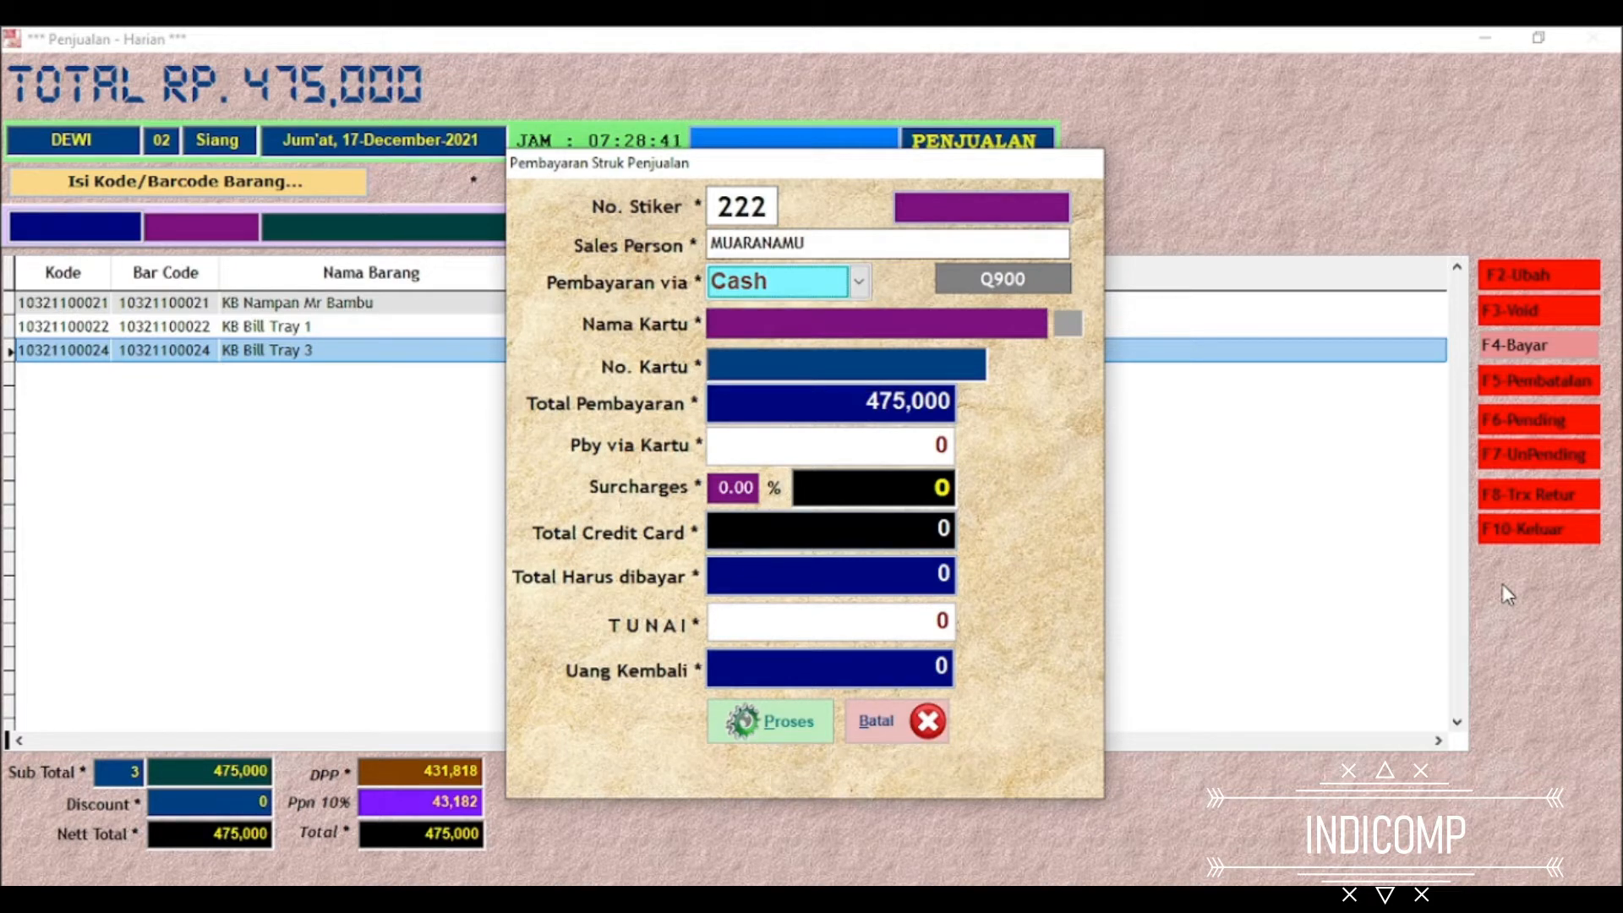
pyautogui.press('Return')
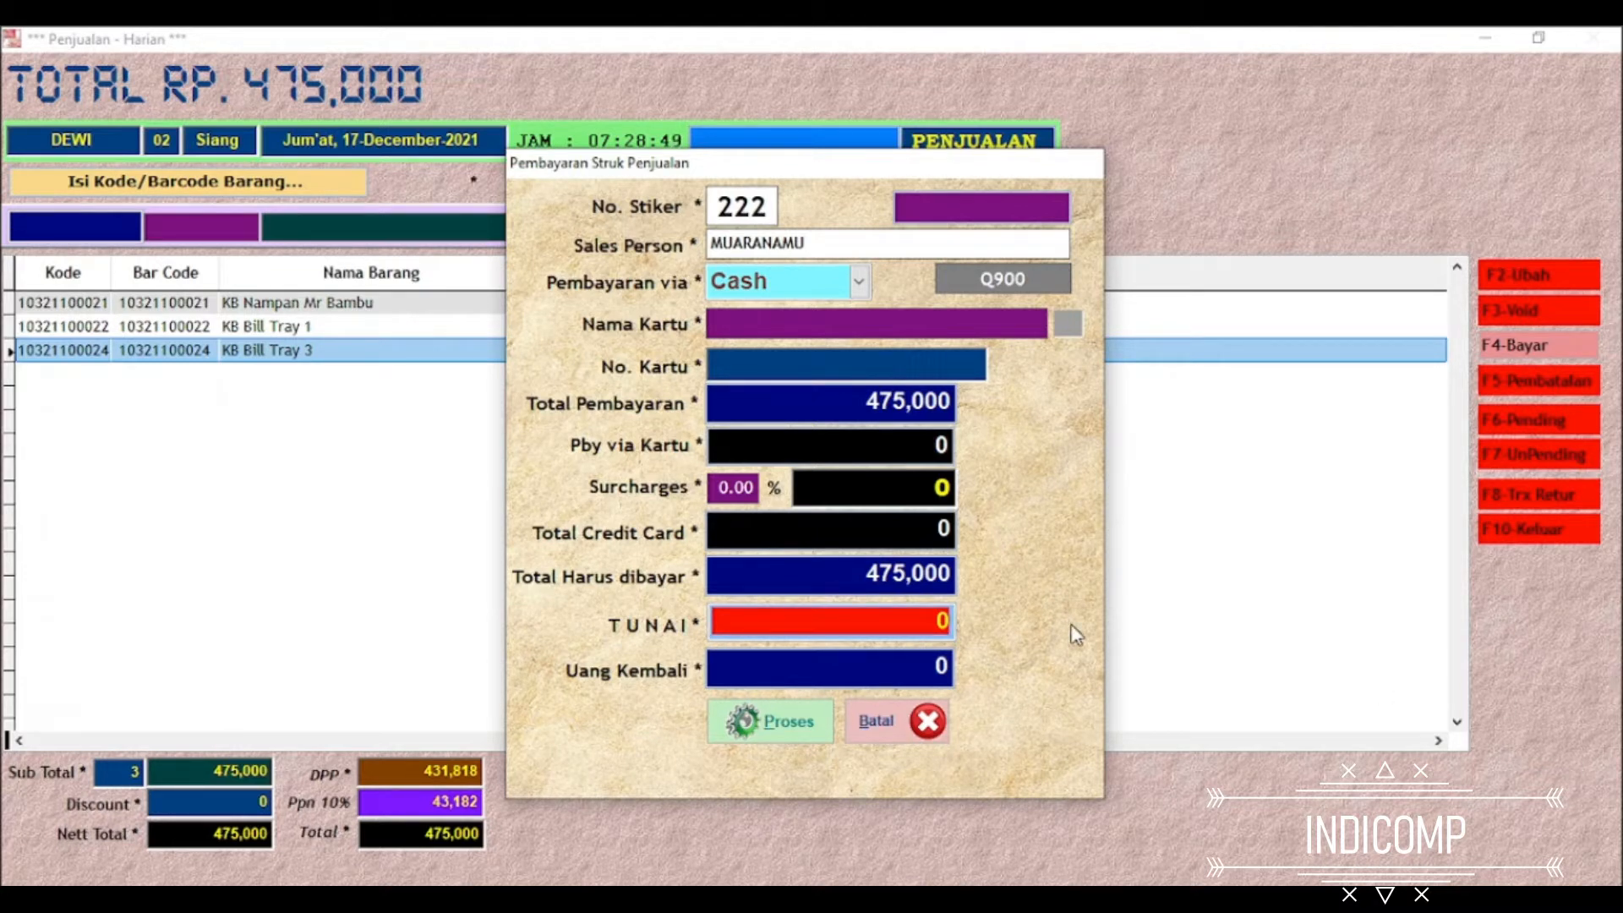
# Enter 500,000 as the cash received and process the payment
pyautogui.write('500,000')
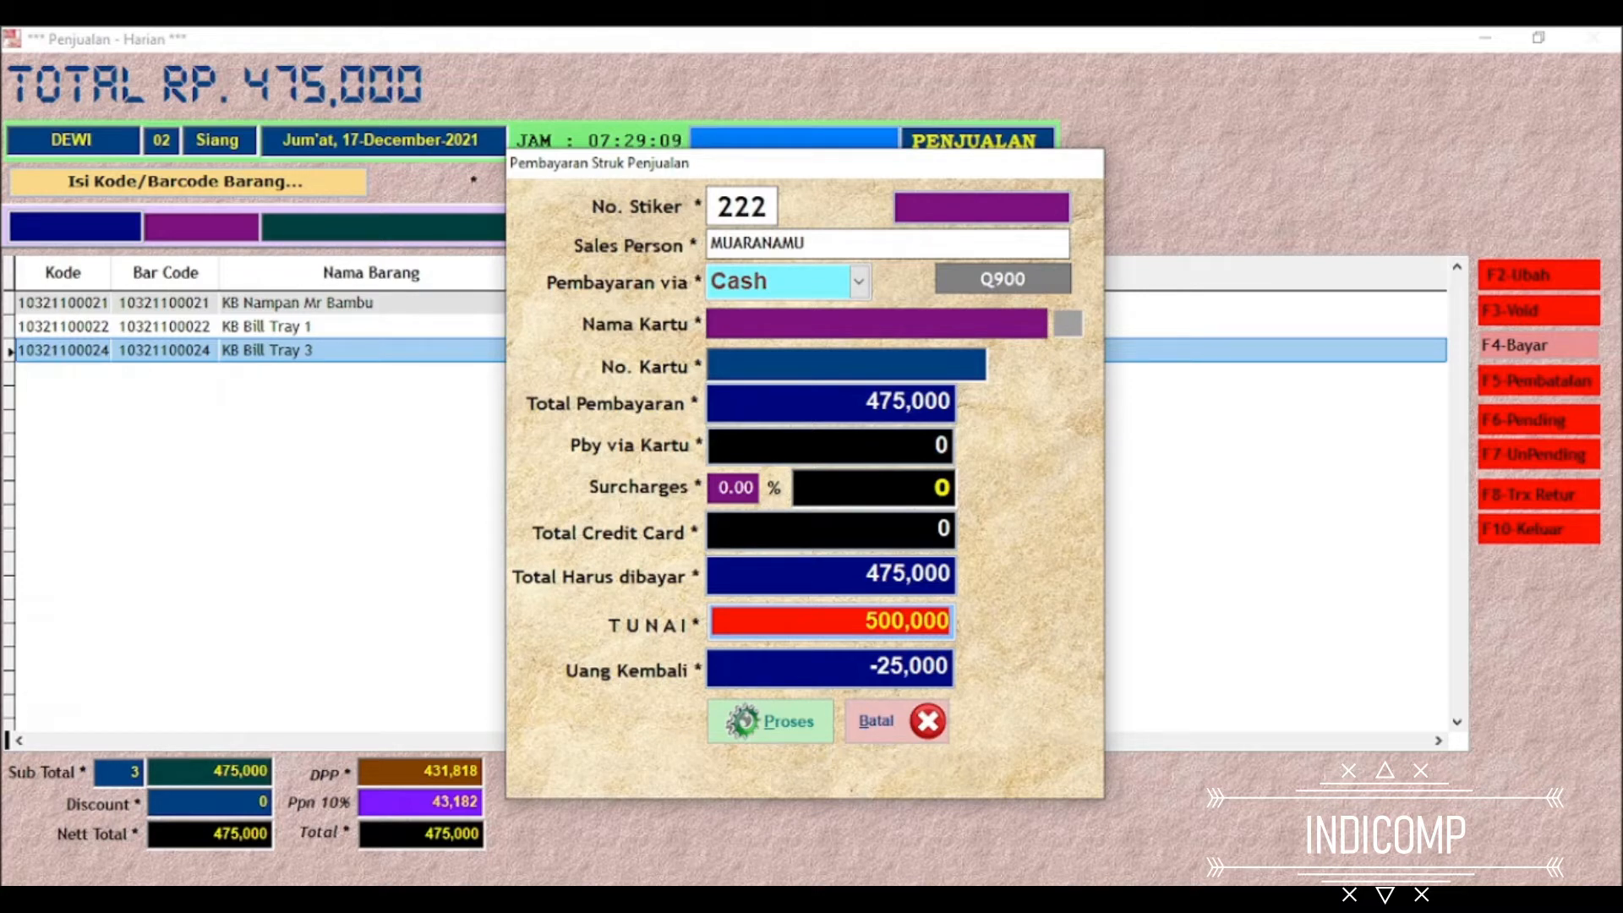
pyautogui.press('Return')
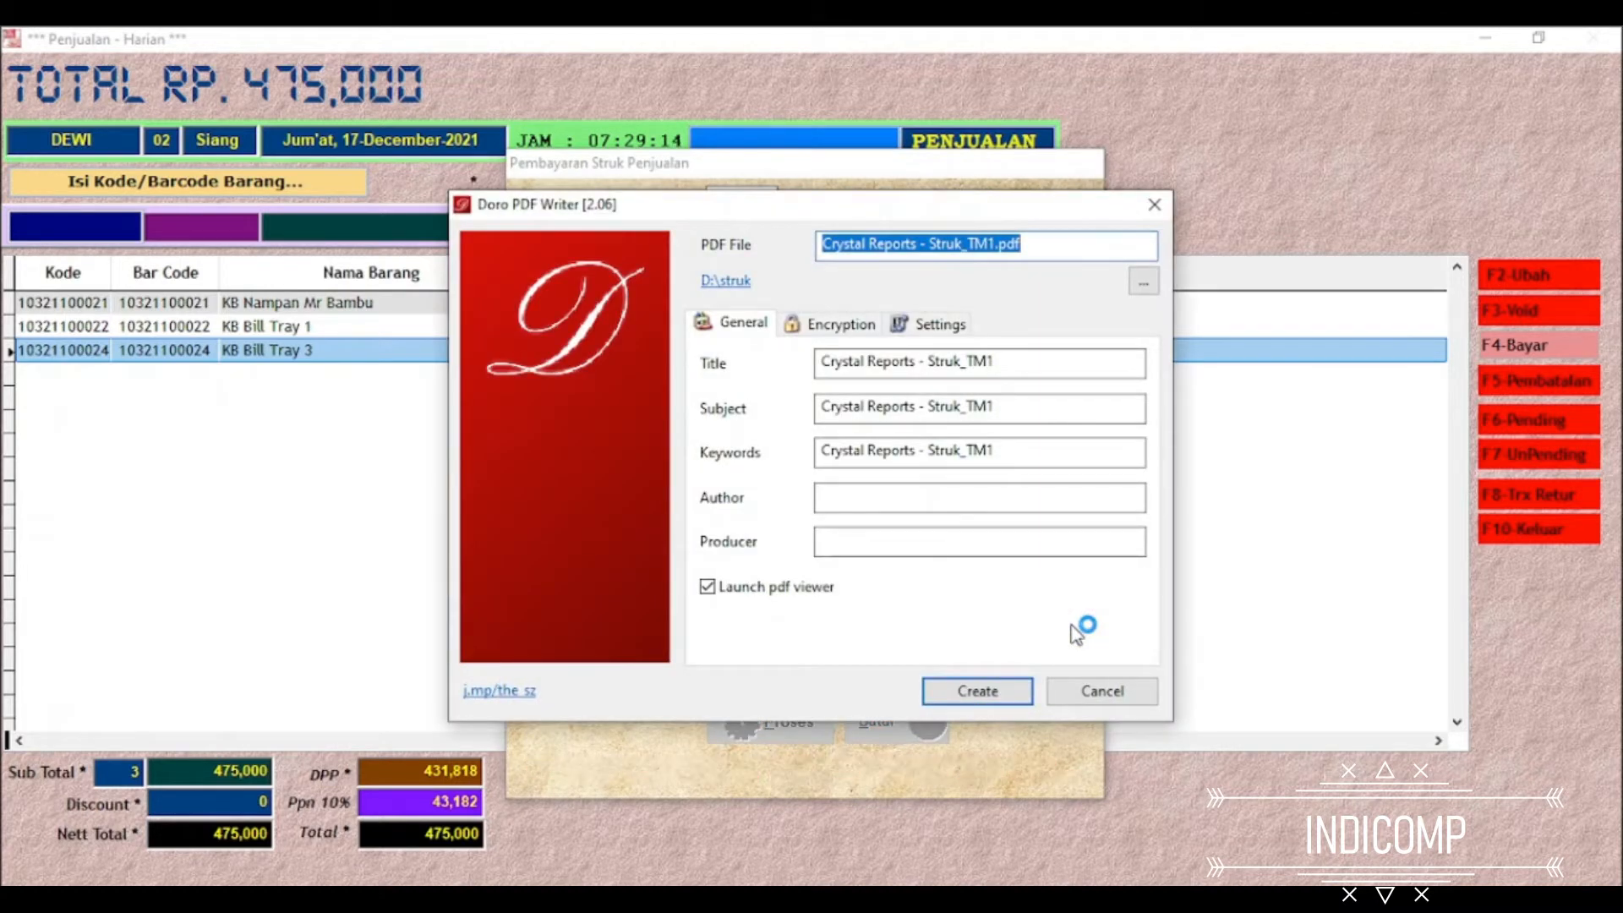
# Save the sales receipt as a PDF file named cash
pyautogui.write('cas')
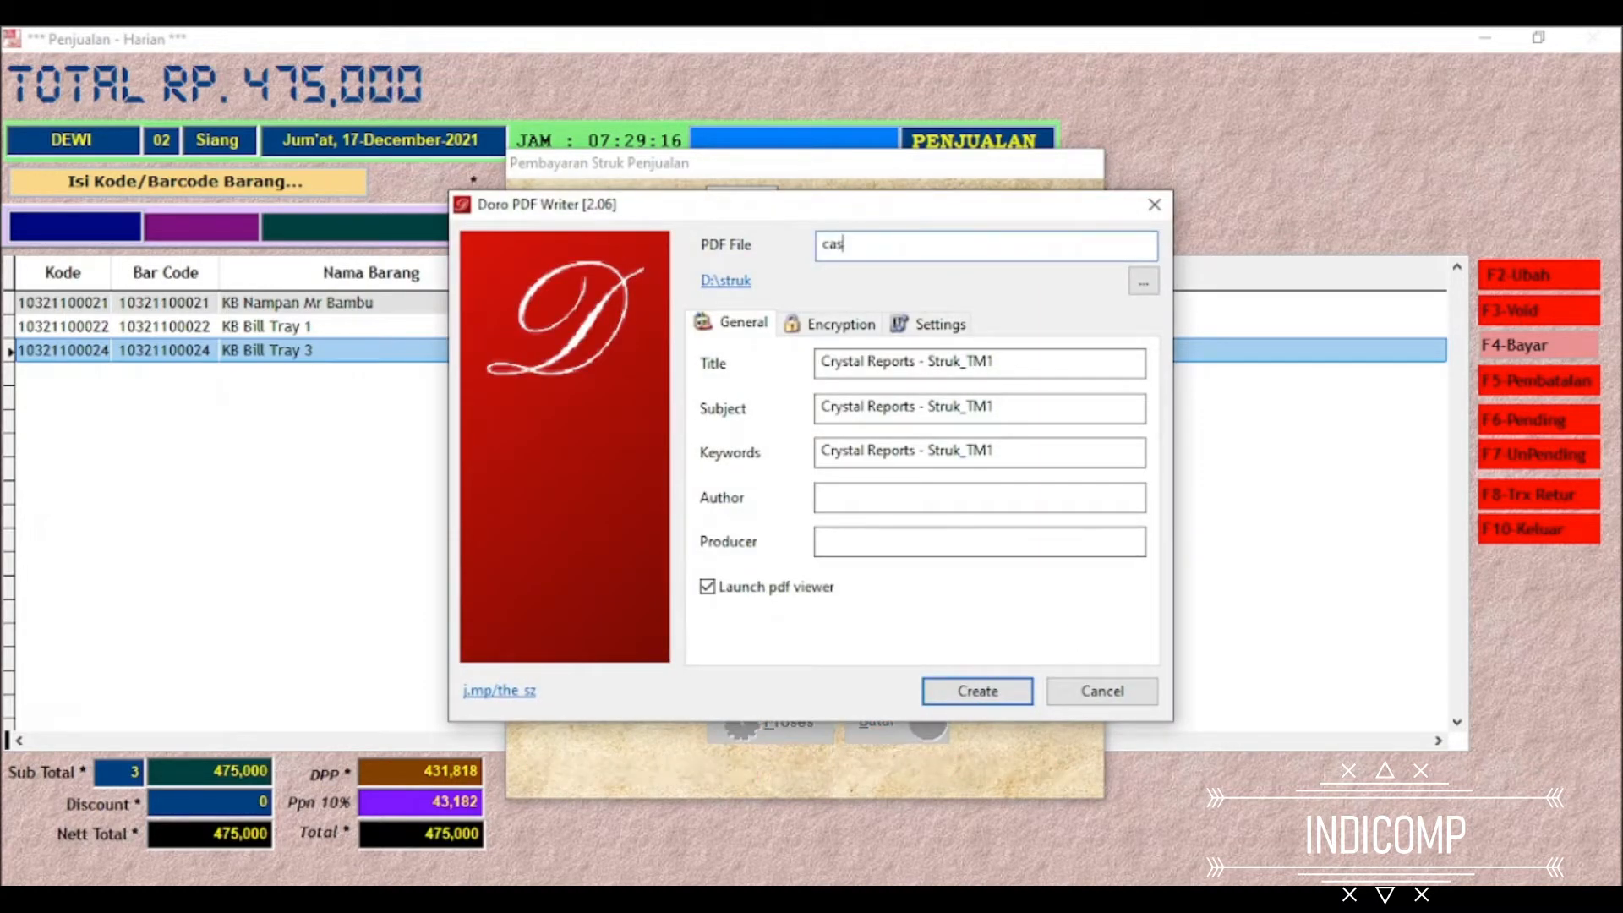
pyautogui.write('h')
pyautogui.press('Return')
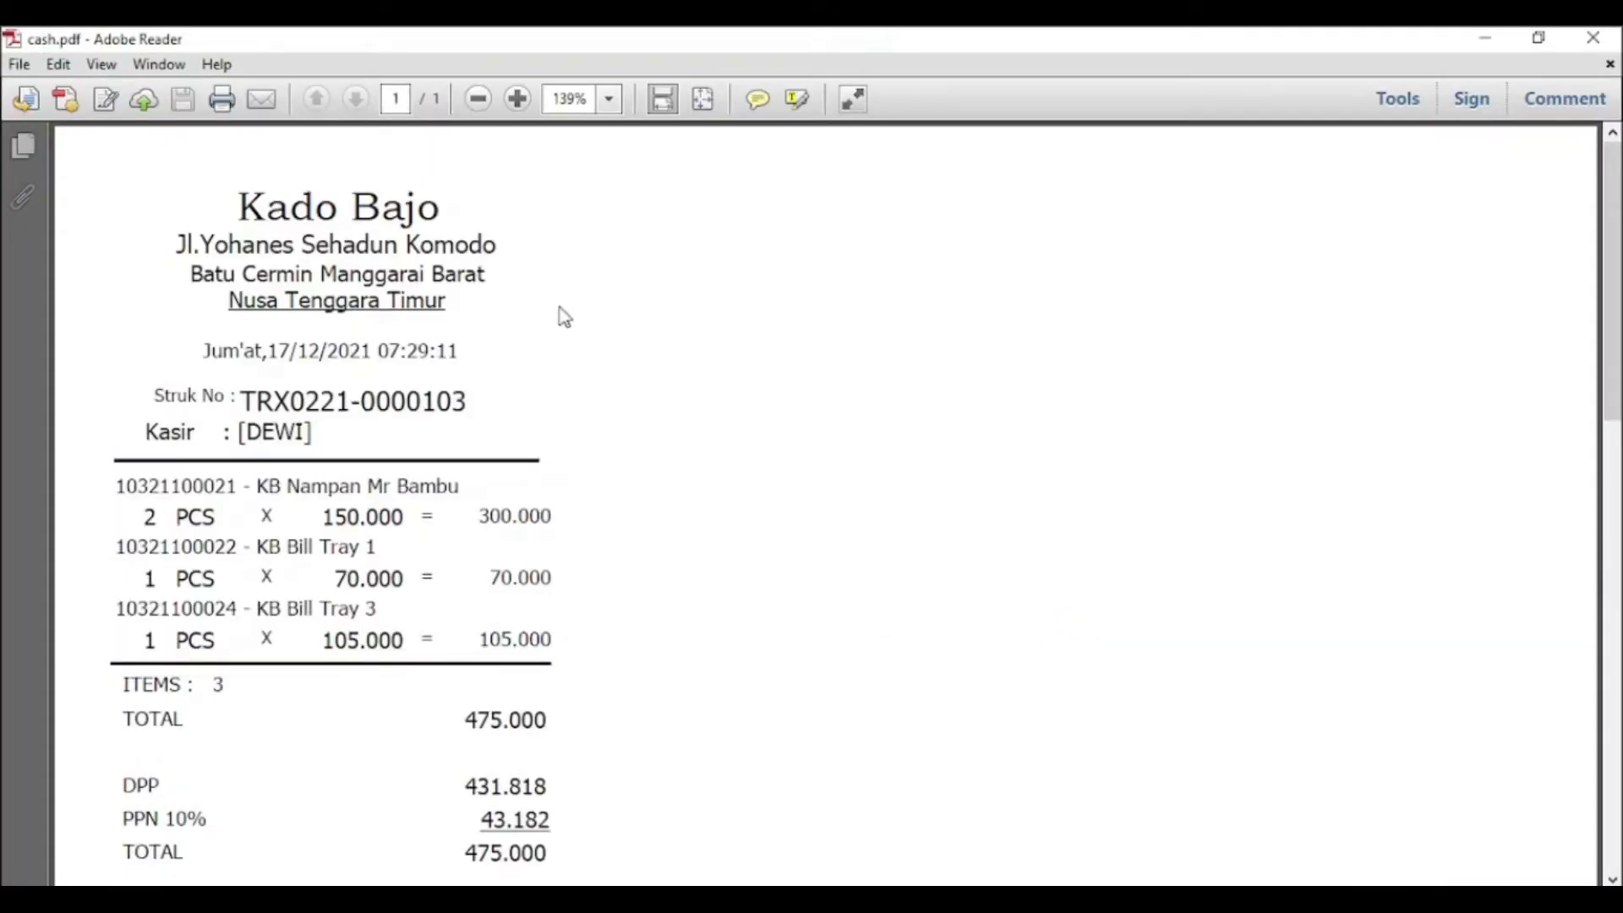
# Review the cash receipt down to the change amount, close it and return to an empty sale
pyautogui.scroll(-2, 567, 330)
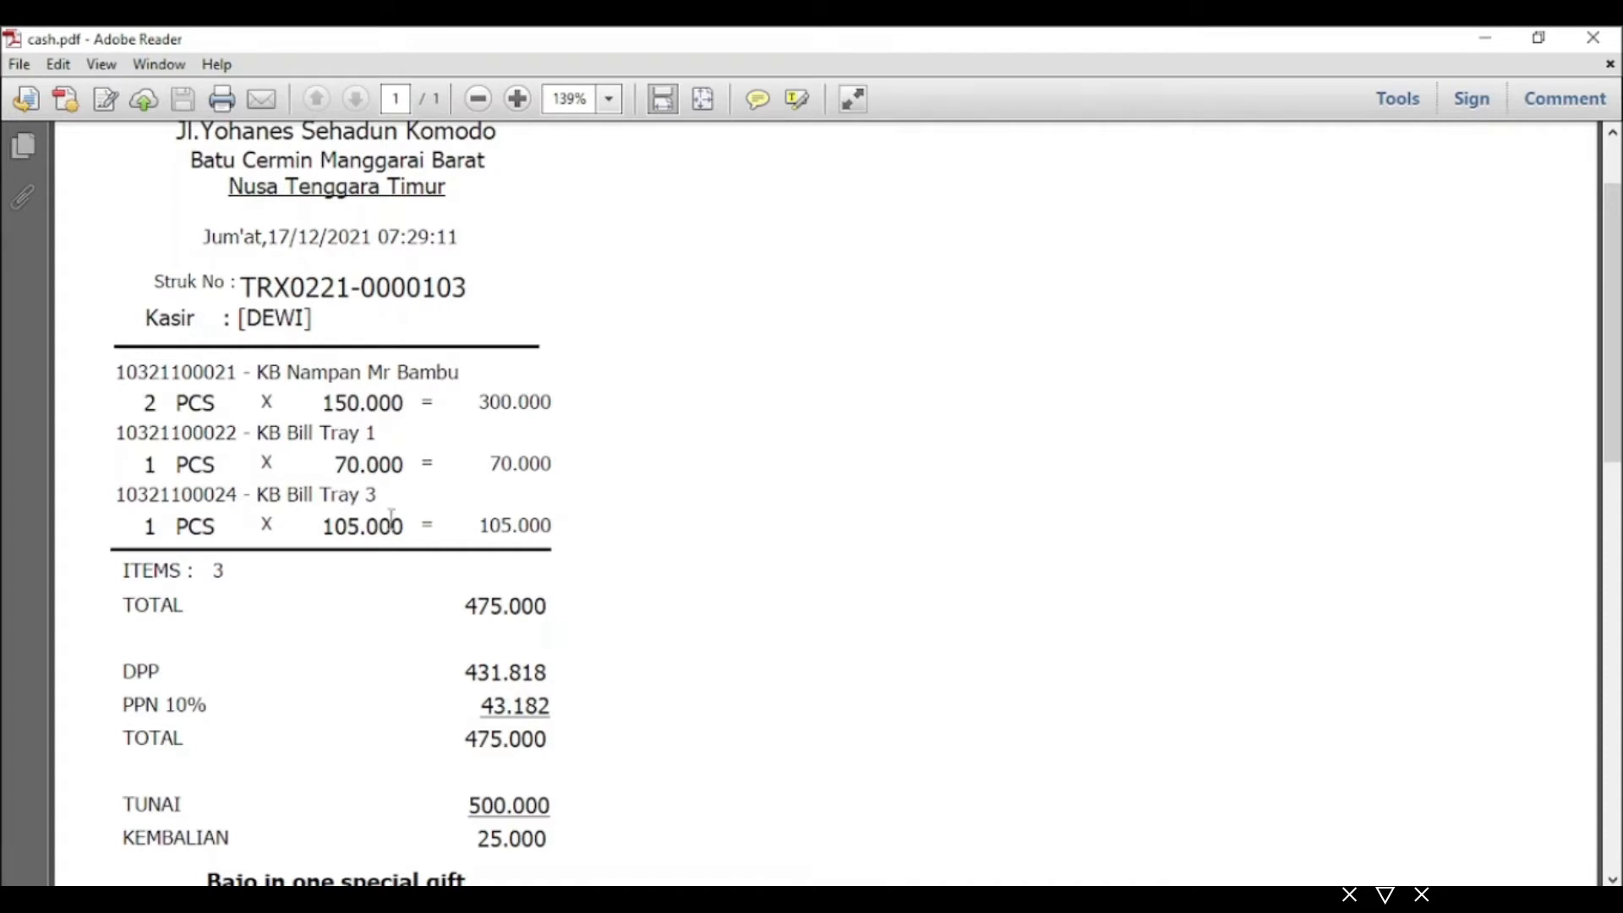
pyautogui.scroll(-1, 586, 592)
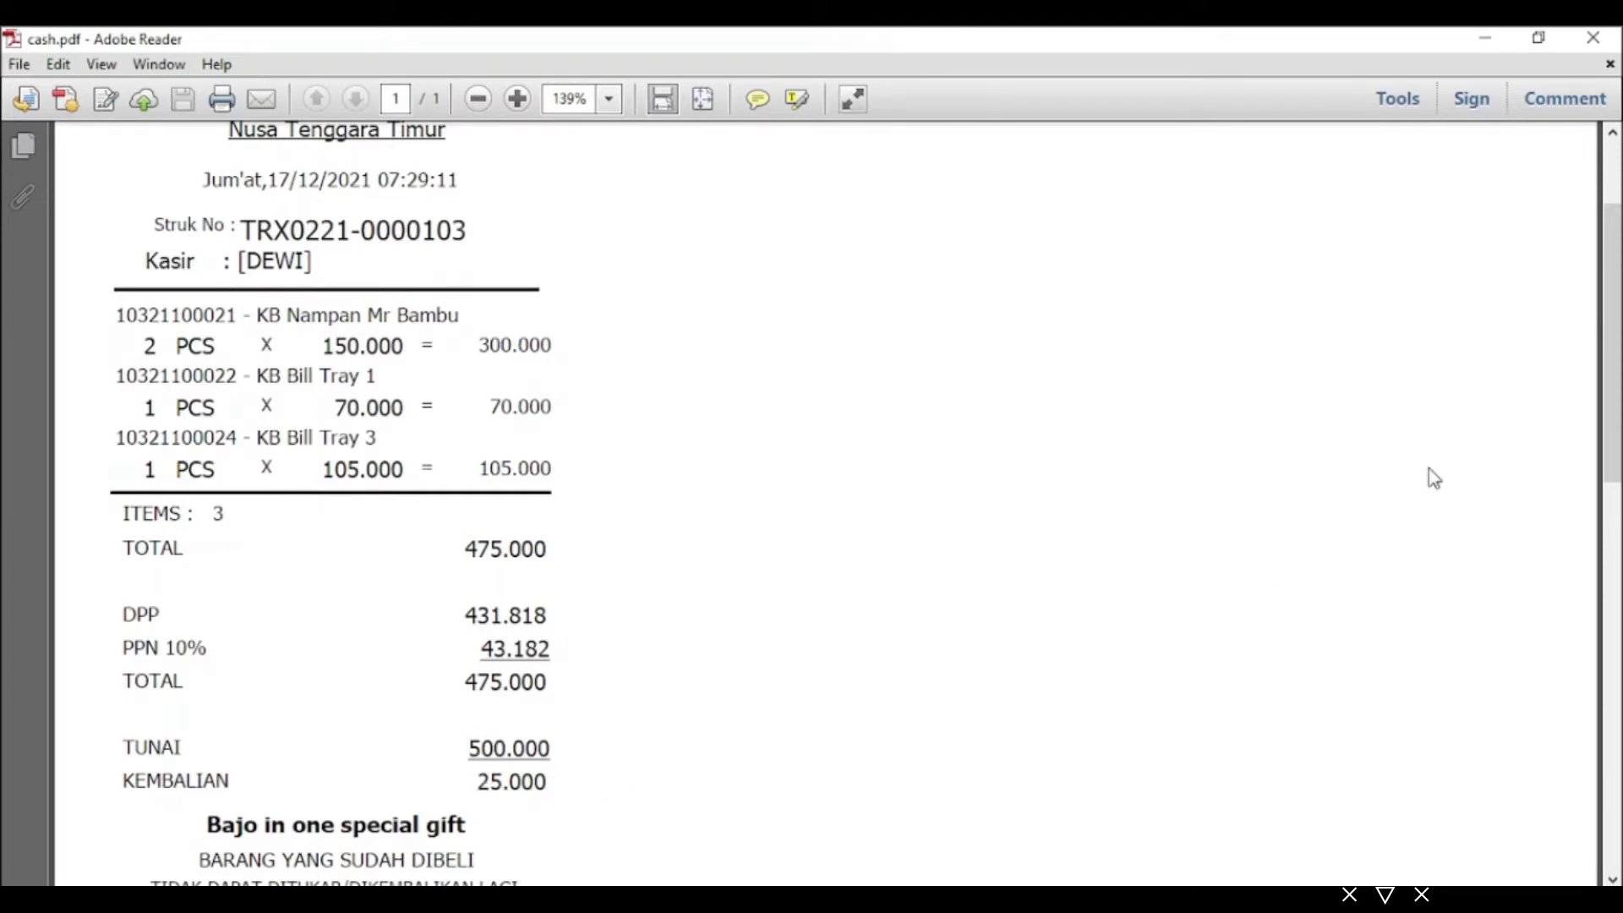
pyautogui.click(1593, 38)
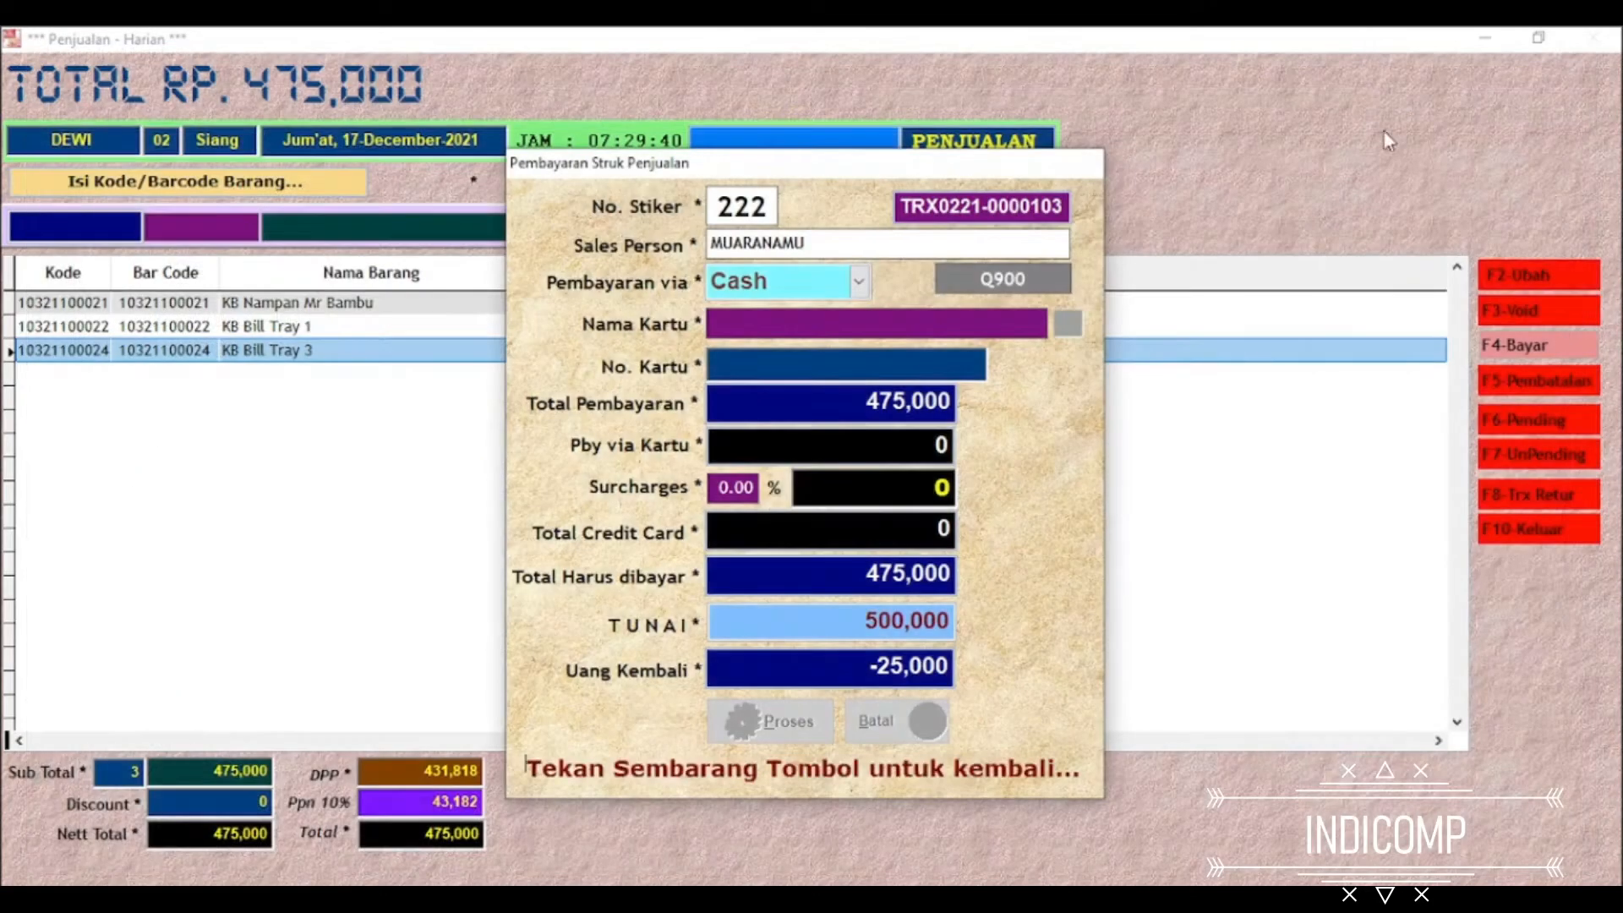
pyautogui.press('Return')
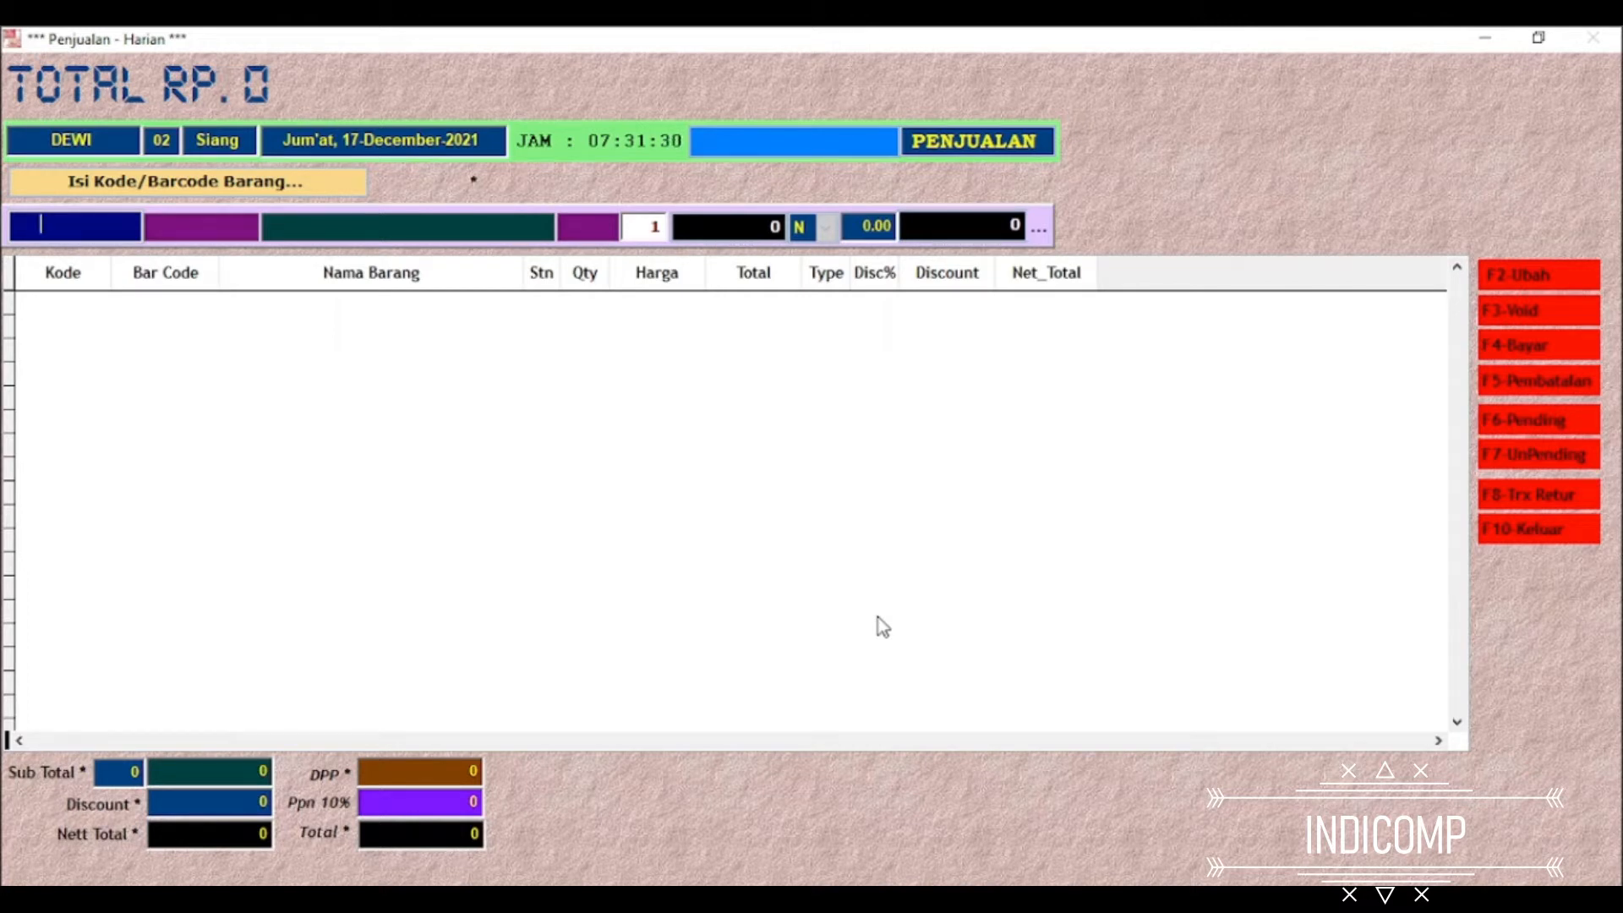
pyautogui.press('Return')
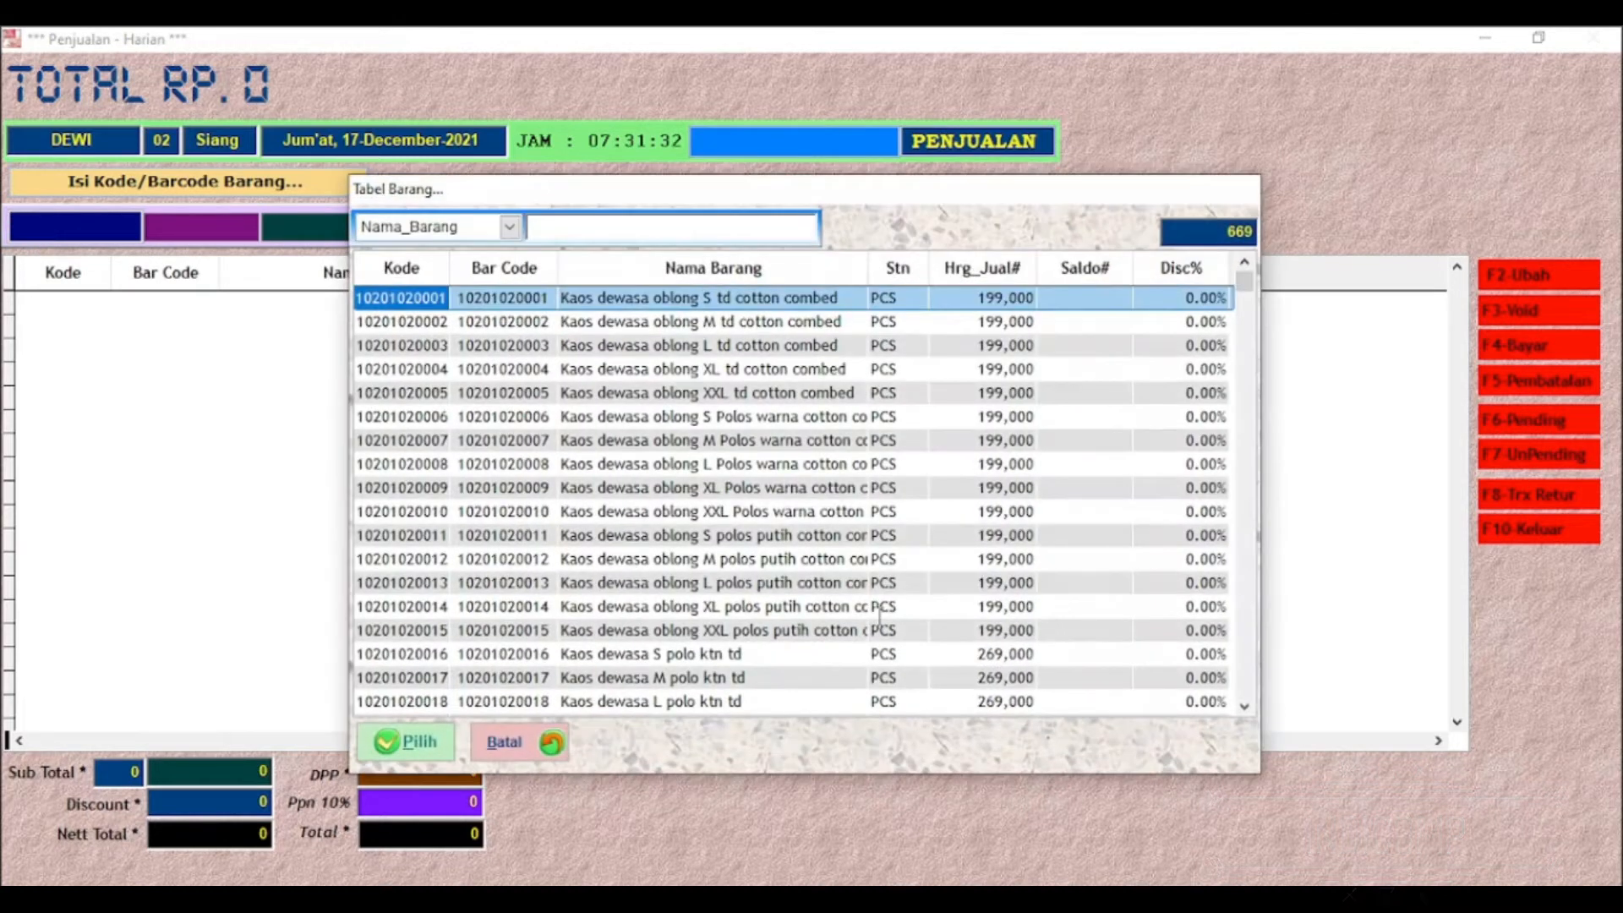
pyautogui.press('Down')
pyautogui.press('Down')
pyautogui.press('Down')
pyautogui.press('Down')
pyautogui.press('Down')
pyautogui.press('Down')
pyautogui.press('Down')
pyautogui.press('Down')
pyautogui.press('Down')
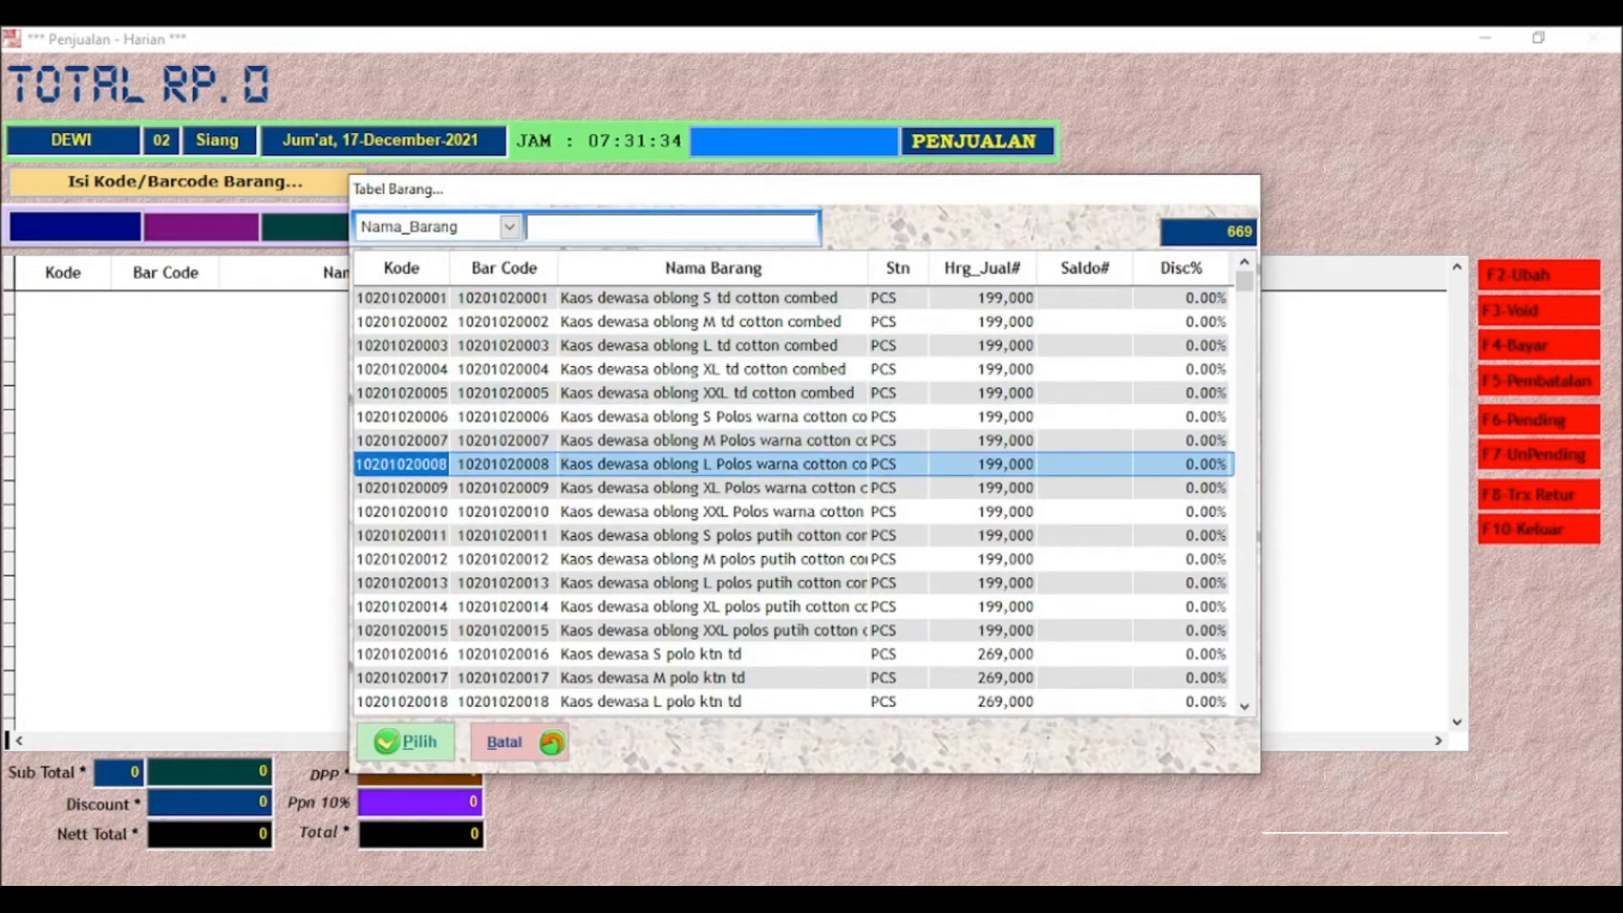
pyautogui.press('Return')
pyautogui.press('Return')
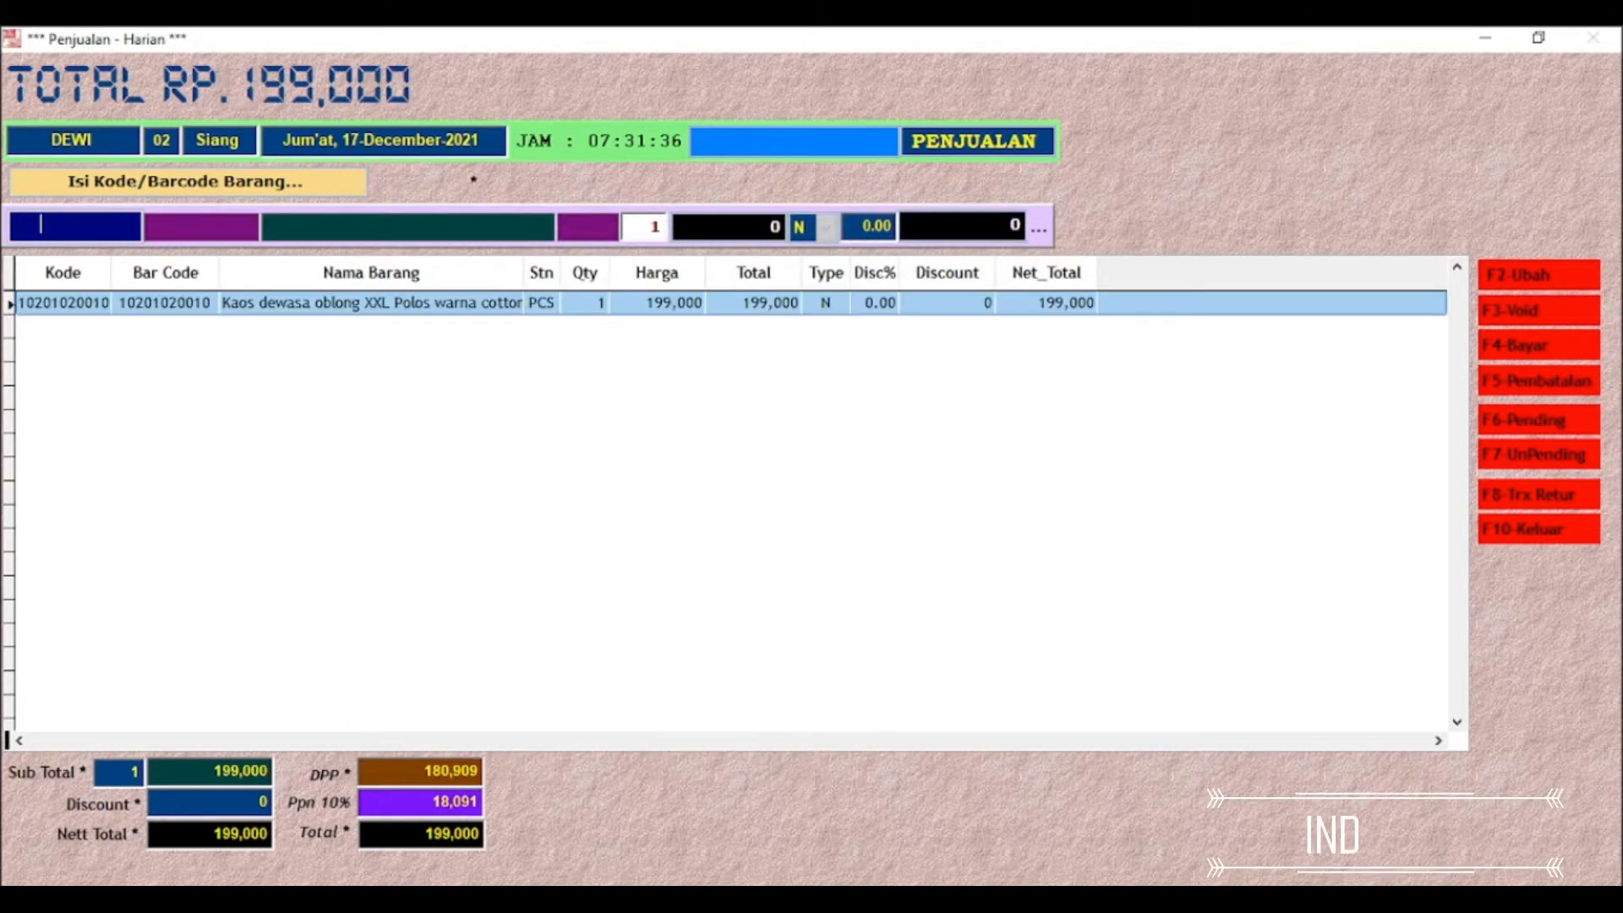
pyautogui.press('Return')
pyautogui.press('Down')
pyautogui.press('Down')
pyautogui.press('Down')
pyautogui.press('Down')
pyautogui.press('Down')
pyautogui.press('Down')
pyautogui.press('Down')
pyautogui.press('Down')
pyautogui.press('Down')
pyautogui.press('Down')
pyautogui.press('Down')
pyautogui.press('Down')
pyautogui.press('Down')
pyautogui.press('Down')
pyautogui.press('Down')
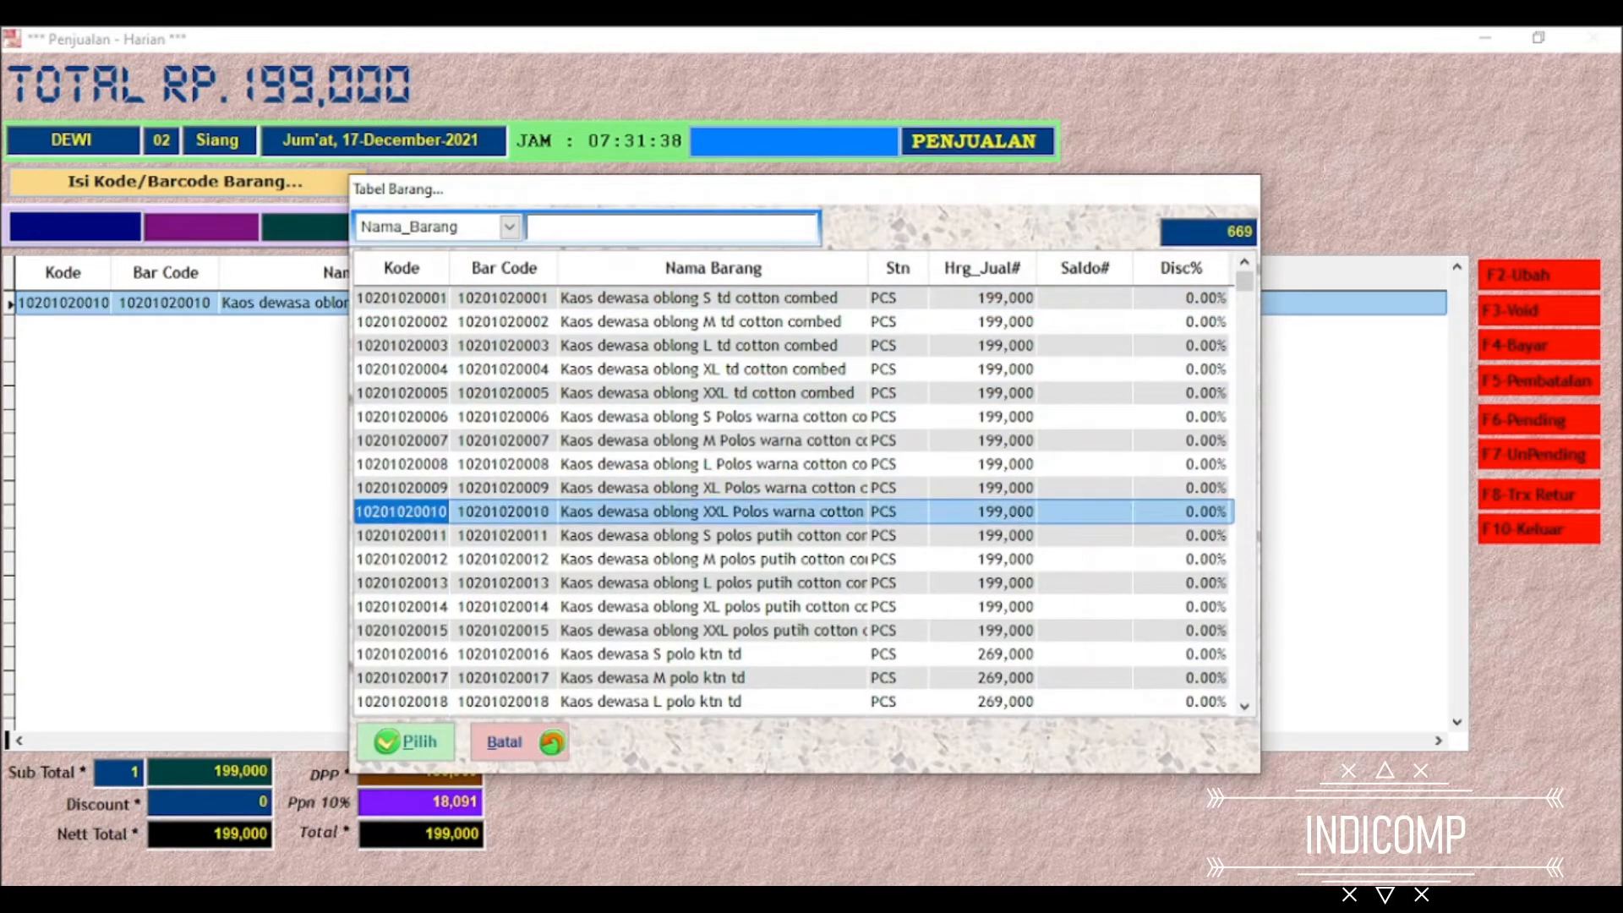
pyautogui.press('Return')
pyautogui.press('Return')
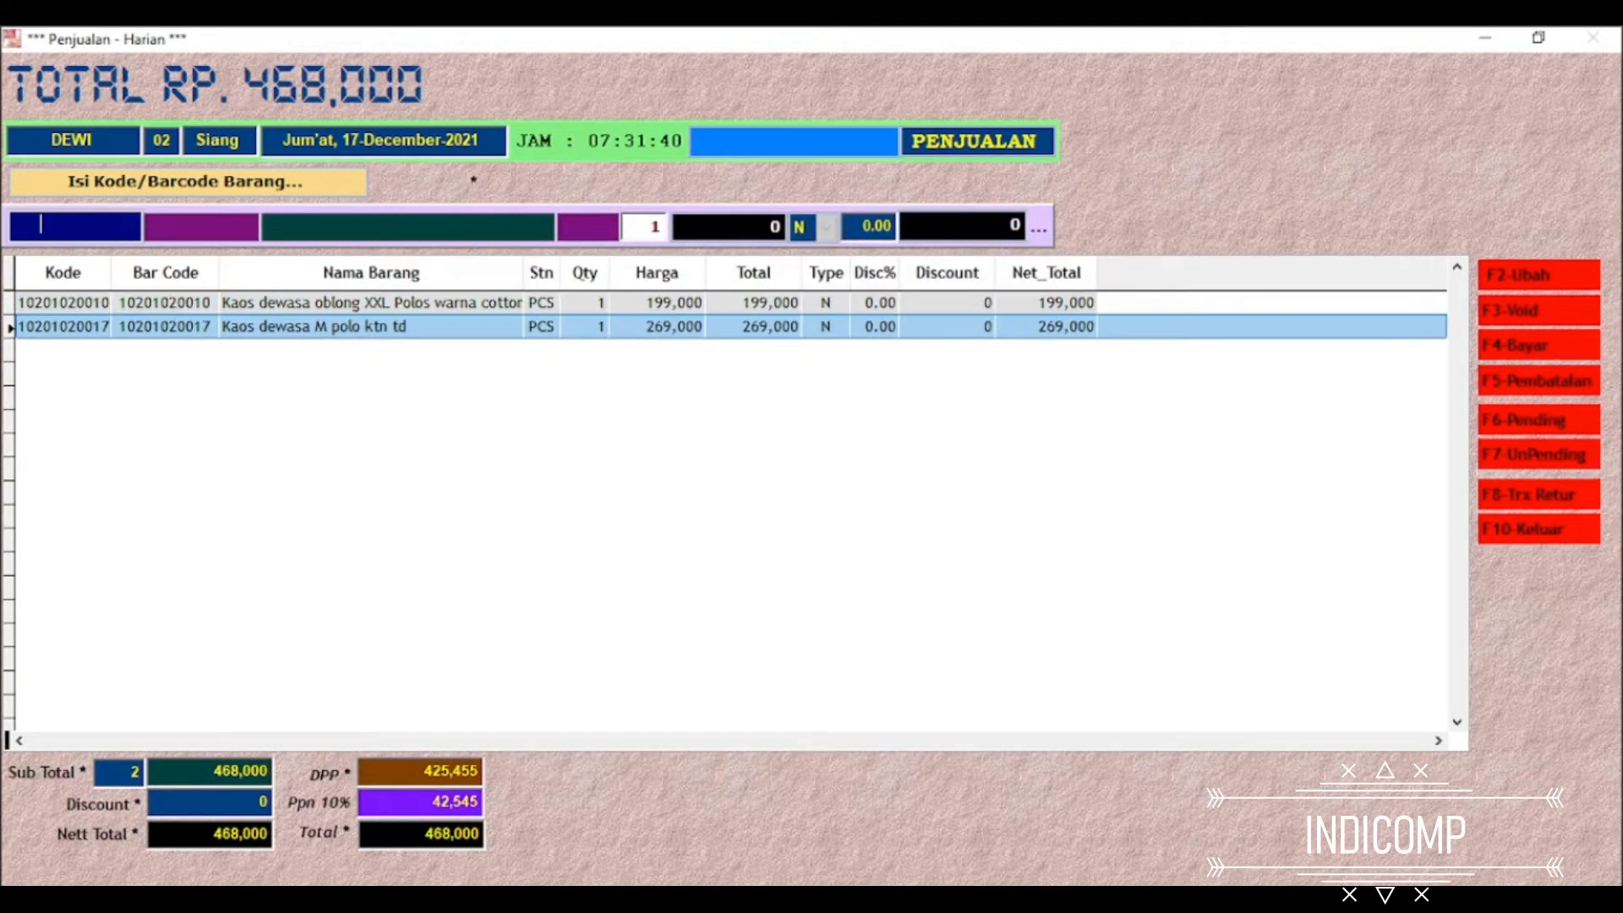
pyautogui.press('Return')
pyautogui.press('Down')
pyautogui.press('Down')
pyautogui.press('Down')
pyautogui.press('Down')
pyautogui.press('Down')
pyautogui.press('Down')
pyautogui.press('Down')
pyautogui.press('Down')
pyautogui.press('Down')
pyautogui.press('Down')
pyautogui.press('Down')
pyautogui.press('Down')
pyautogui.press('Down')
pyautogui.press('Down')
pyautogui.press('Down')
pyautogui.press('Down')
pyautogui.press('Down')
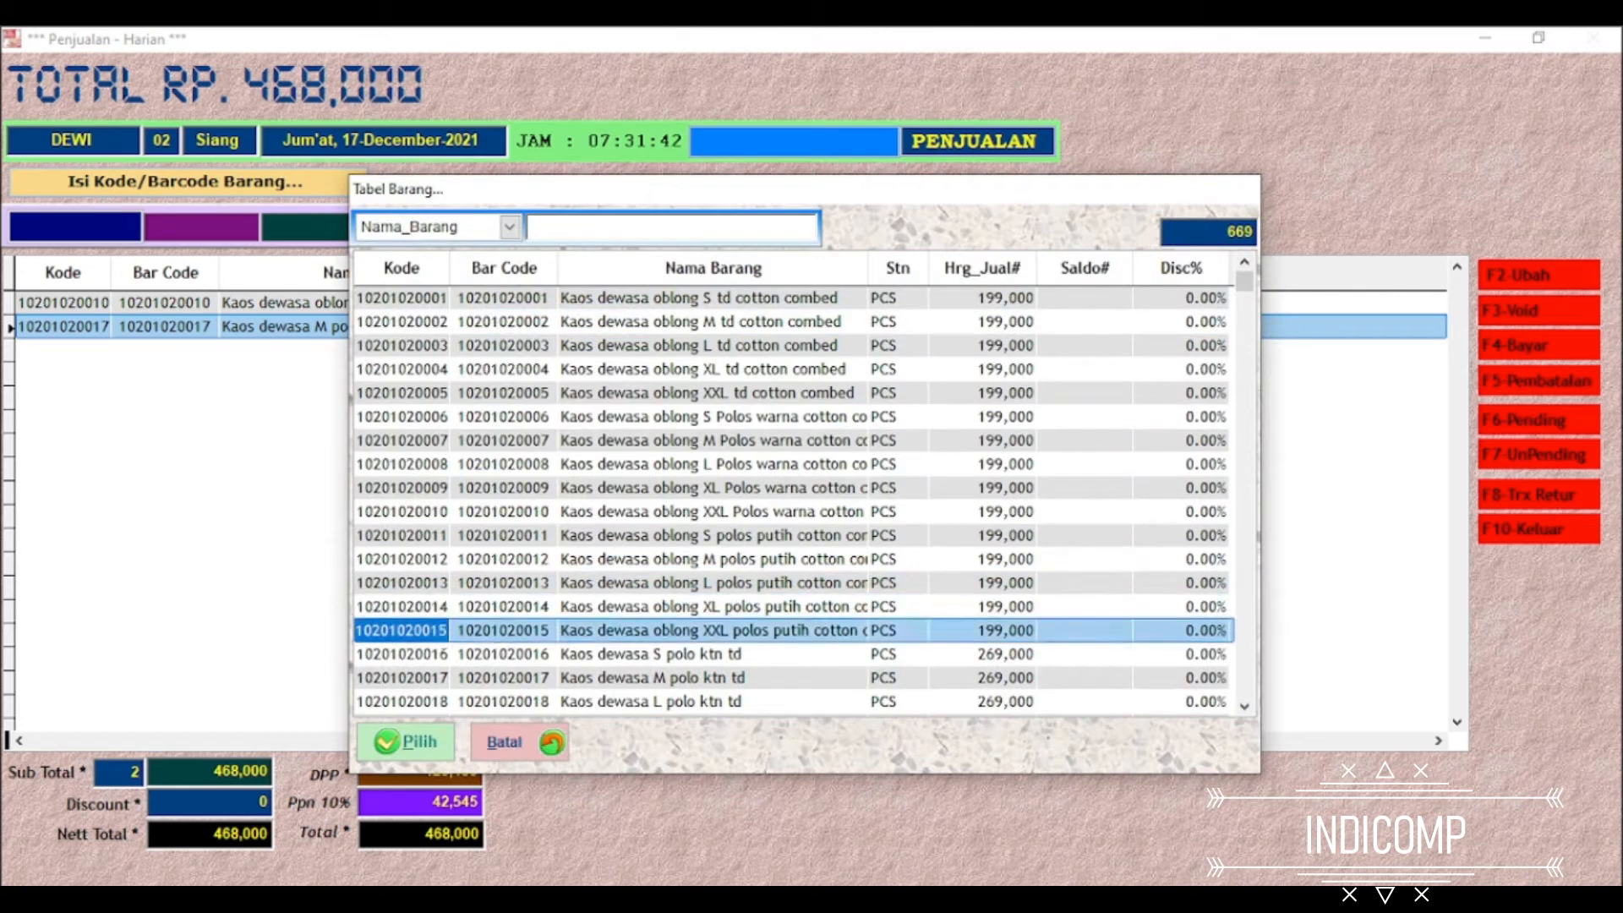
pyautogui.press('Return')
pyautogui.press('Return')
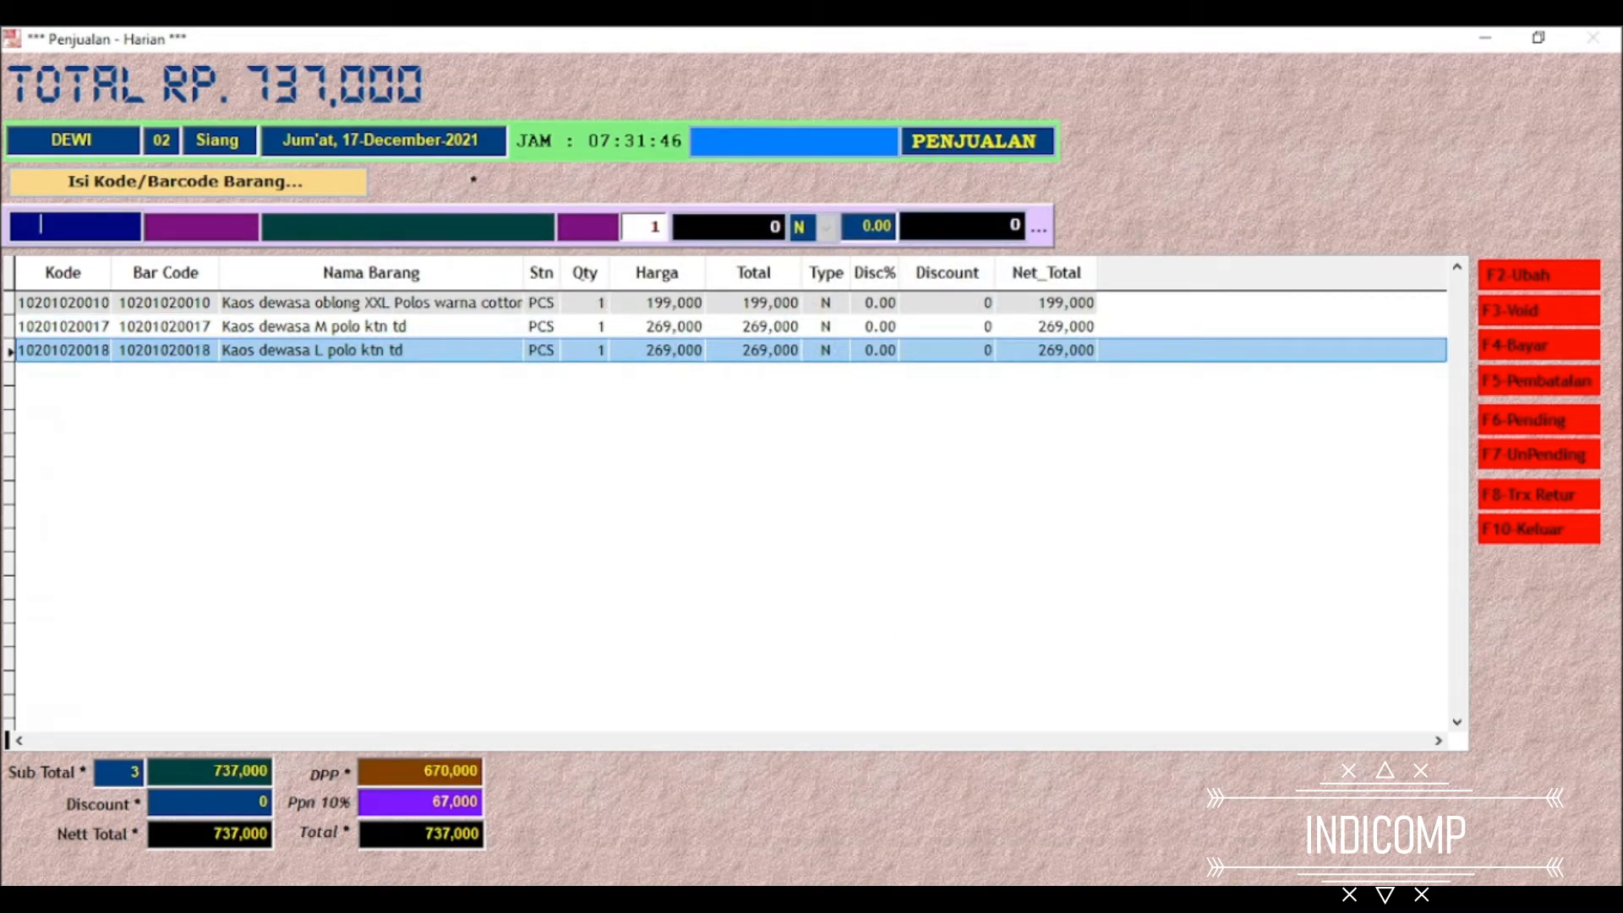
# Start the payment for this sale with sticker number 333 and salesperson code Q900 (supplier GINGERSNAP BALI)
pyautogui.press('F4')
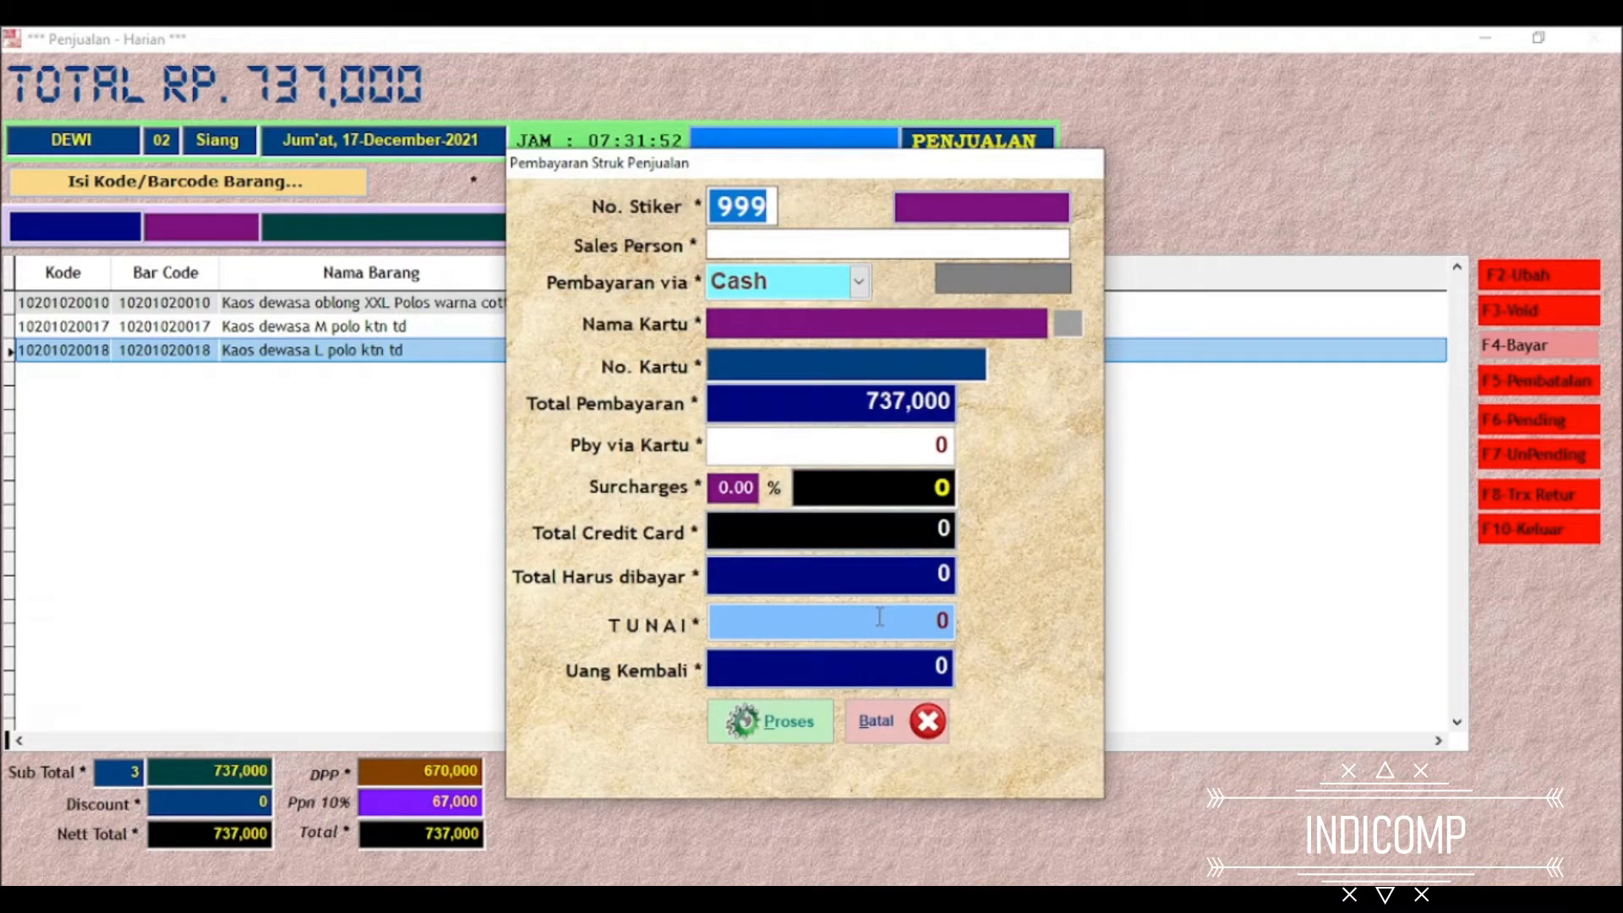
pyautogui.write('333')
pyautogui.press('Return')
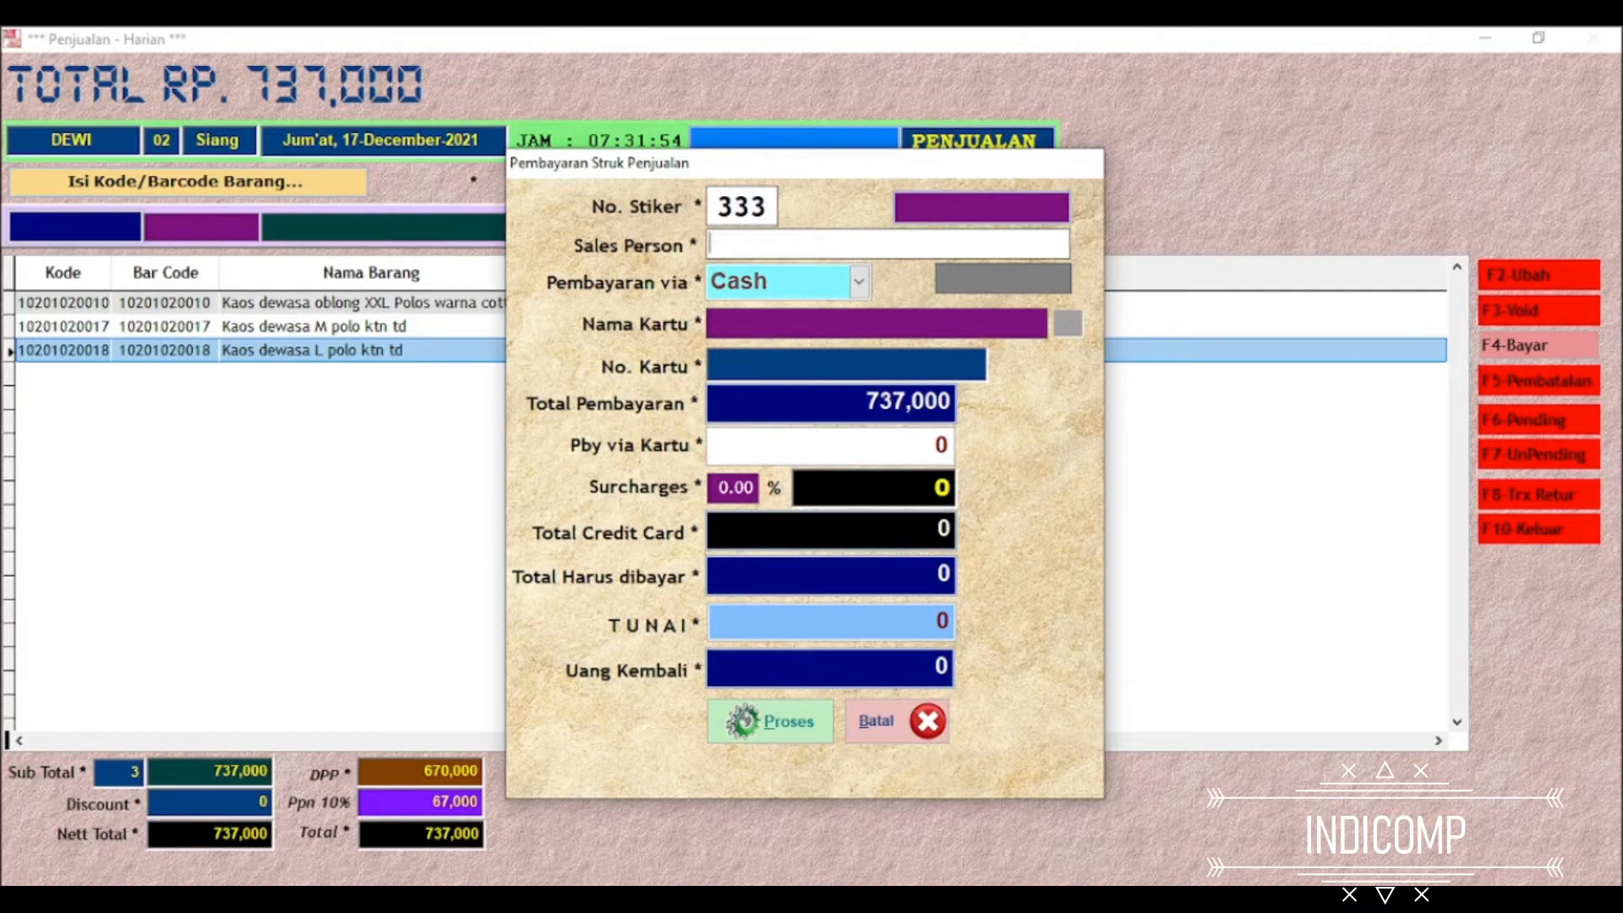
pyautogui.press('Return')
pyautogui.press('Down')
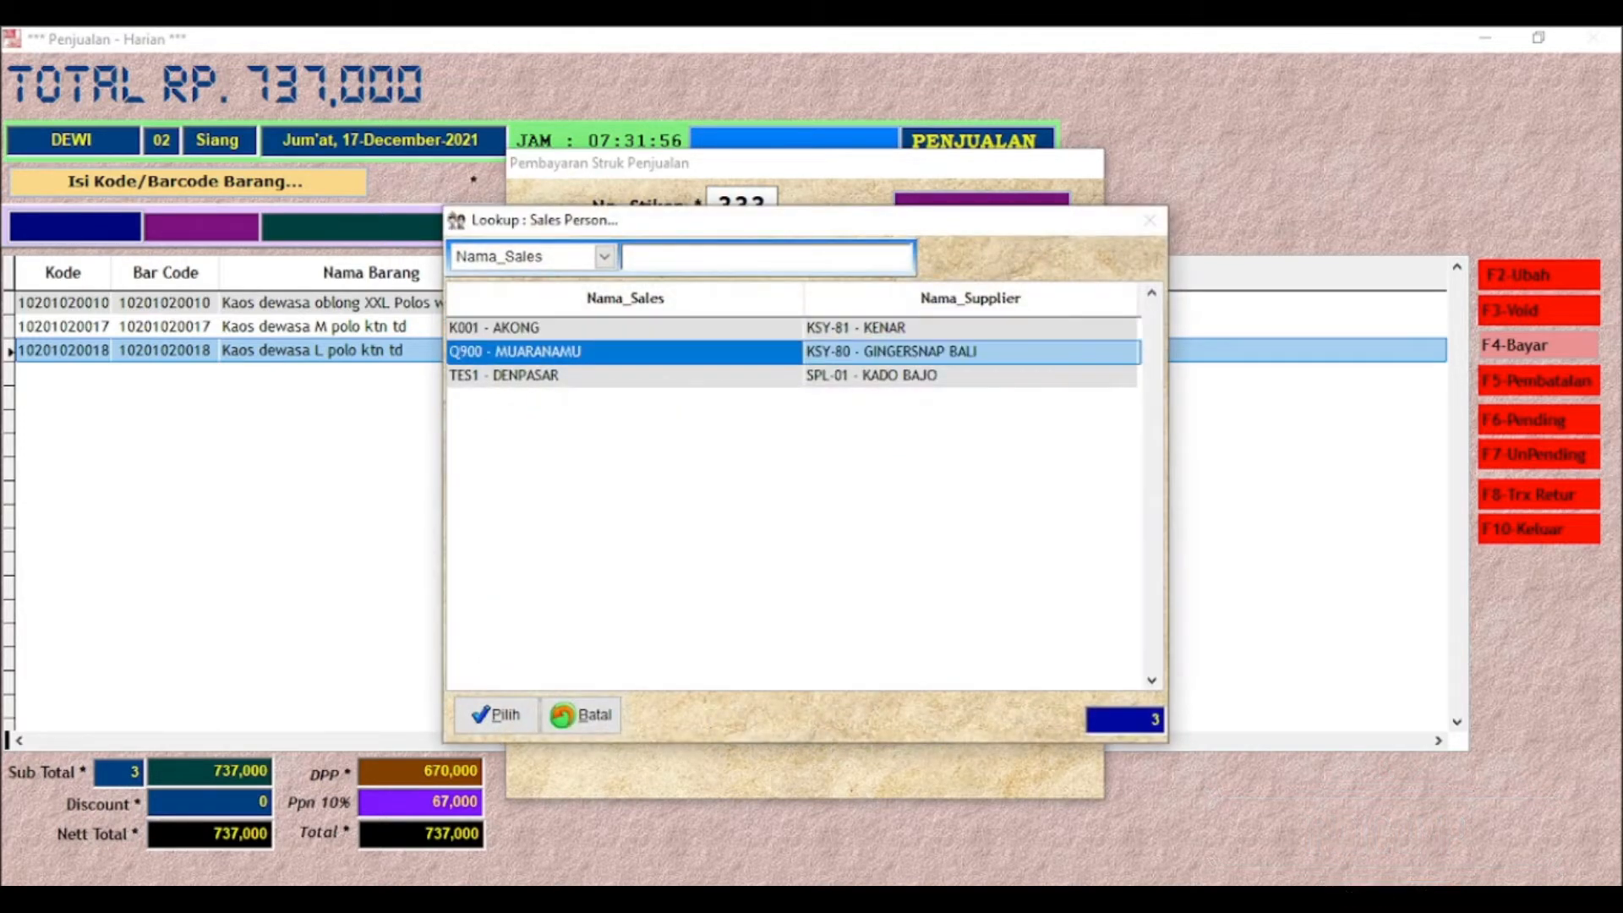
pyautogui.press('Return')
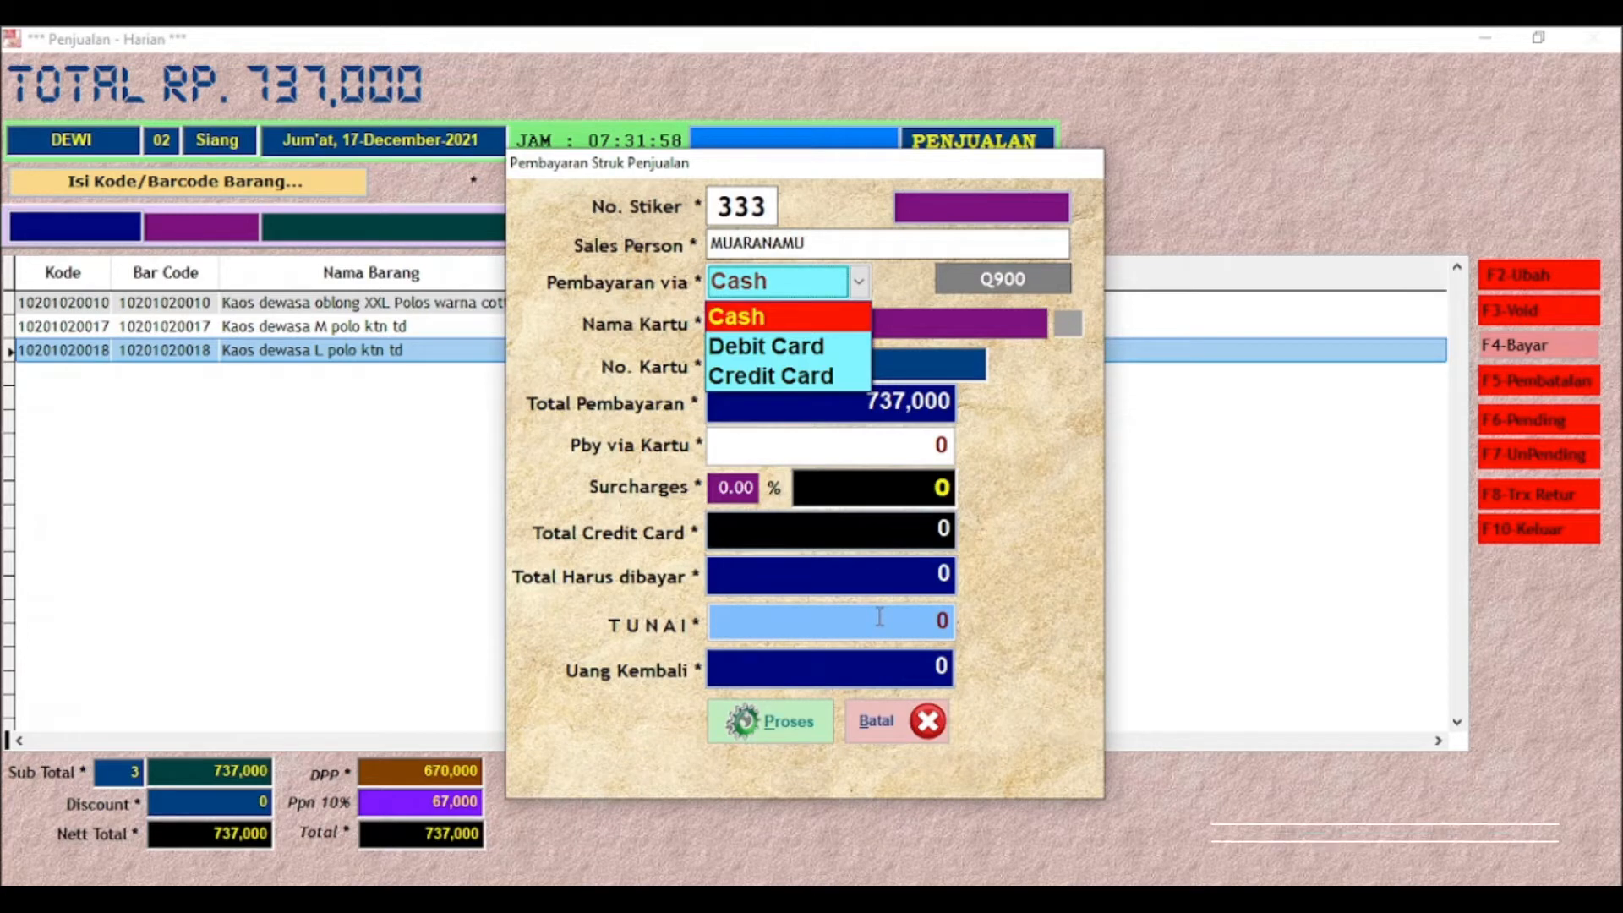
# Set the payment method to Debit Card with BCA CARD and enter the card number
pyautogui.press('Down')
pyautogui.press('Return')
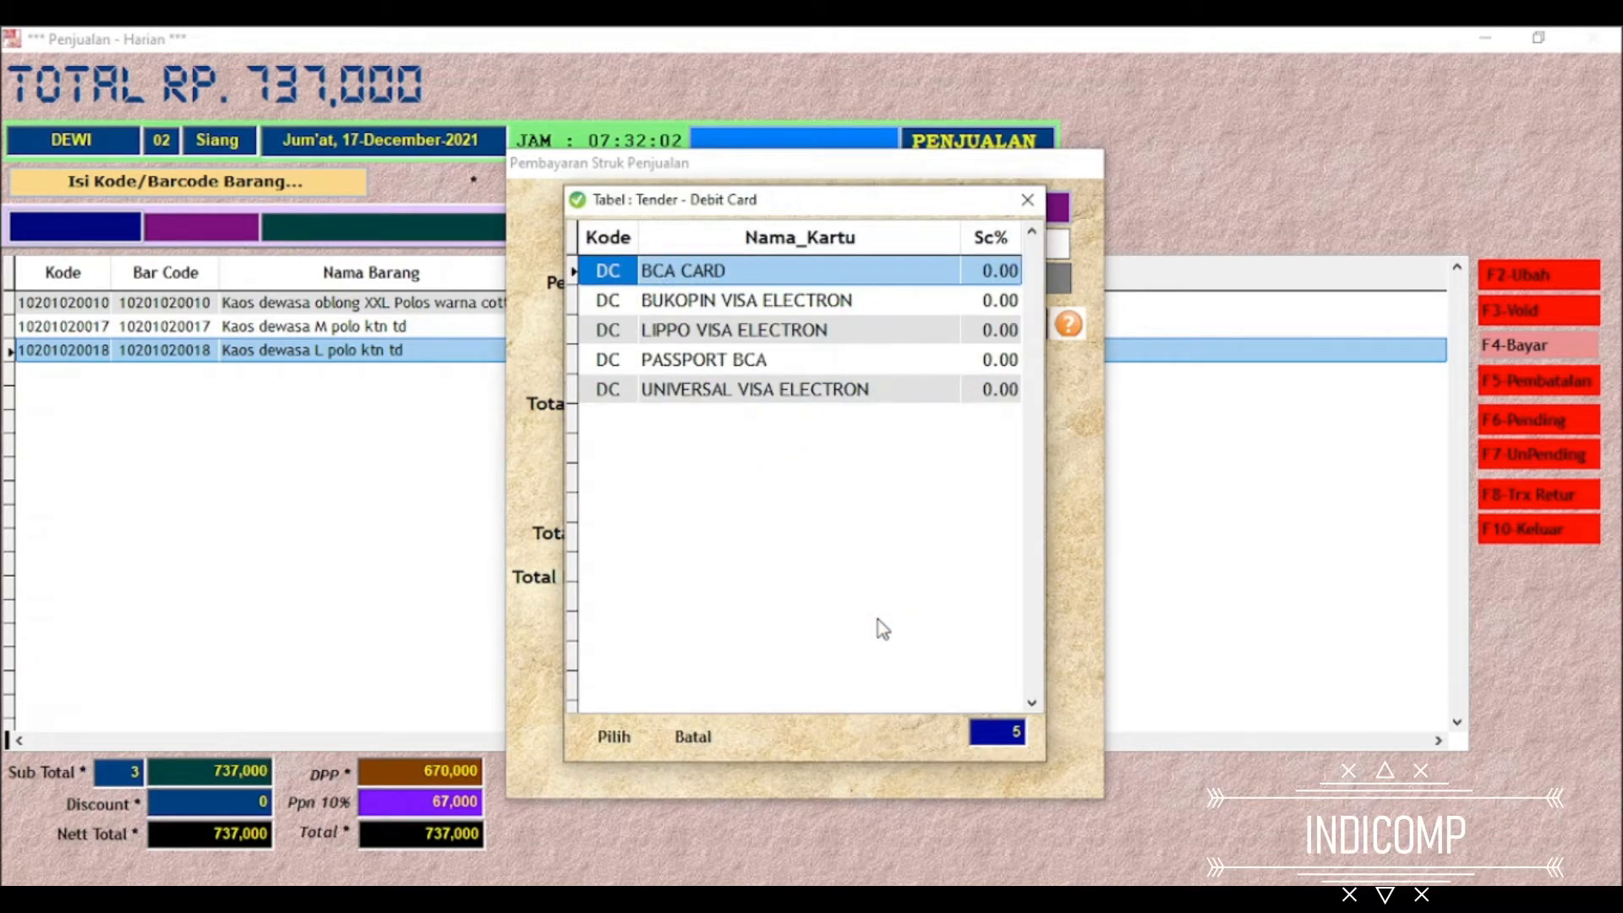
pyautogui.press('Return')
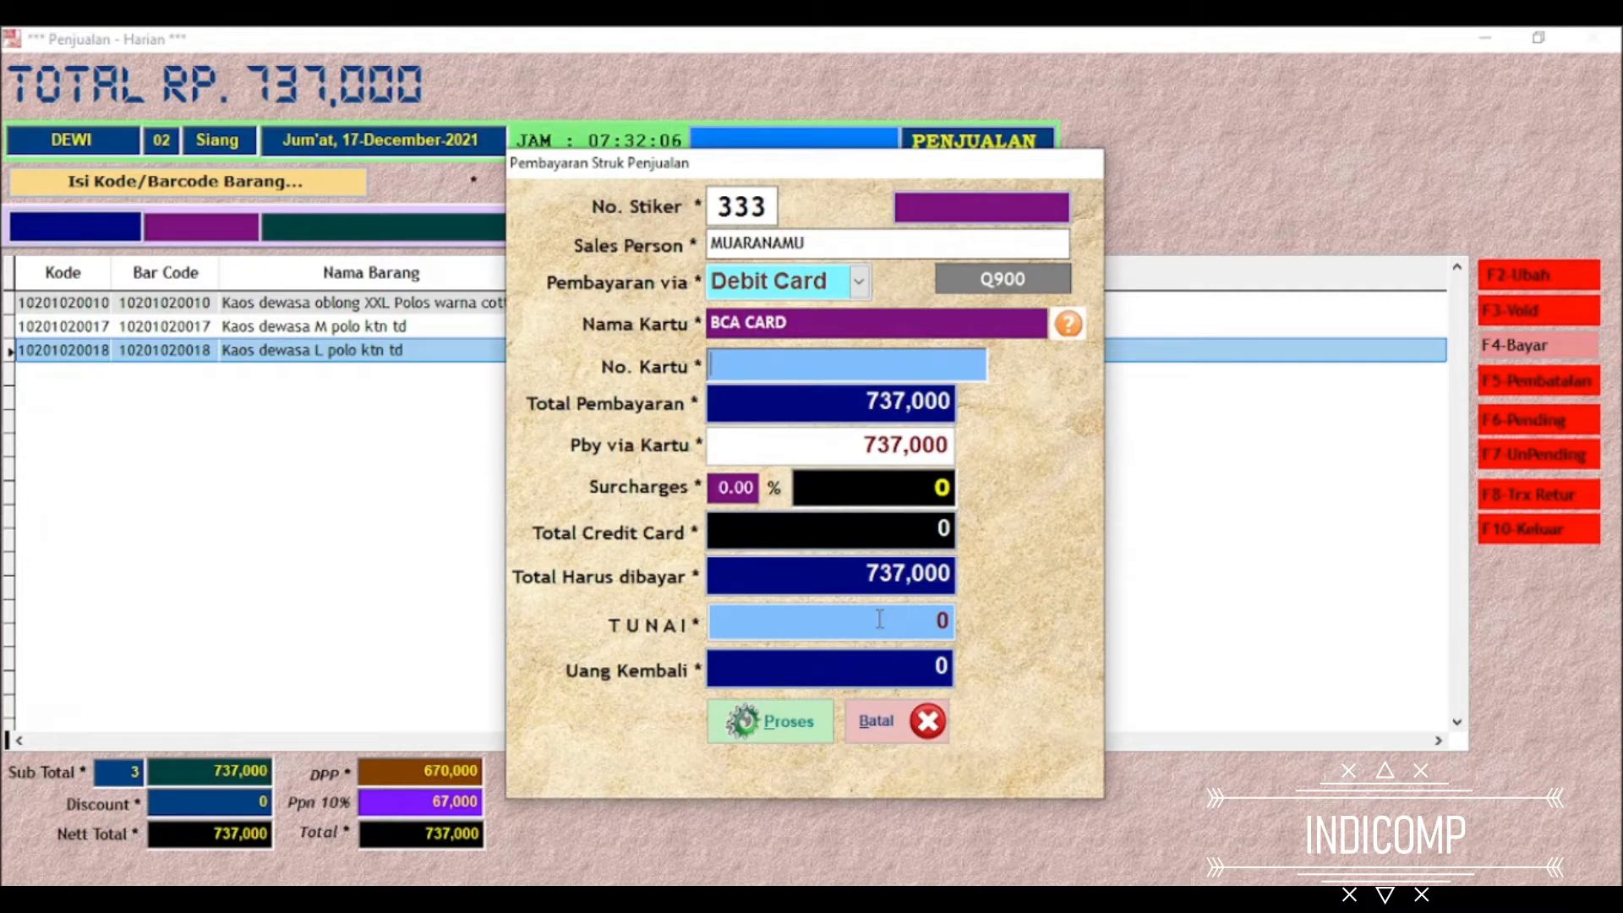
pyautogui.write('1')
pyautogui.press('Down')
pyautogui.press('Return')
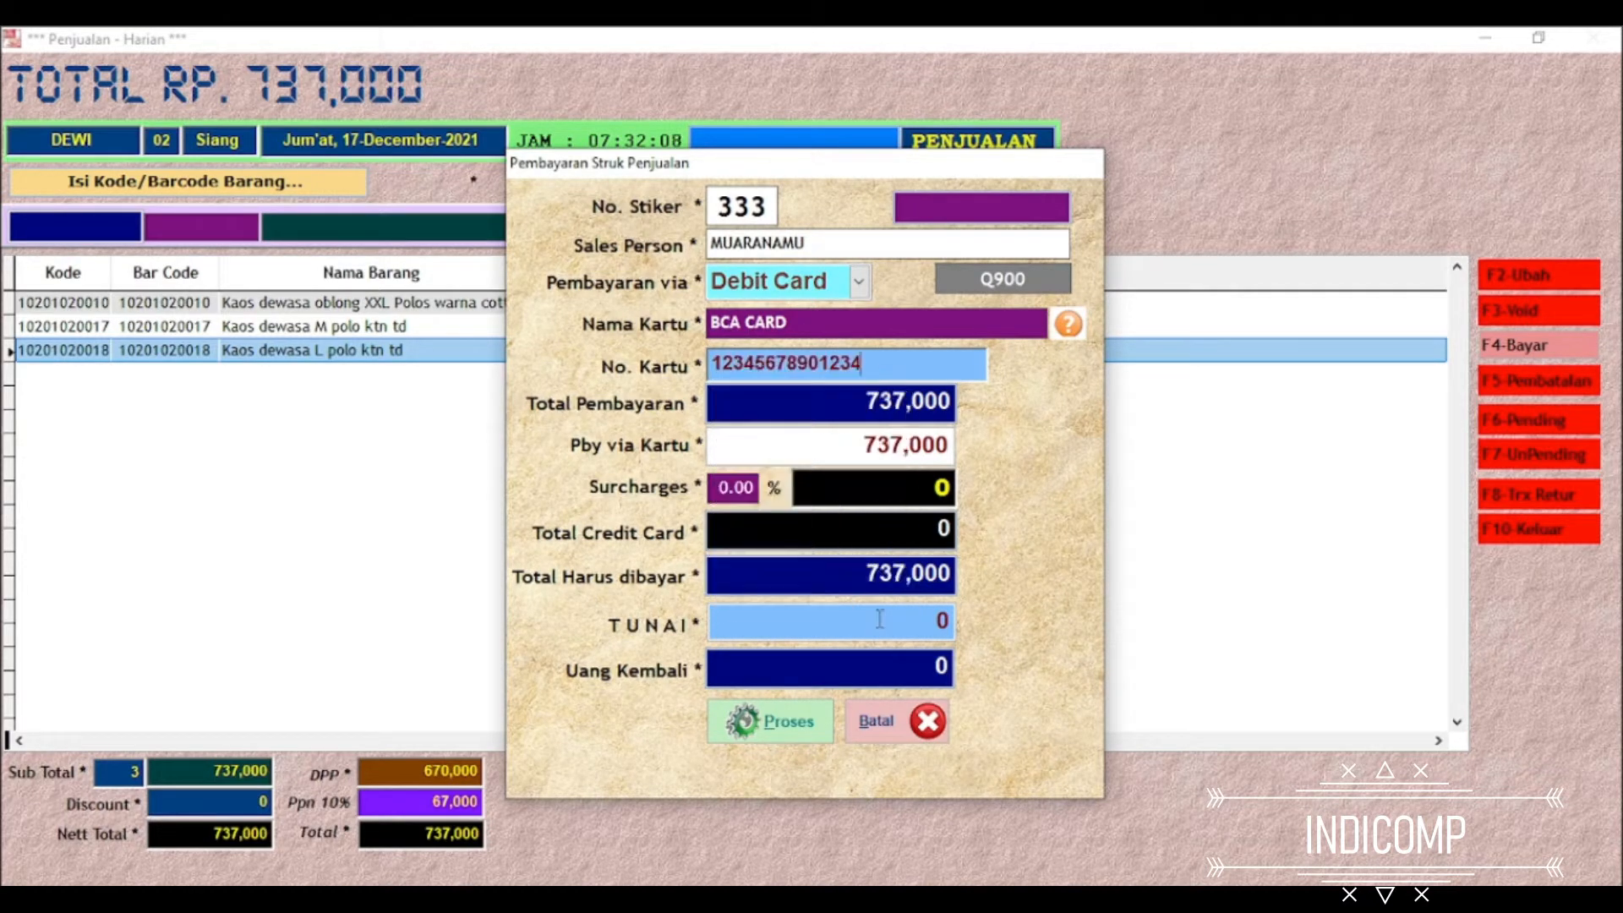
# Process the debit card payment for the full amount and save the receipt as a PDF file named cc
pyautogui.press('Return')
pyautogui.press('Return')
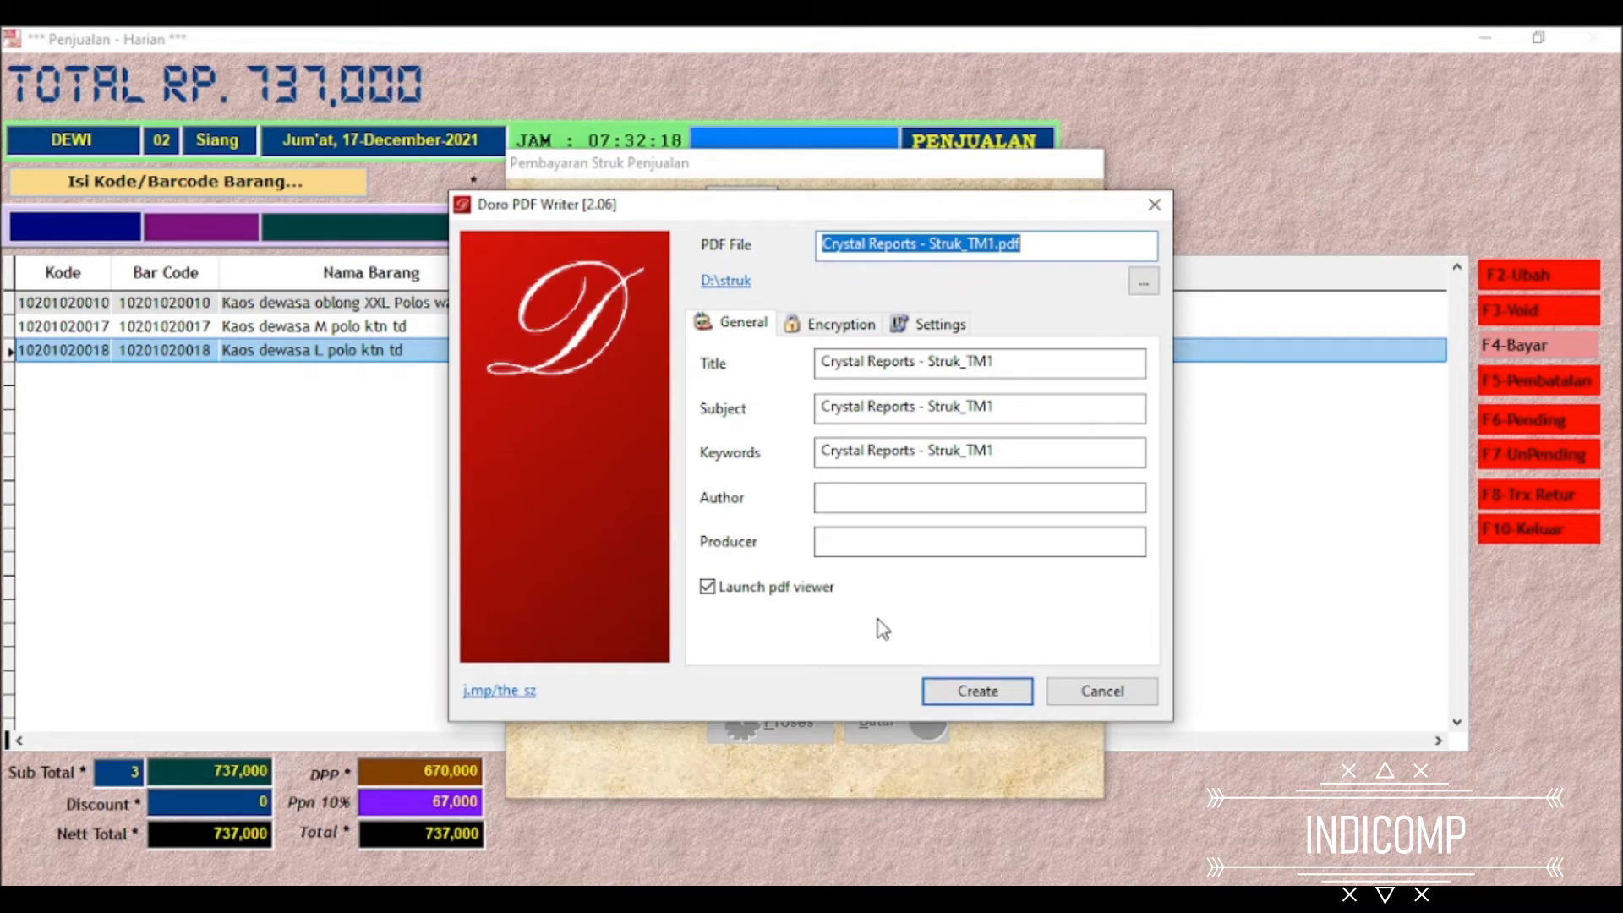
pyautogui.write('cas')
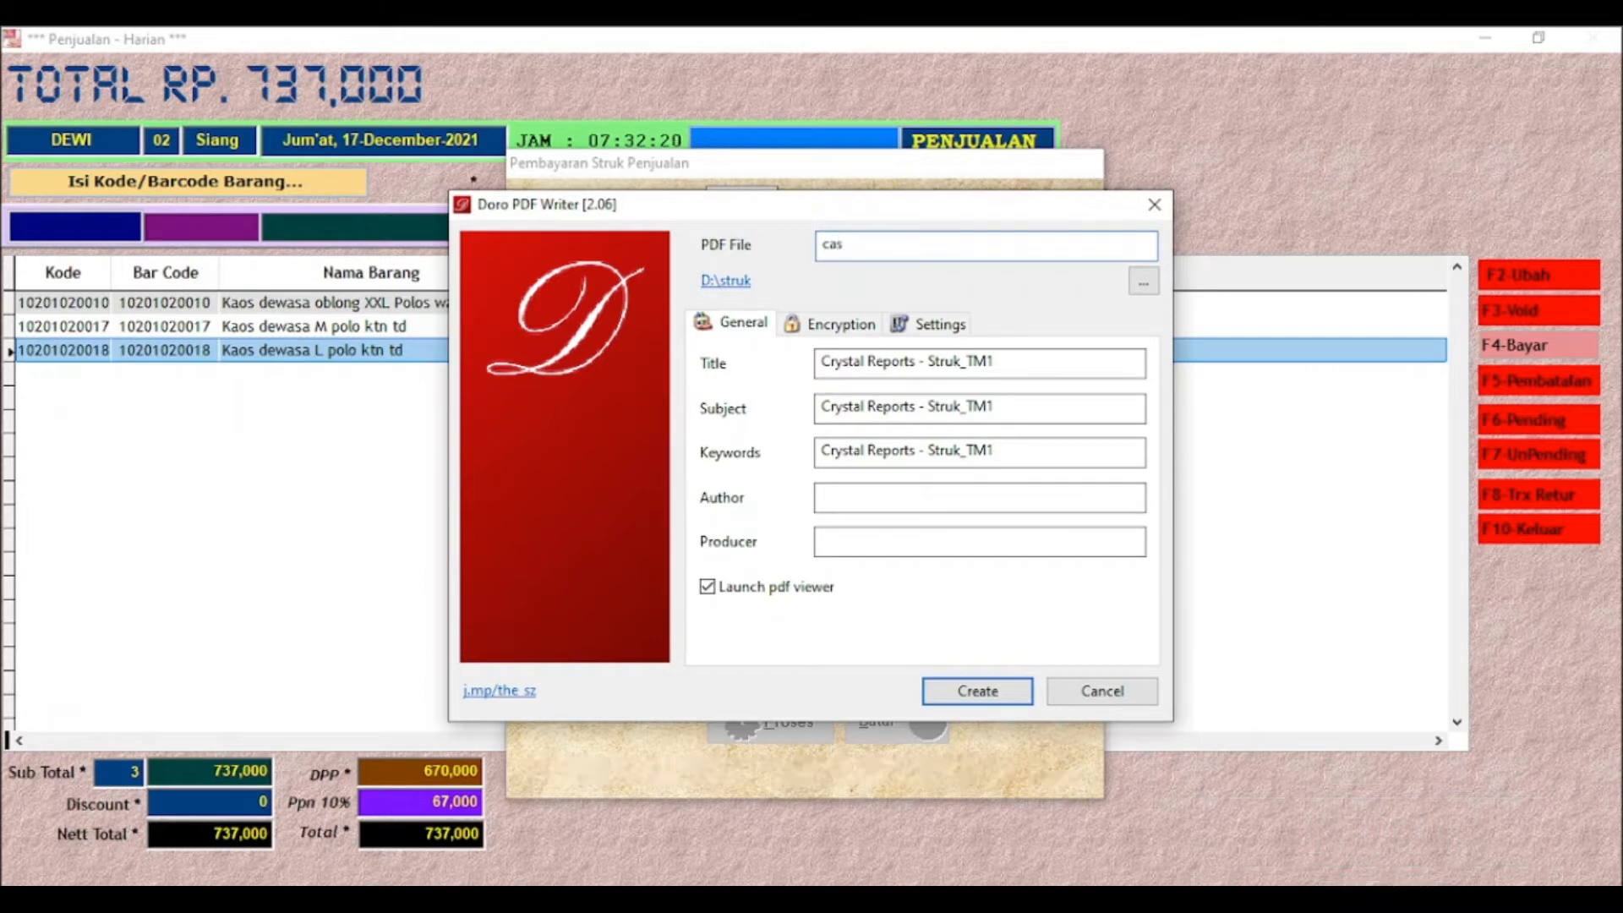
pyautogui.press('Return')
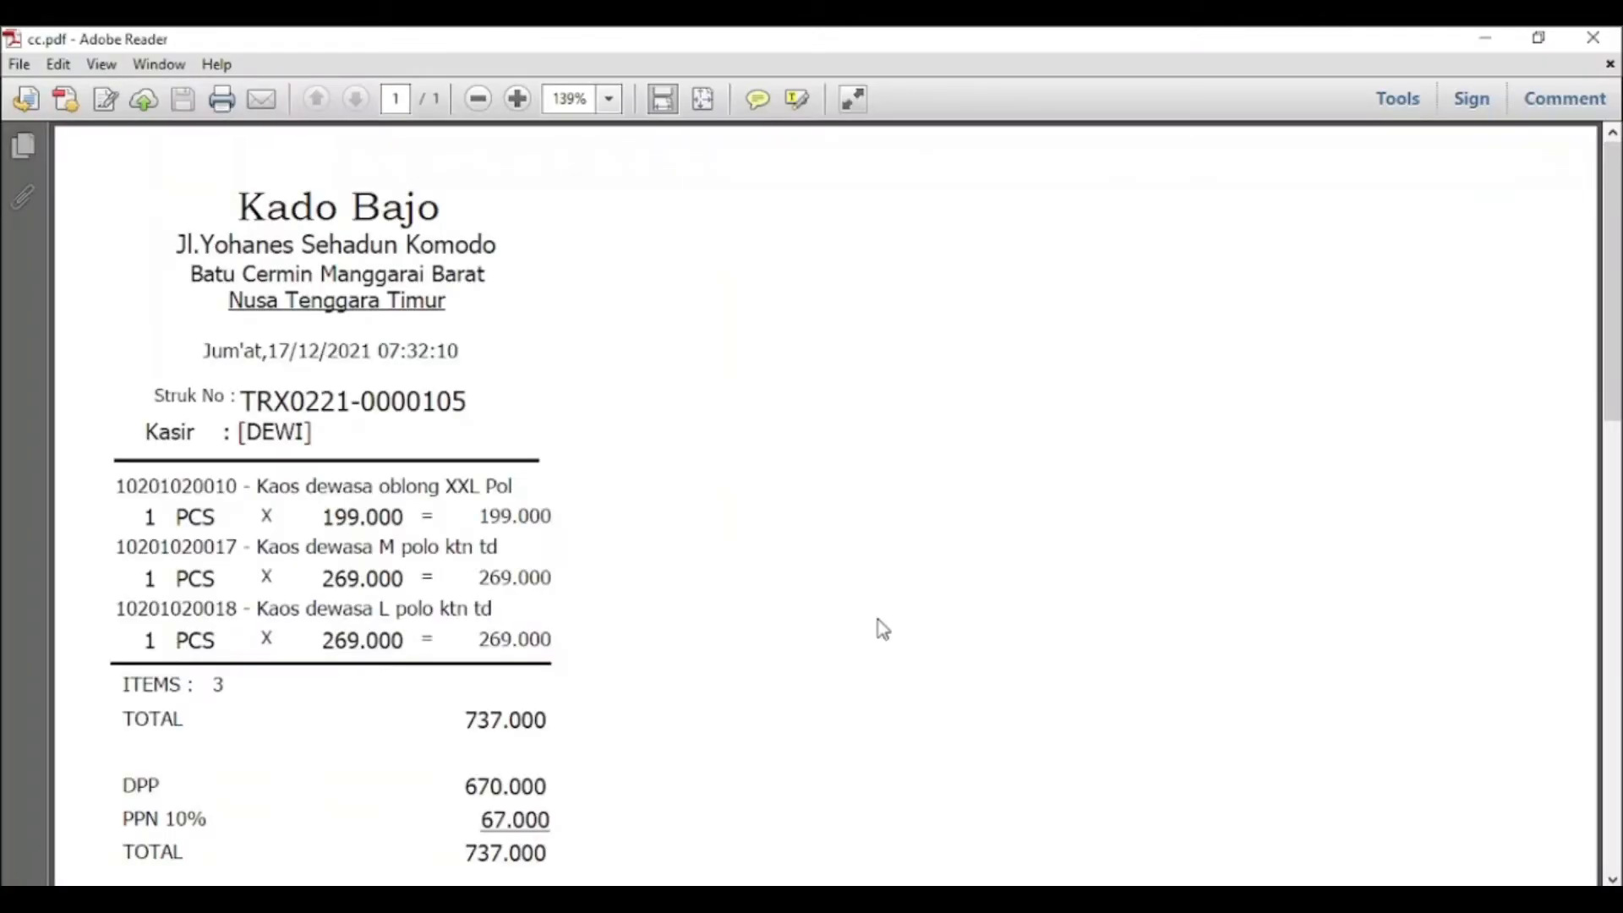
# Review the debit card receipt down to the card details, close it and return to an empty sale
pyautogui.scroll(-5, 760, 529)
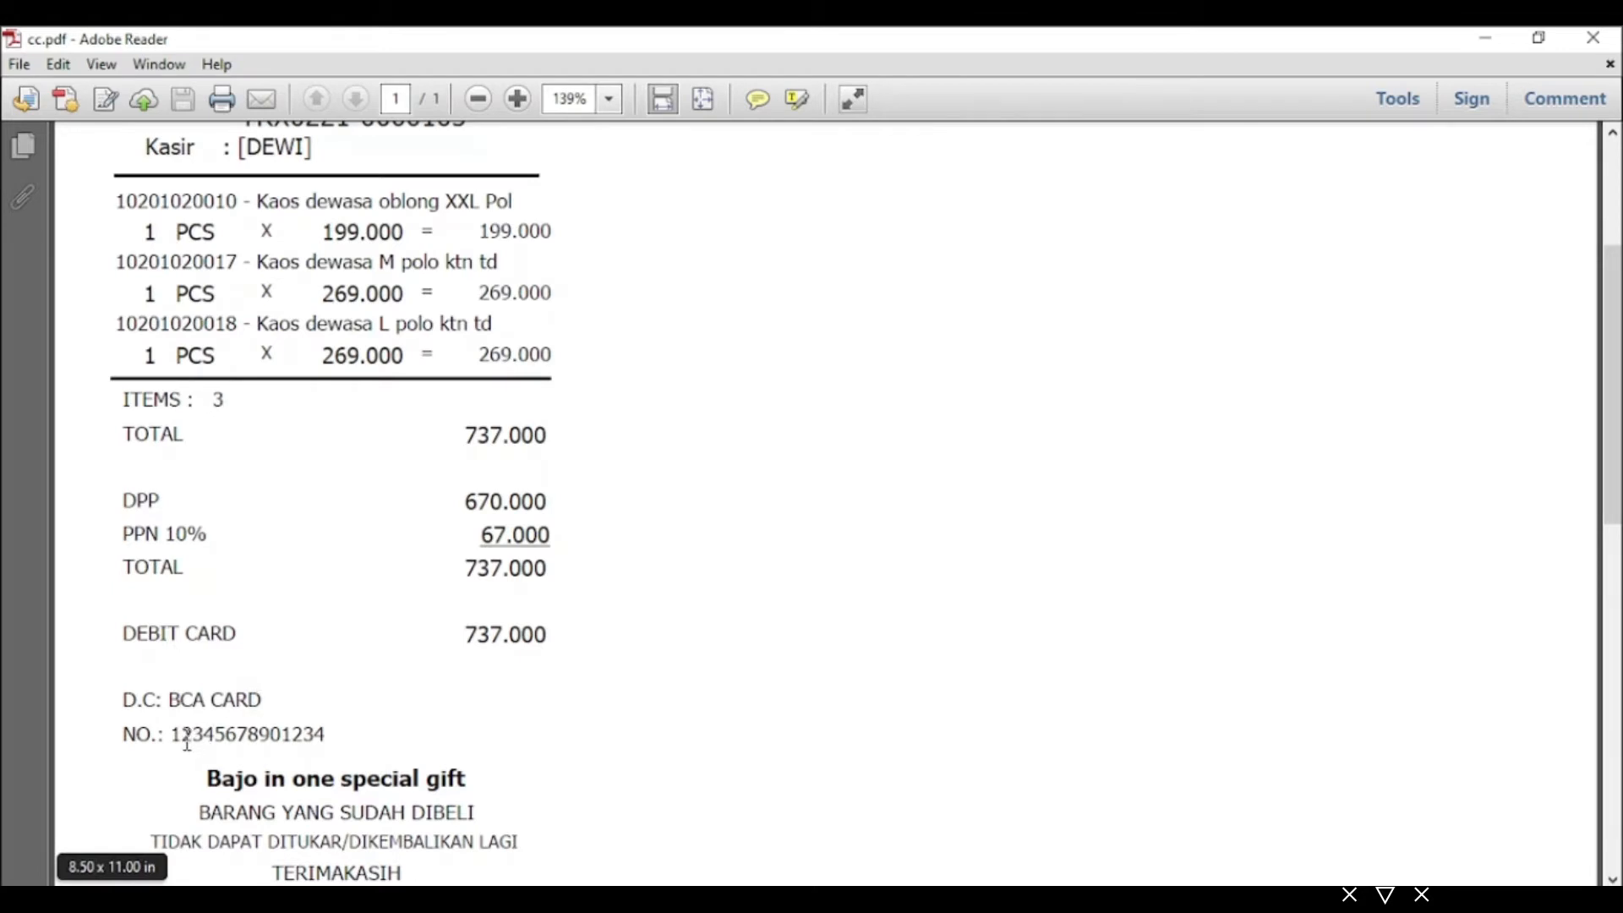
pyautogui.scroll(-1, 348, 748)
pyautogui.scroll(2, 424, 699)
pyautogui.scroll(3, 424, 699)
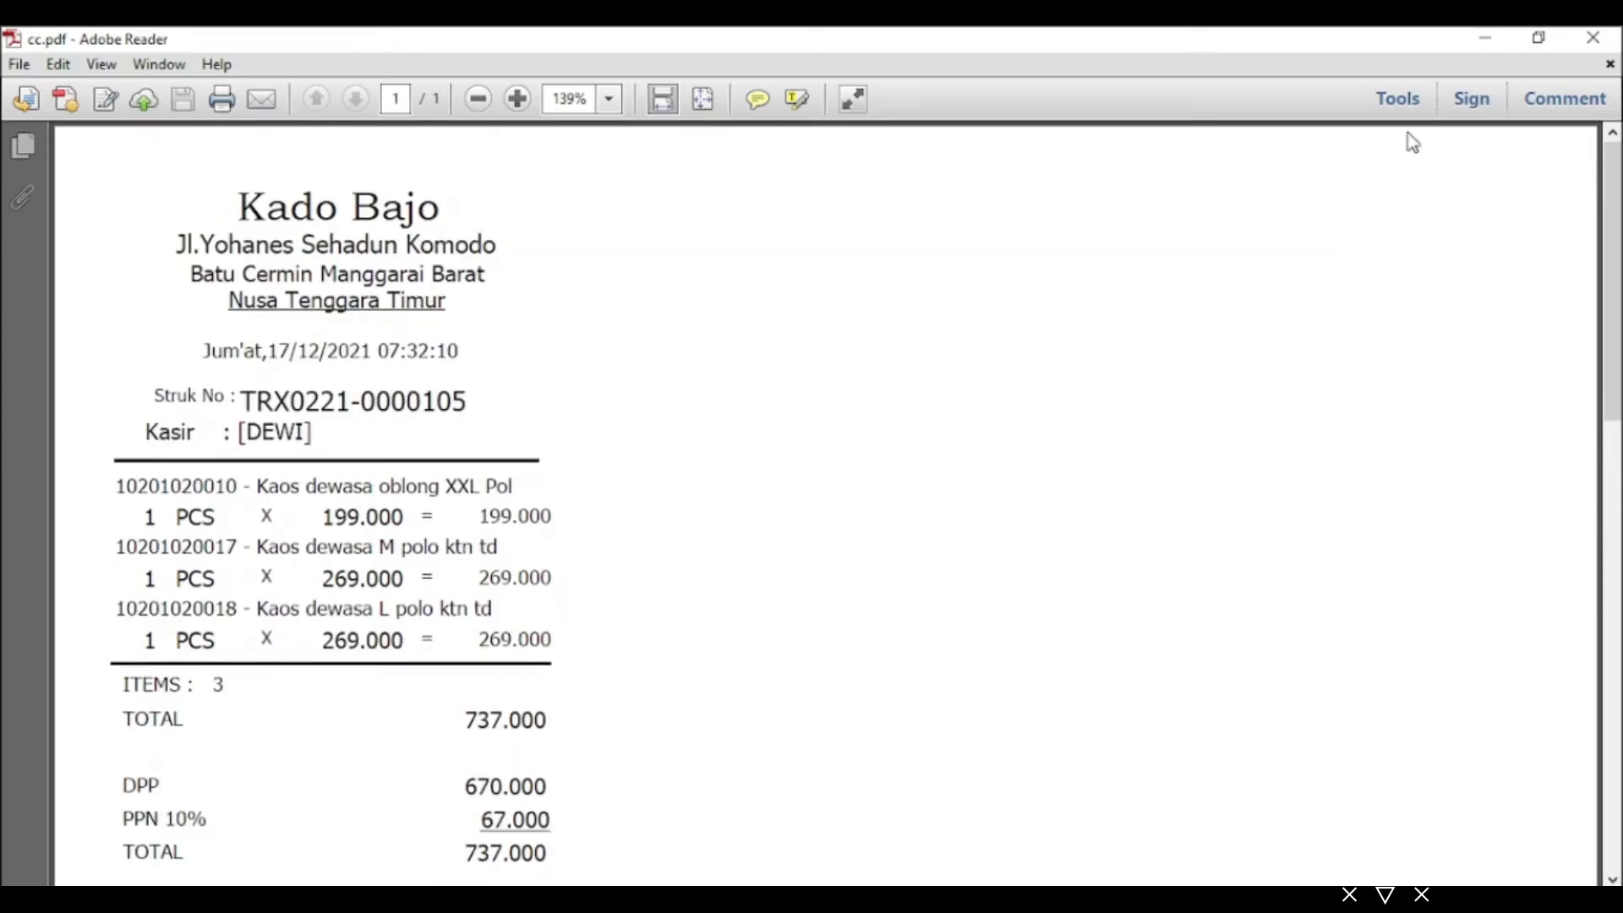
pyautogui.click(1589, 44)
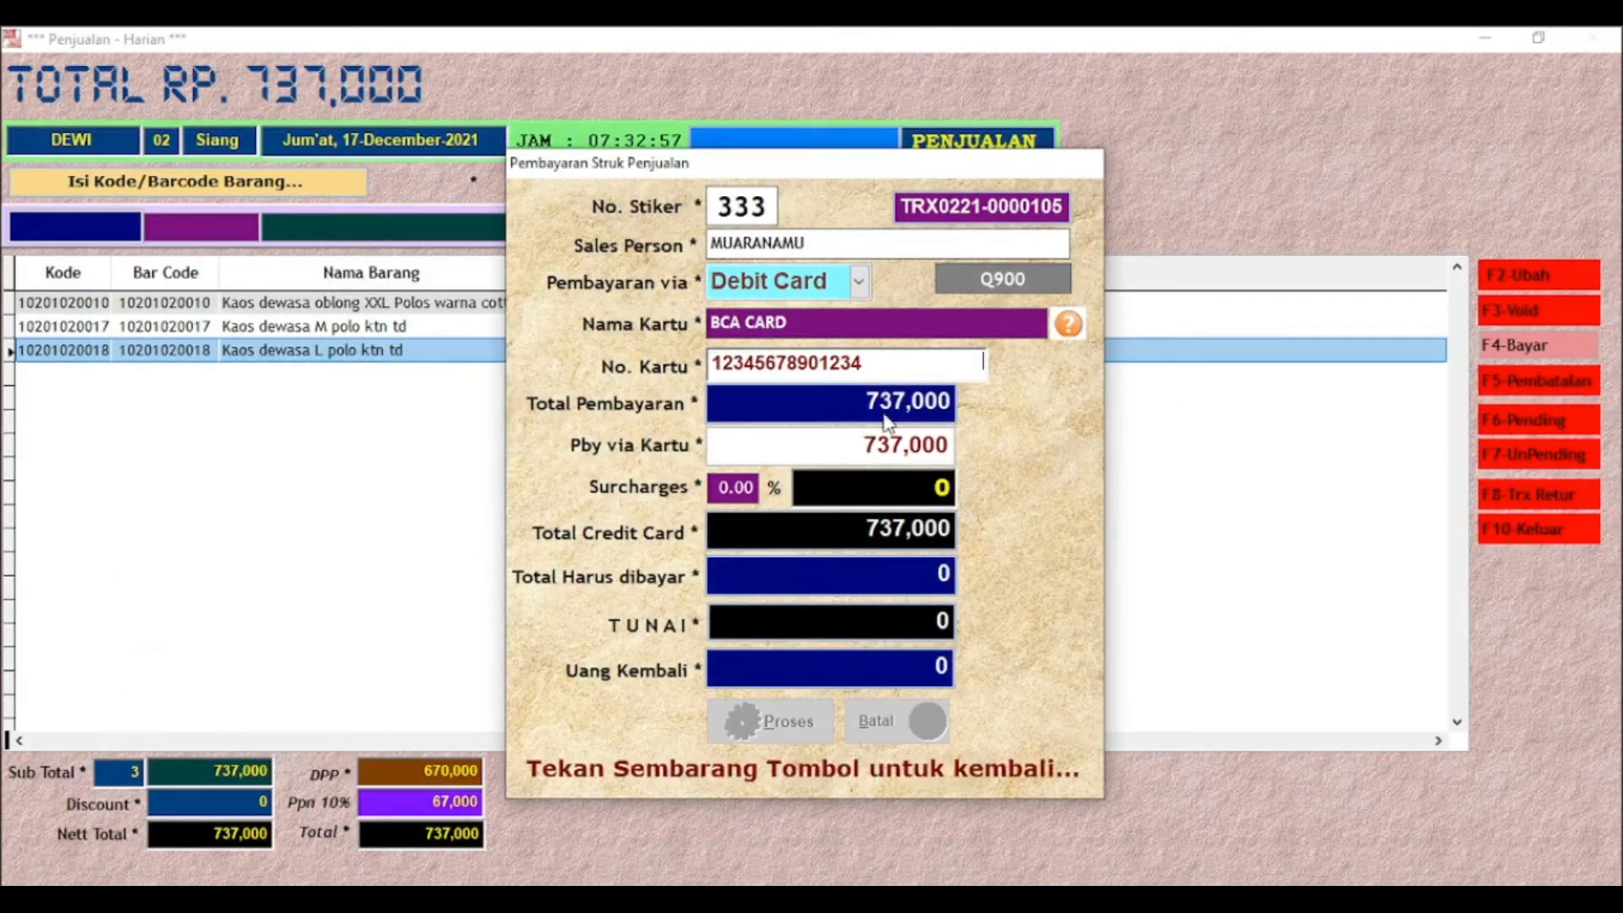
pyautogui.press('Return')
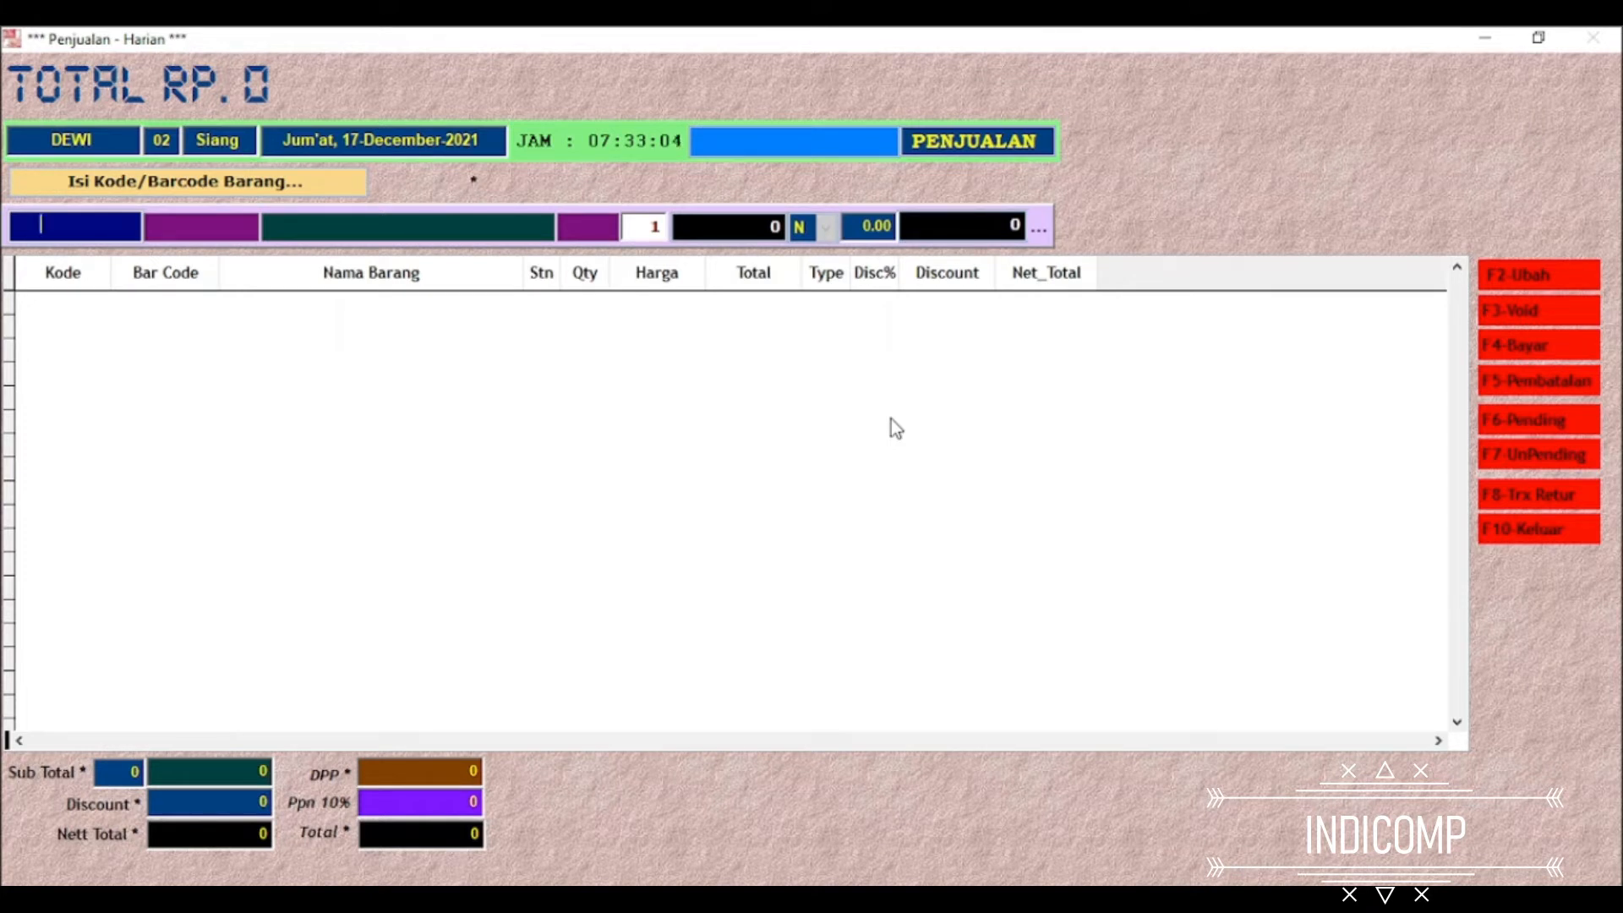
pyautogui.press('Return')
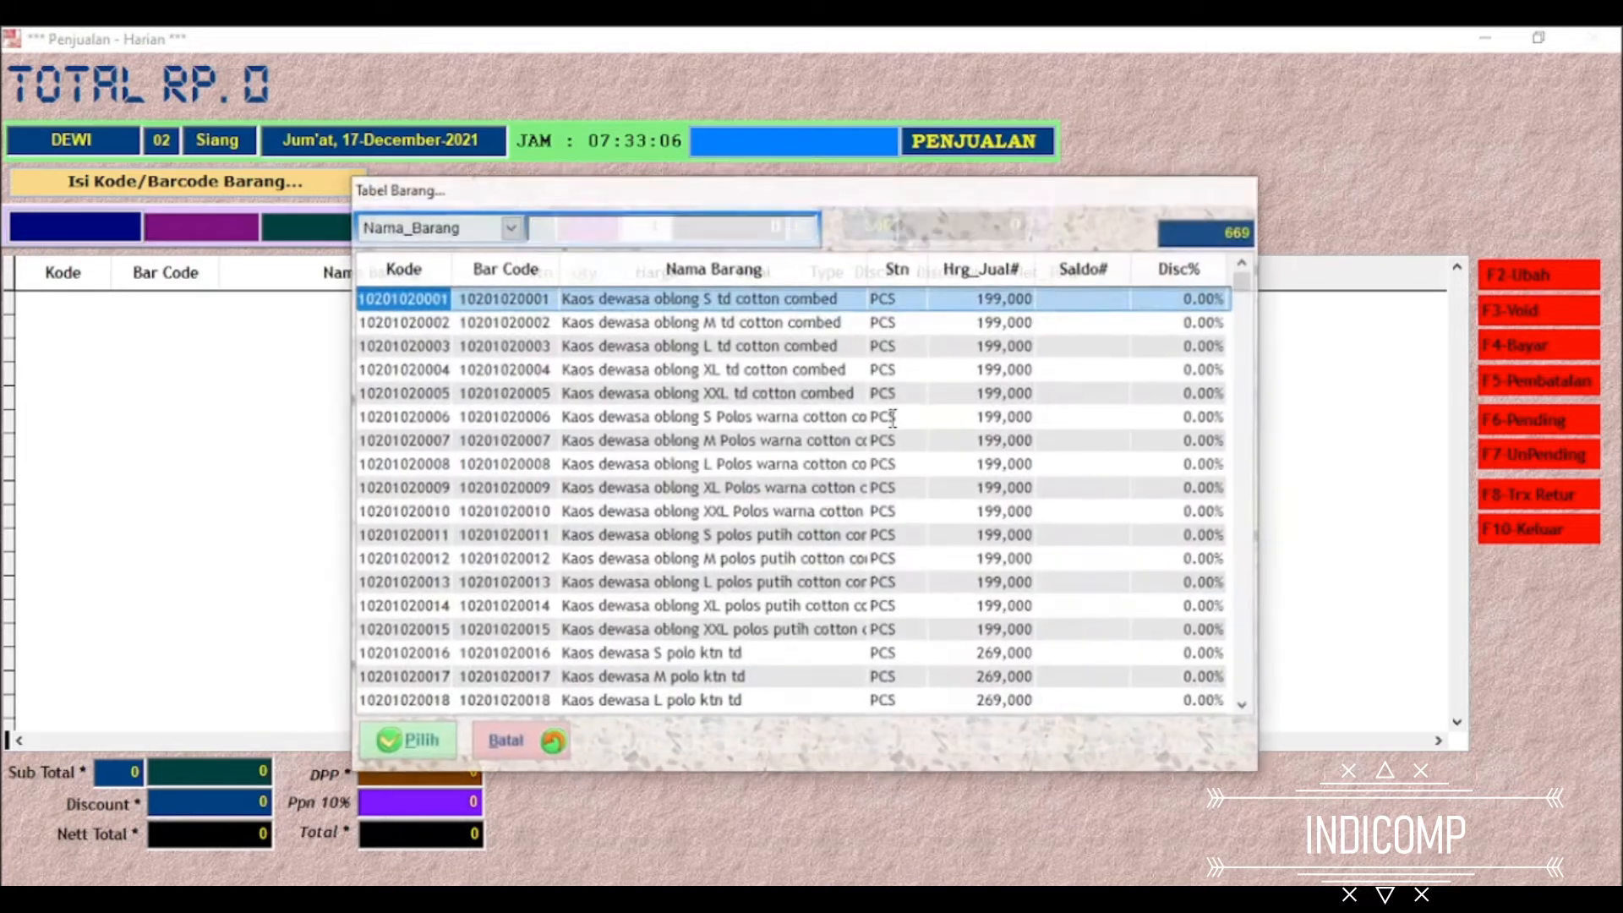
pyautogui.press('Down')
pyautogui.press('Down')
pyautogui.press('Down')
pyautogui.press('Down')
pyautogui.press('Down')
pyautogui.press('Down')
pyautogui.press('Down')
pyautogui.press('Down')
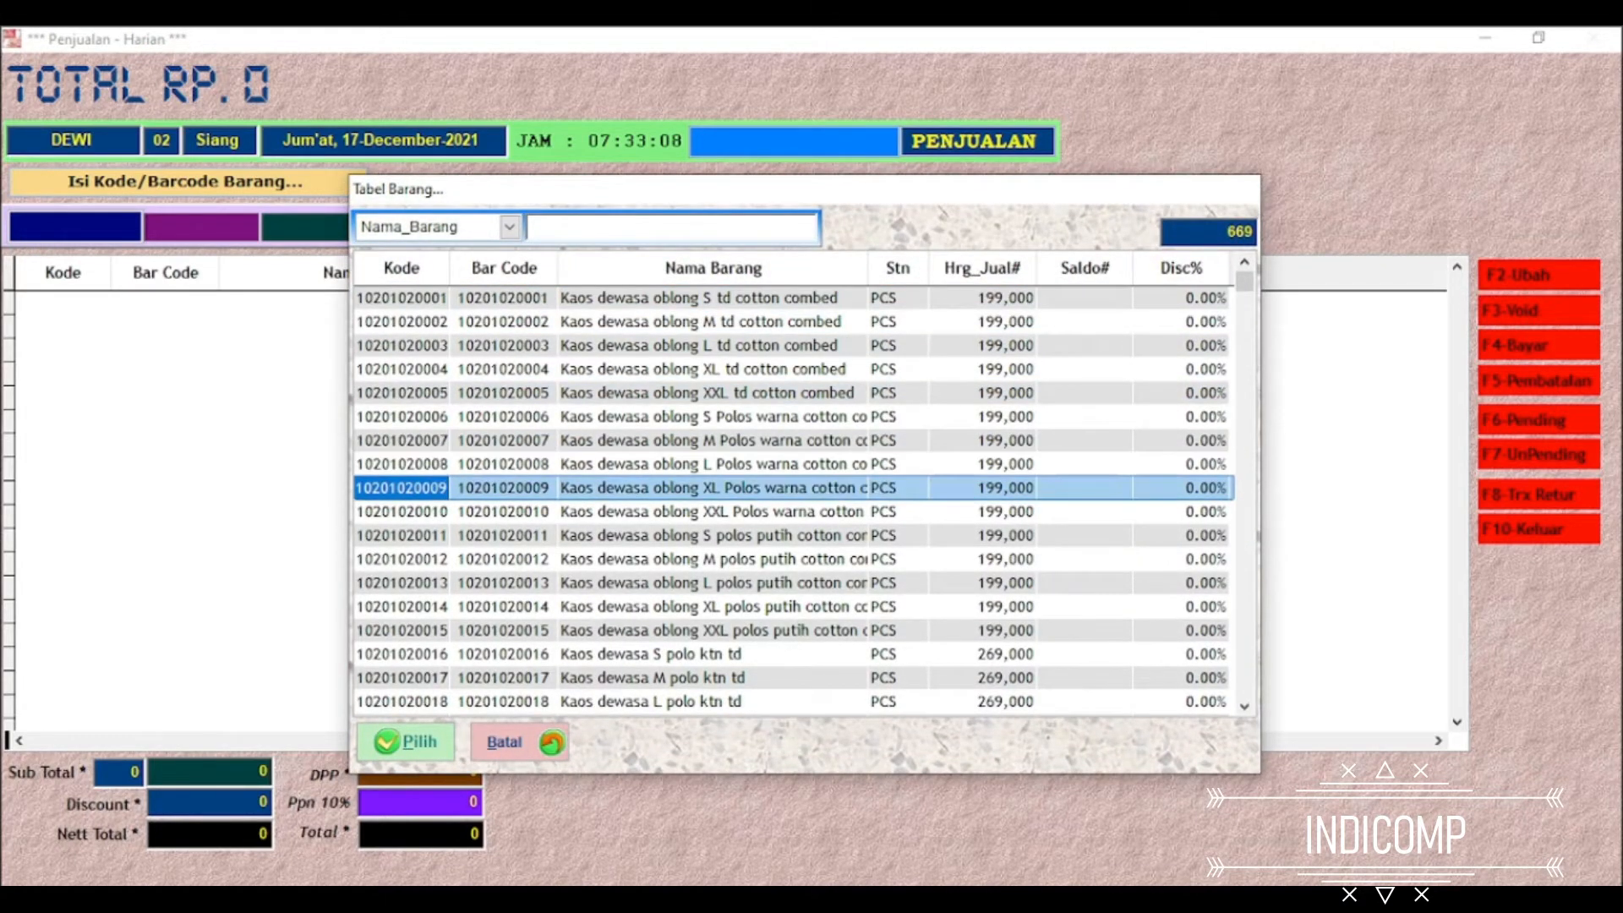
pyautogui.press('Return')
pyautogui.press('Return')
pyautogui.press('Return')
pyautogui.press('Down')
pyautogui.press('Down')
pyautogui.press('Down')
pyautogui.press('Down')
pyautogui.press('Down')
pyautogui.press('Down')
pyautogui.press('Down')
pyautogui.press('Down')
pyautogui.press('Down')
pyautogui.press('Down')
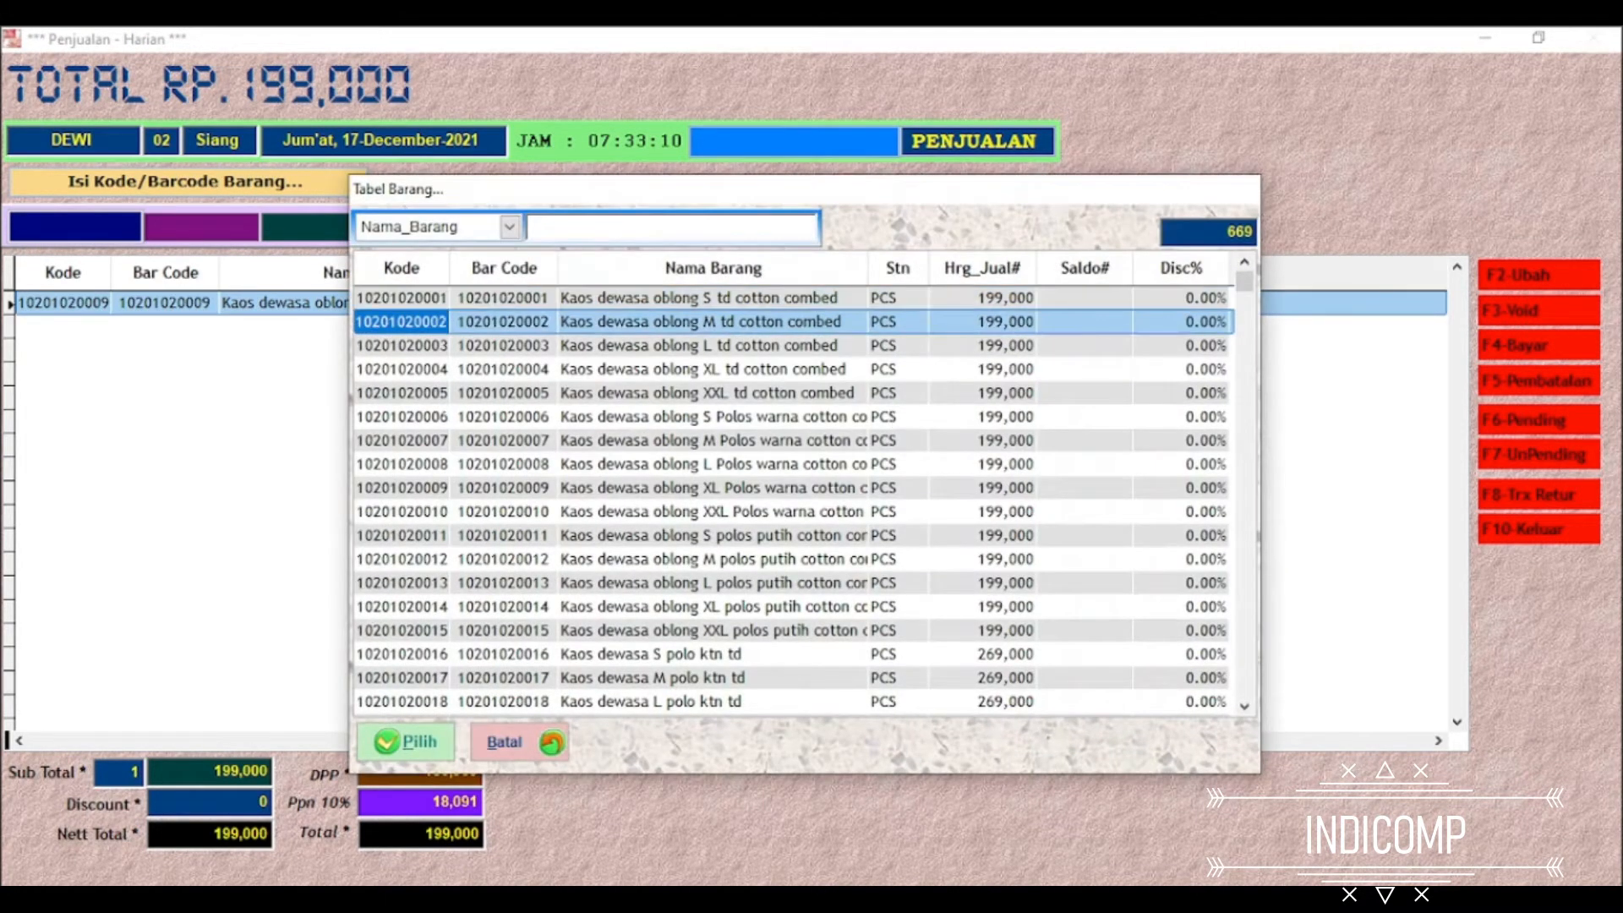
pyautogui.press('Down')
pyautogui.press('Down')
pyautogui.press('Down')
pyautogui.press('Down')
pyautogui.press('Return')
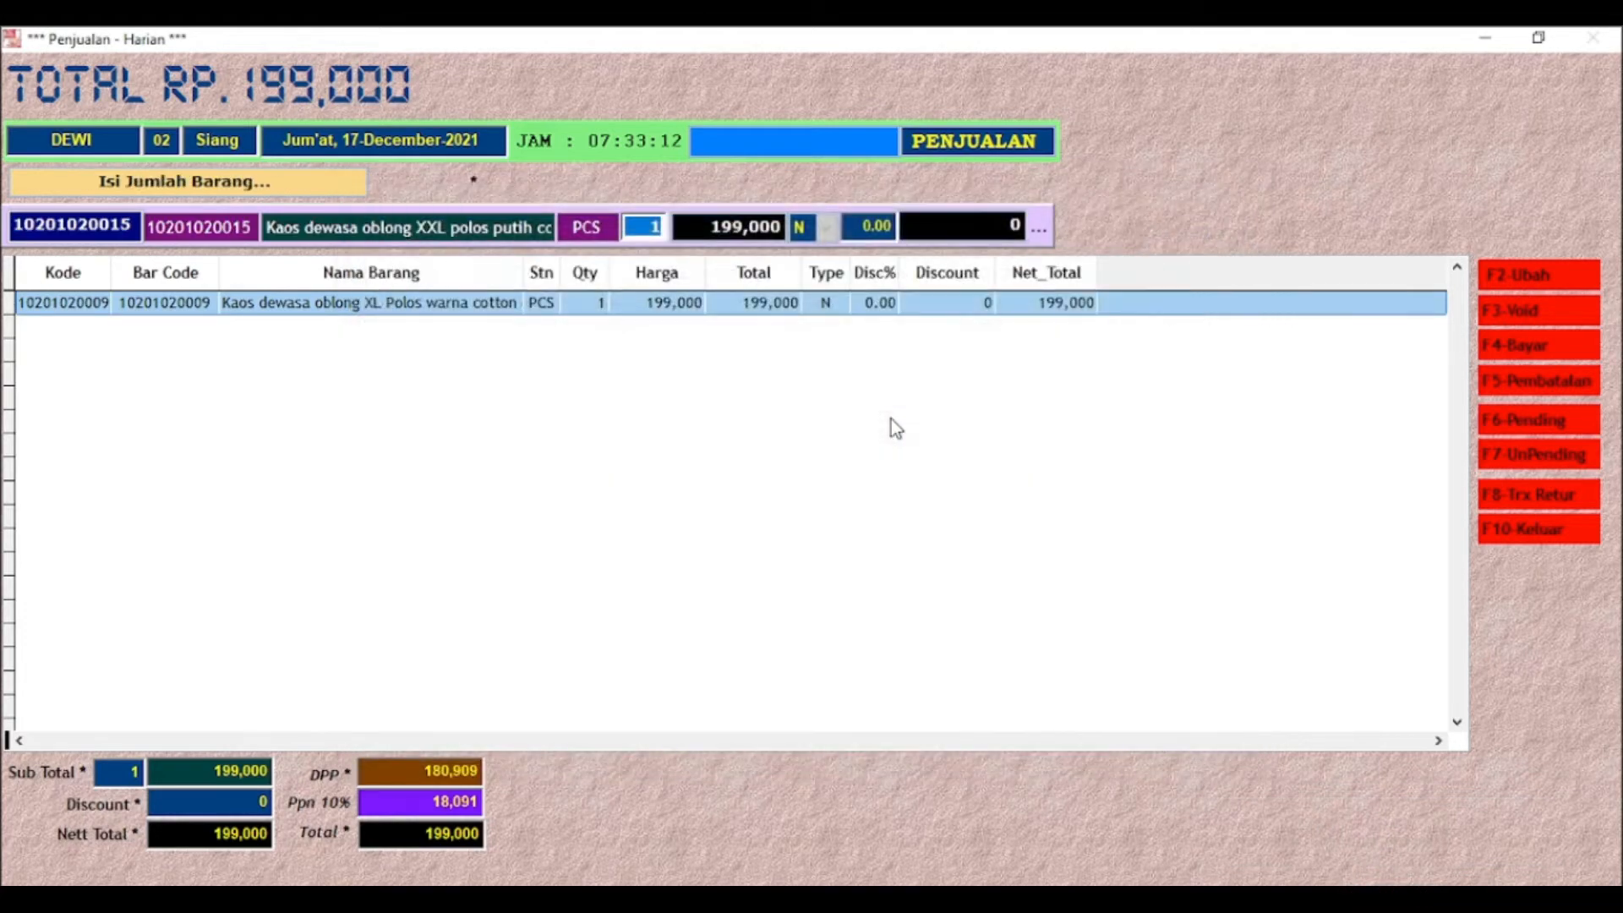
pyautogui.press('Return')
pyautogui.press('Return')
pyautogui.press('Down')
pyautogui.press('Down')
pyautogui.press('Down')
pyautogui.press('Down')
pyautogui.press('Down')
pyautogui.press('Down')
pyautogui.press('Down')
pyautogui.press('Down')
pyautogui.press('Down')
pyautogui.press('Down')
pyautogui.press('Down')
pyautogui.press('Down')
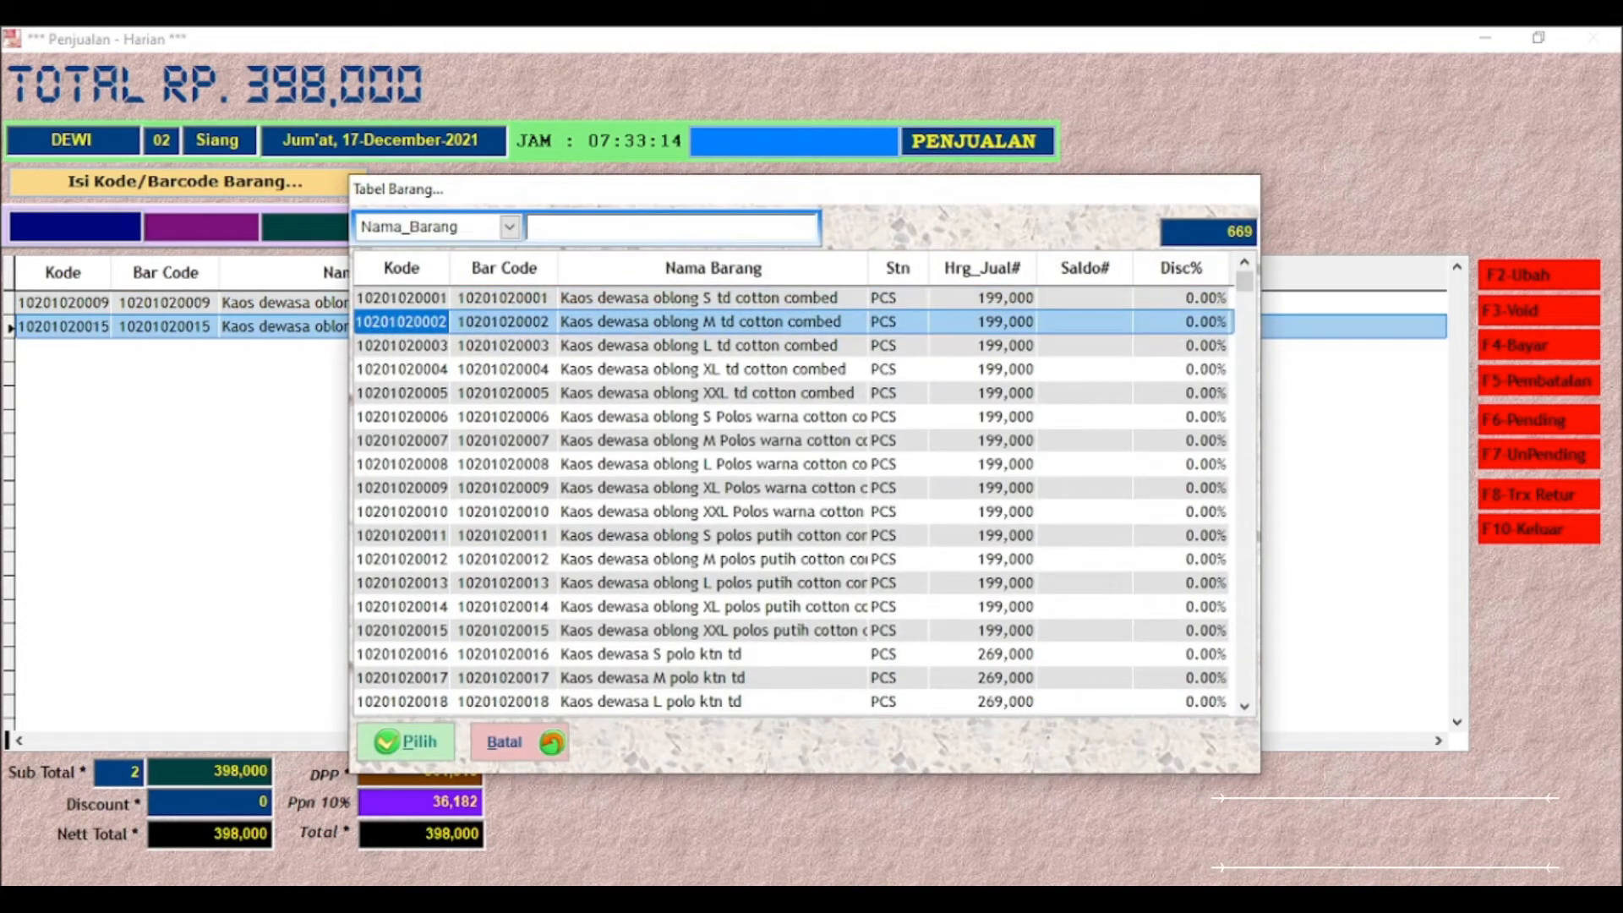
pyautogui.press('Return')
pyautogui.press('Return')
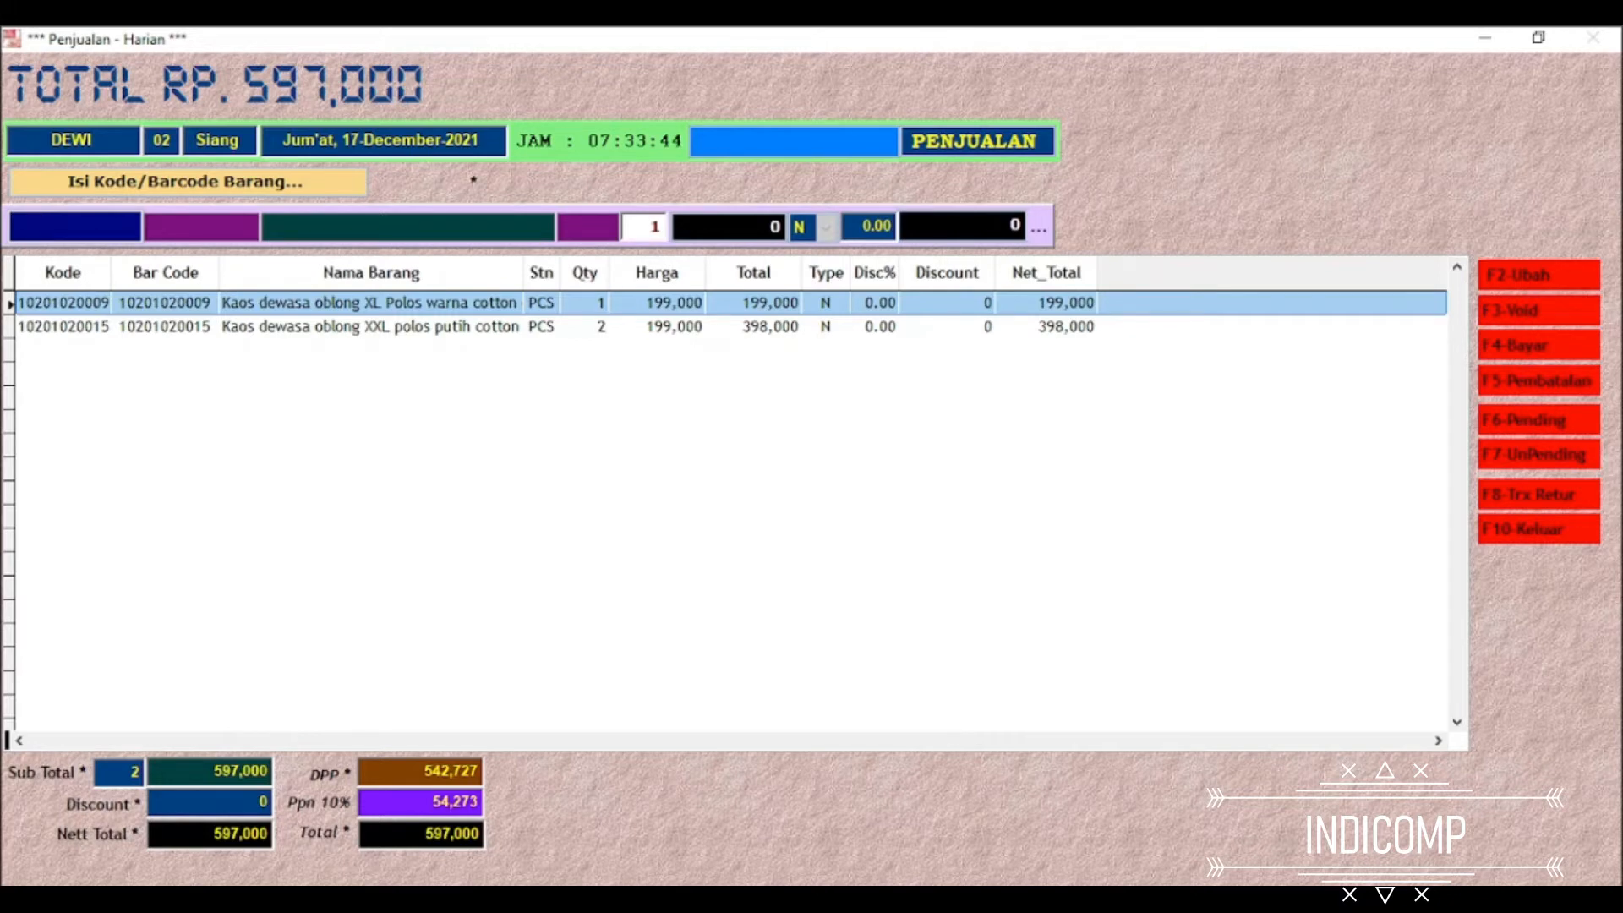
pyautogui.press('Return')
pyautogui.press('Down')
pyautogui.press('Down')
pyautogui.press('Down')
pyautogui.press('Down')
pyautogui.press('Down')
pyautogui.press('Down')
pyautogui.press('Down')
pyautogui.press('Down')
pyautogui.press('Down')
pyautogui.press('Down')
pyautogui.press('Down')
pyautogui.press('Down')
pyautogui.press('Down')
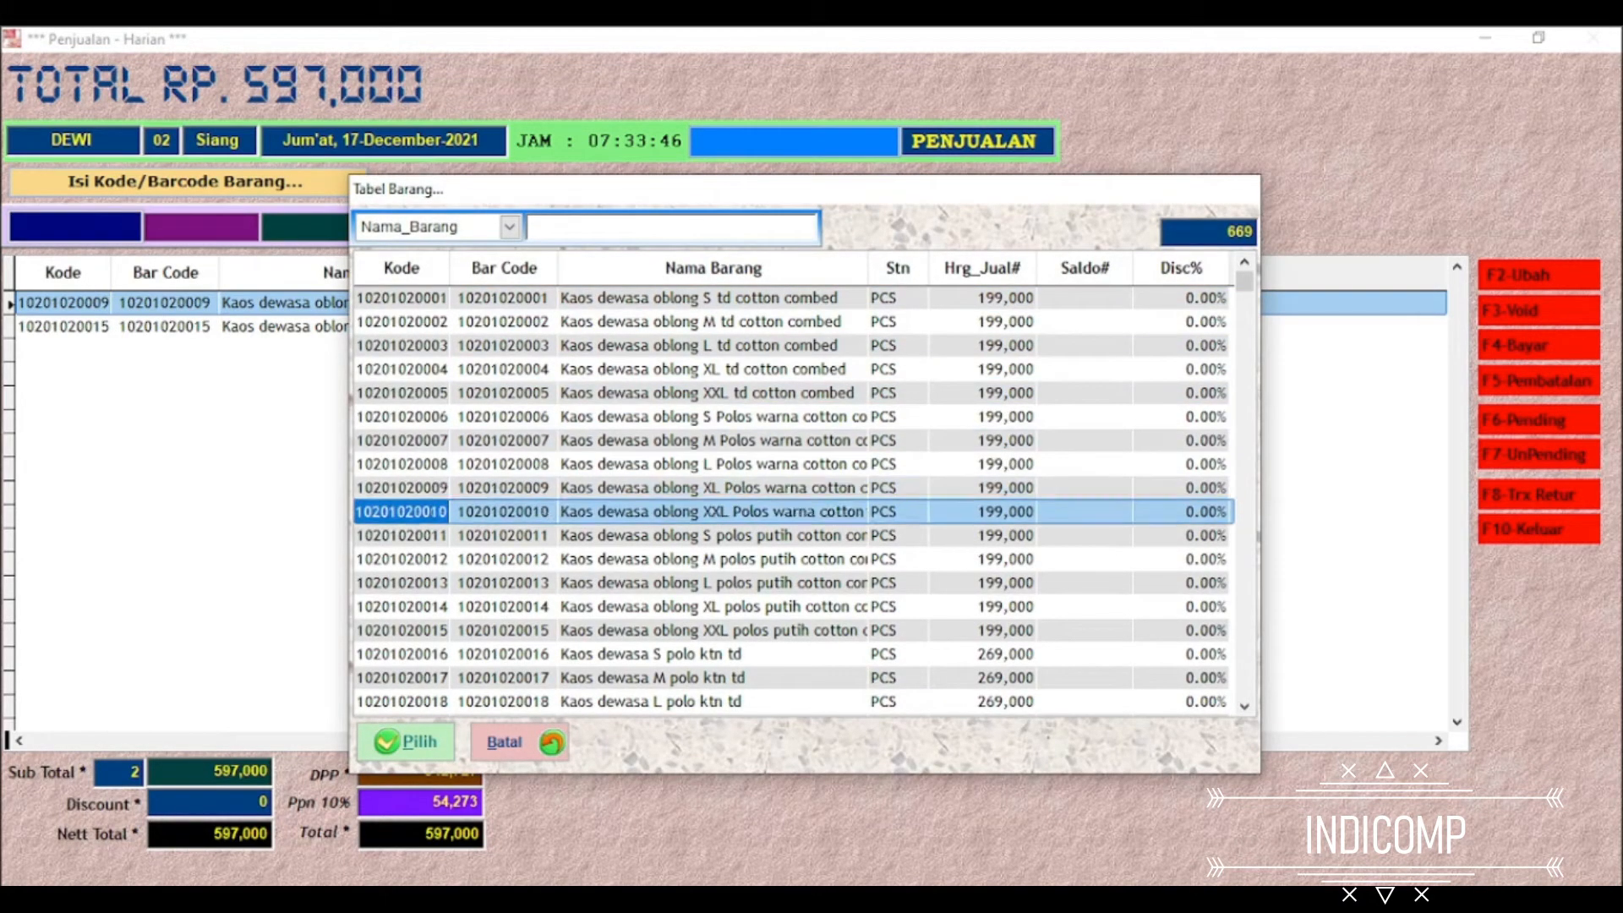
pyautogui.press('Return')
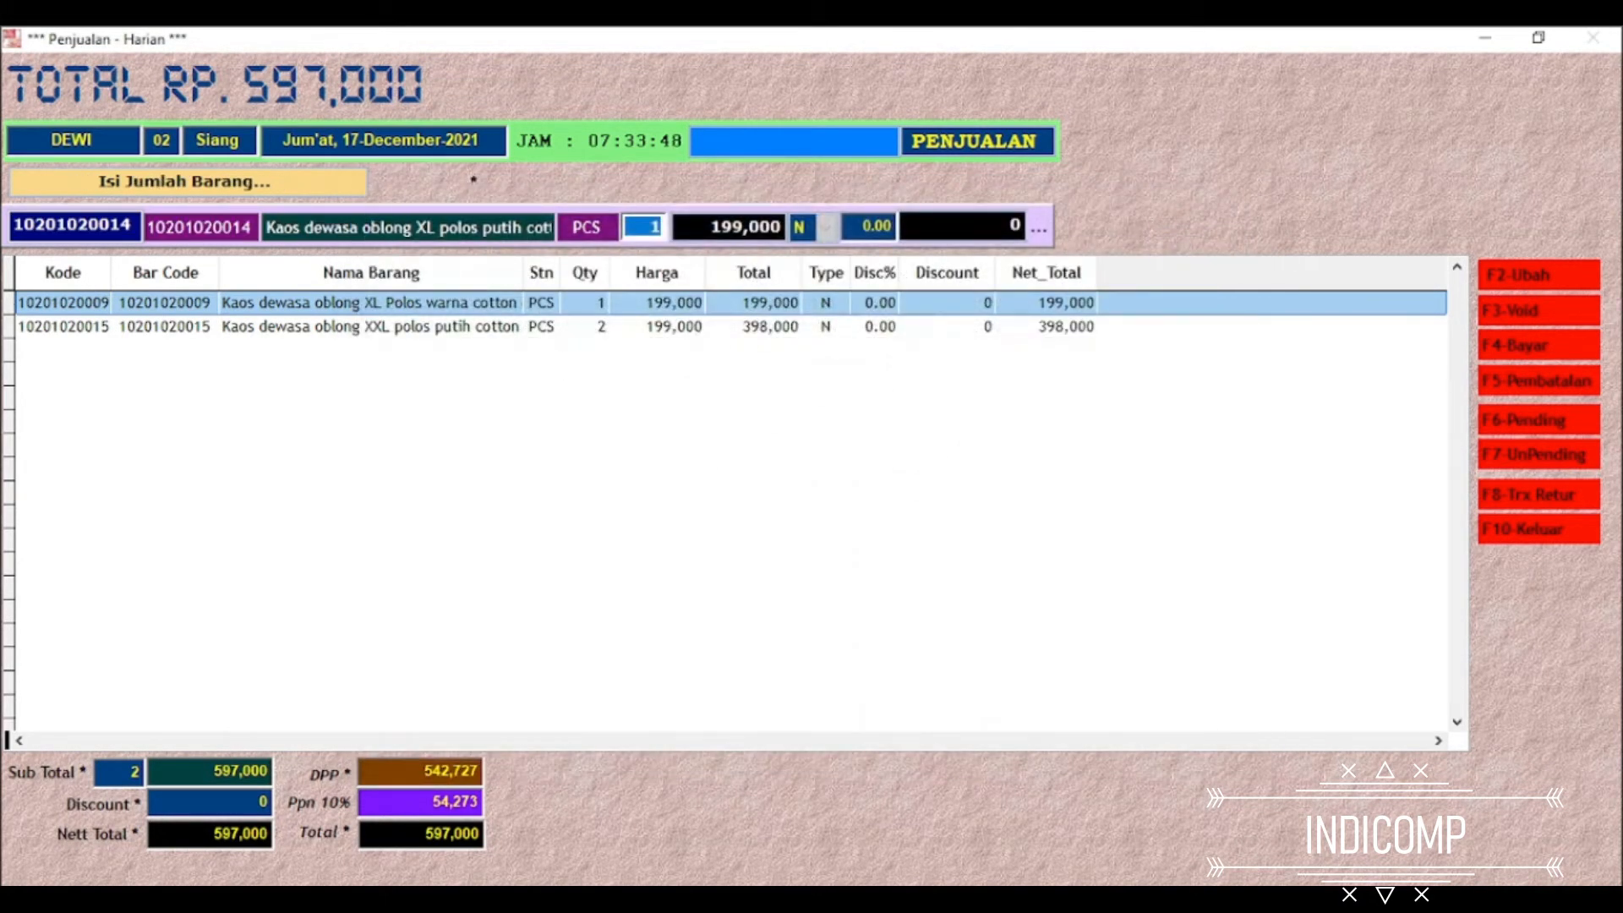
pyautogui.press('Return')
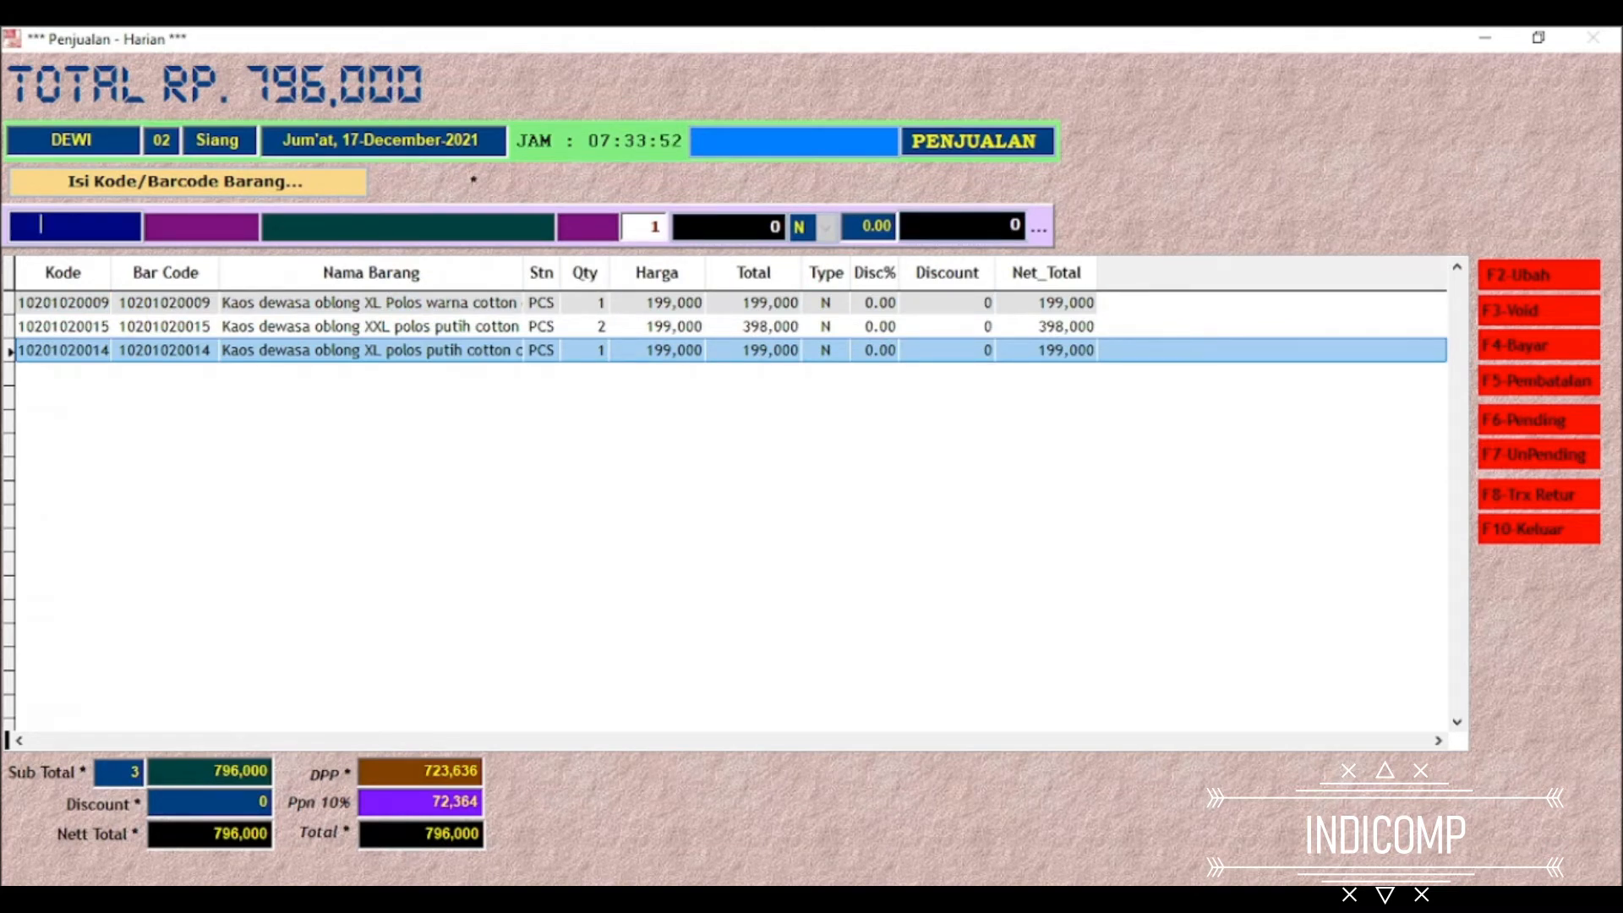
# Start the payment for this sale with sticker number 111 and salesperson code Q900
pyautogui.press('F4')
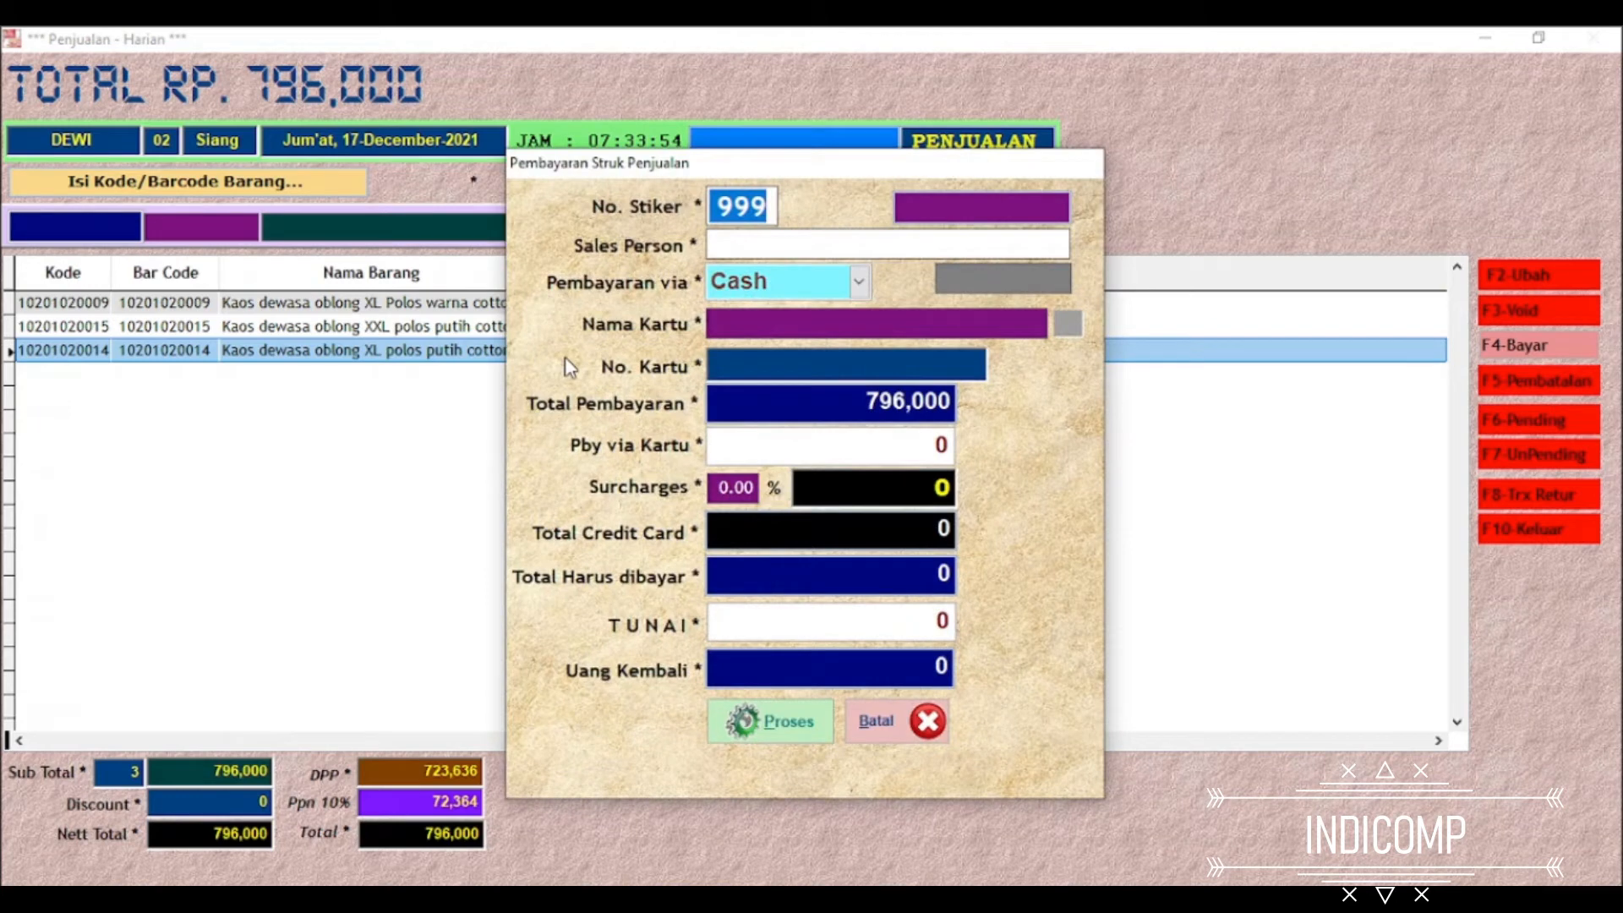
pyautogui.write('111')
pyautogui.press('Return')
pyautogui.press('Return')
pyautogui.press('Down')
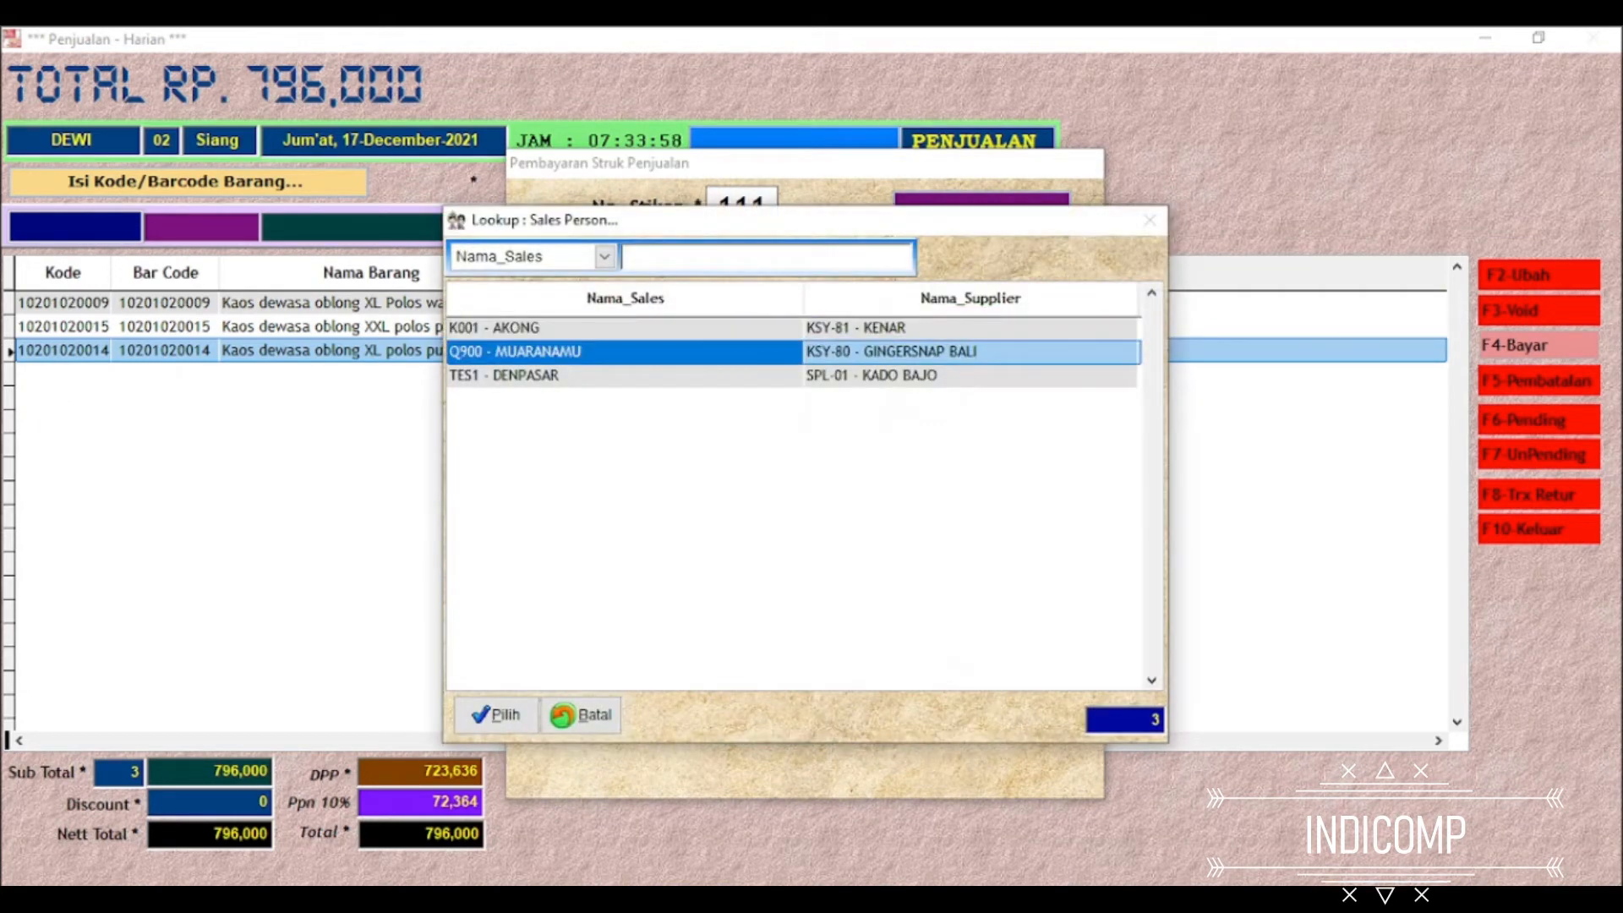
pyautogui.press('Return')
# Set the payment method to Credit Card with CITIBANK and enter the card number
pyautogui.press('Down')
pyautogui.press('Down')
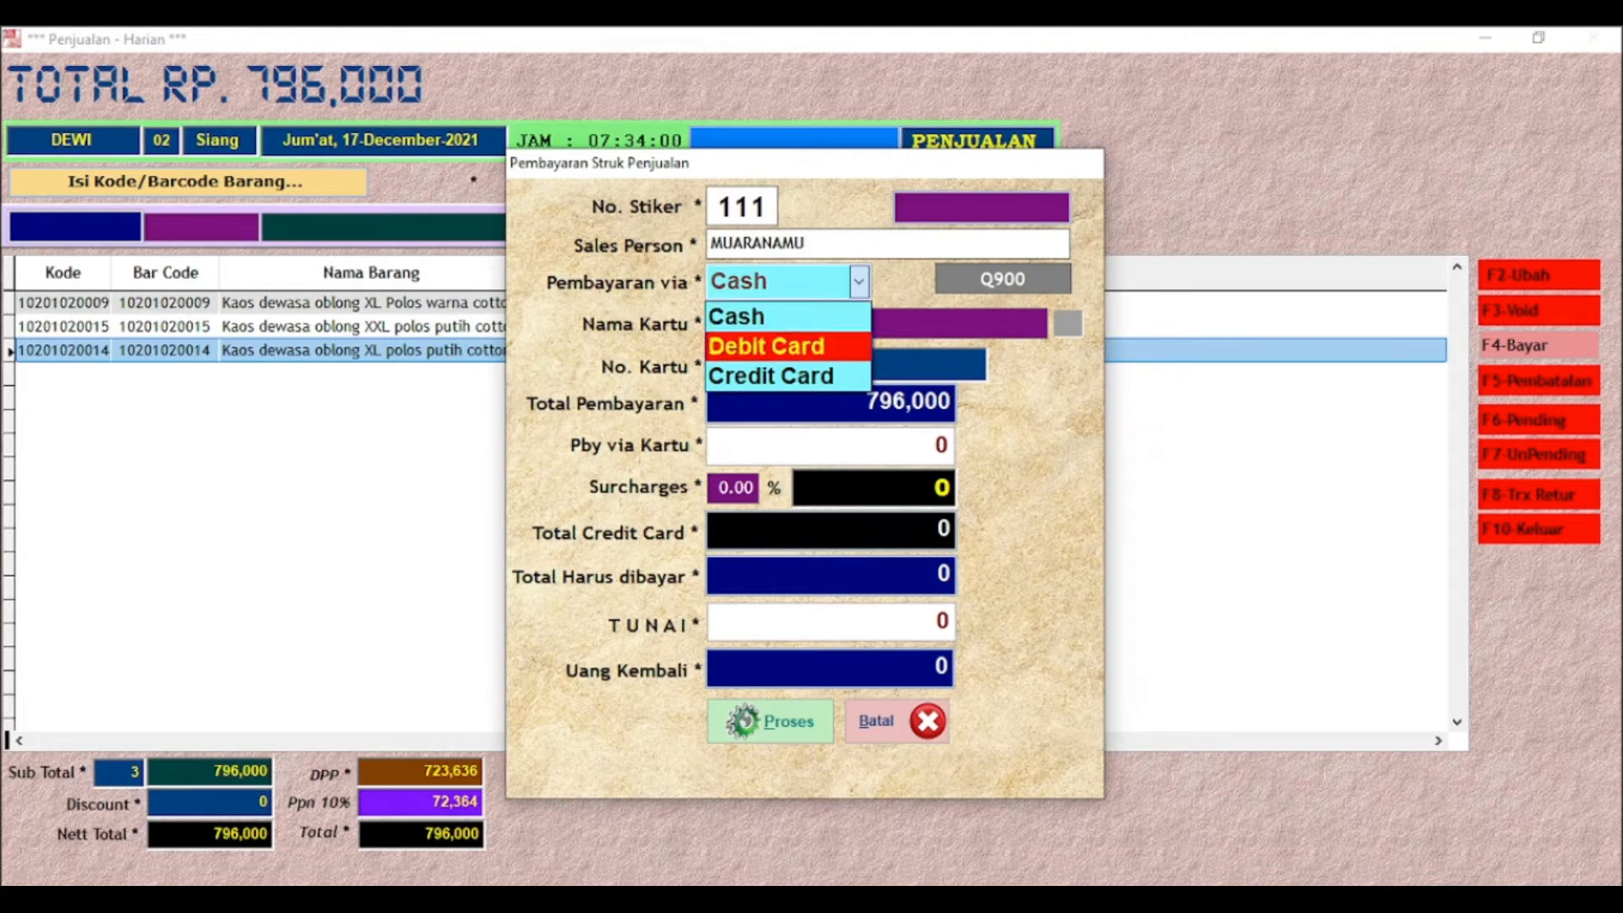
pyautogui.press('Return')
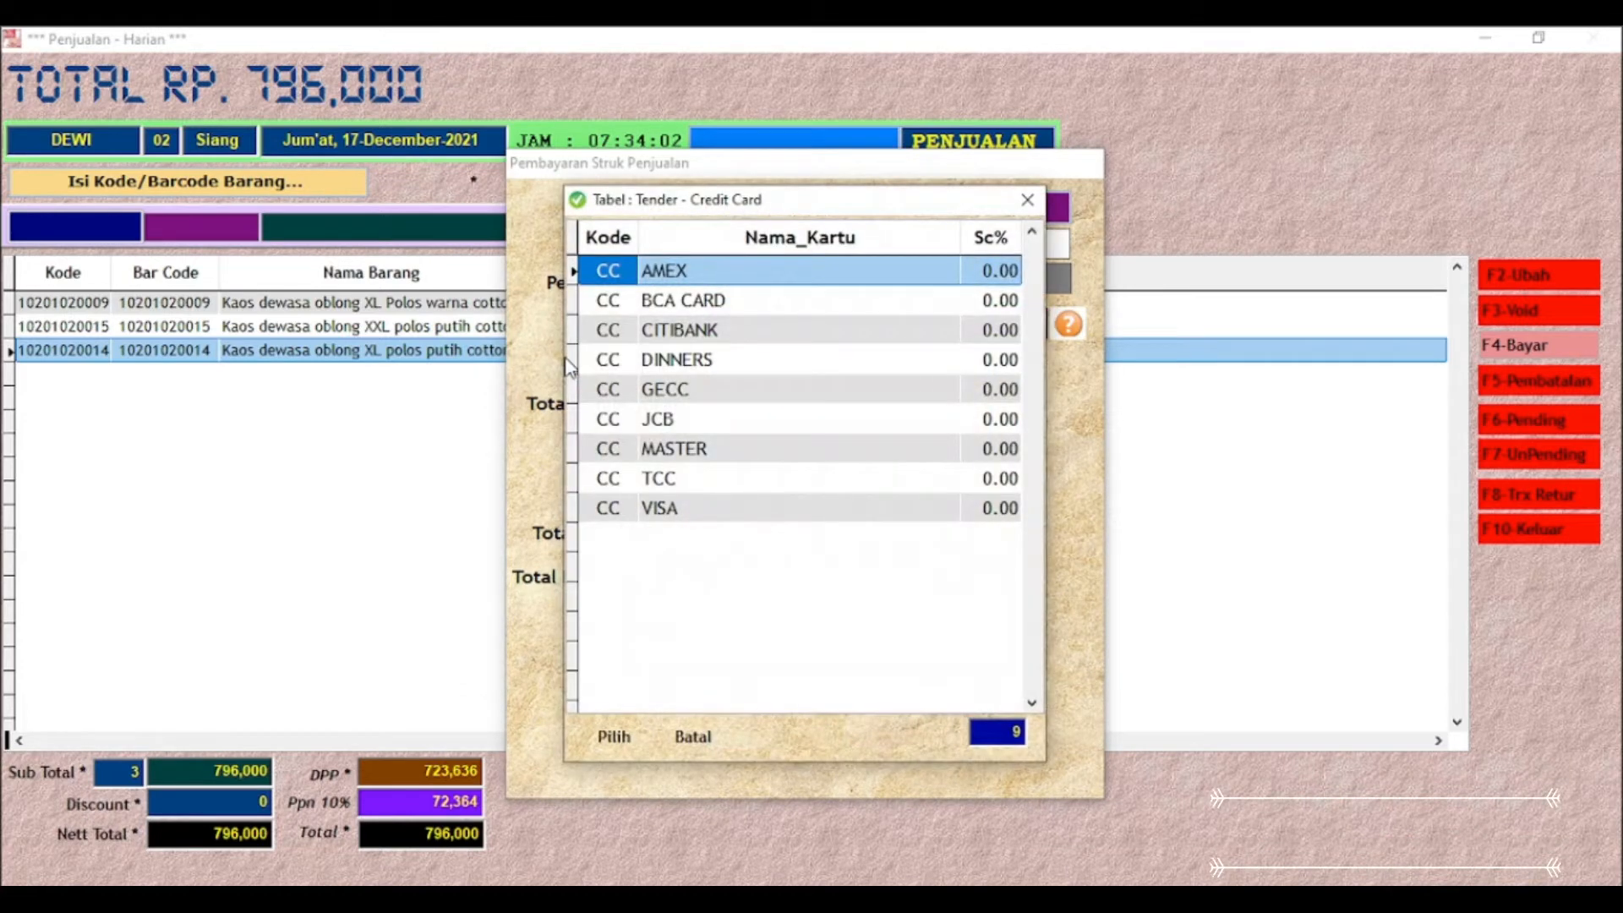
pyautogui.press('Down')
pyautogui.press('Down')
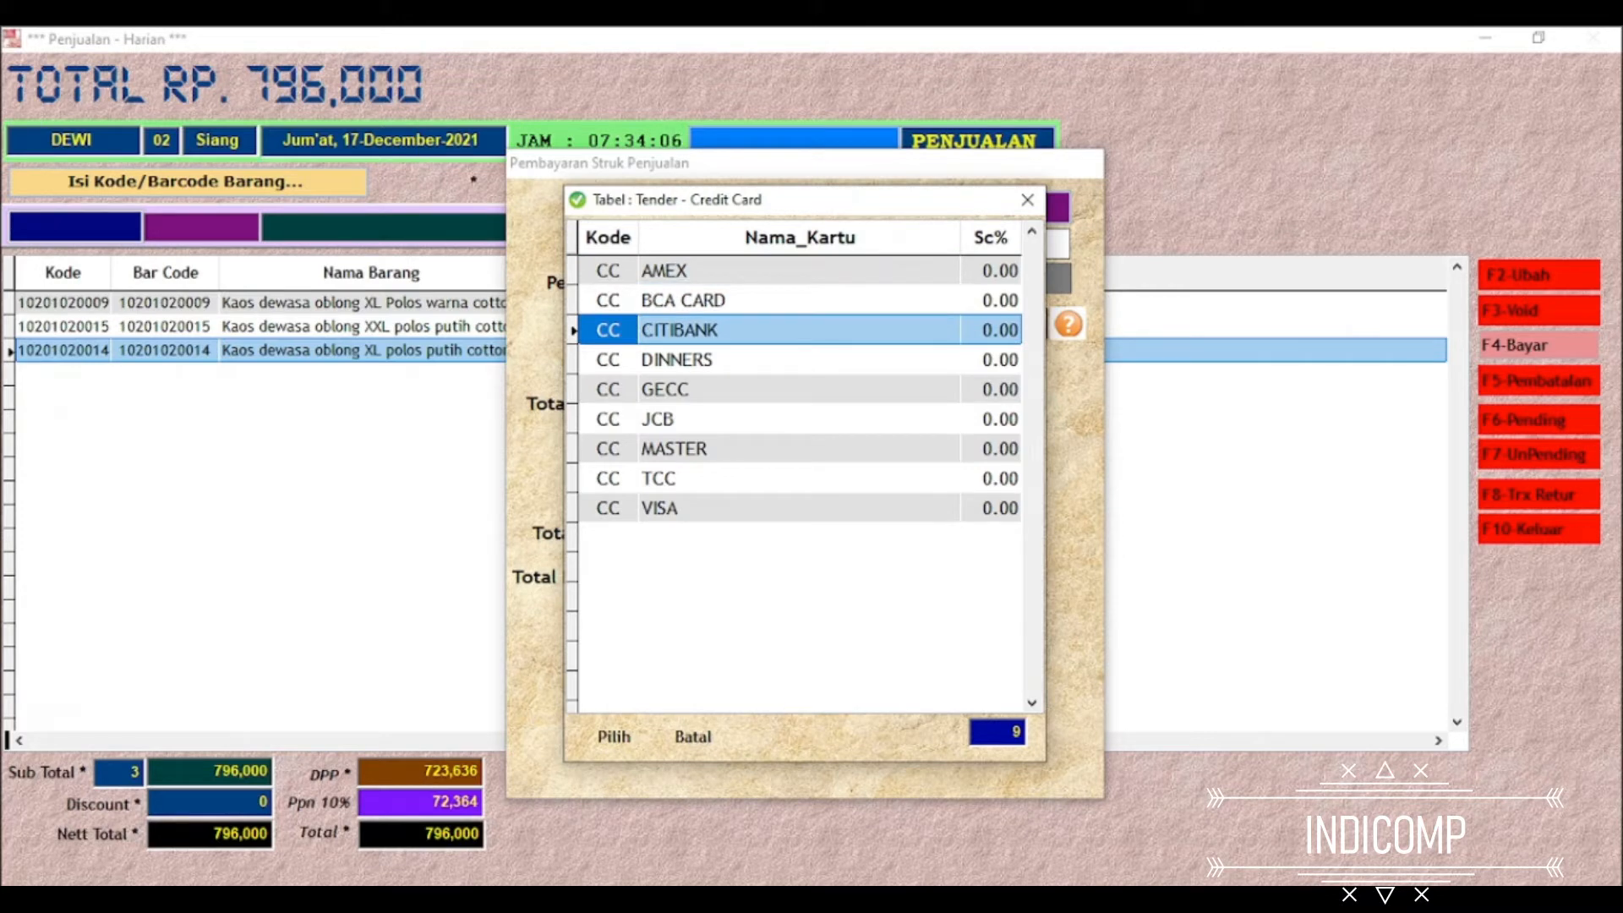
pyautogui.press('Return')
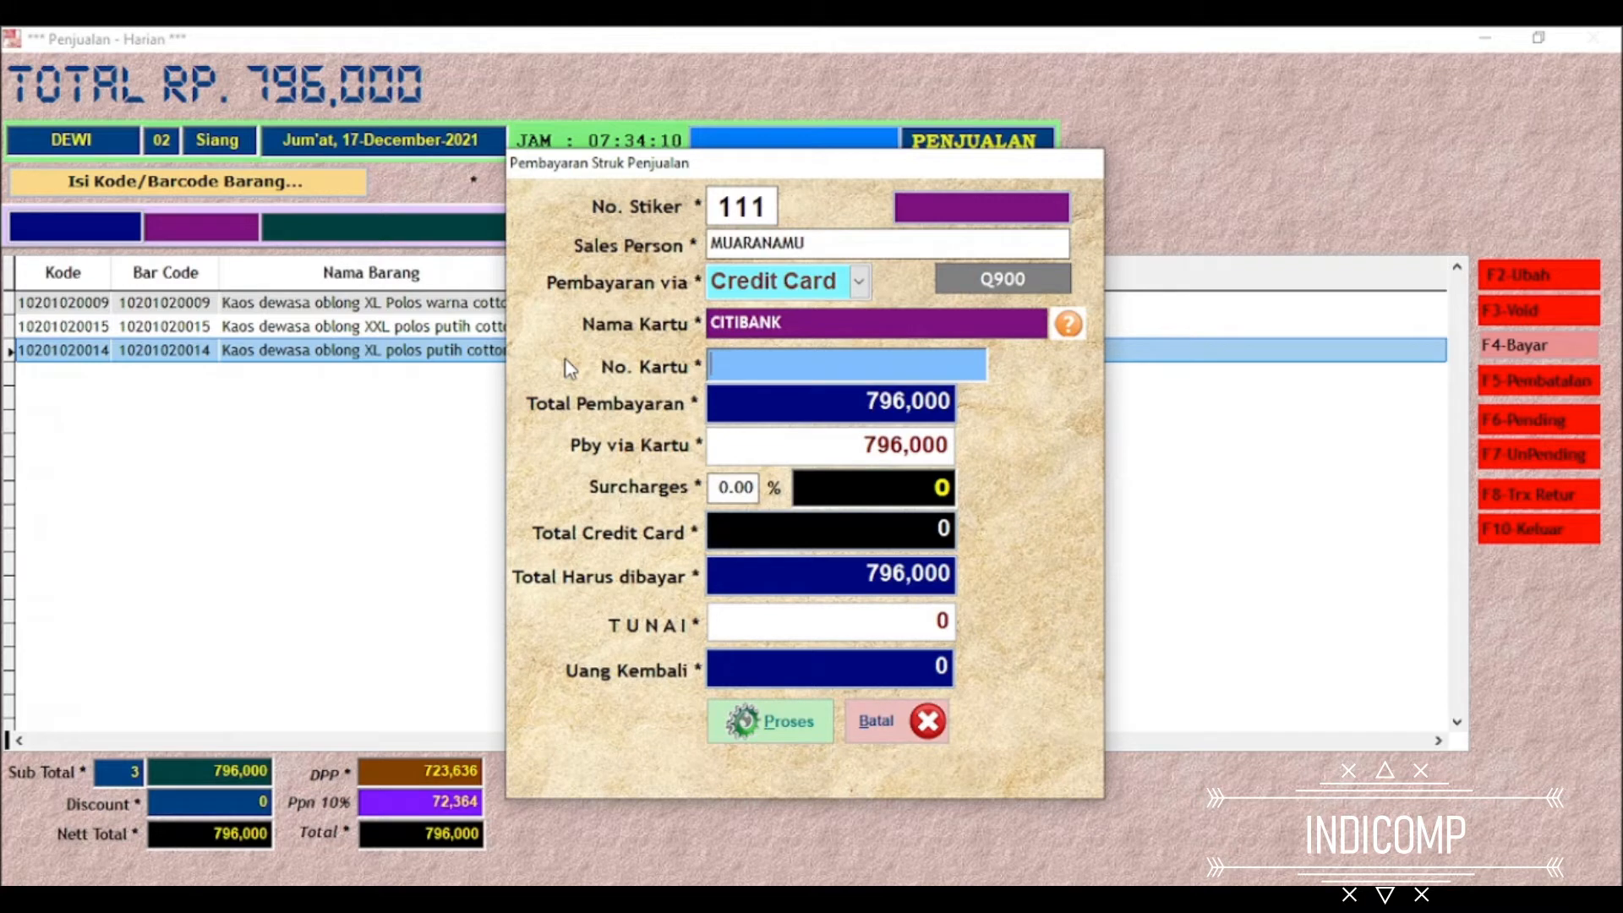
pyautogui.write('1')
pyautogui.press('Down')
pyautogui.press('Return')
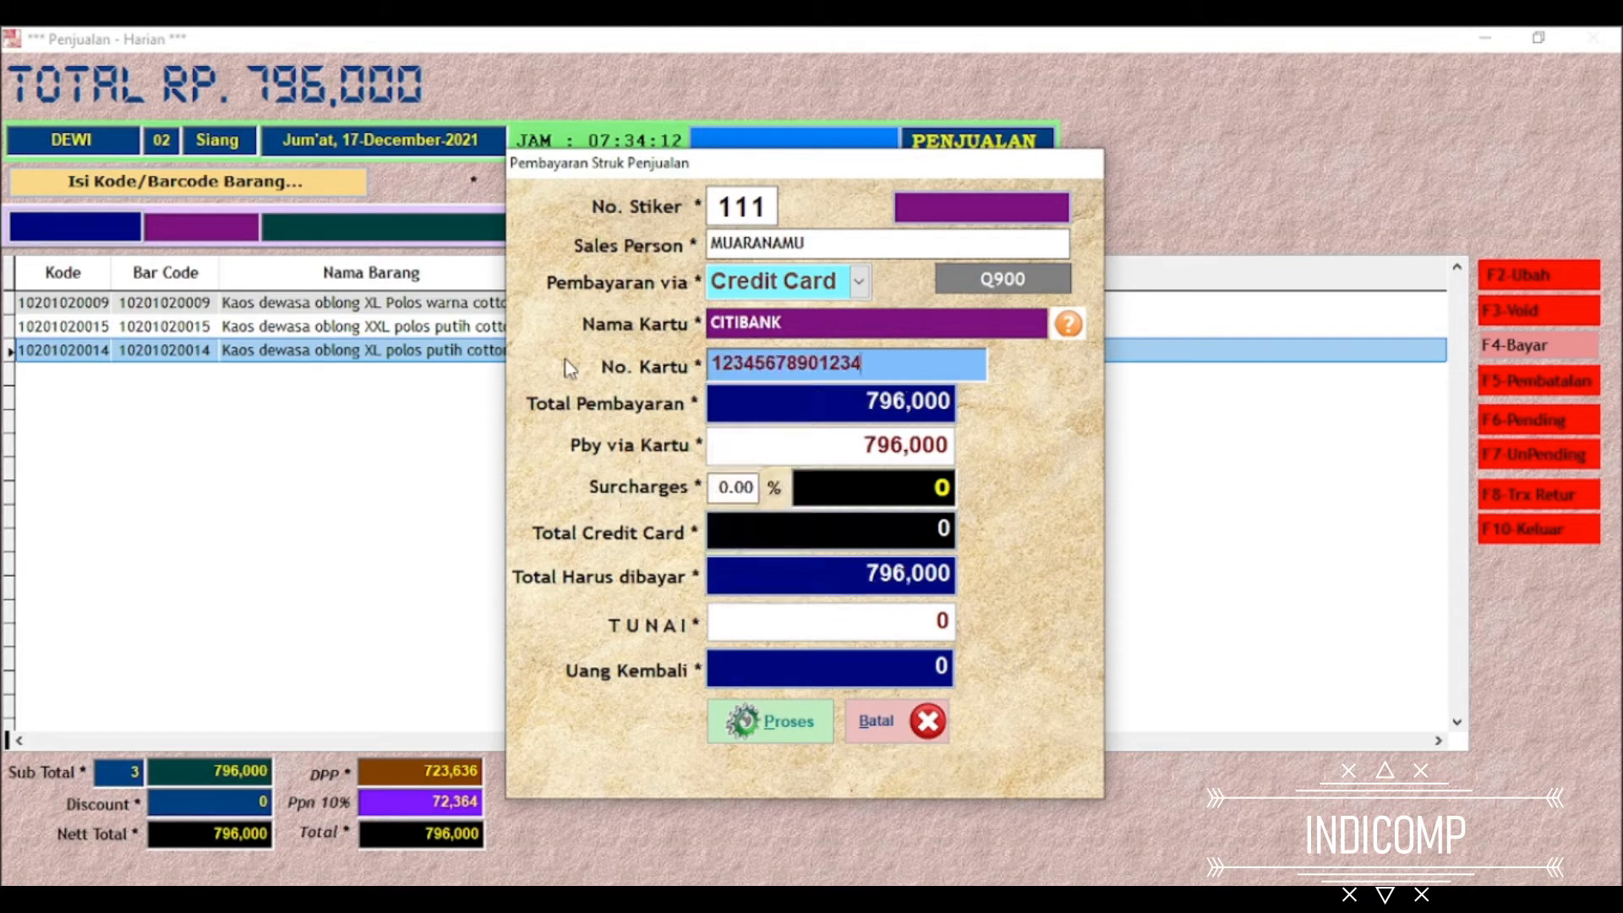
# Process the credit card payment for the full amount and save its receipt as a PDF named cc
pyautogui.press('Return')
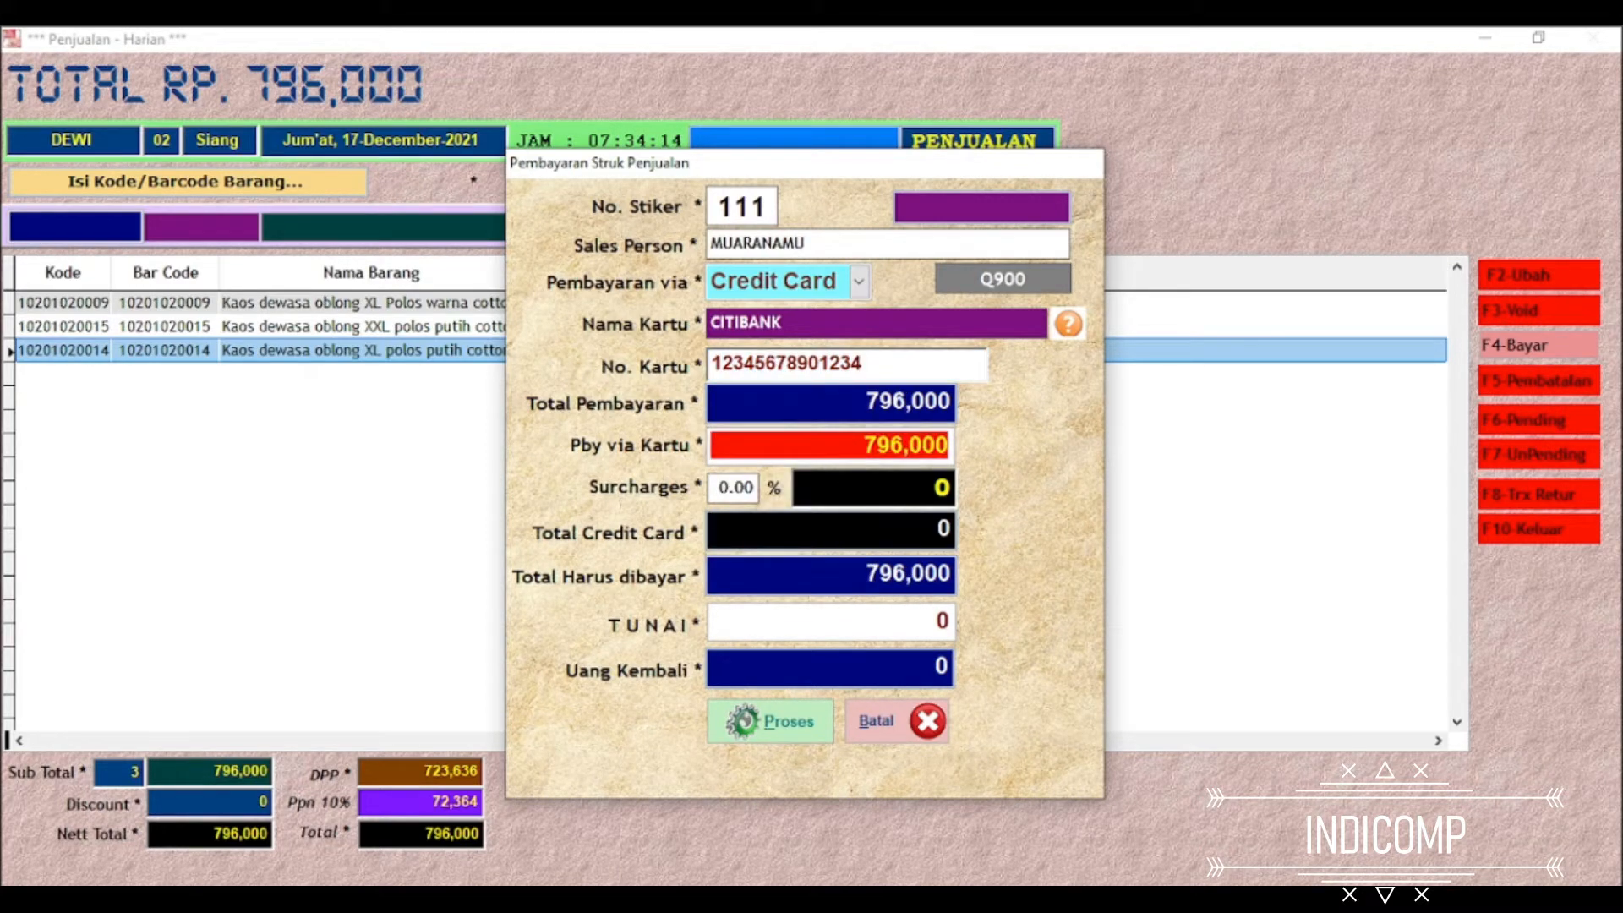
pyautogui.press('Return')
pyautogui.press('Return')
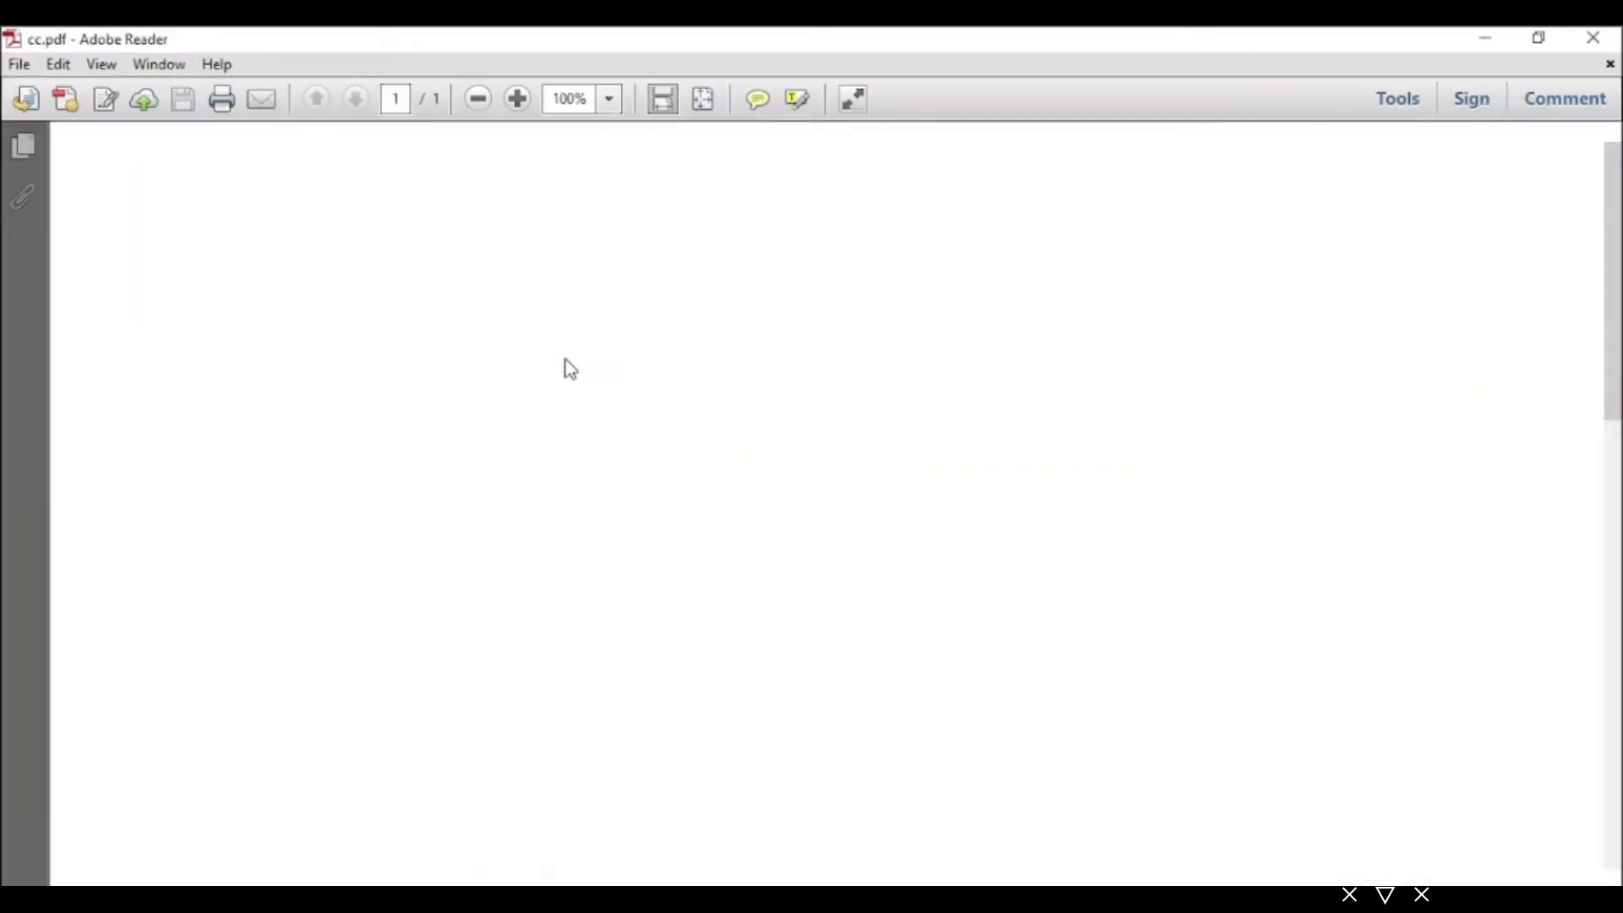
# Review the items, totals and card payment details on the cc.pdf receipt, close it and return to an empty sale
pyautogui.scroll(-5, 565, 358)
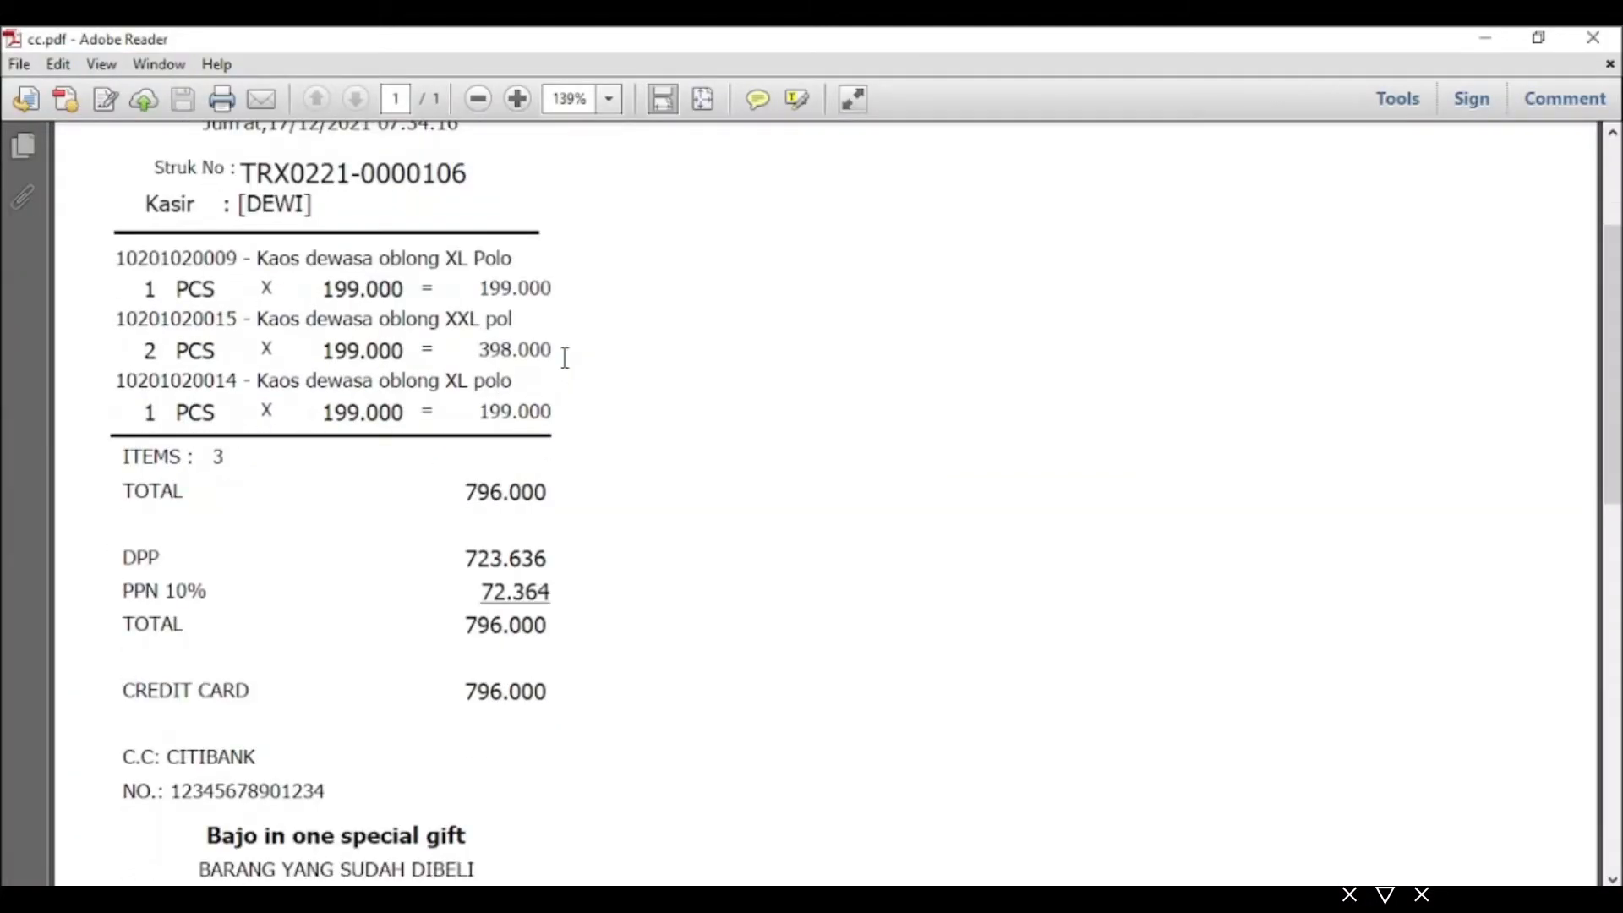
pyautogui.scroll(-1, 544, 446)
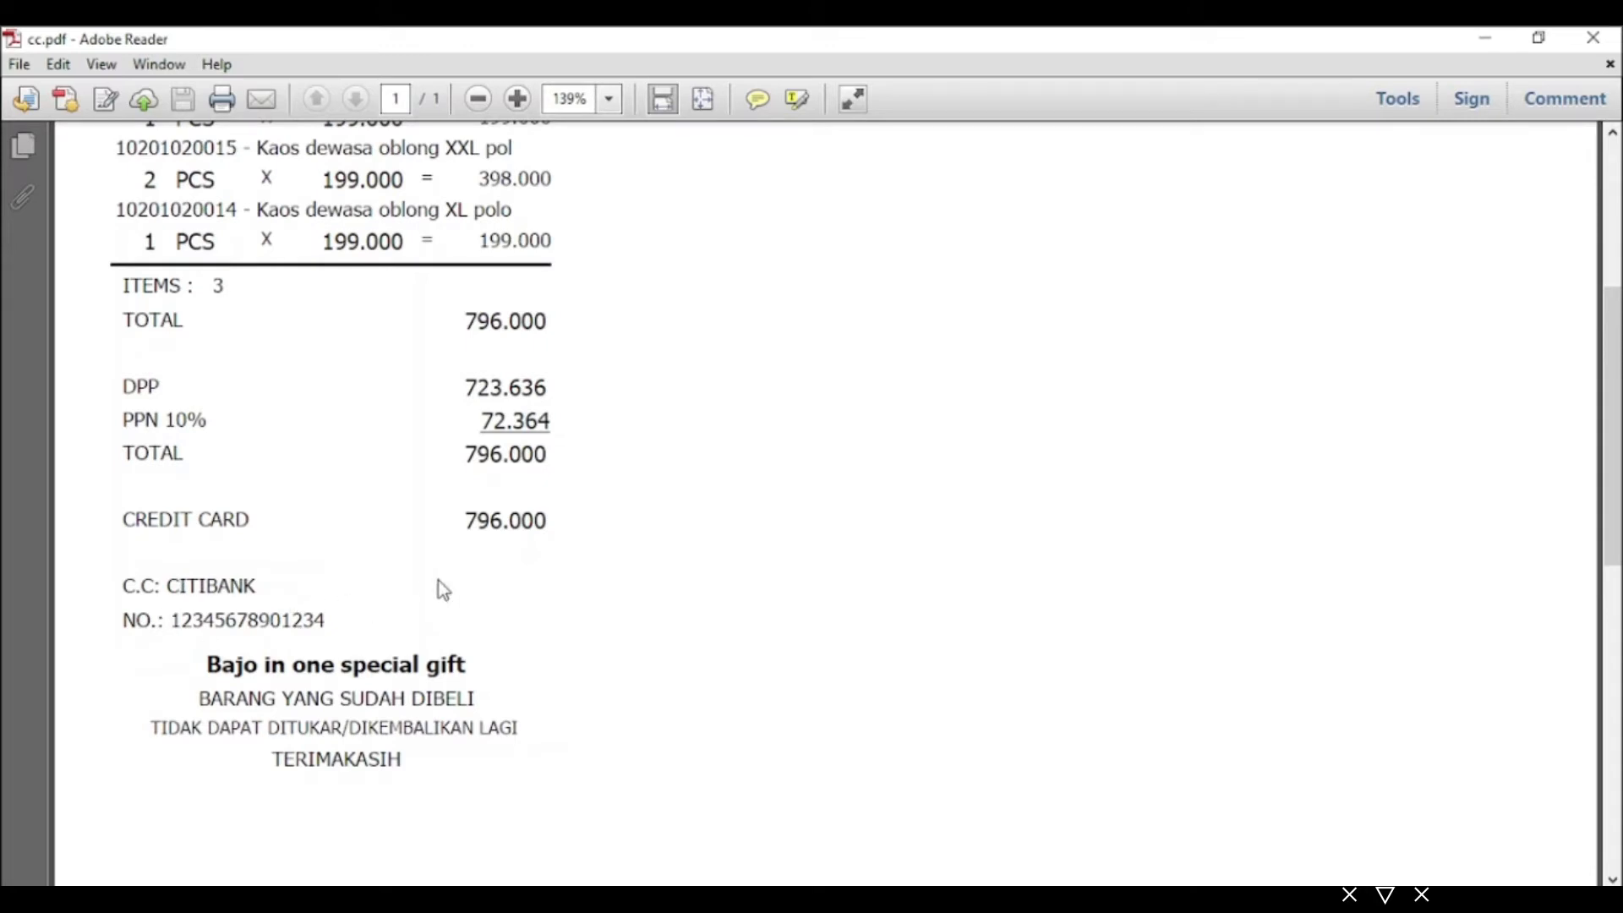
pyautogui.scroll(4, 521, 538)
pyautogui.scroll(3, 522, 538)
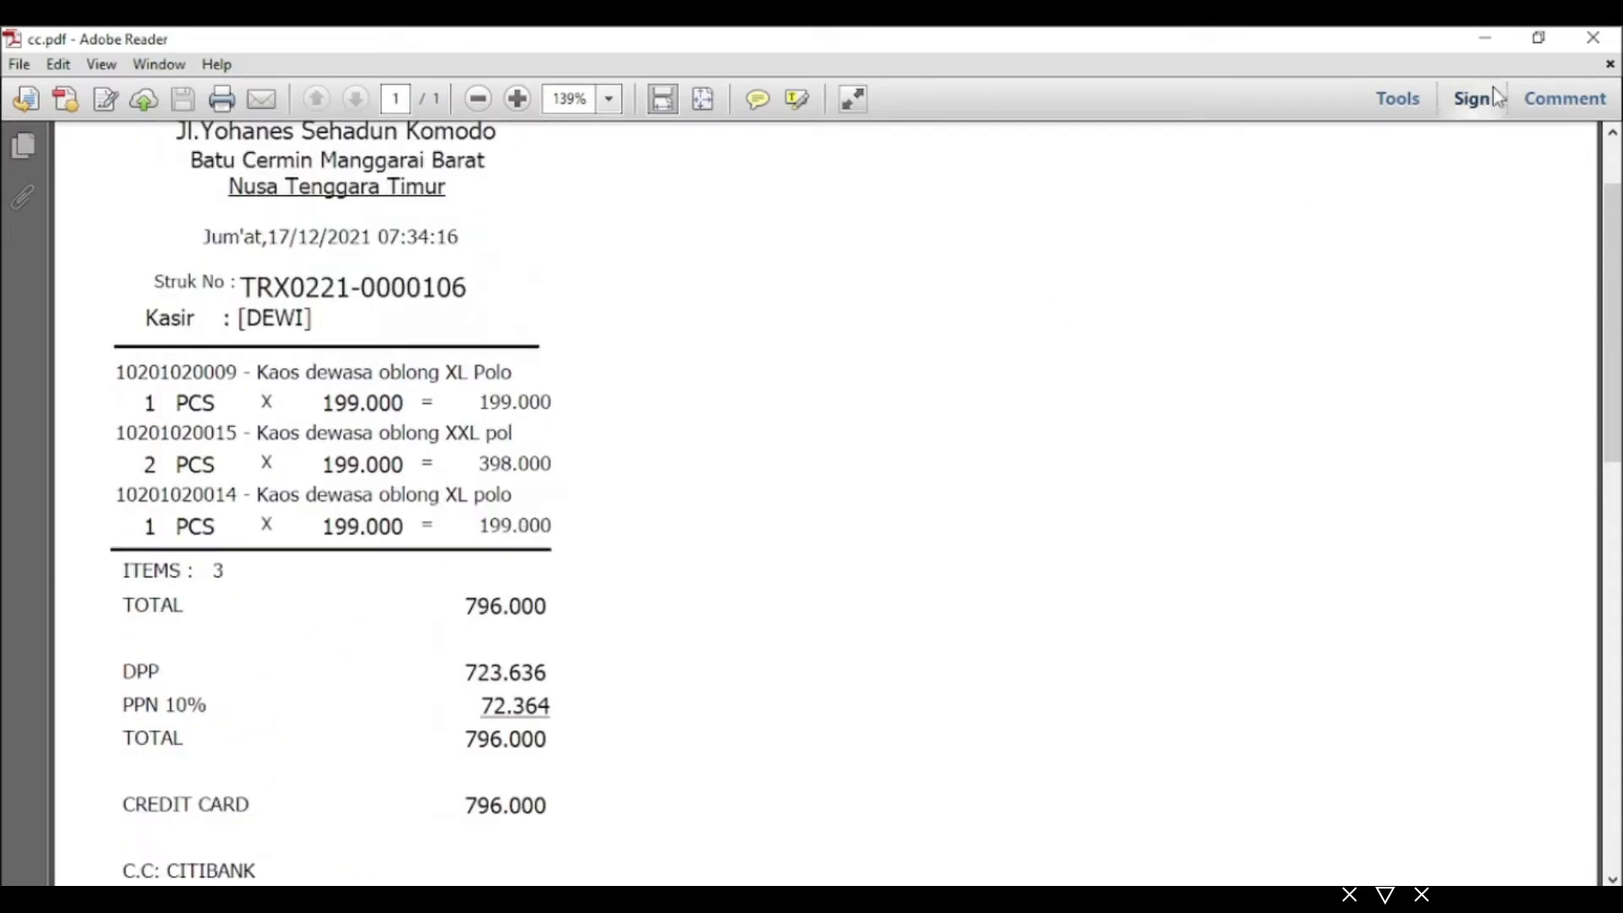
pyautogui.click(1593, 38)
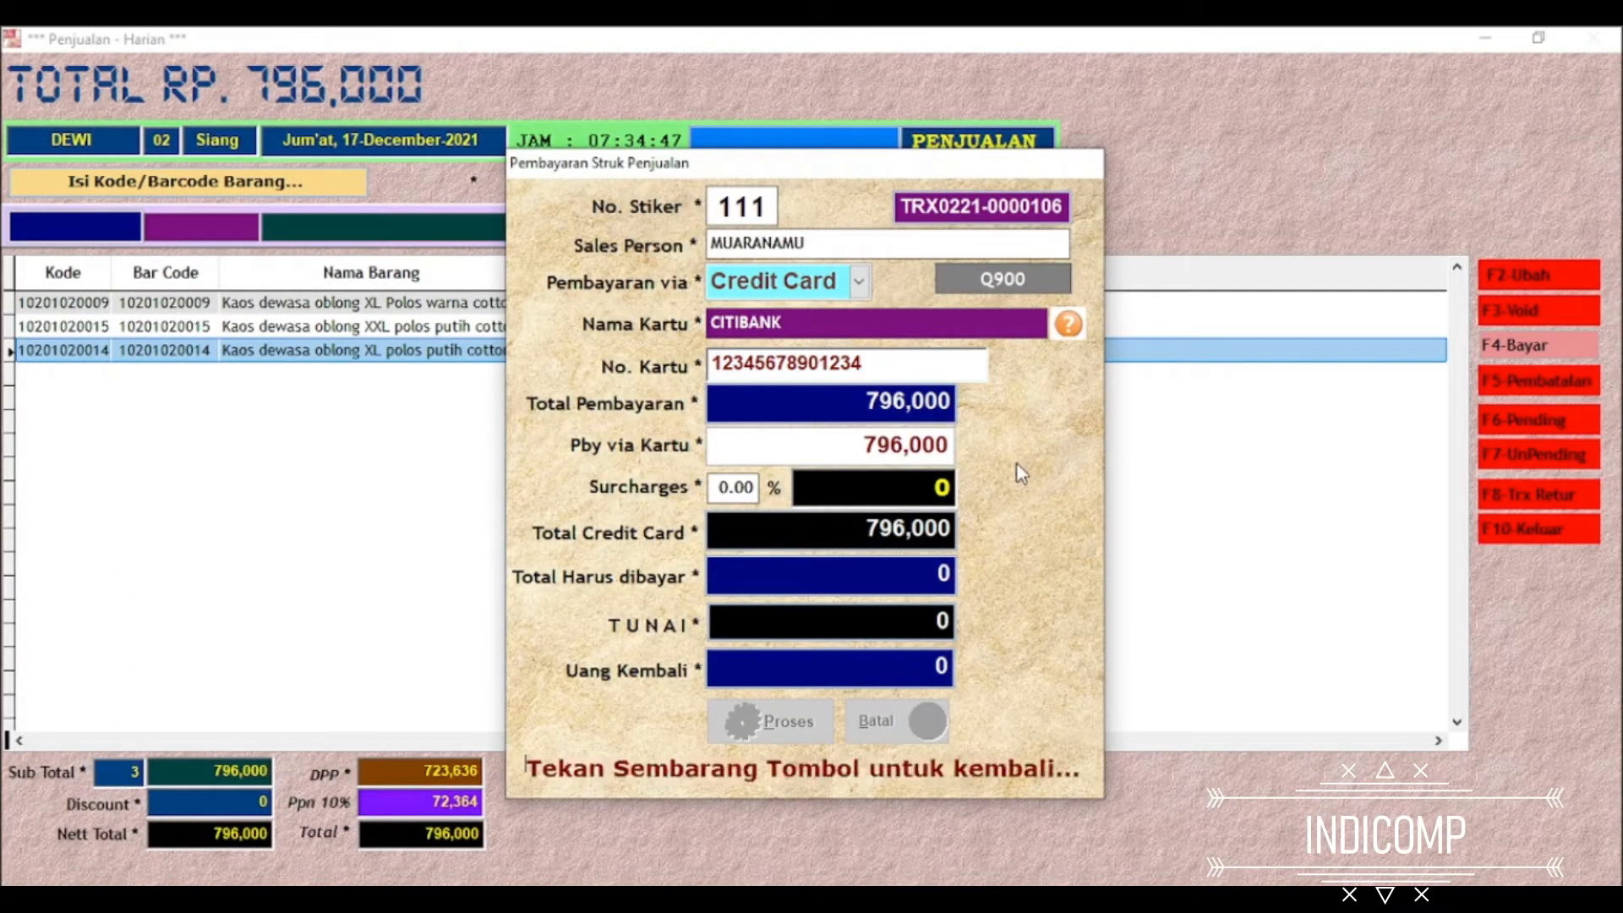
pyautogui.press('Return')
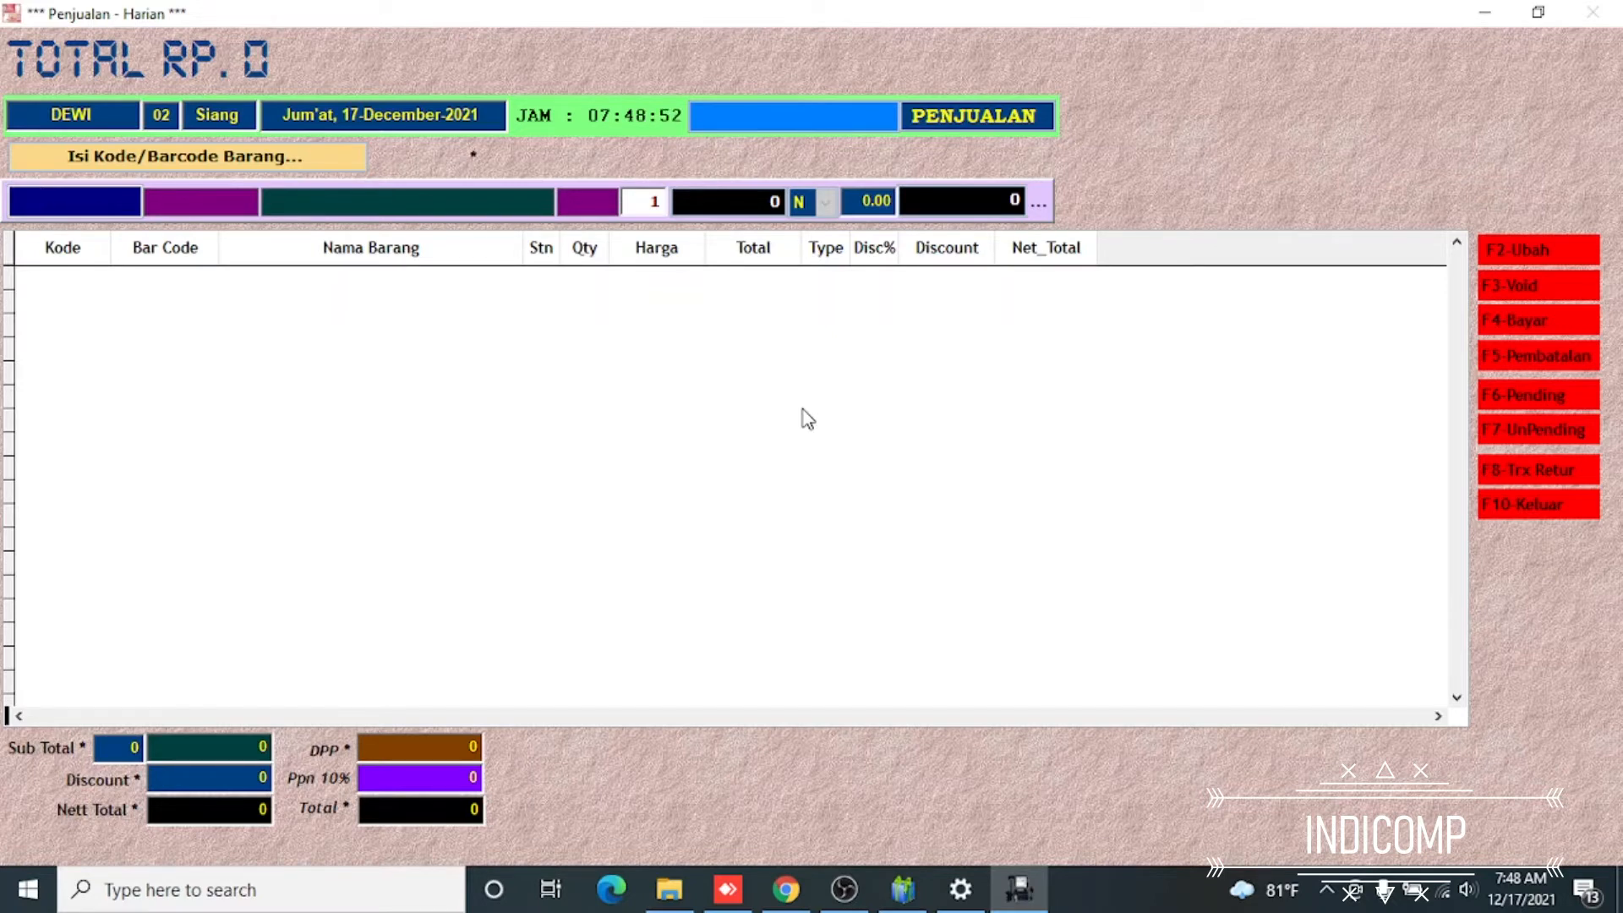
pyautogui.press('Return')
pyautogui.press('Down')
pyautogui.press('Down')
pyautogui.press('Down')
pyautogui.press('Down')
pyautogui.press('Down')
pyautogui.press('Down')
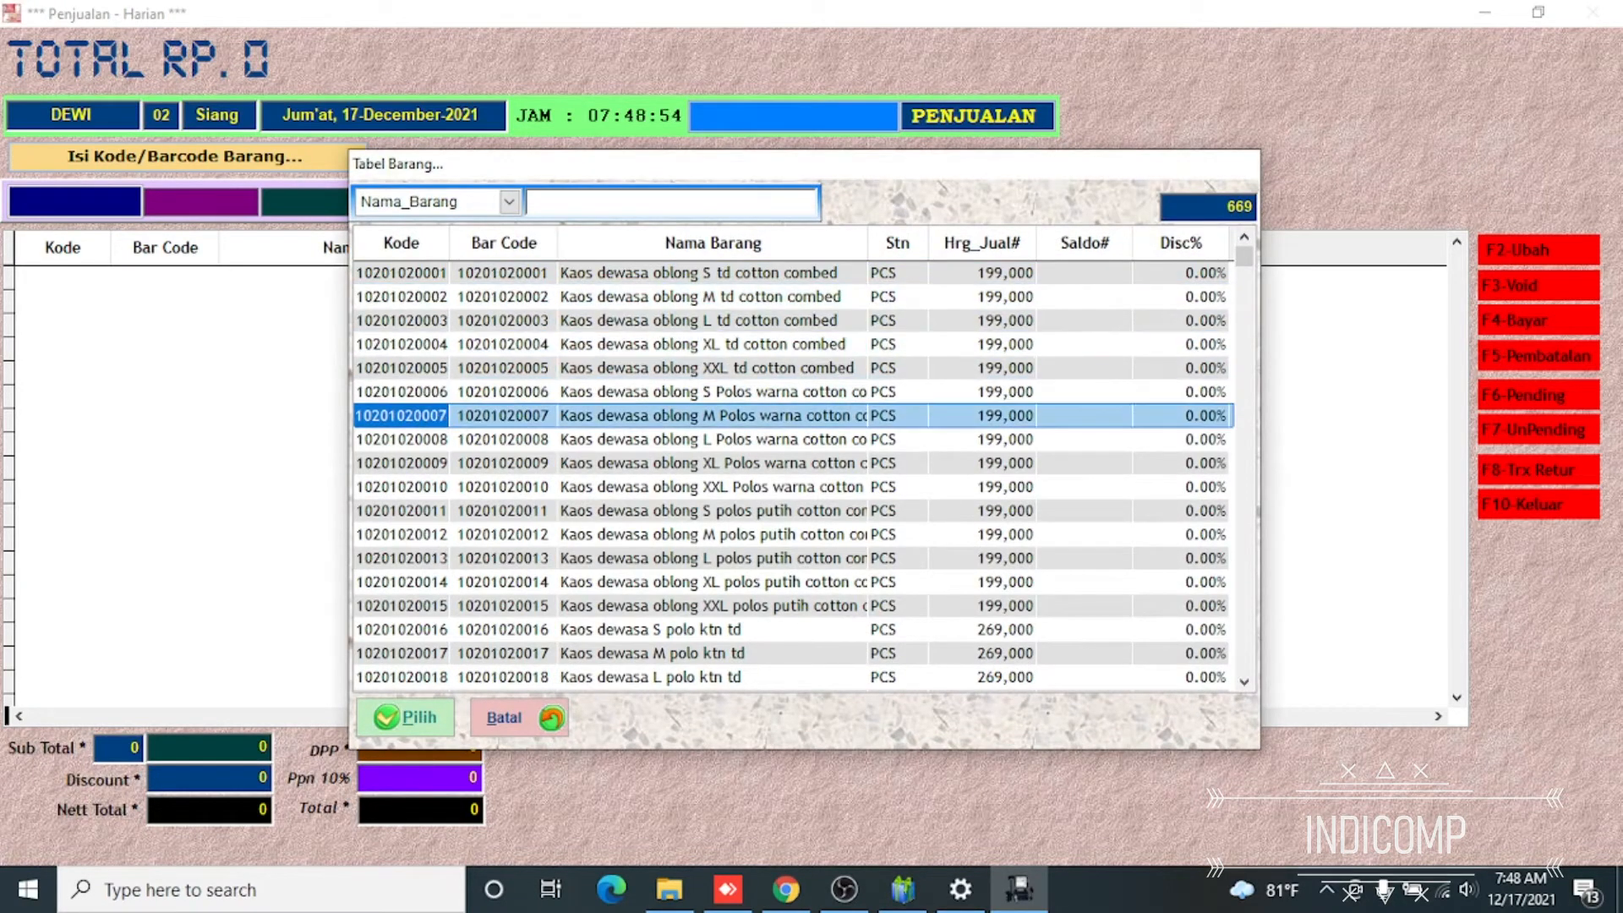
pyautogui.press('Down')
pyautogui.press('Down')
pyautogui.press('Down')
pyautogui.press('Return')
pyautogui.press('Return')
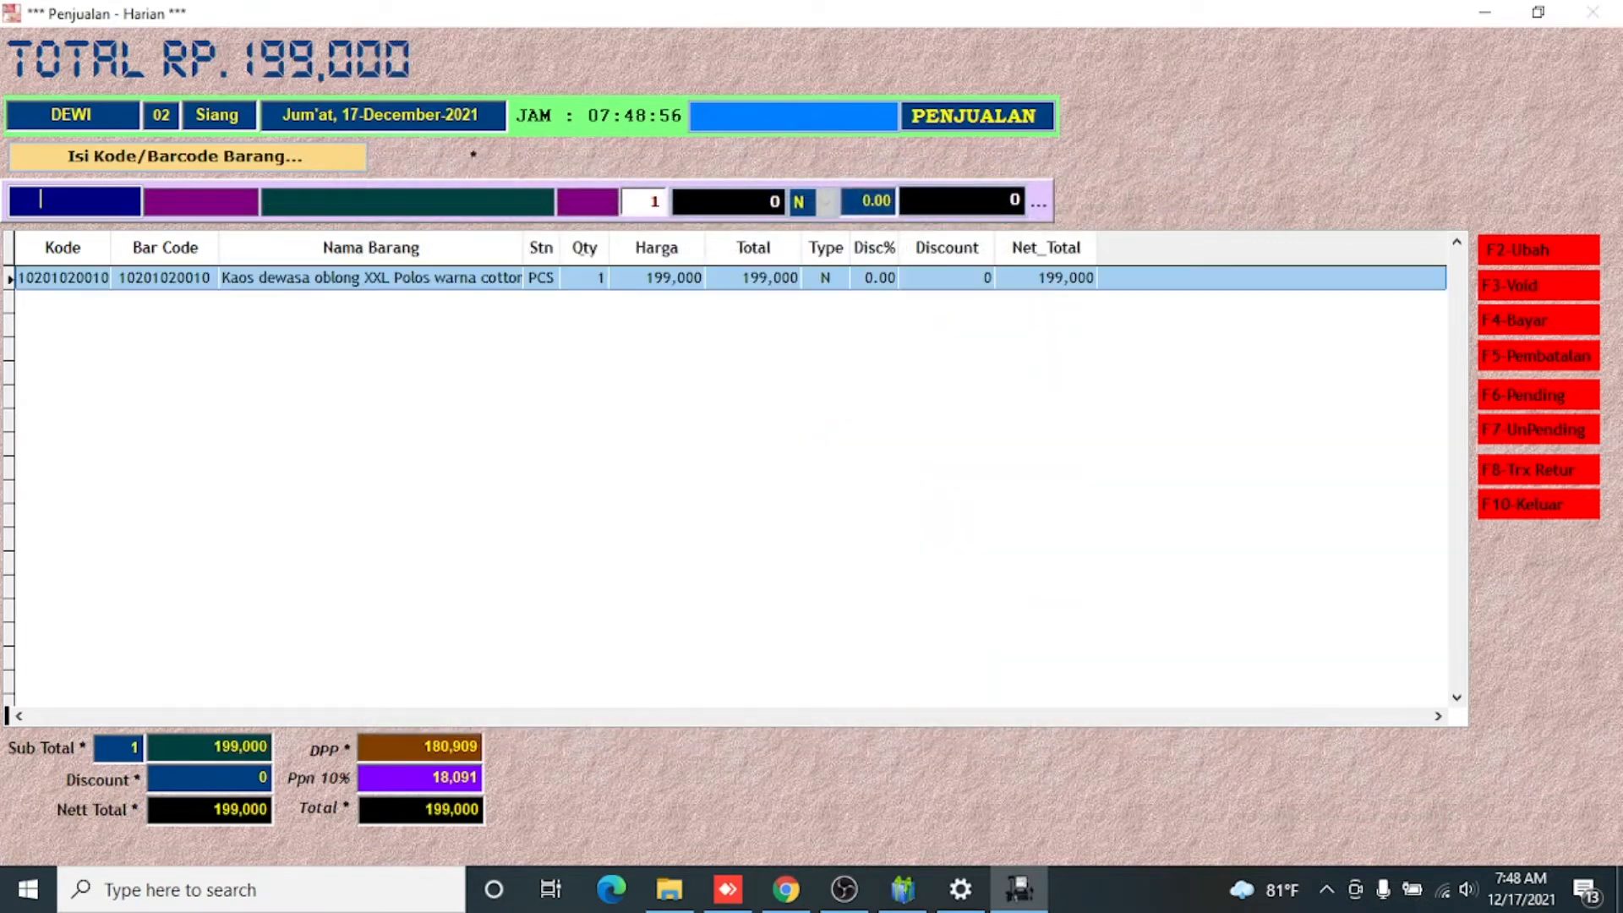
pyautogui.press('Return')
pyautogui.press('Down')
pyautogui.press('Down')
pyautogui.press('Down')
pyautogui.press('Down')
pyautogui.press('Down')
pyautogui.press('Down')
pyautogui.press('Down')
pyautogui.press('Down')
pyautogui.press('Down')
pyautogui.press('Down')
pyautogui.press('Return')
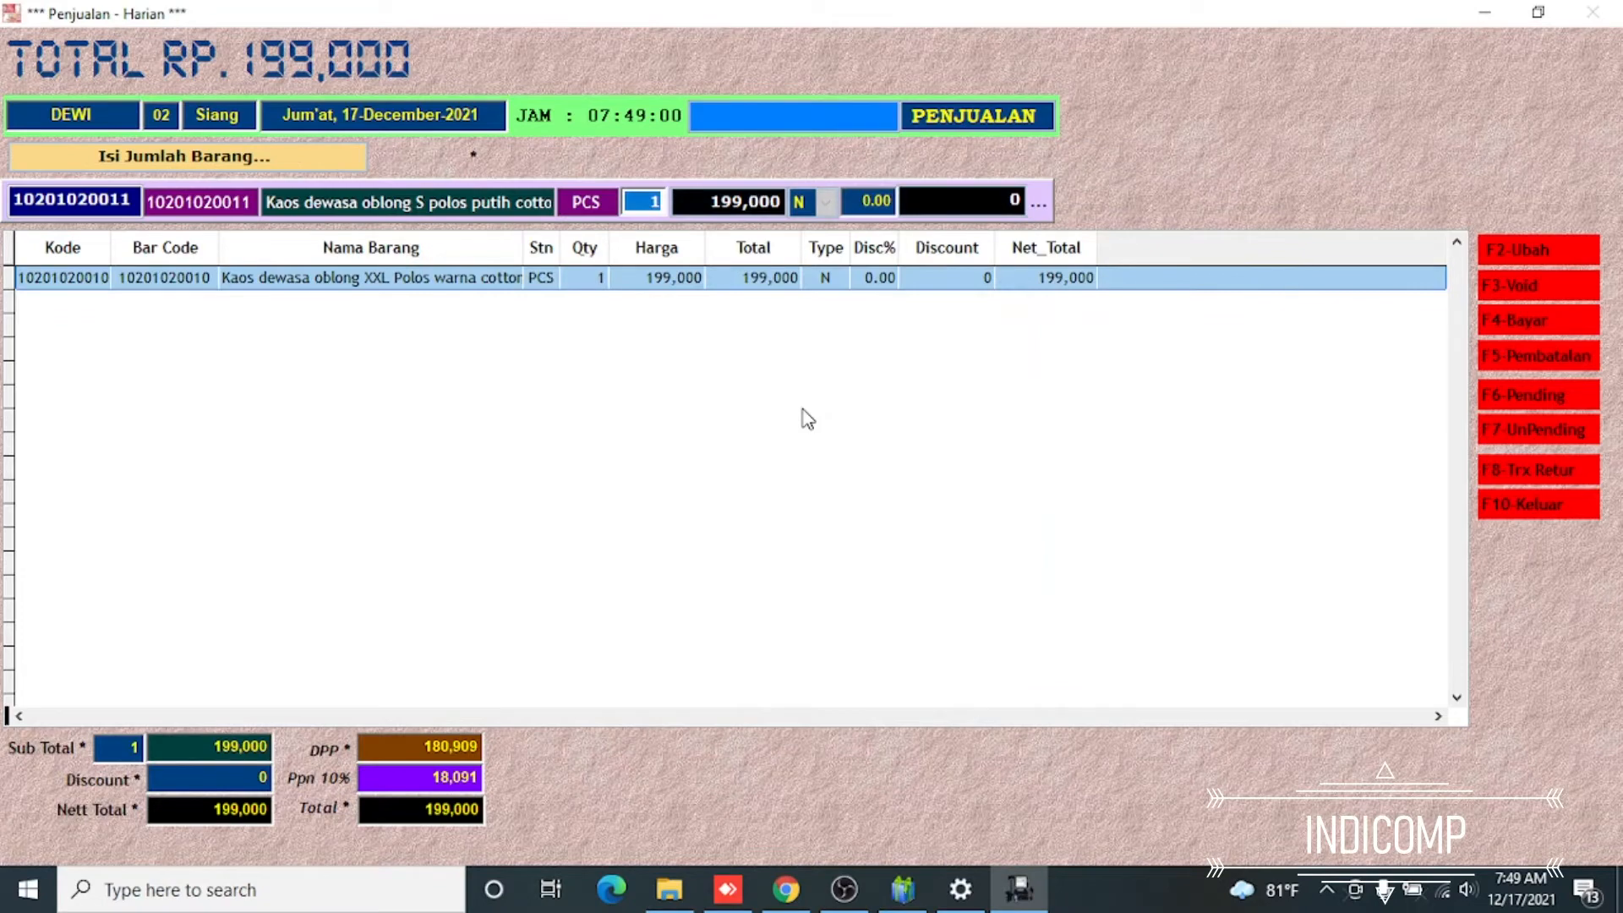
pyautogui.press('Return')
pyautogui.press('Return')
pyautogui.press('Down')
pyautogui.press('Down')
pyautogui.press('Down')
pyautogui.press('Down')
pyautogui.press('Down')
pyautogui.press('Down')
pyautogui.press('Down')
pyautogui.press('Down')
pyautogui.press('Down')
pyautogui.press('Down')
pyautogui.press('Down')
pyautogui.press('Down')
pyautogui.press('Down')
pyautogui.press('Down')
pyautogui.press('Down')
pyautogui.press('Down')
pyautogui.press('Down')
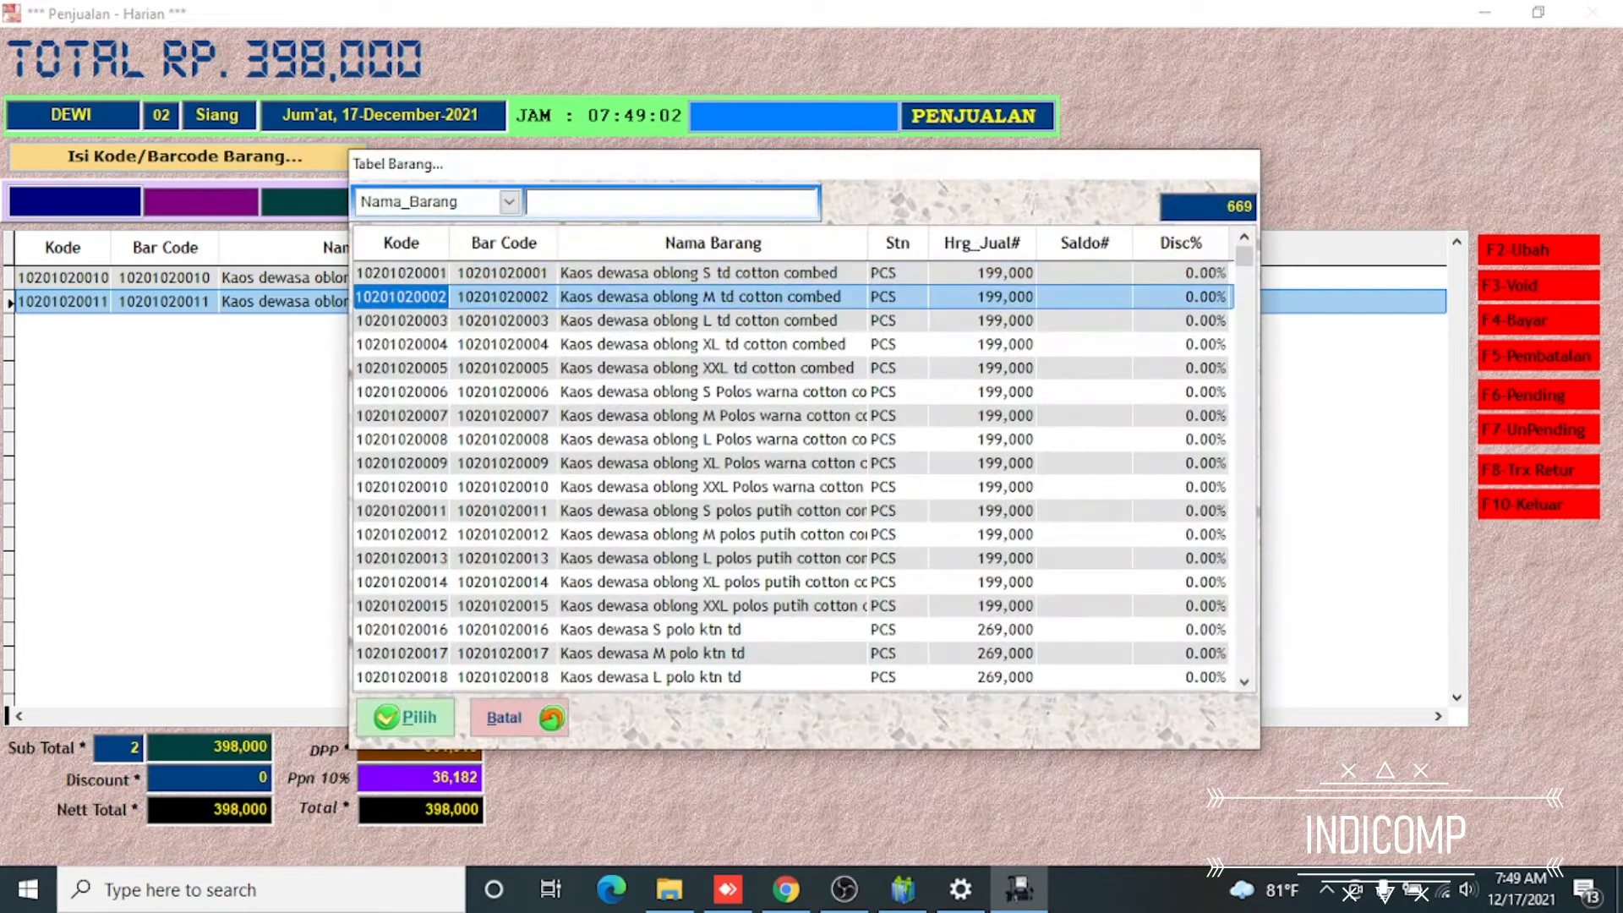
pyautogui.press('Return')
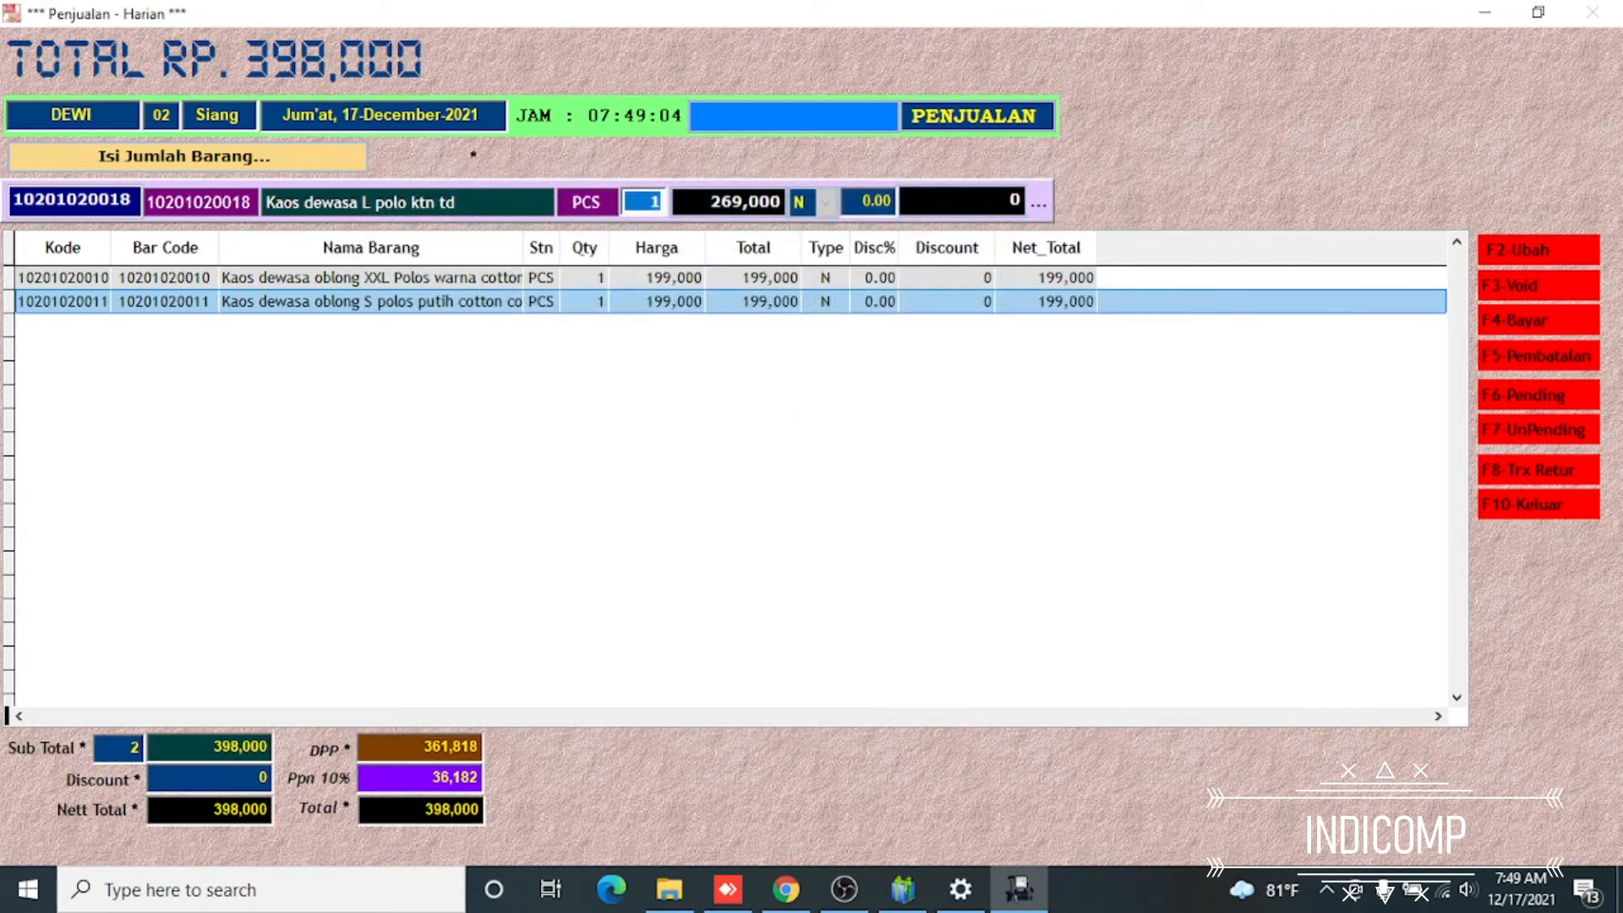
pyautogui.press('Return')
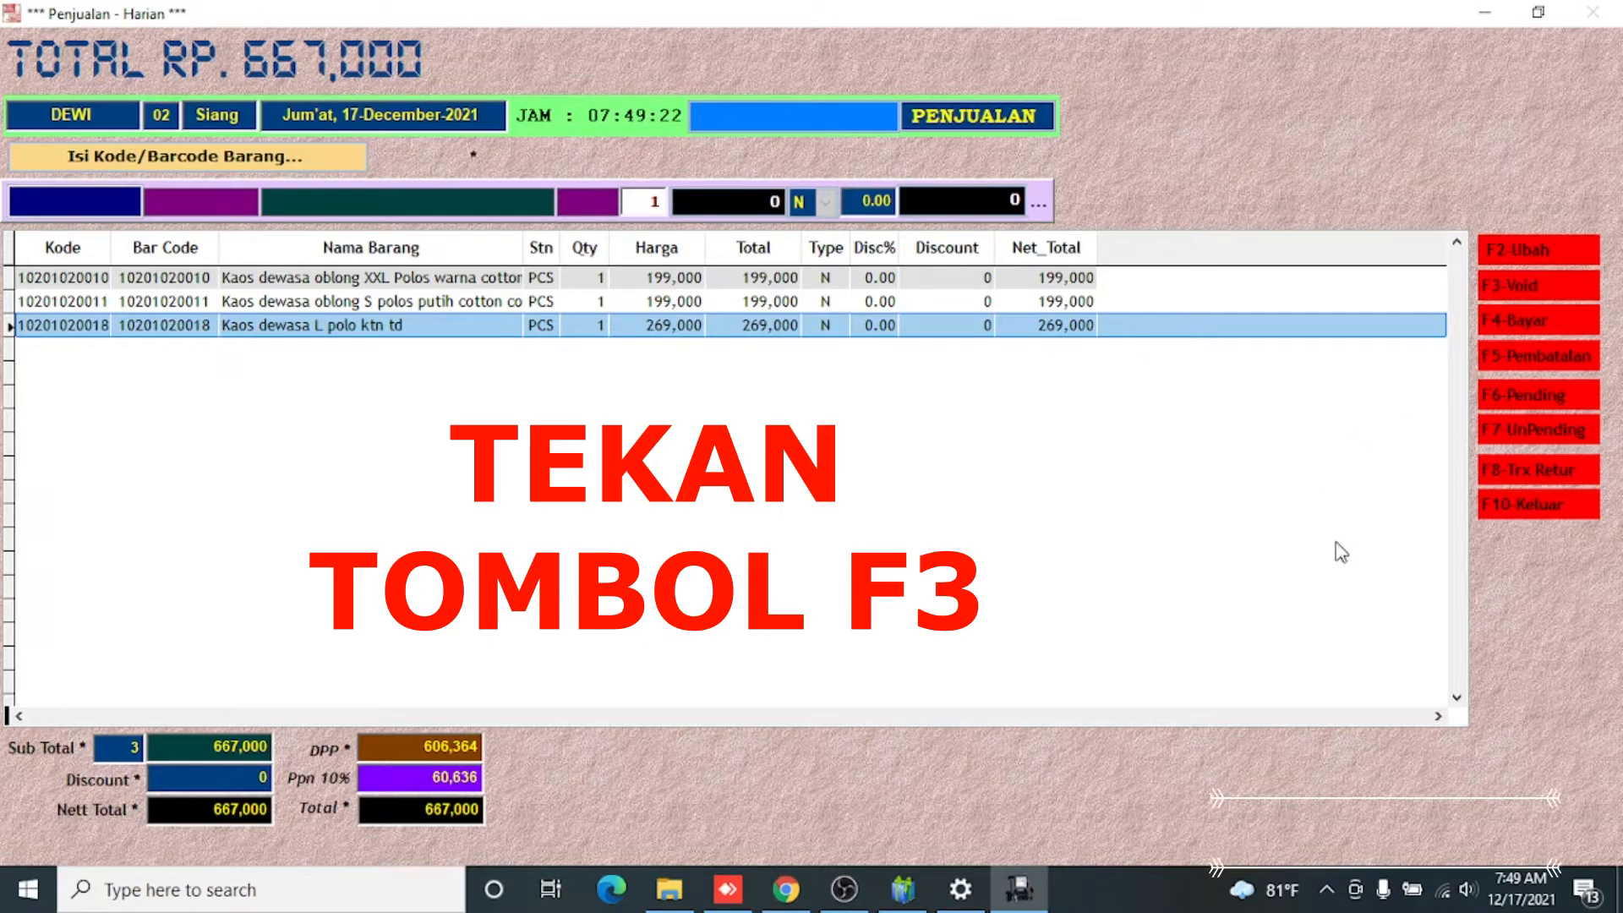
# Start voiding an item and authorize it with the administrator's username and password
pyautogui.press('F3')
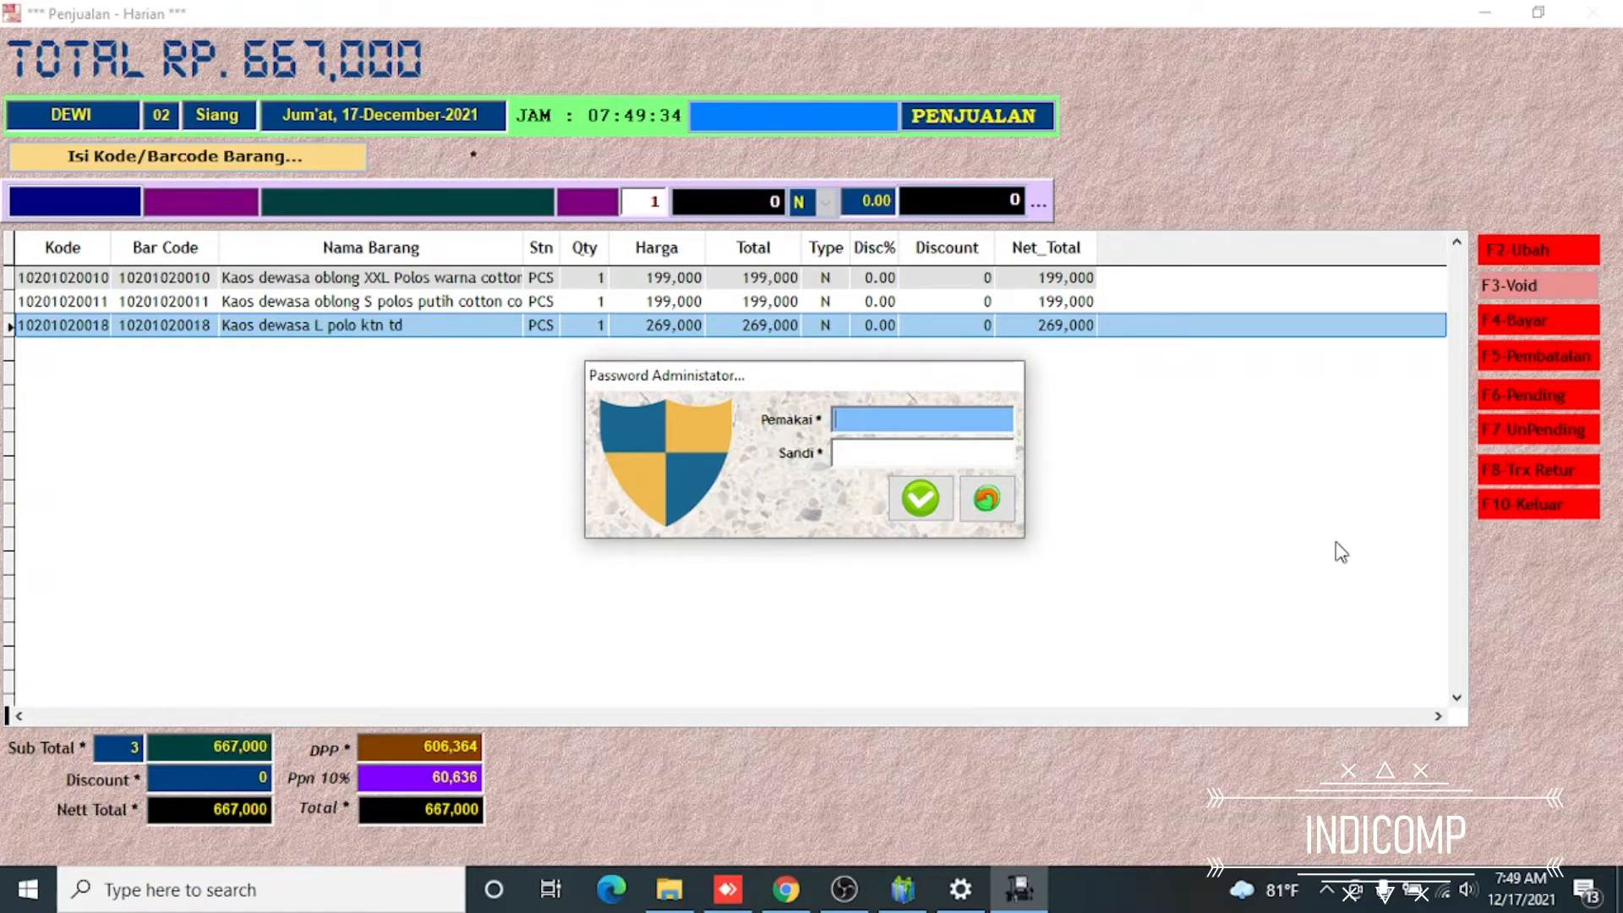
pyautogui.write('INDI')
pyautogui.press('Return')
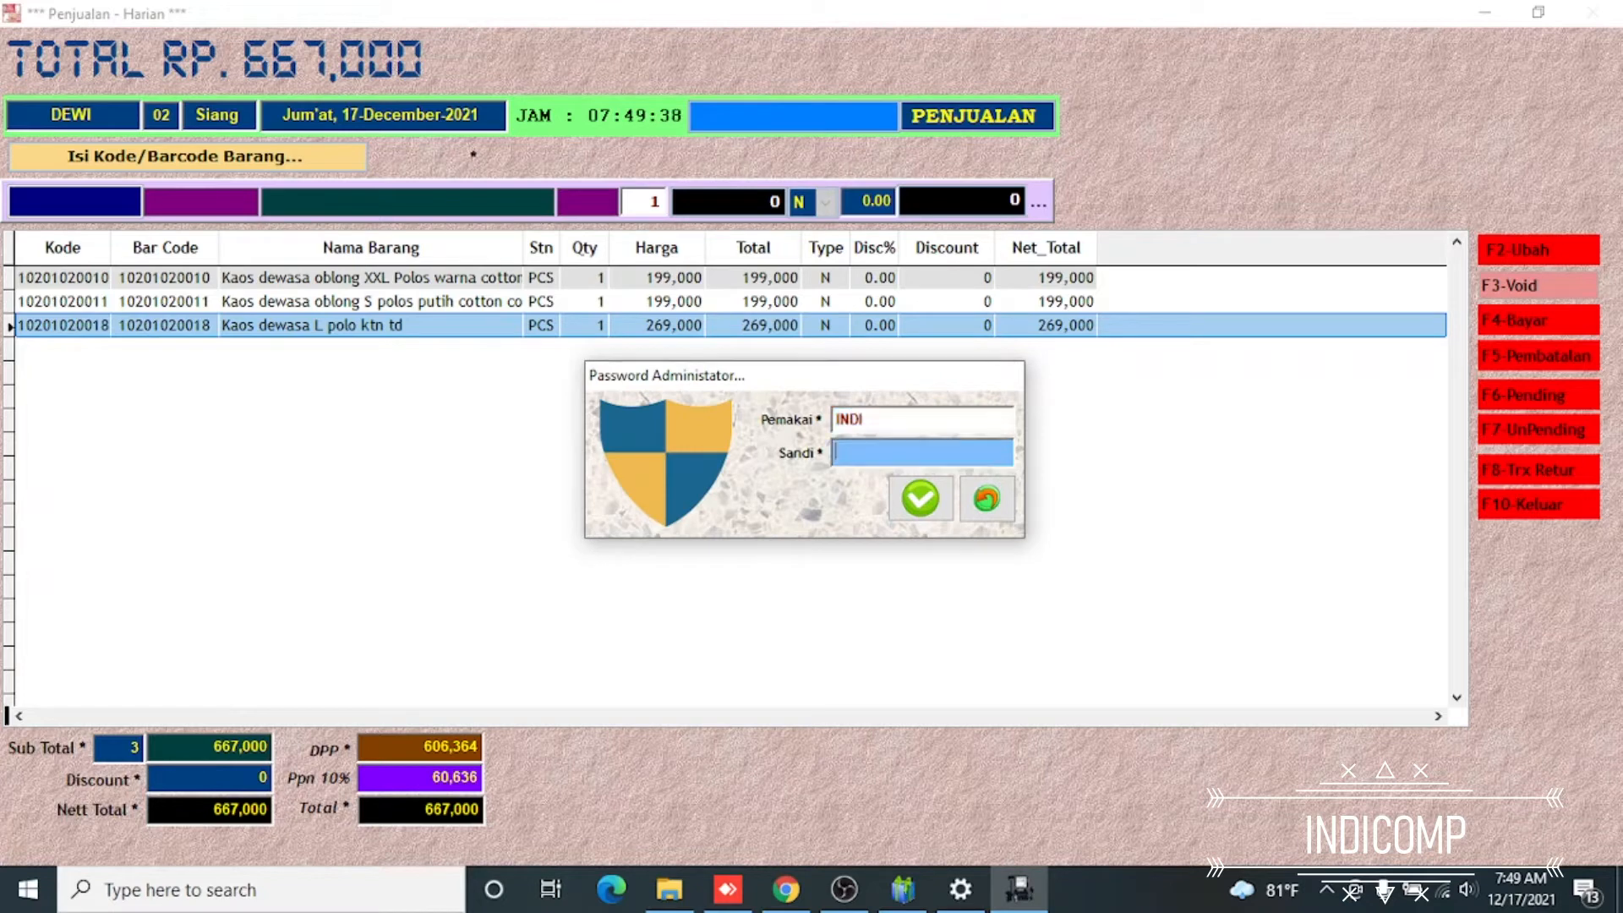
pyautogui.write('@@@@@@')
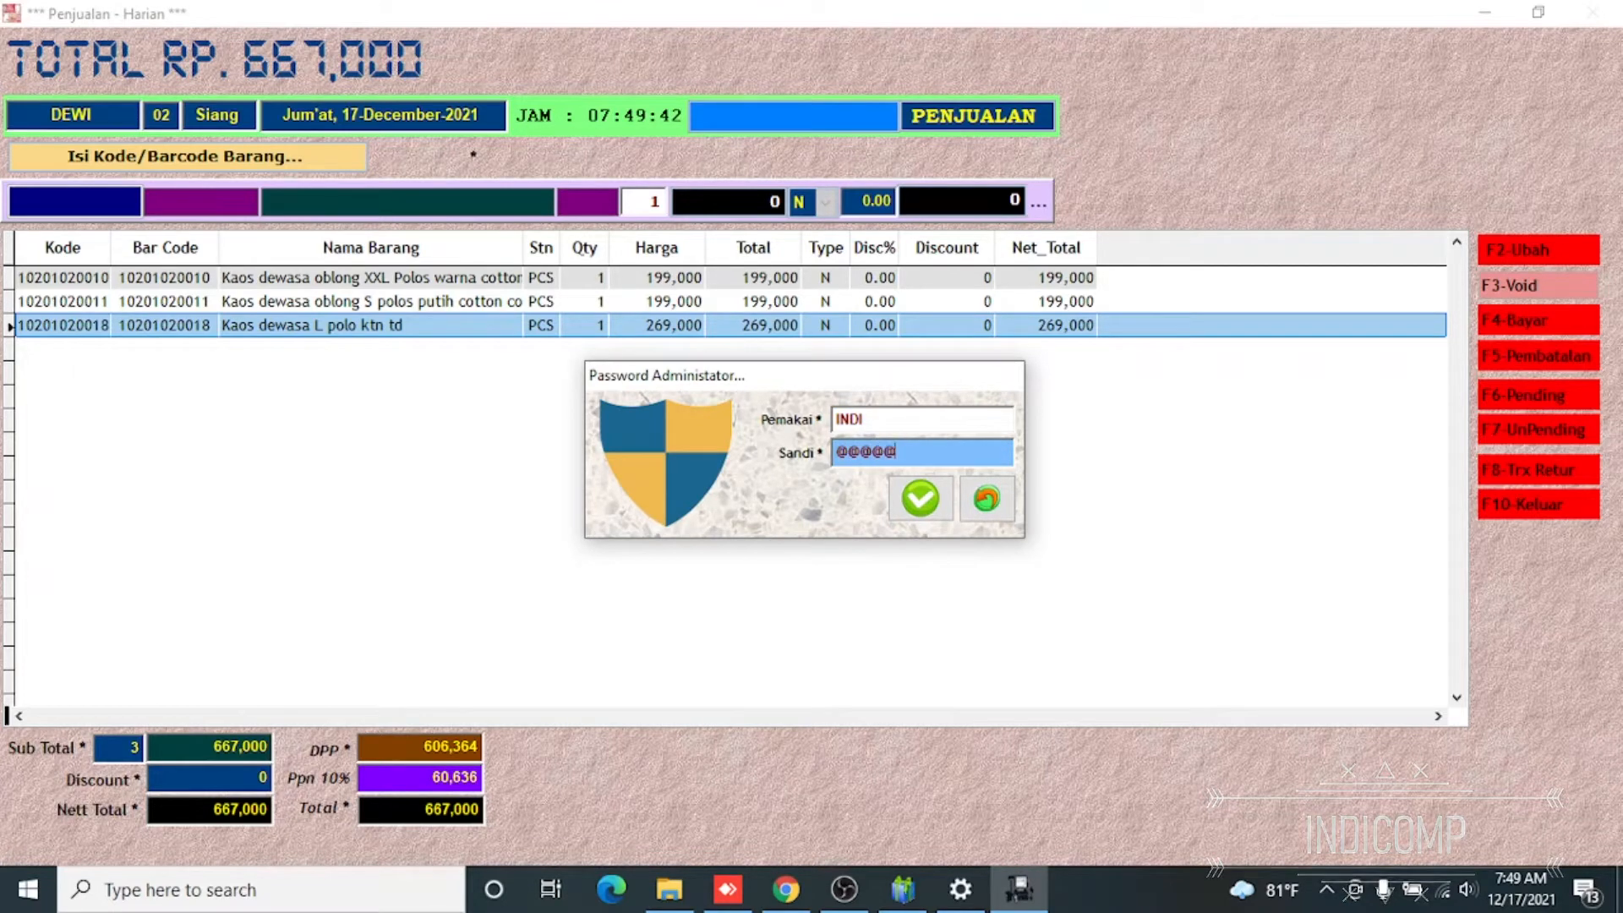
pyautogui.press('Return')
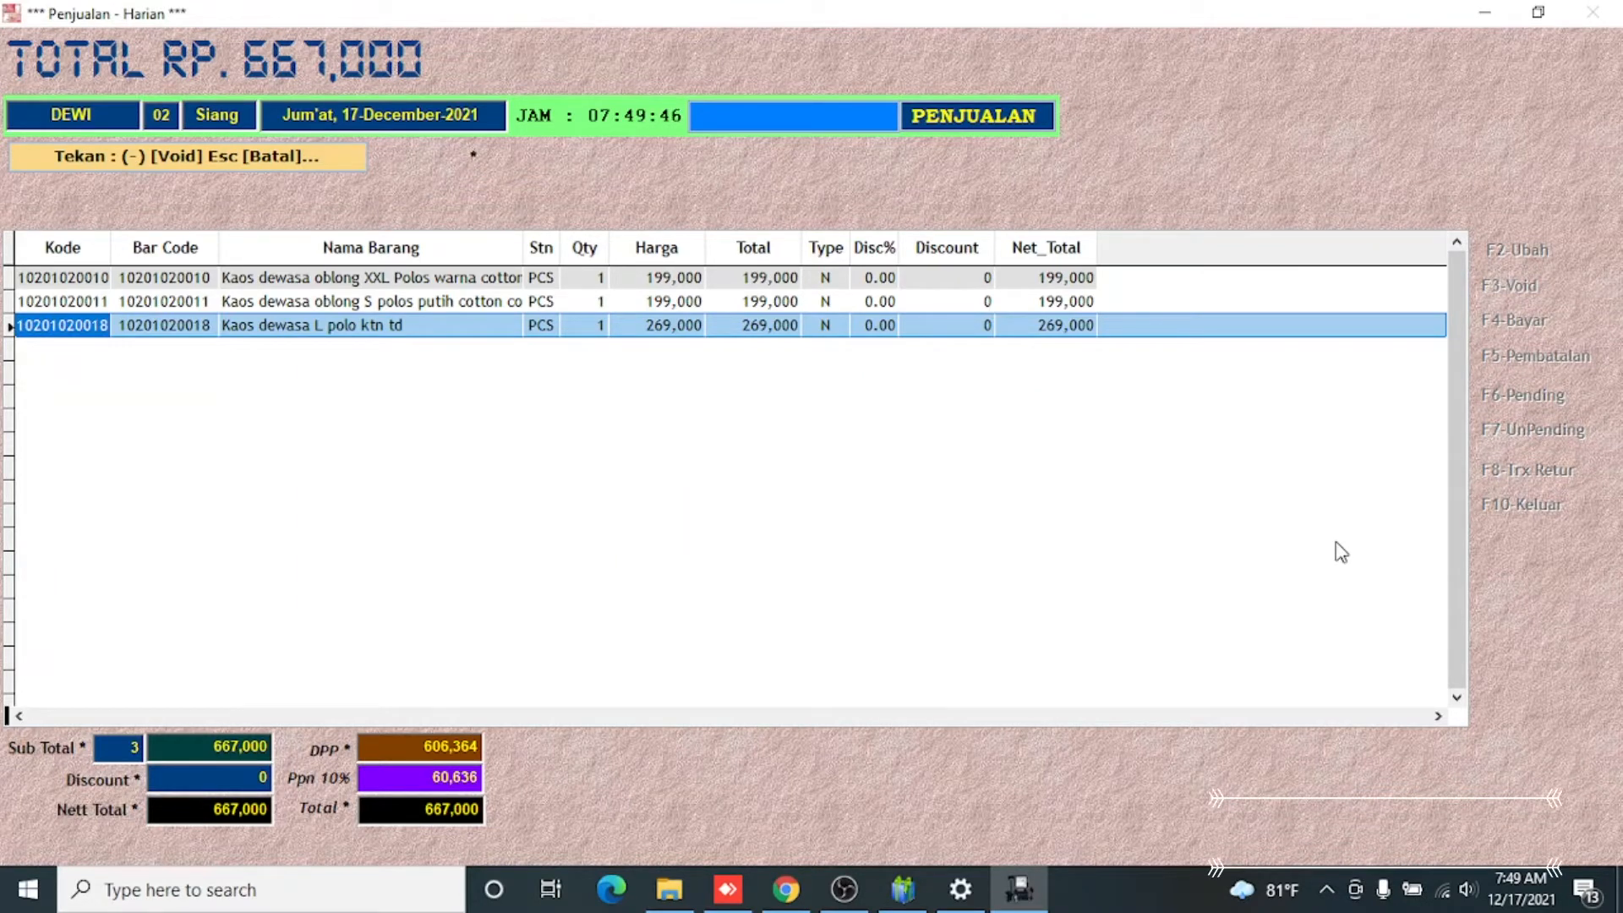
pyautogui.press('Up')
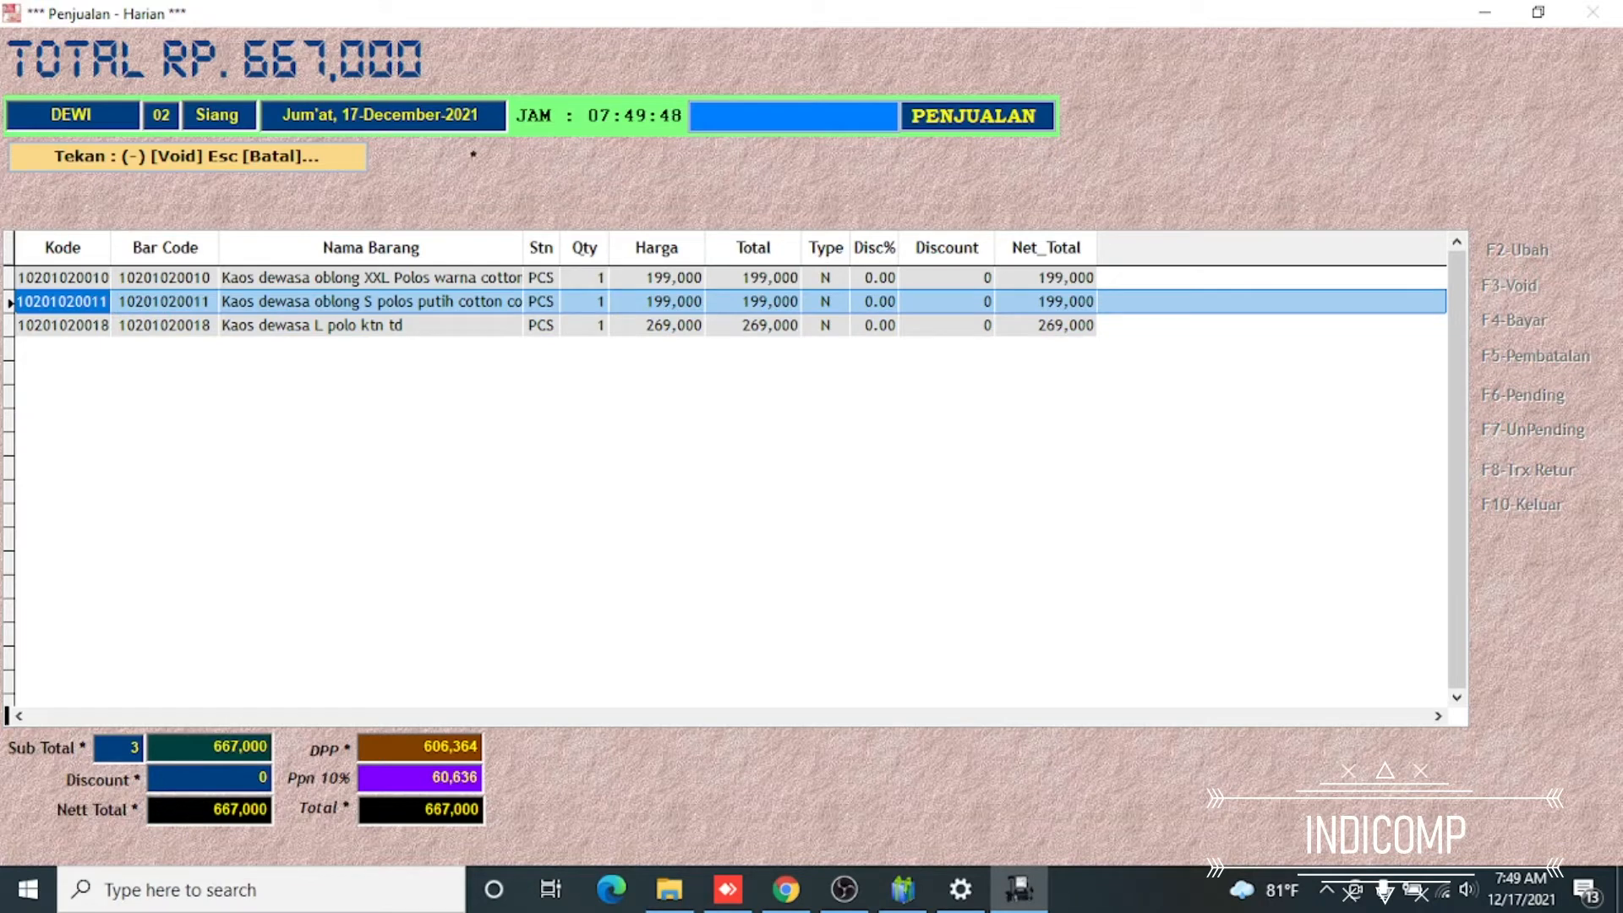
pyautogui.press('Down')
pyautogui.press('Up')
pyautogui.press('Up')
pyautogui.press('Down')
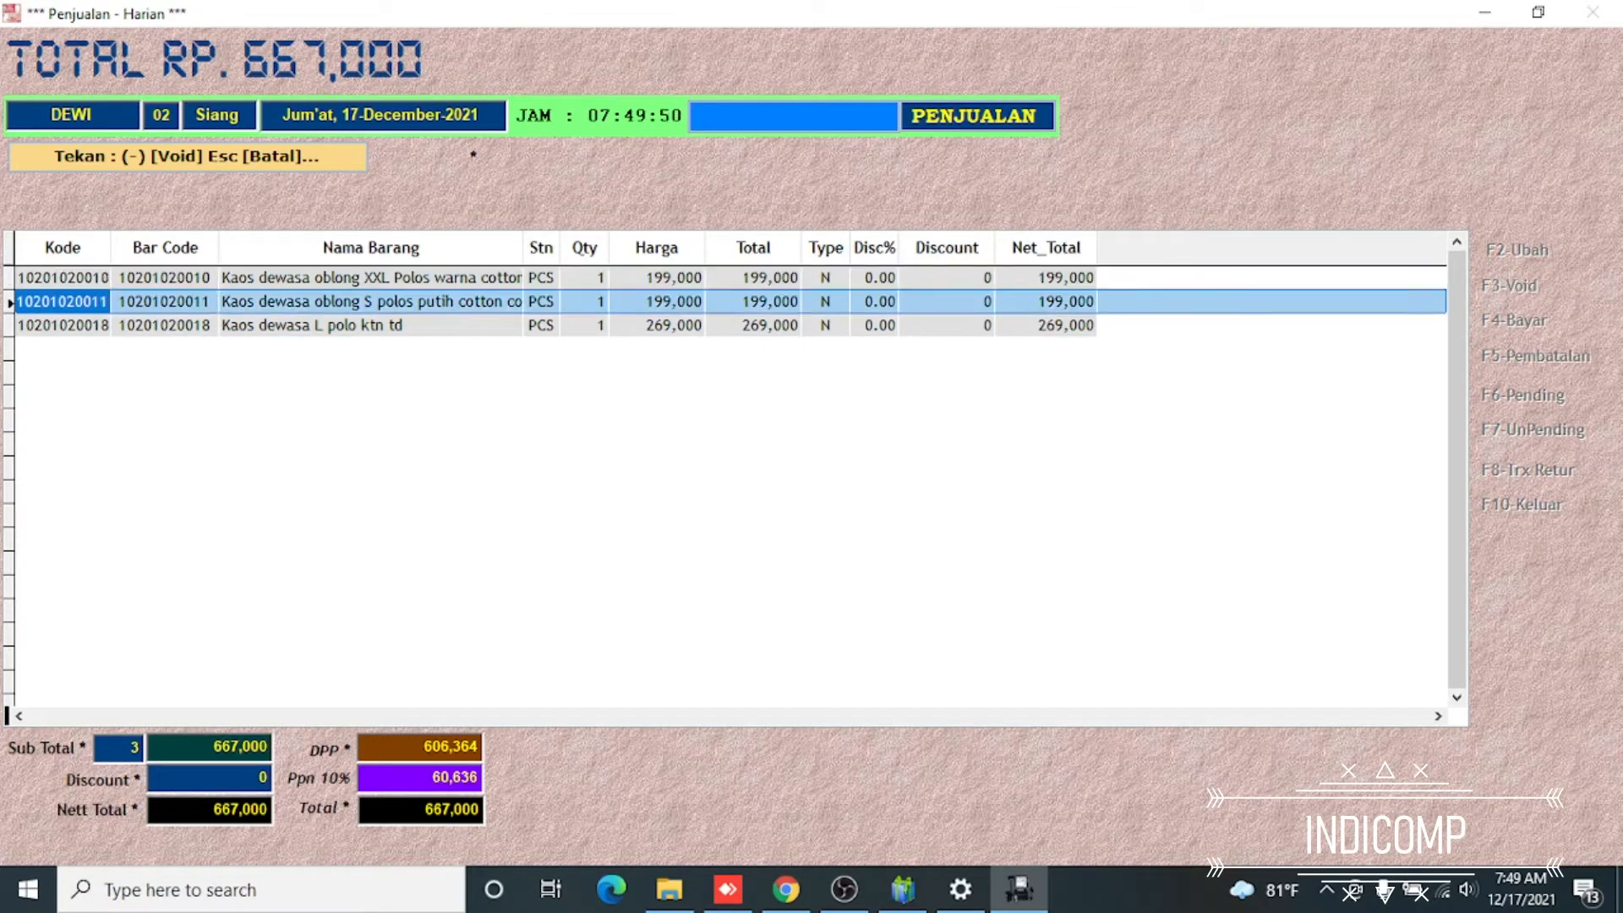
pyautogui.press('Up')
pyautogui.press('Down')
pyautogui.press('Down')
pyautogui.press('Up')
pyautogui.press('Up')
pyautogui.press('Down')
pyautogui.press('Up')
pyautogui.press('Down')
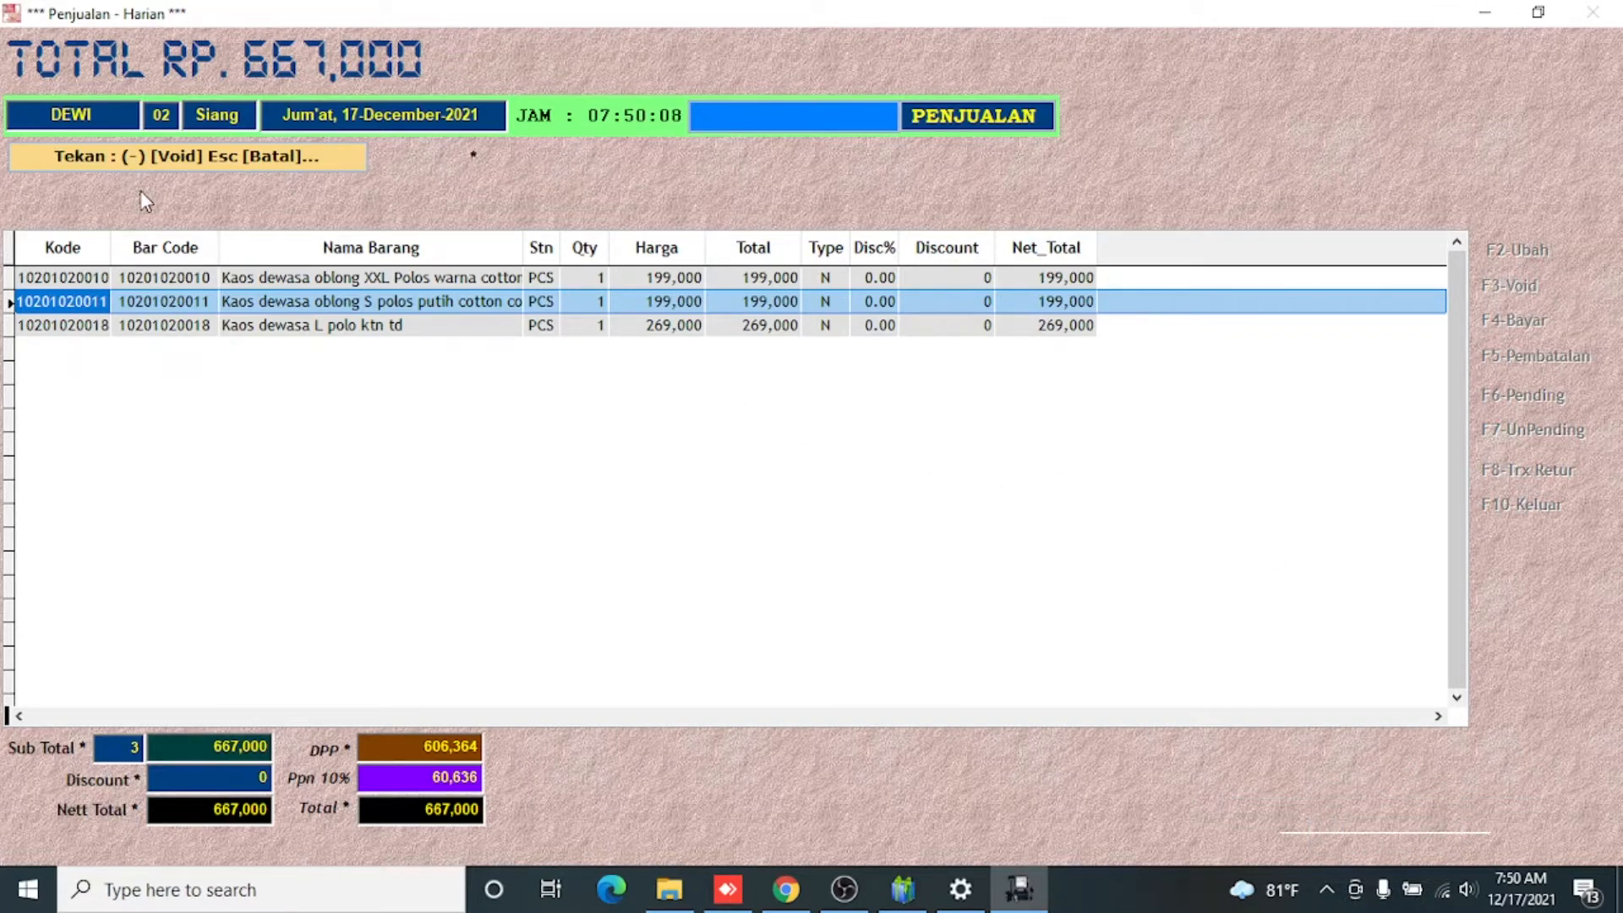
pyautogui.press('-')
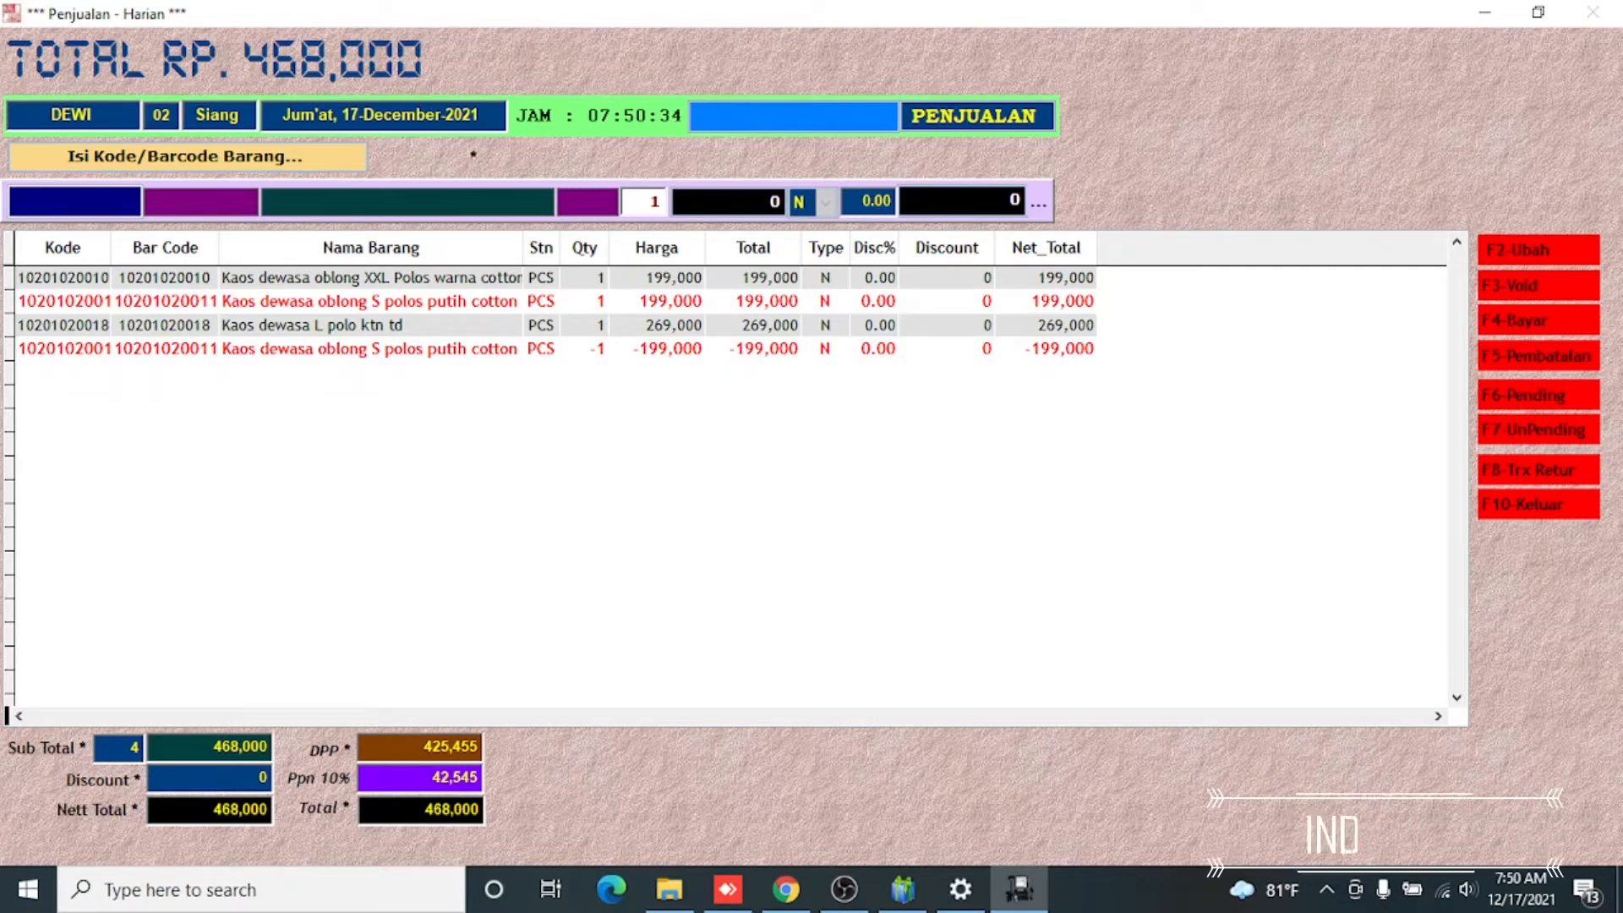
# Start the payment for this sale with sticker number 333 and salesperson code TES1
pyautogui.press('F4')
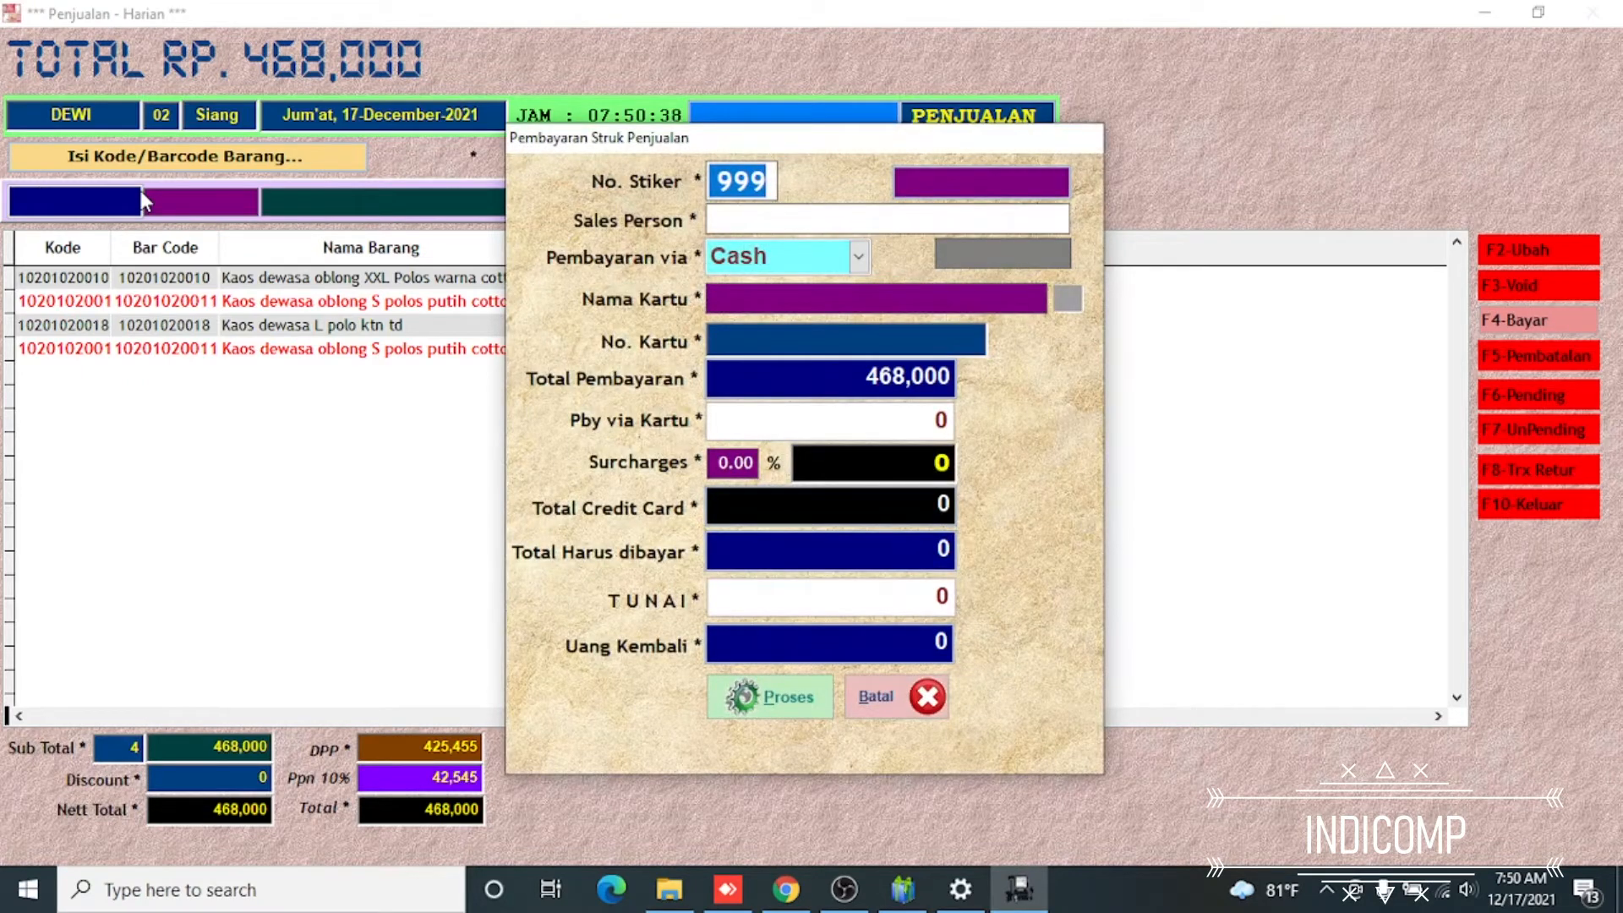
pyautogui.write('333')
pyautogui.press('Return')
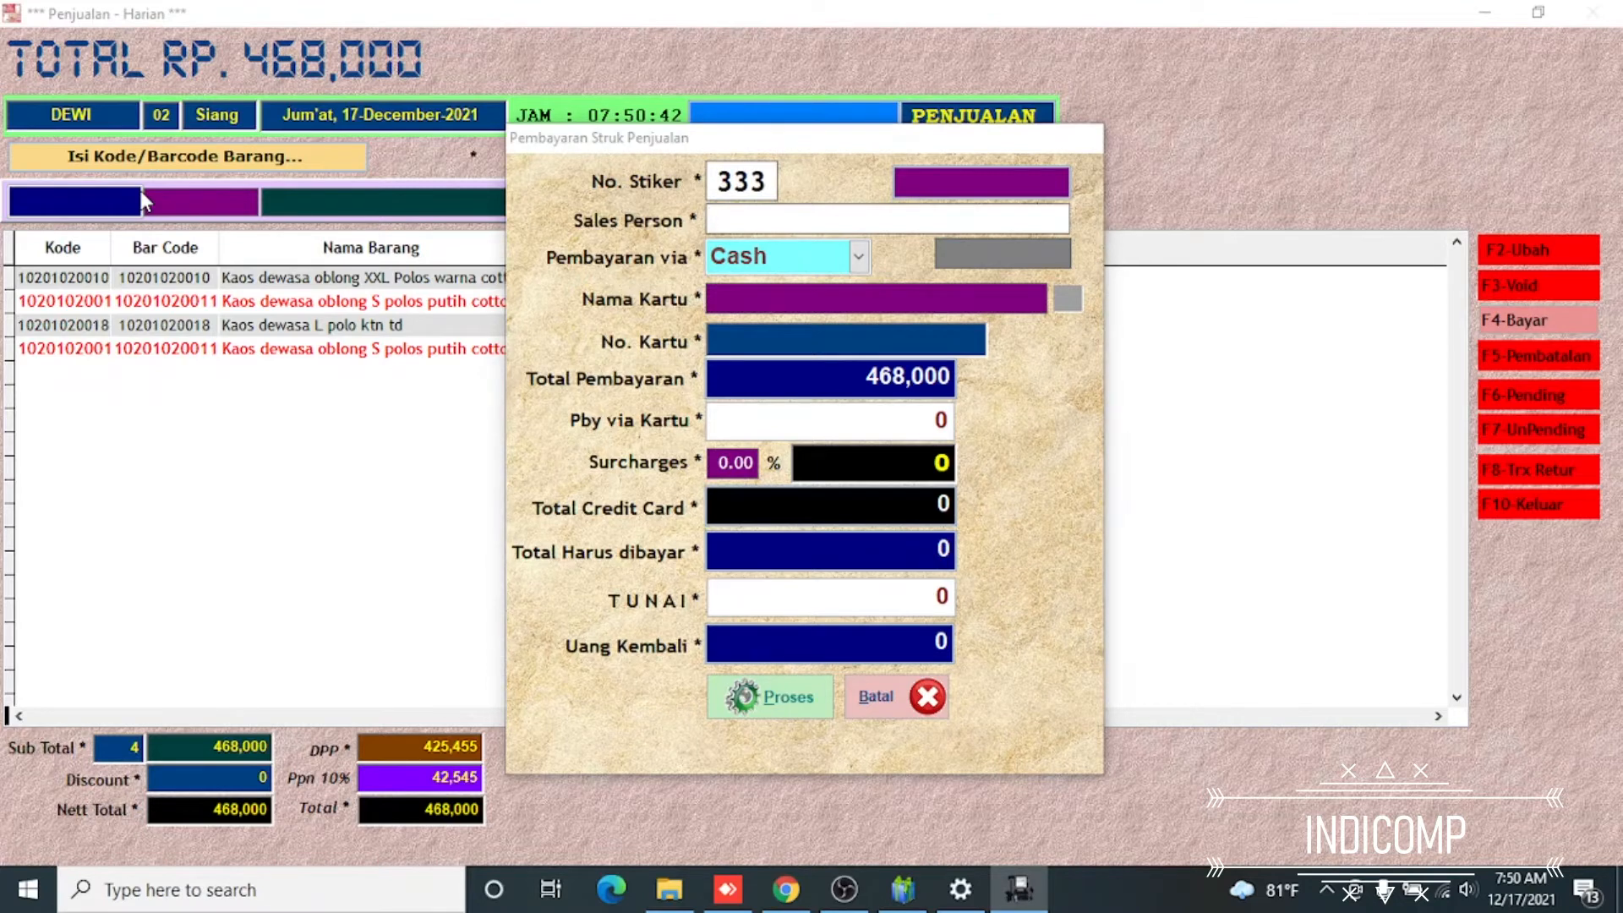
pyautogui.press('Return')
pyautogui.press('Down')
pyautogui.press('Down')
pyautogui.press('Return')
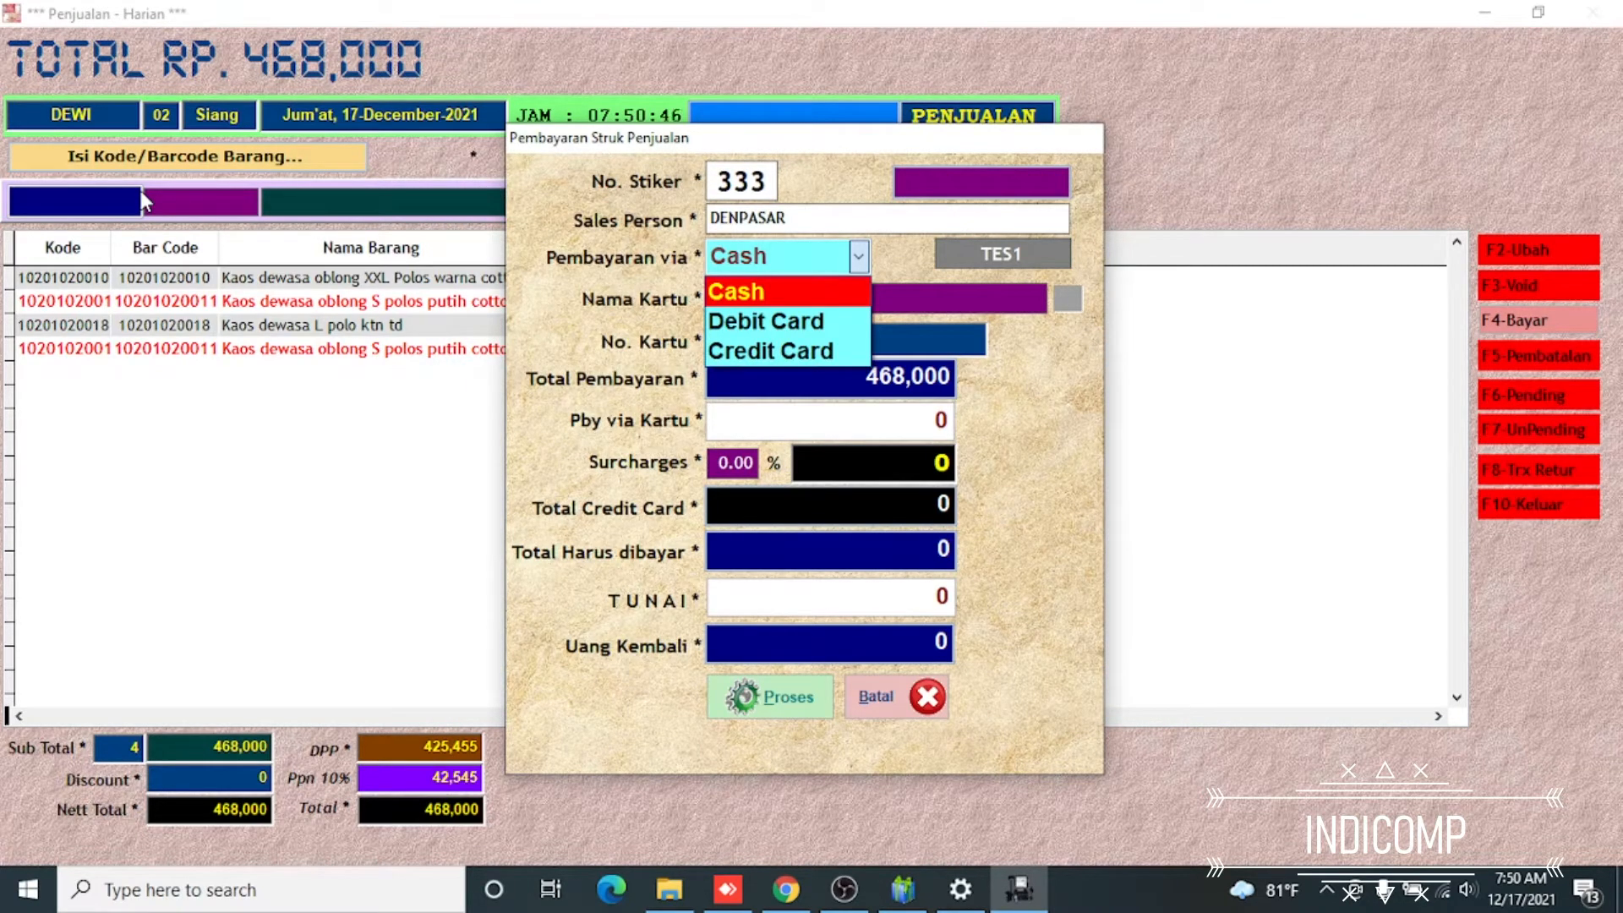
# Process a cash payment of 500,000 and save its receipt as a PDF named void
pyautogui.press('Return')
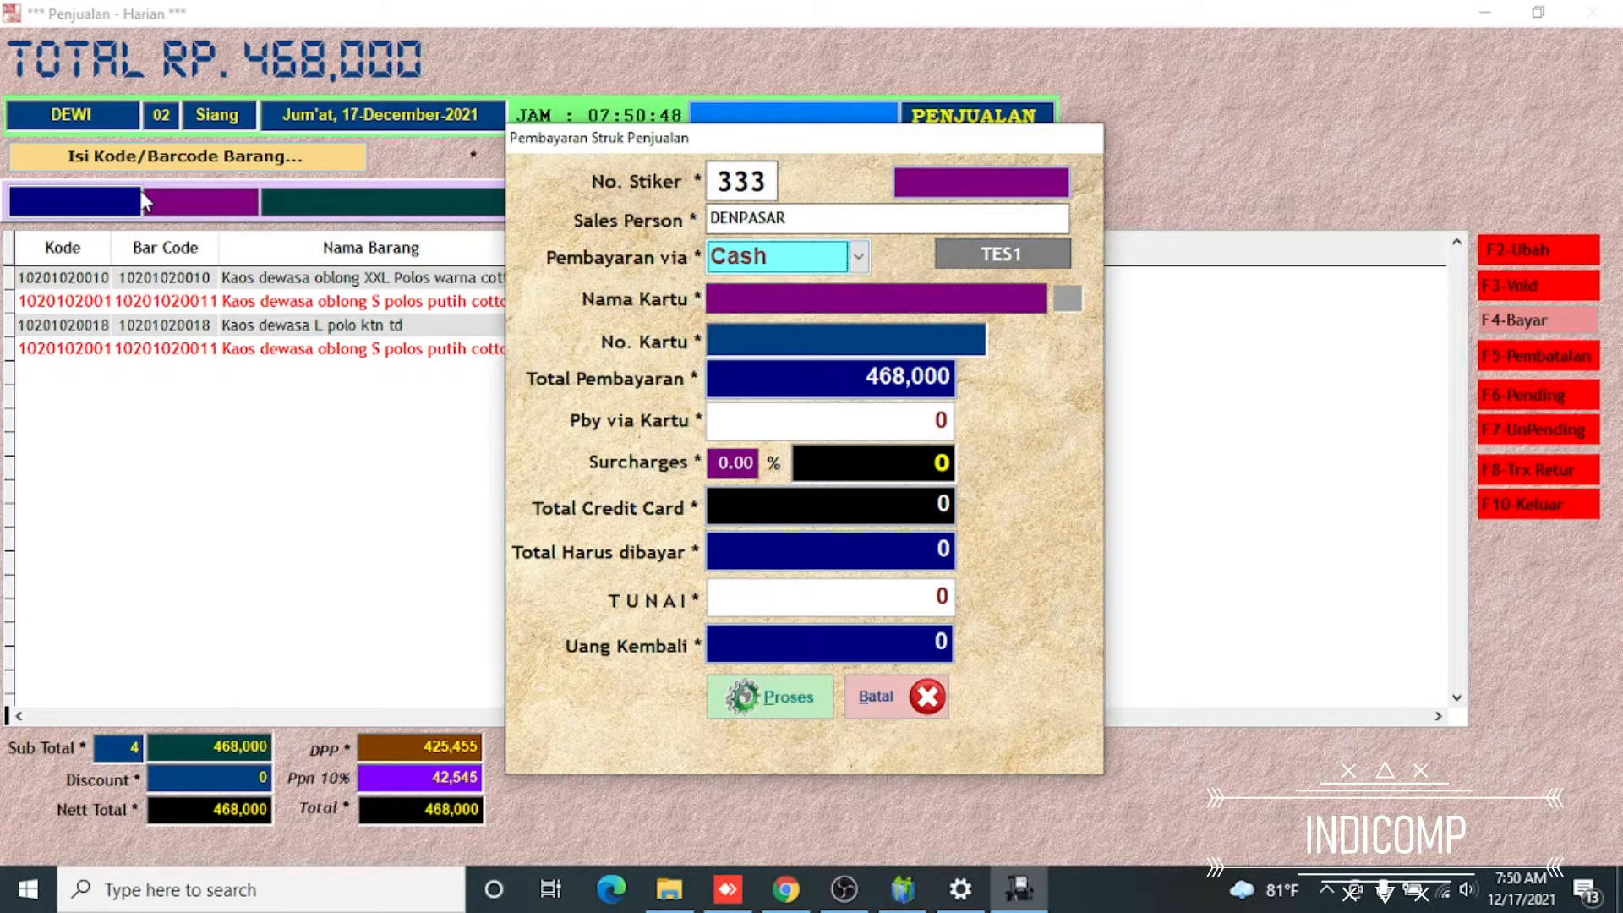
pyautogui.press('Return')
pyautogui.write('5000000')
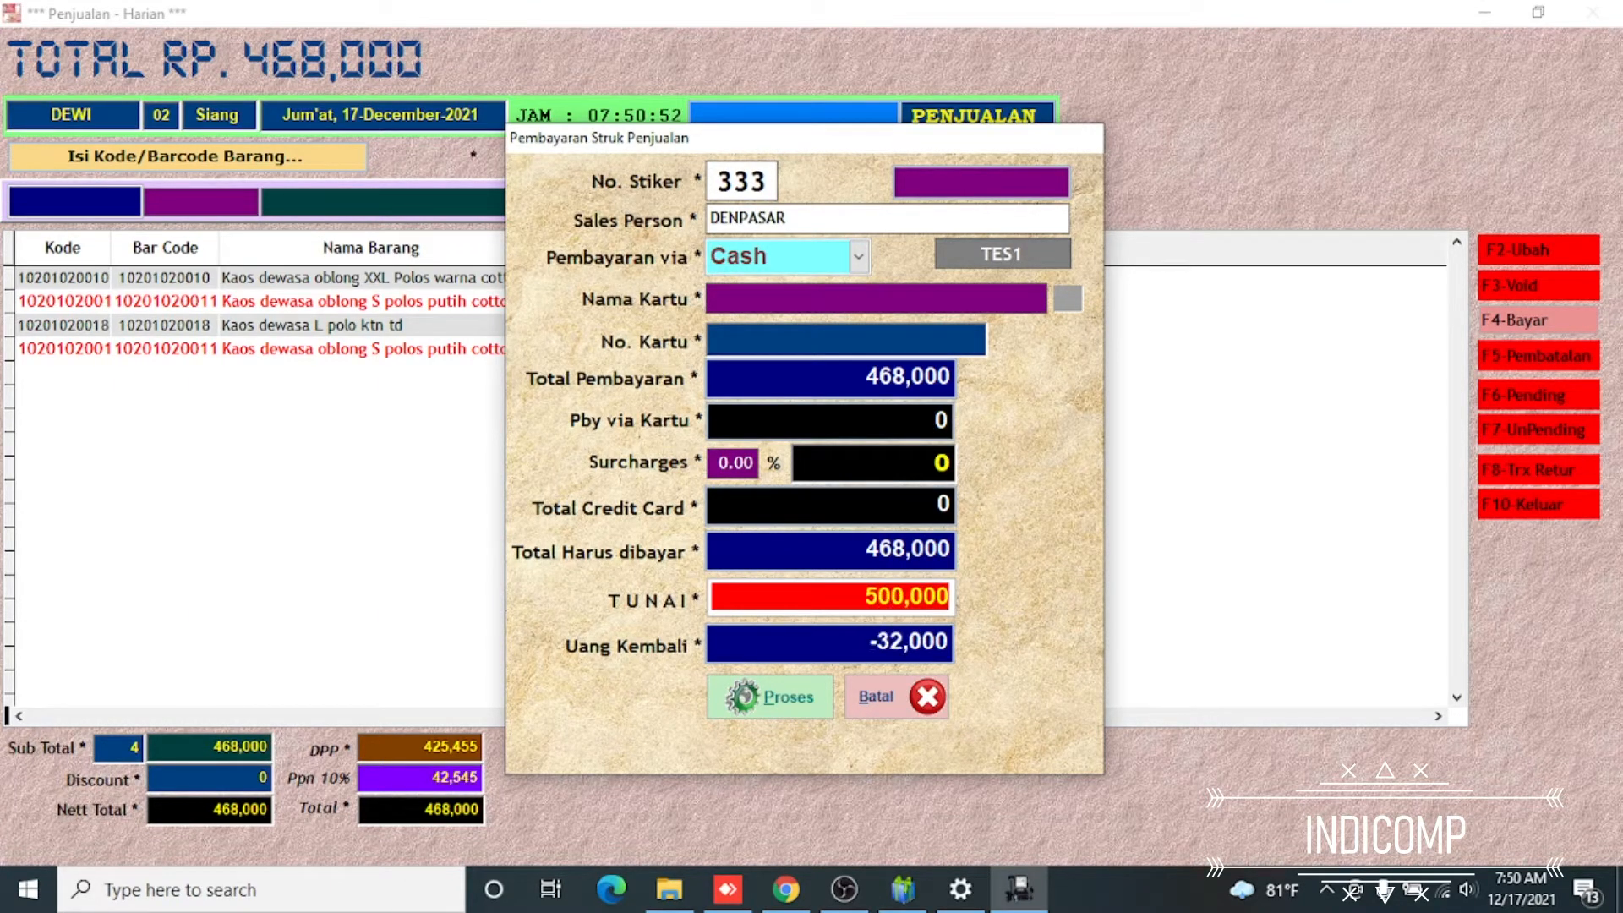
pyautogui.press('Return')
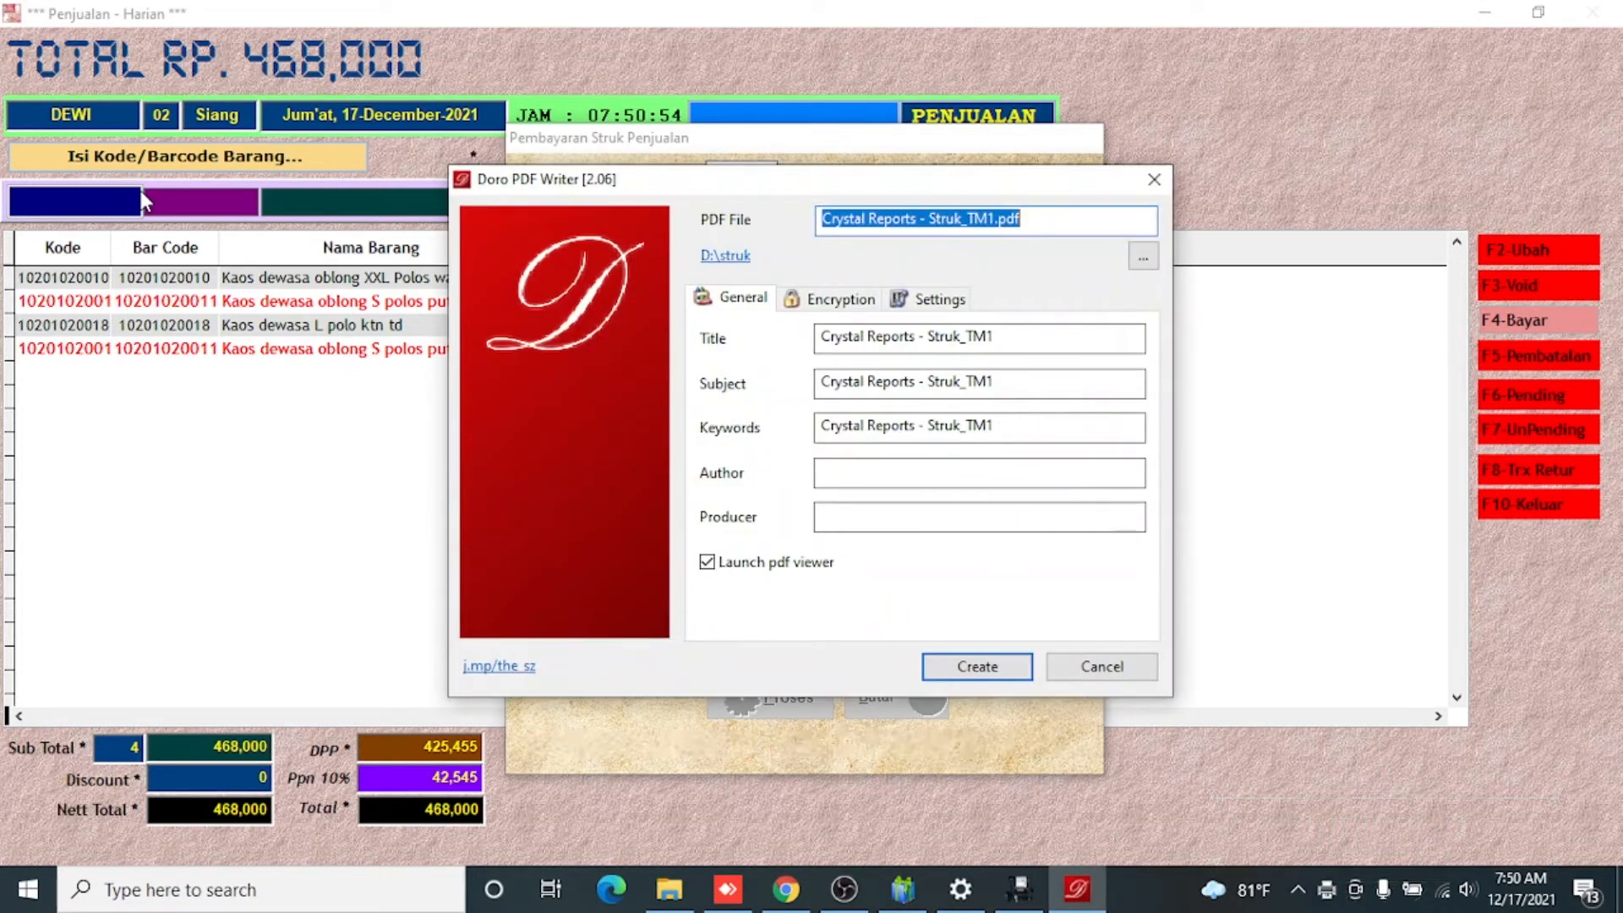
pyautogui.write('void')
pyautogui.press('Return')
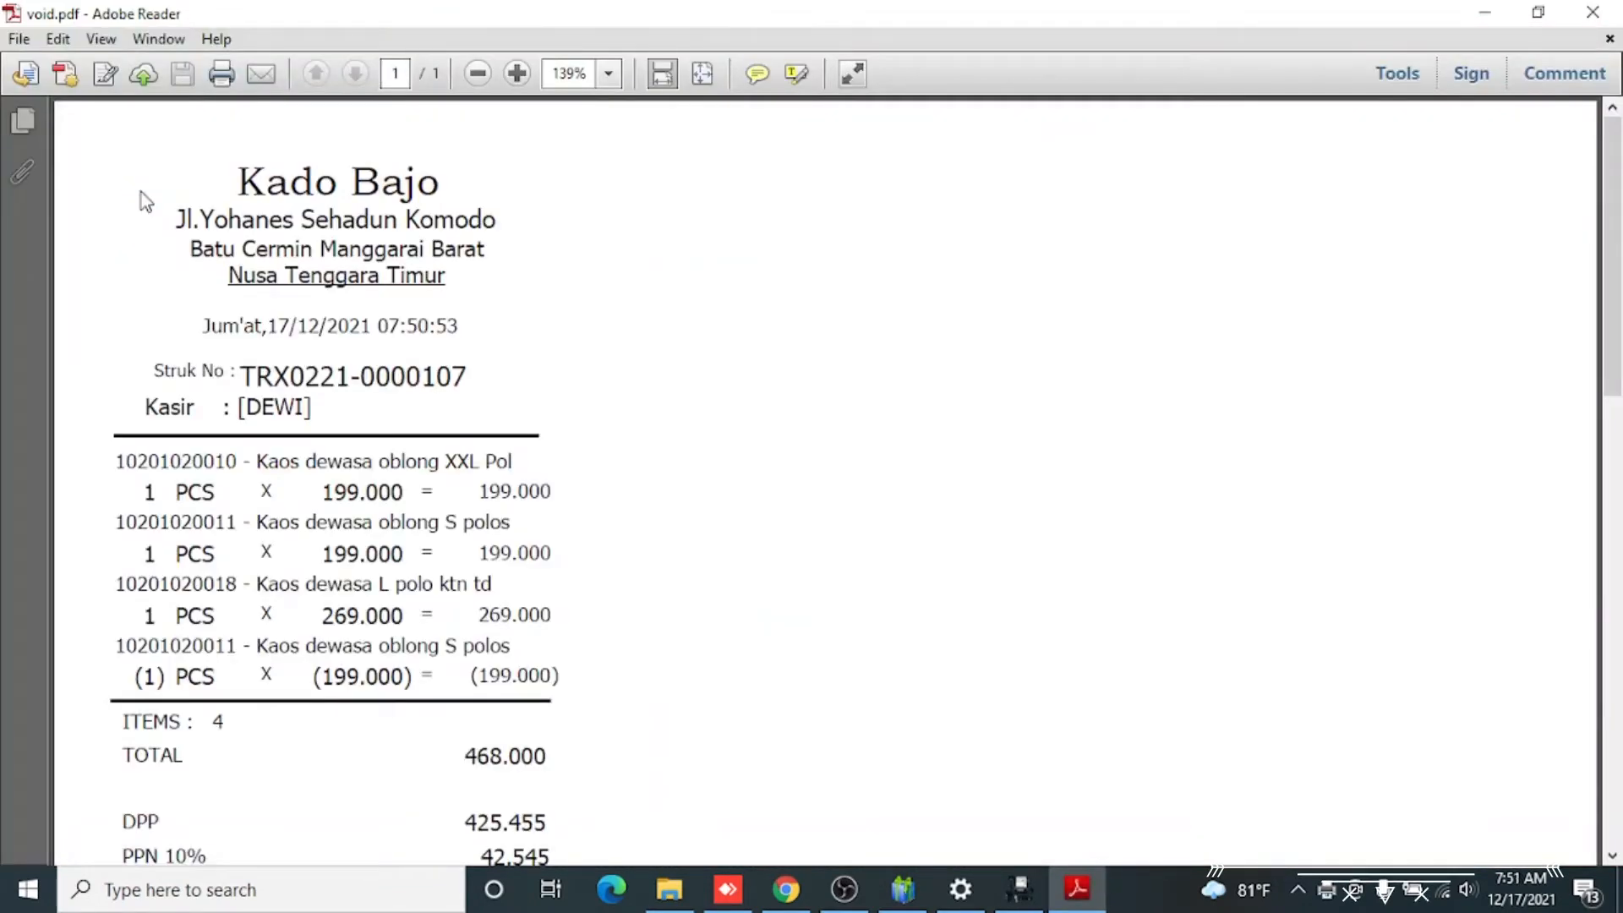
# Review the voided line, totals and change on the void.pdf receipt, close it and return to an empty sale
pyautogui.scroll(-3, 98, 300)
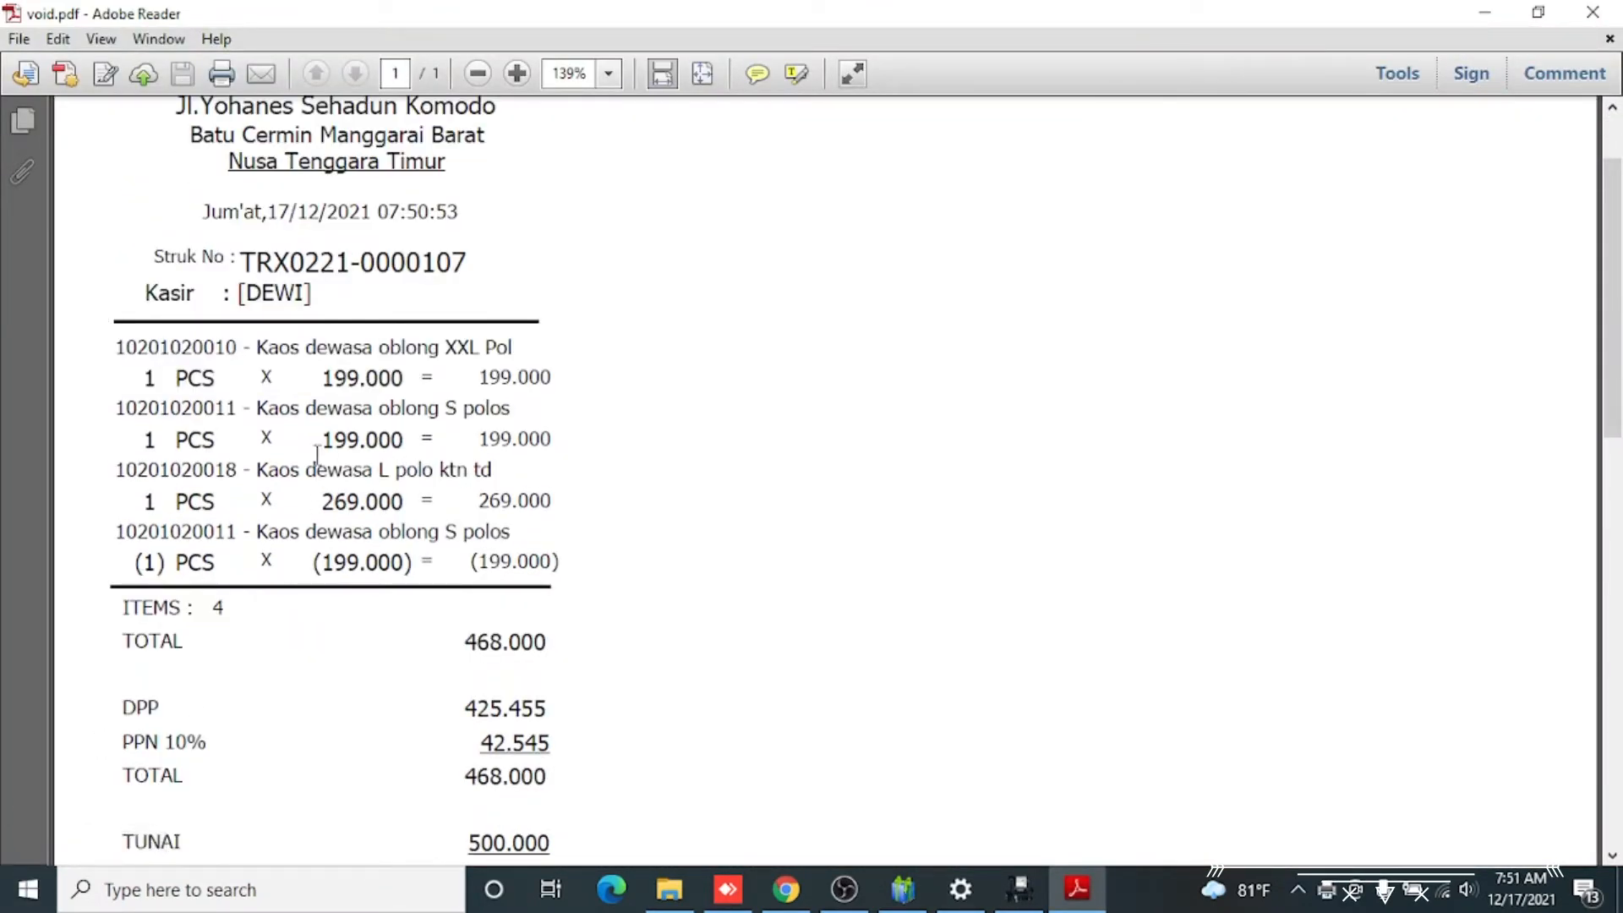
pyautogui.scroll(-1, 312, 448)
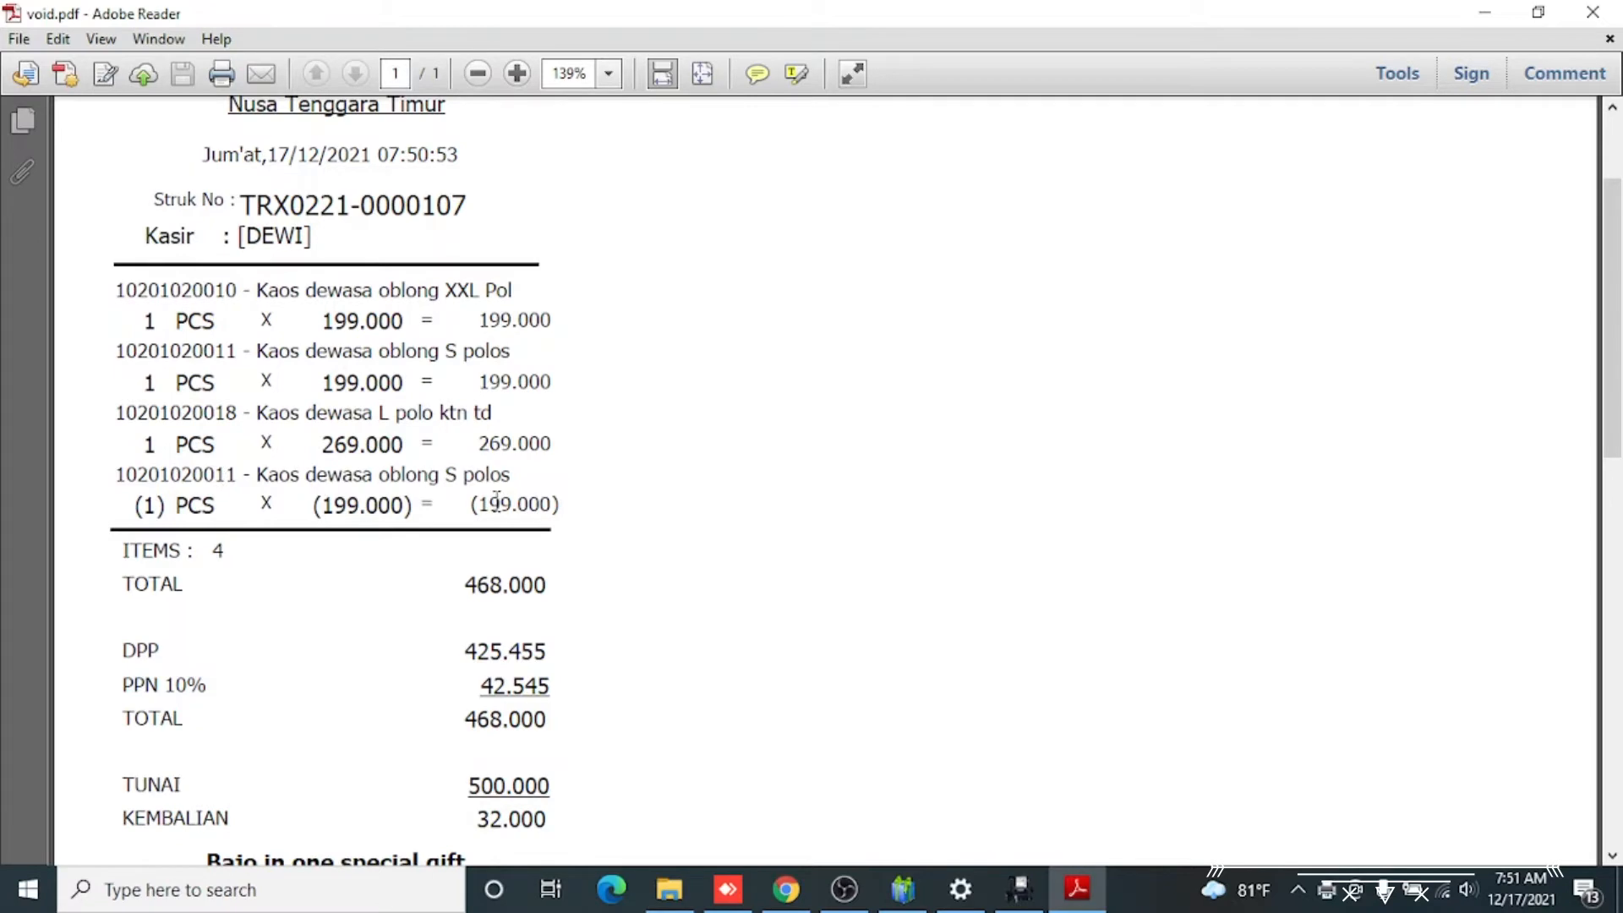
pyautogui.scroll(-1, 568, 499)
pyautogui.scroll(-2, 568, 500)
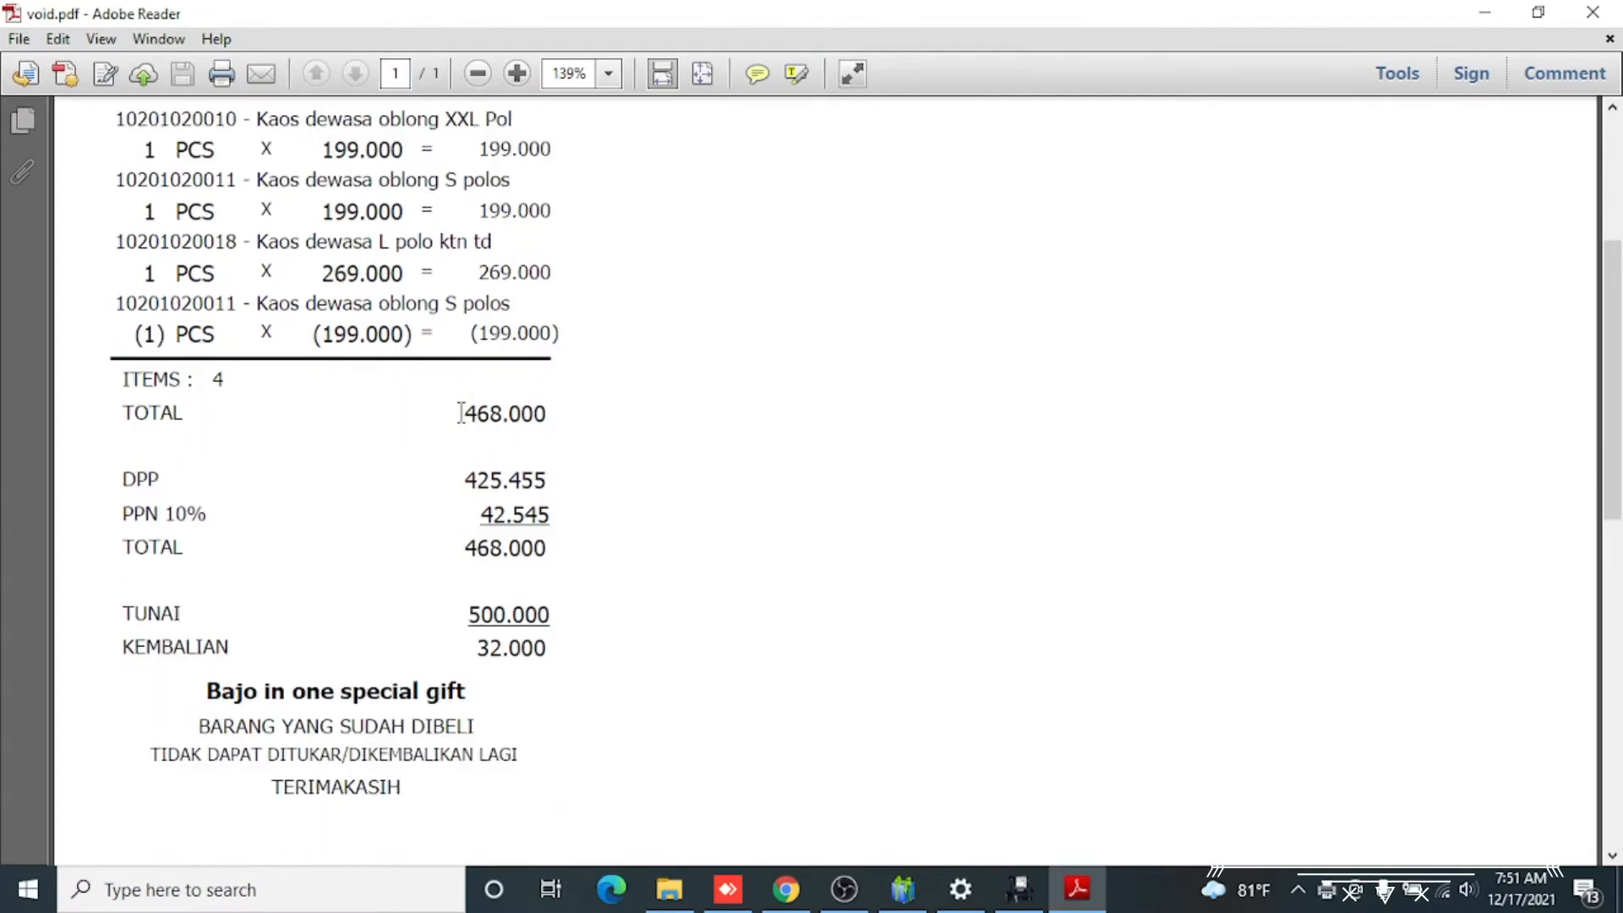
pyautogui.scroll(-3, 460, 415)
pyautogui.scroll(2, 507, 422)
pyautogui.scroll(3, 510, 441)
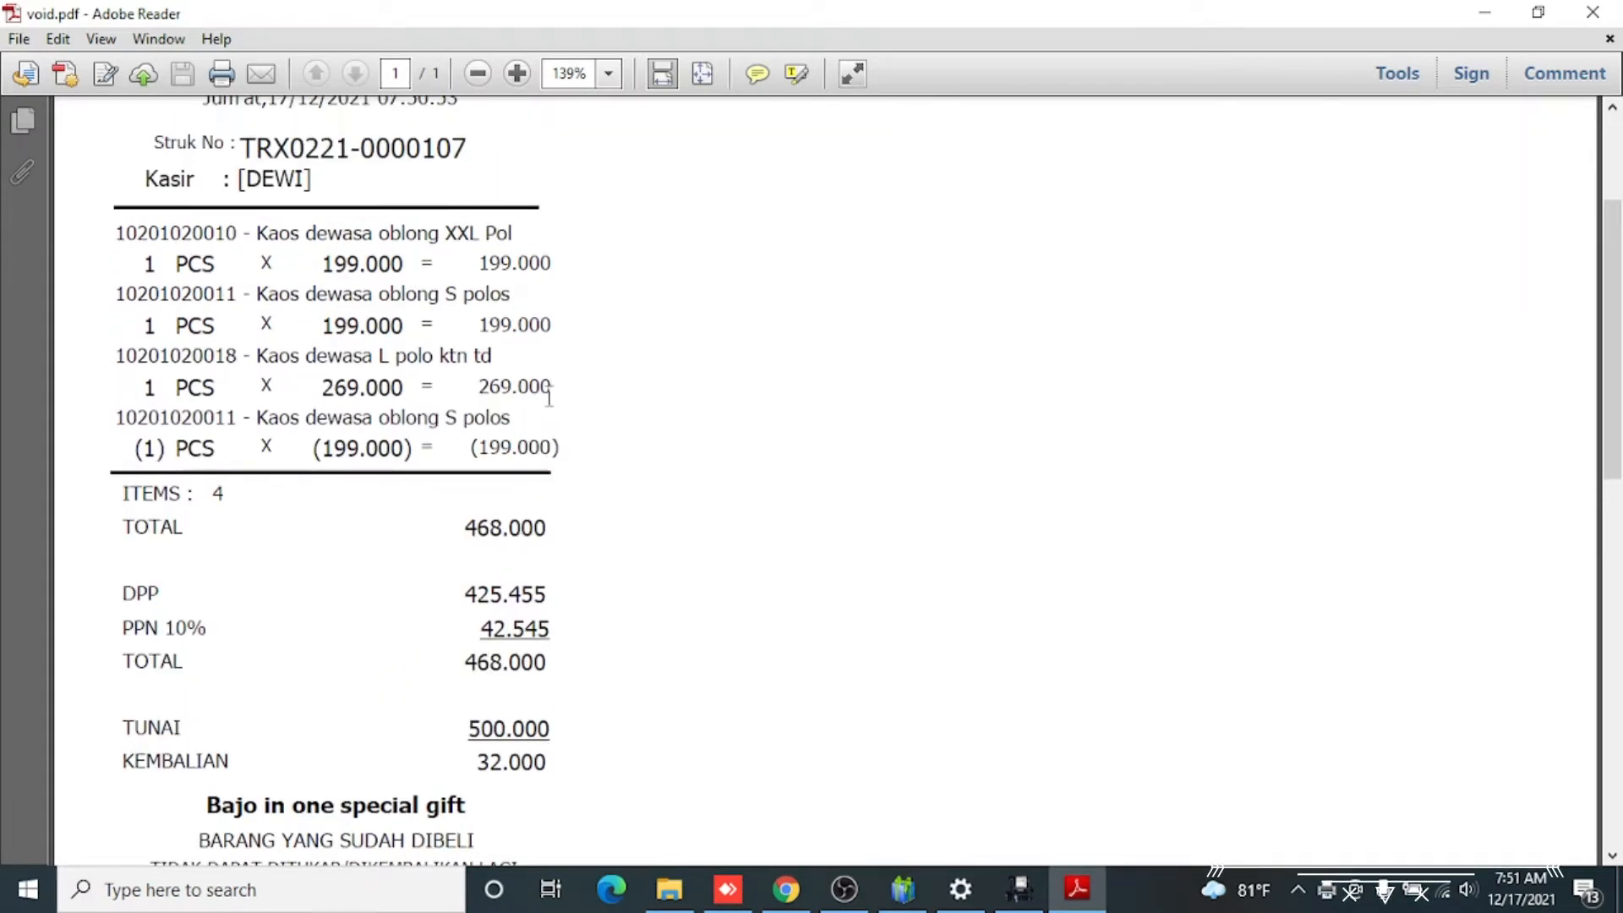
pyautogui.scroll(4, 591, 454)
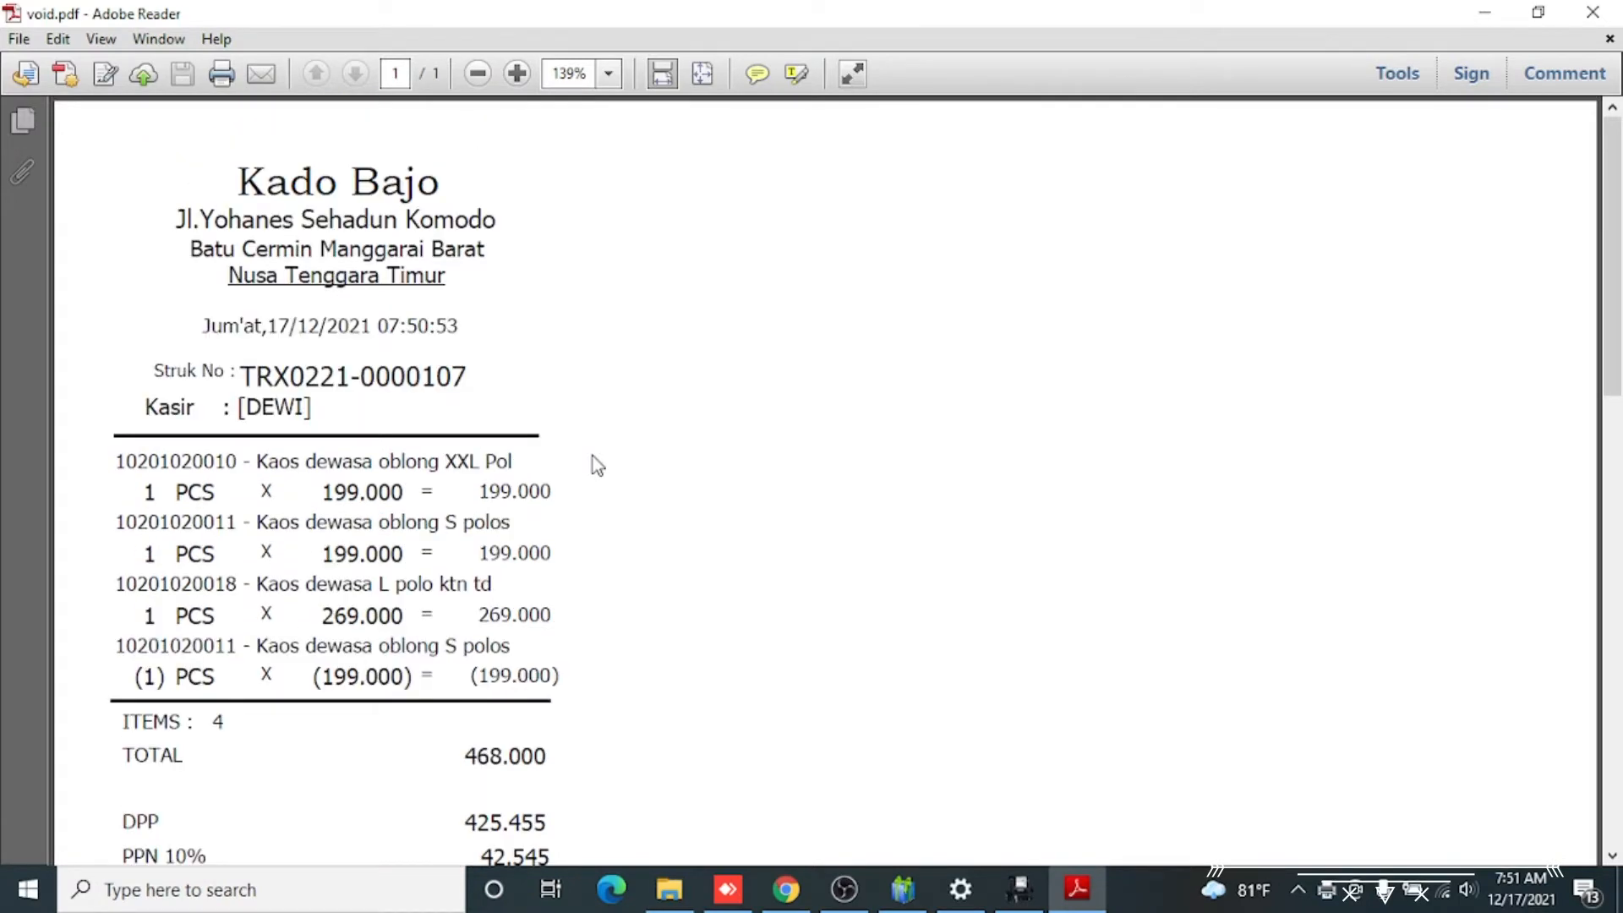
pyautogui.click(1592, 12)
pyautogui.press('Return')
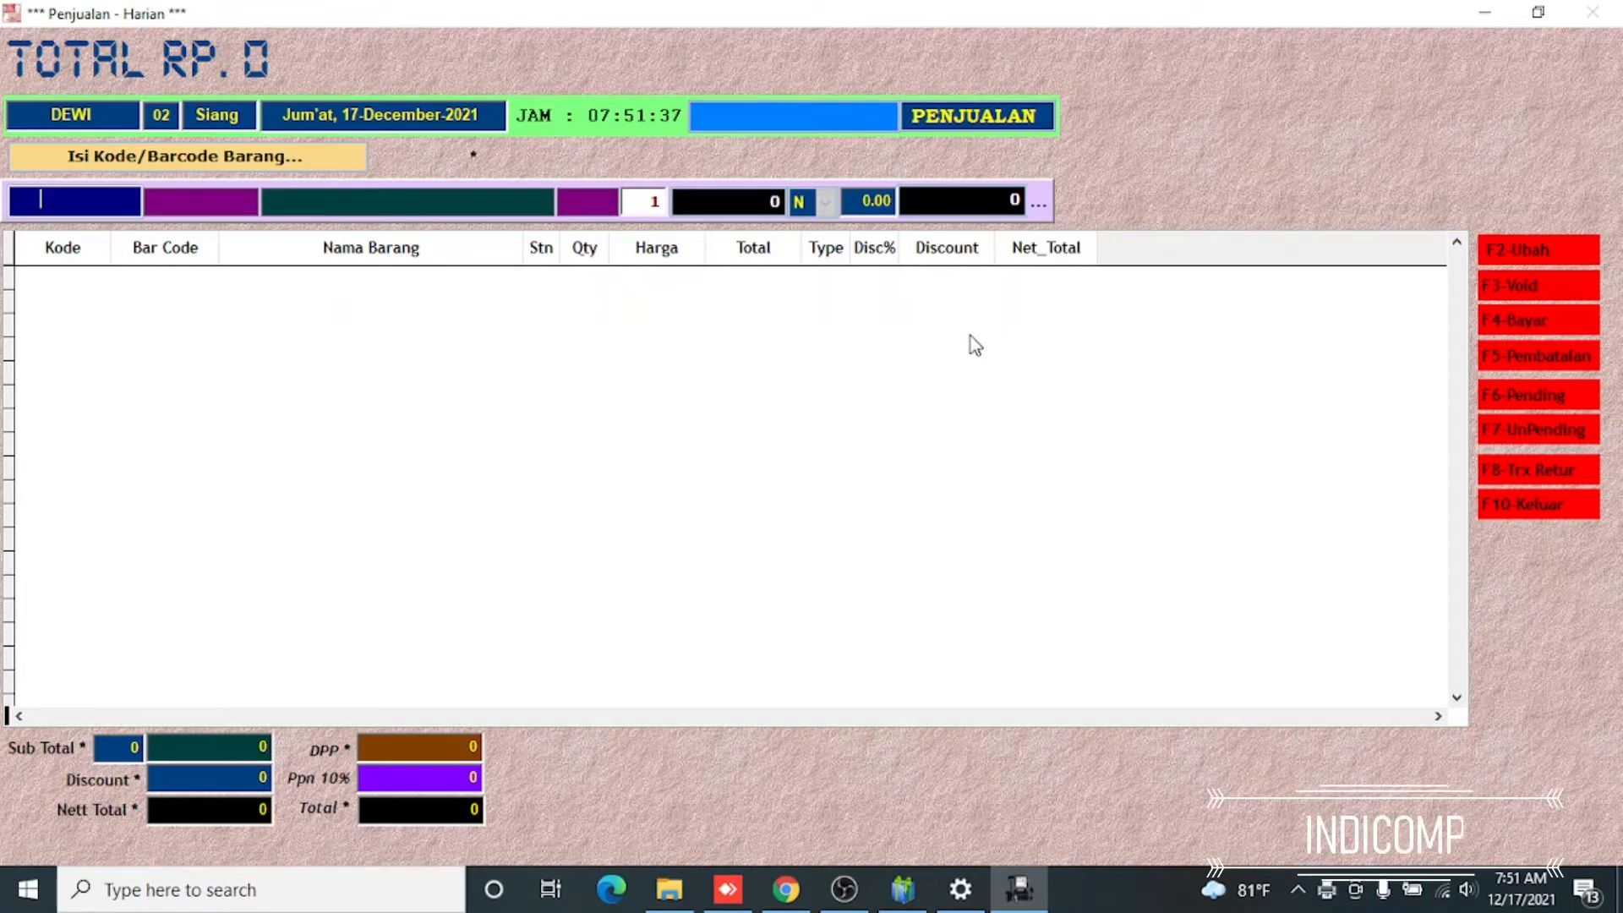
pyautogui.press('Return')
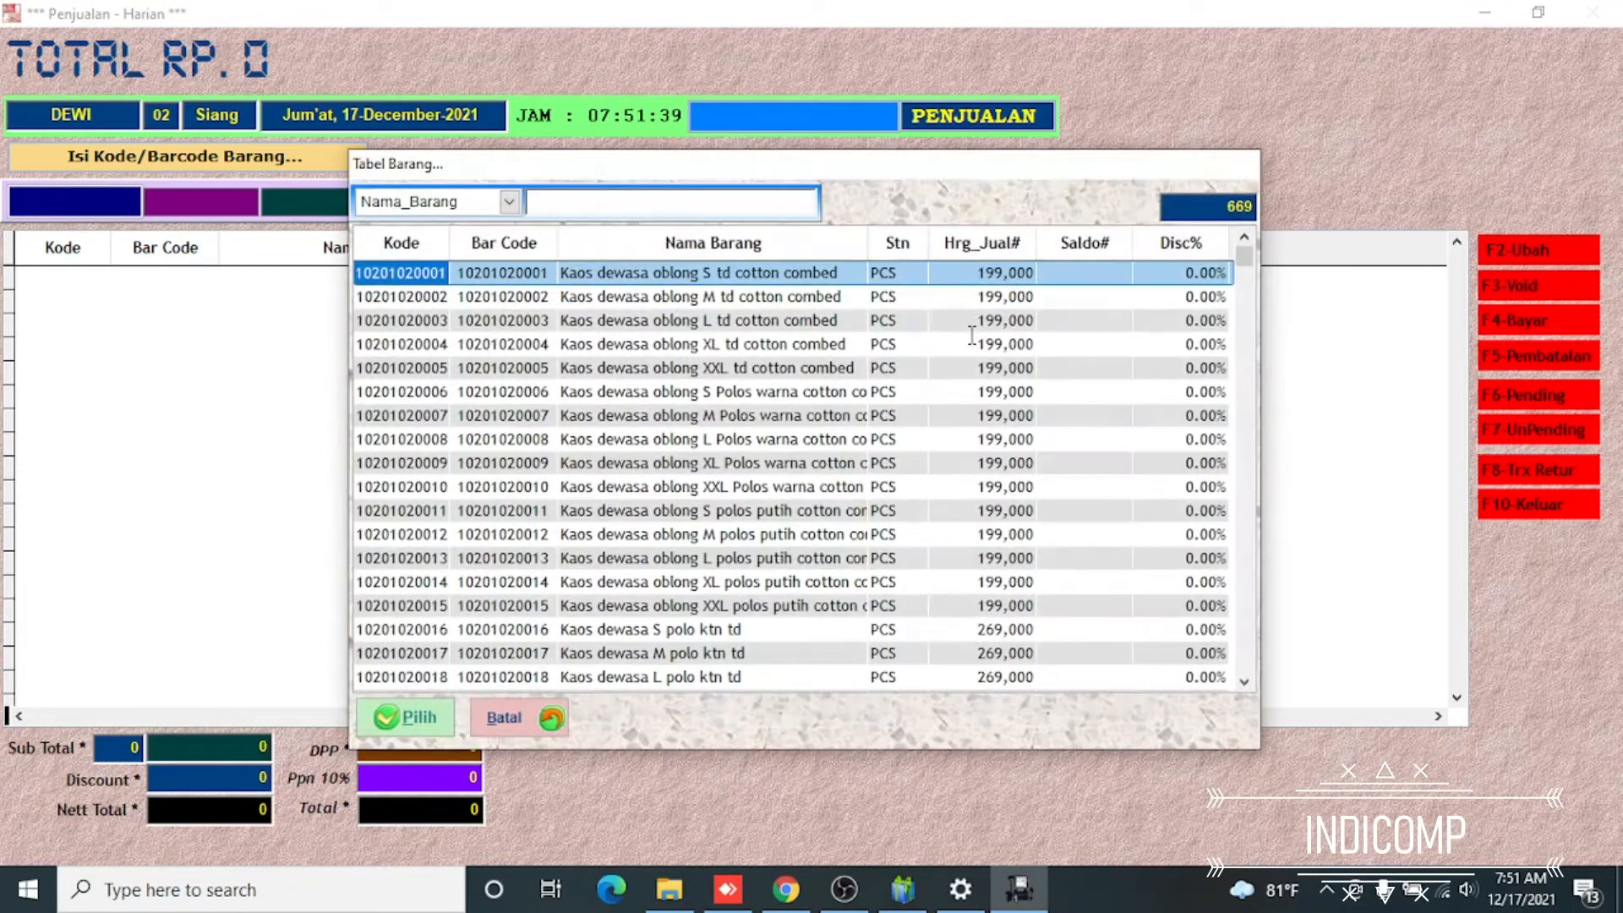
pyautogui.press('Down')
pyautogui.press('Down')
pyautogui.press('Down')
pyautogui.press('Down')
pyautogui.press('Down')
pyautogui.press('Return')
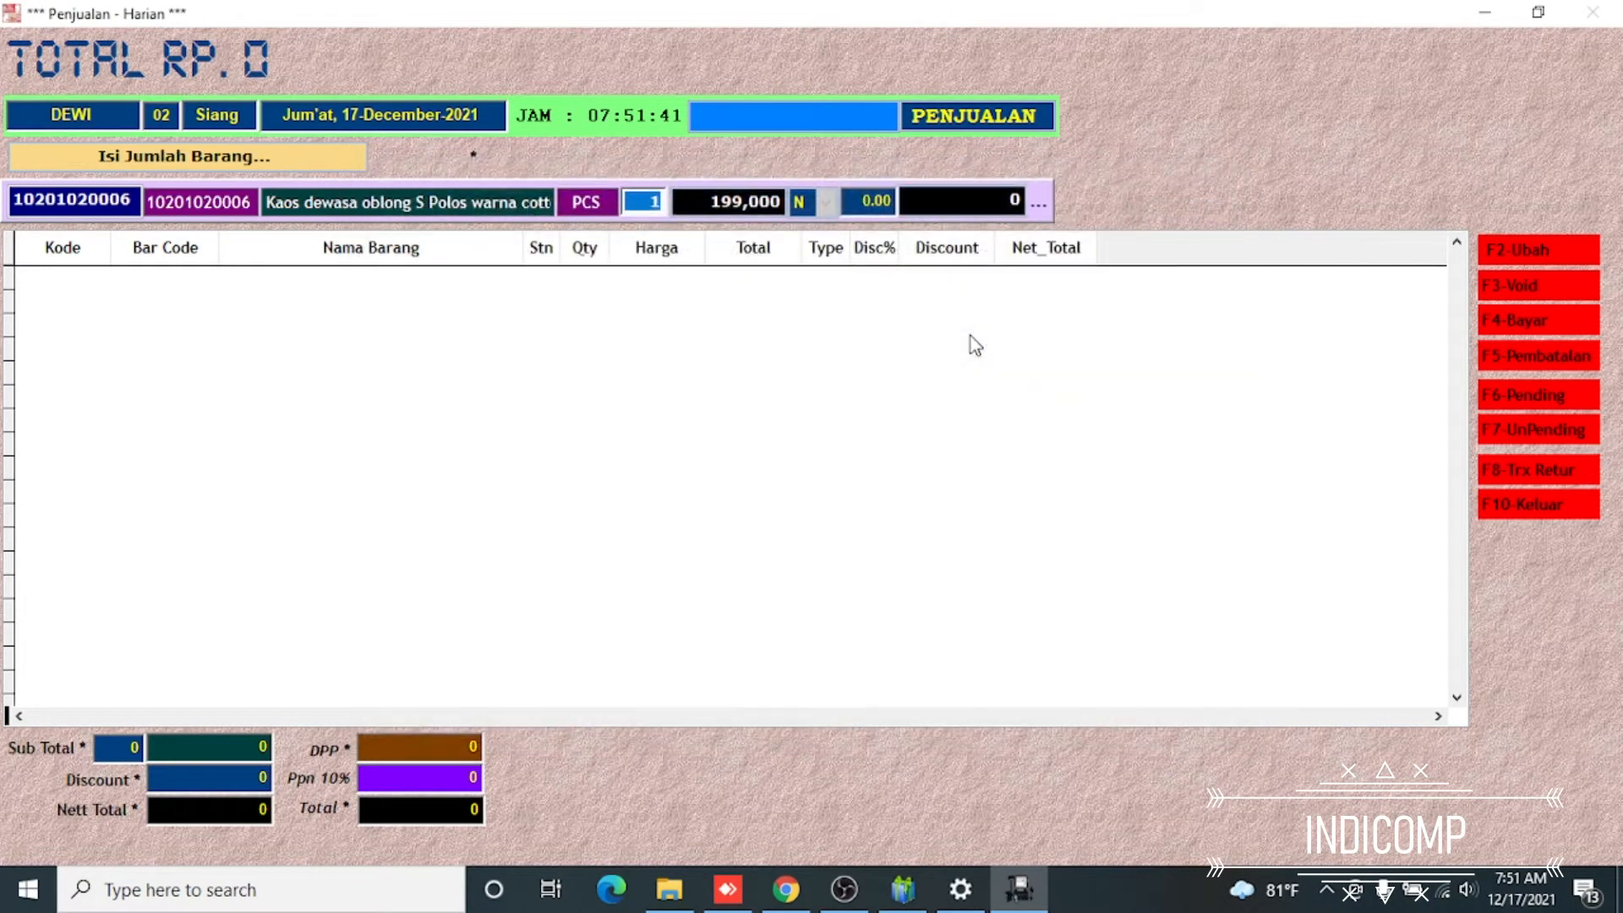
pyautogui.press('Return')
pyautogui.press('Return')
pyautogui.press('Down')
pyautogui.press('Down')
pyautogui.press('Down')
pyautogui.press('Down')
pyautogui.press('Down')
pyautogui.press('Down')
pyautogui.press('Down')
pyautogui.press('Down')
pyautogui.press('Down')
pyautogui.press('Down')
pyautogui.press('Down')
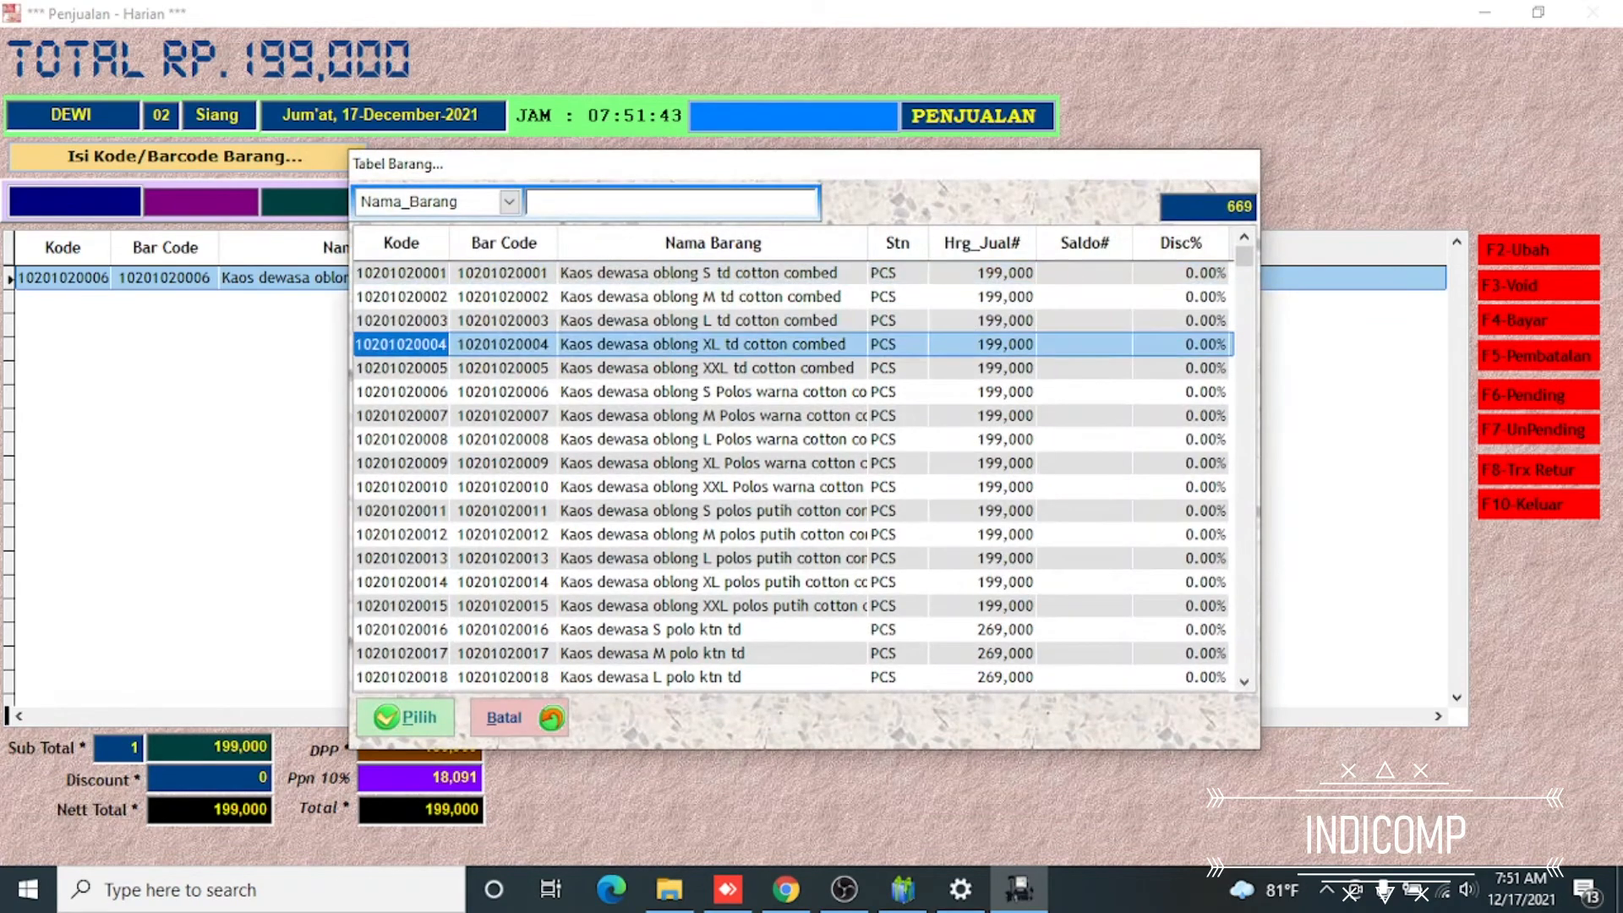
pyautogui.press('Return')
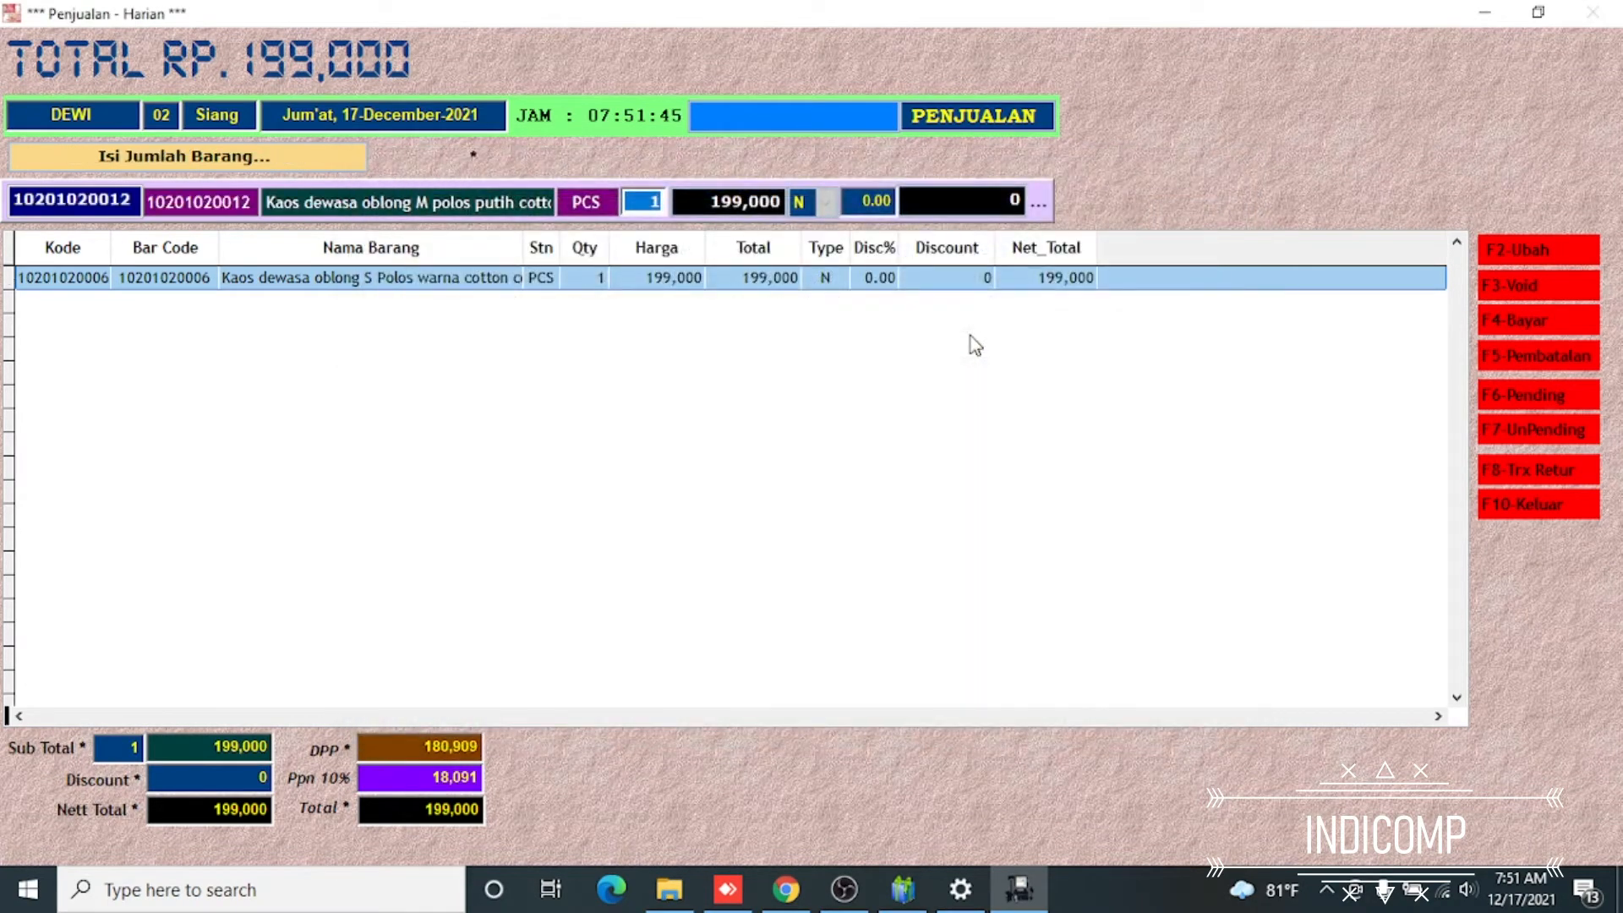
pyautogui.press('Return')
pyautogui.press('Return')
pyautogui.press('Down')
pyautogui.press('Down')
pyautogui.press('Down')
pyautogui.press('Down')
pyautogui.press('Down')
pyautogui.press('Down')
pyautogui.press('Down')
pyautogui.press('Down')
pyautogui.press('Down')
pyautogui.press('Down')
pyautogui.press('Down')
pyautogui.press('Down')
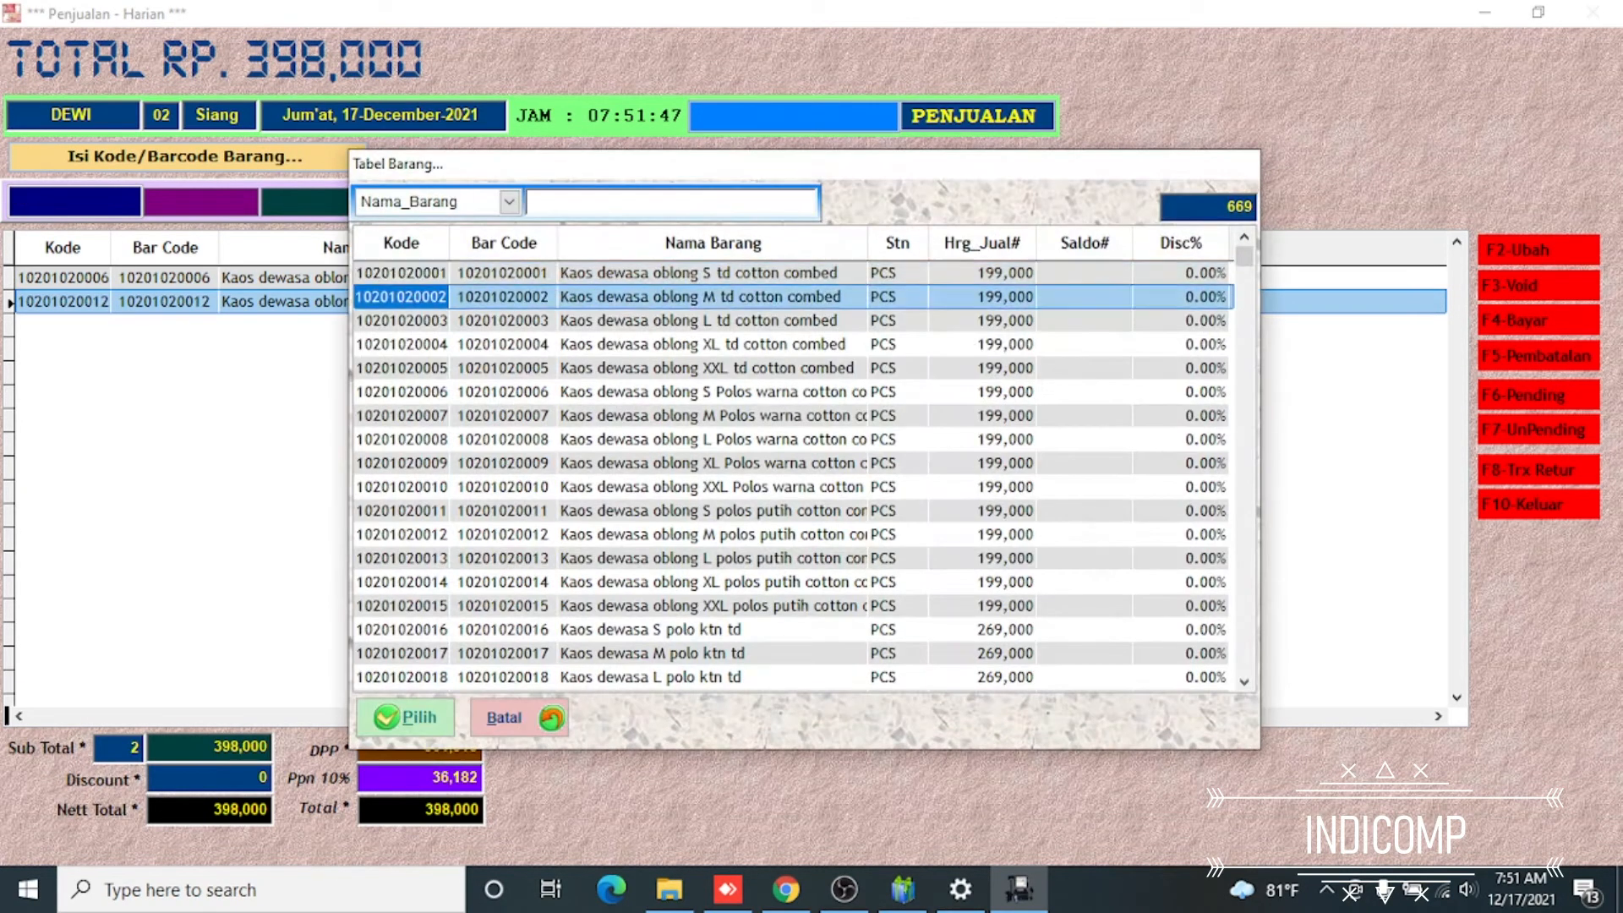
pyautogui.press('Down')
pyautogui.press('Down')
pyautogui.press('Down')
pyautogui.press('Down')
pyautogui.press('Down')
pyautogui.press('Down')
pyautogui.press('Down')
pyautogui.press('Return')
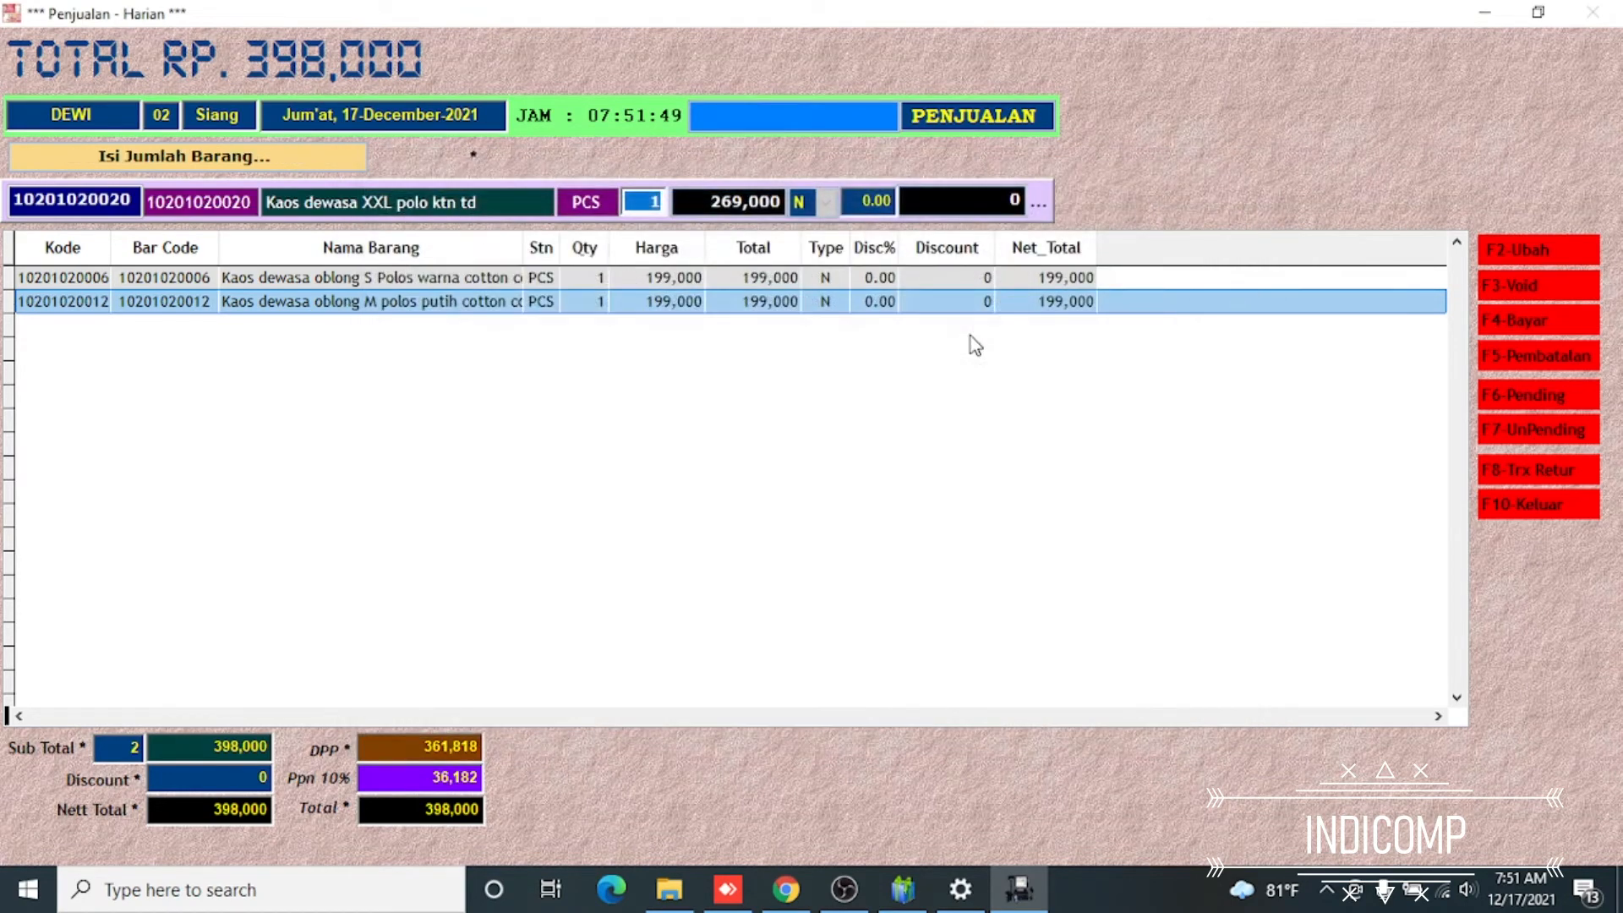
pyautogui.press('Return')
pyautogui.press('Return')
pyautogui.press('Down')
pyautogui.press('Down')
pyautogui.press('Down')
pyautogui.press('Down')
pyautogui.press('Down')
pyautogui.press('Down')
pyautogui.press('Down')
pyautogui.press('Down')
pyautogui.press('Down')
pyautogui.press('Down')
pyautogui.press('Down')
pyautogui.press('Down')
pyautogui.press('Down')
pyautogui.press('Down')
pyautogui.press('Down')
pyautogui.press('Down')
pyautogui.press('Down')
pyautogui.press('Down')
pyautogui.press('Down')
pyautogui.press('Down')
pyautogui.press('Down')
pyautogui.press('Down')
pyautogui.press('Down')
pyautogui.press('Down')
pyautogui.press('Down')
pyautogui.press('Down')
pyautogui.press('Down')
pyautogui.press('Down')
pyautogui.press('Down')
pyautogui.press('Down')
pyautogui.press('Down')
pyautogui.press('Down')
pyautogui.press('Down')
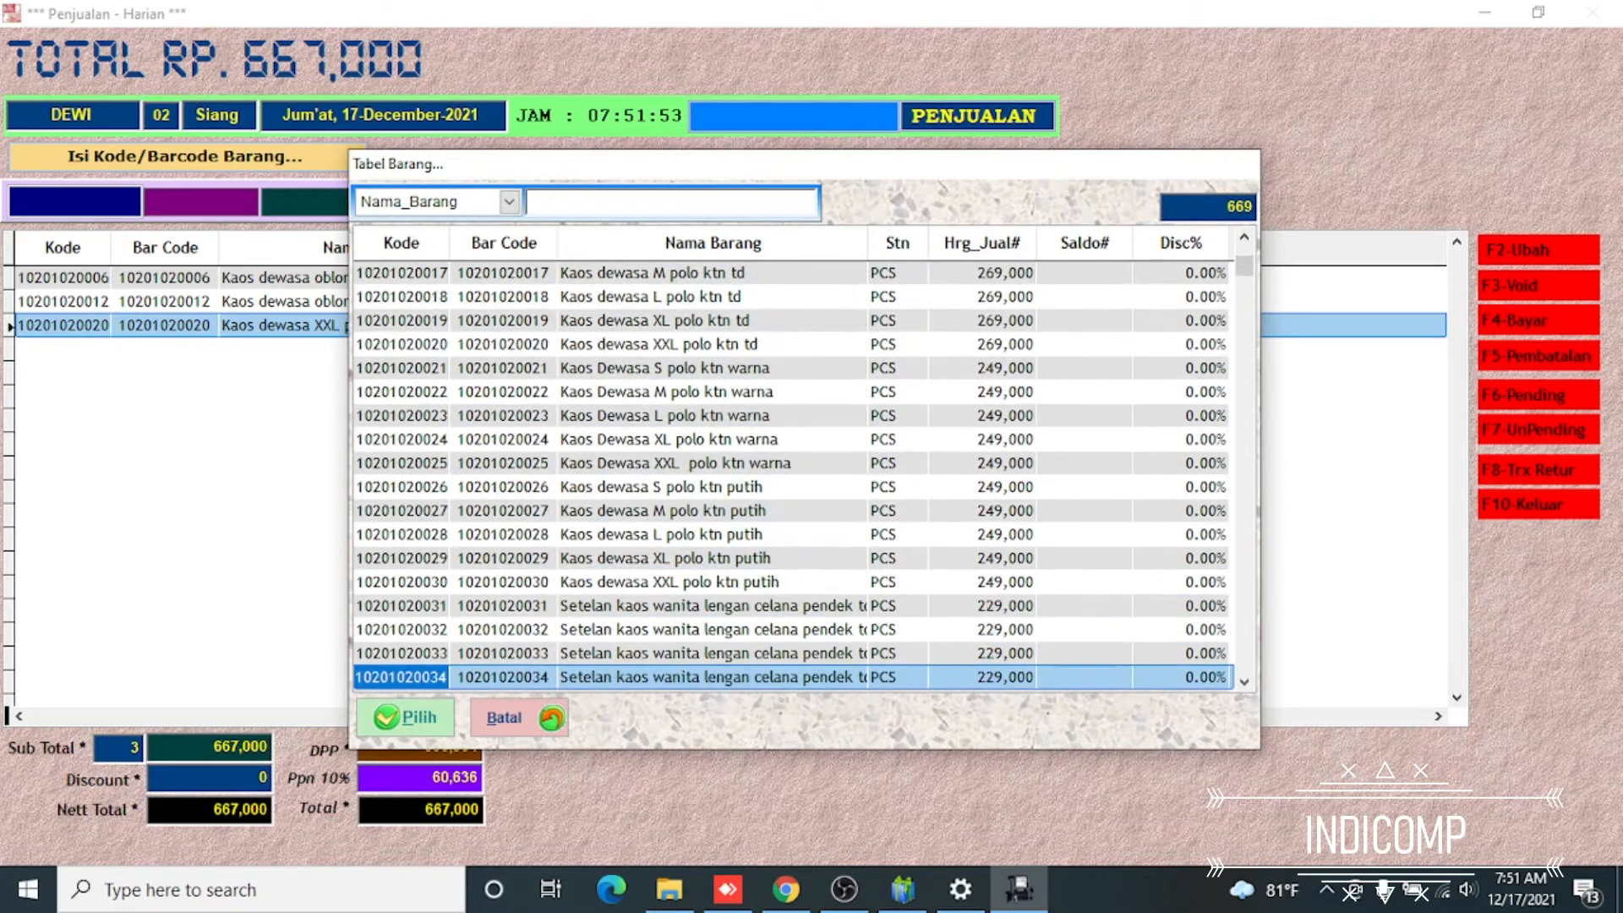
pyautogui.press('Return')
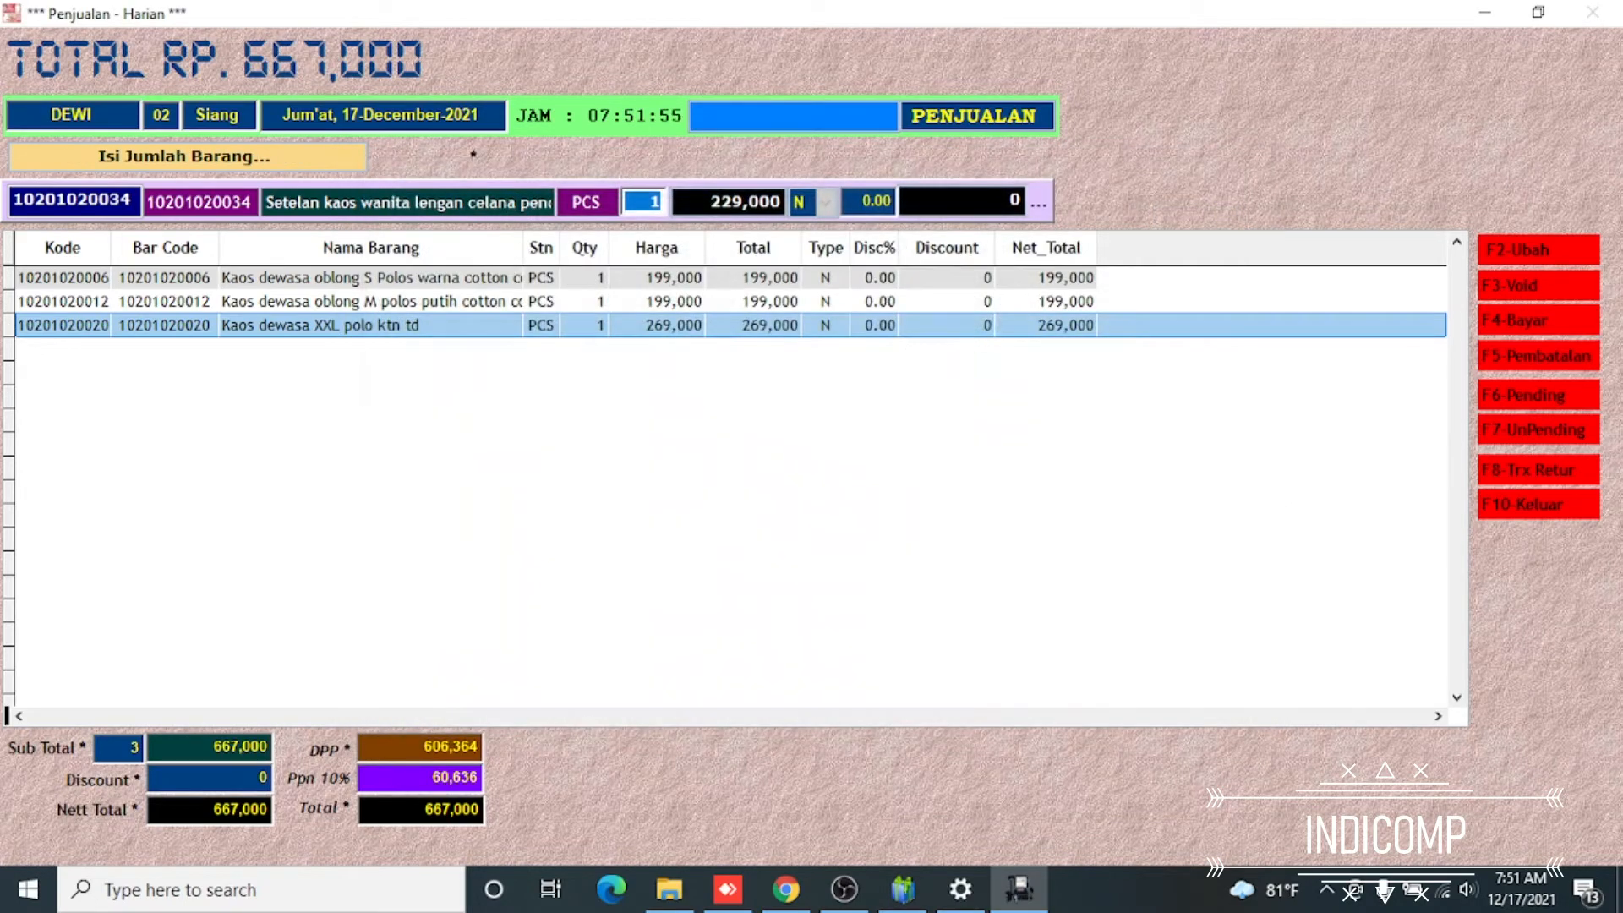
pyautogui.press('Return')
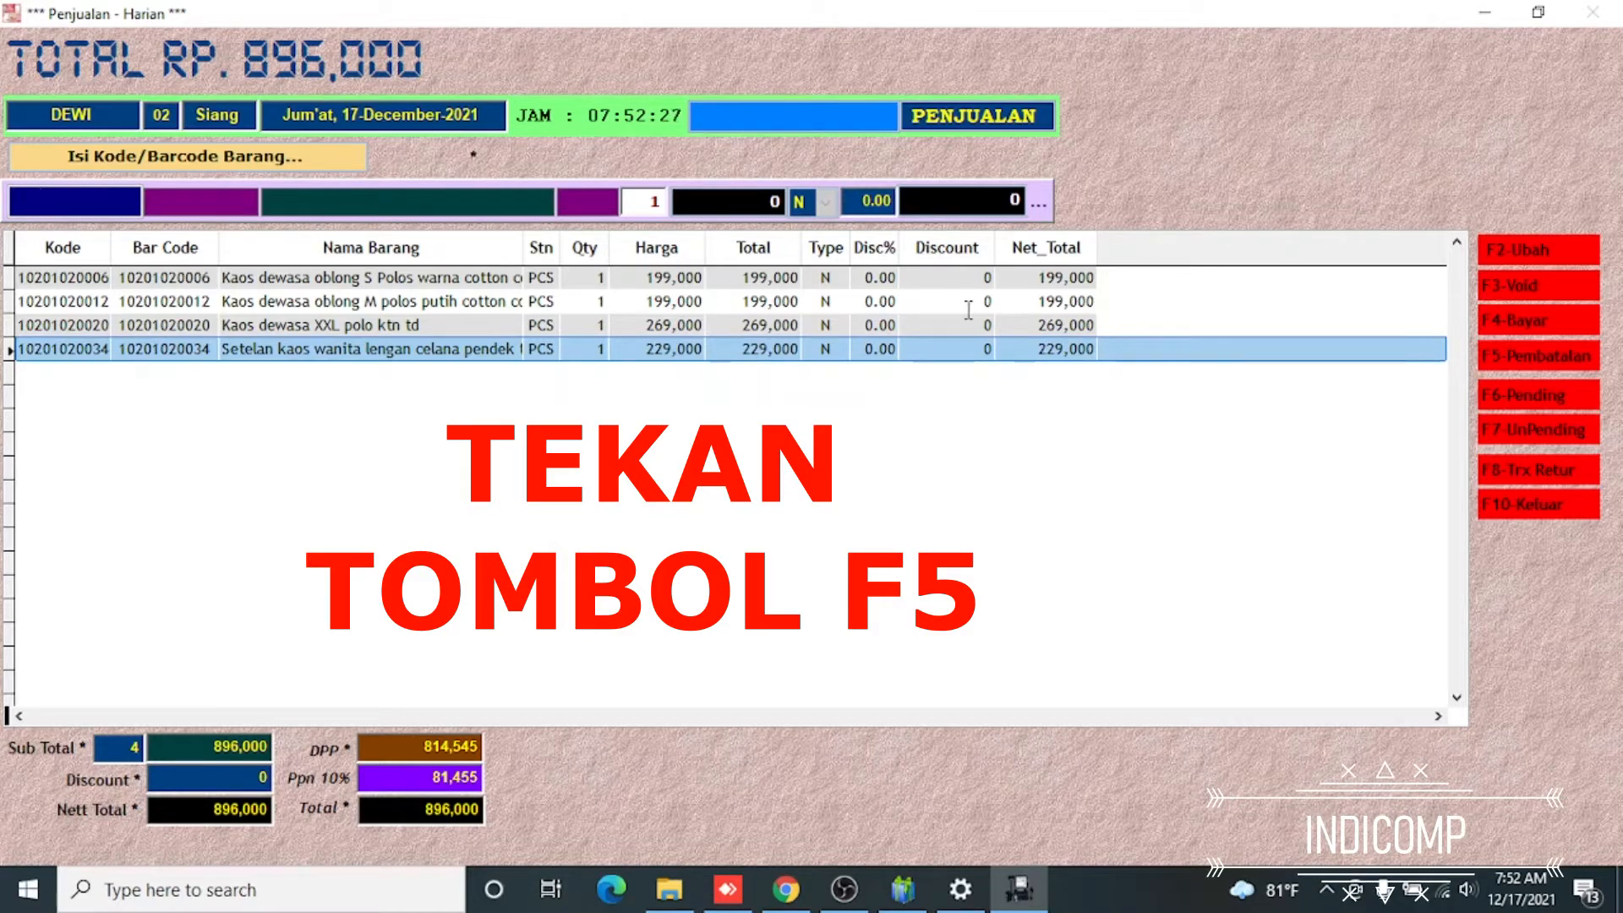
# Start cancelling the whole transaction and authorise it with the administrator's user name and password
pyautogui.press('F5')
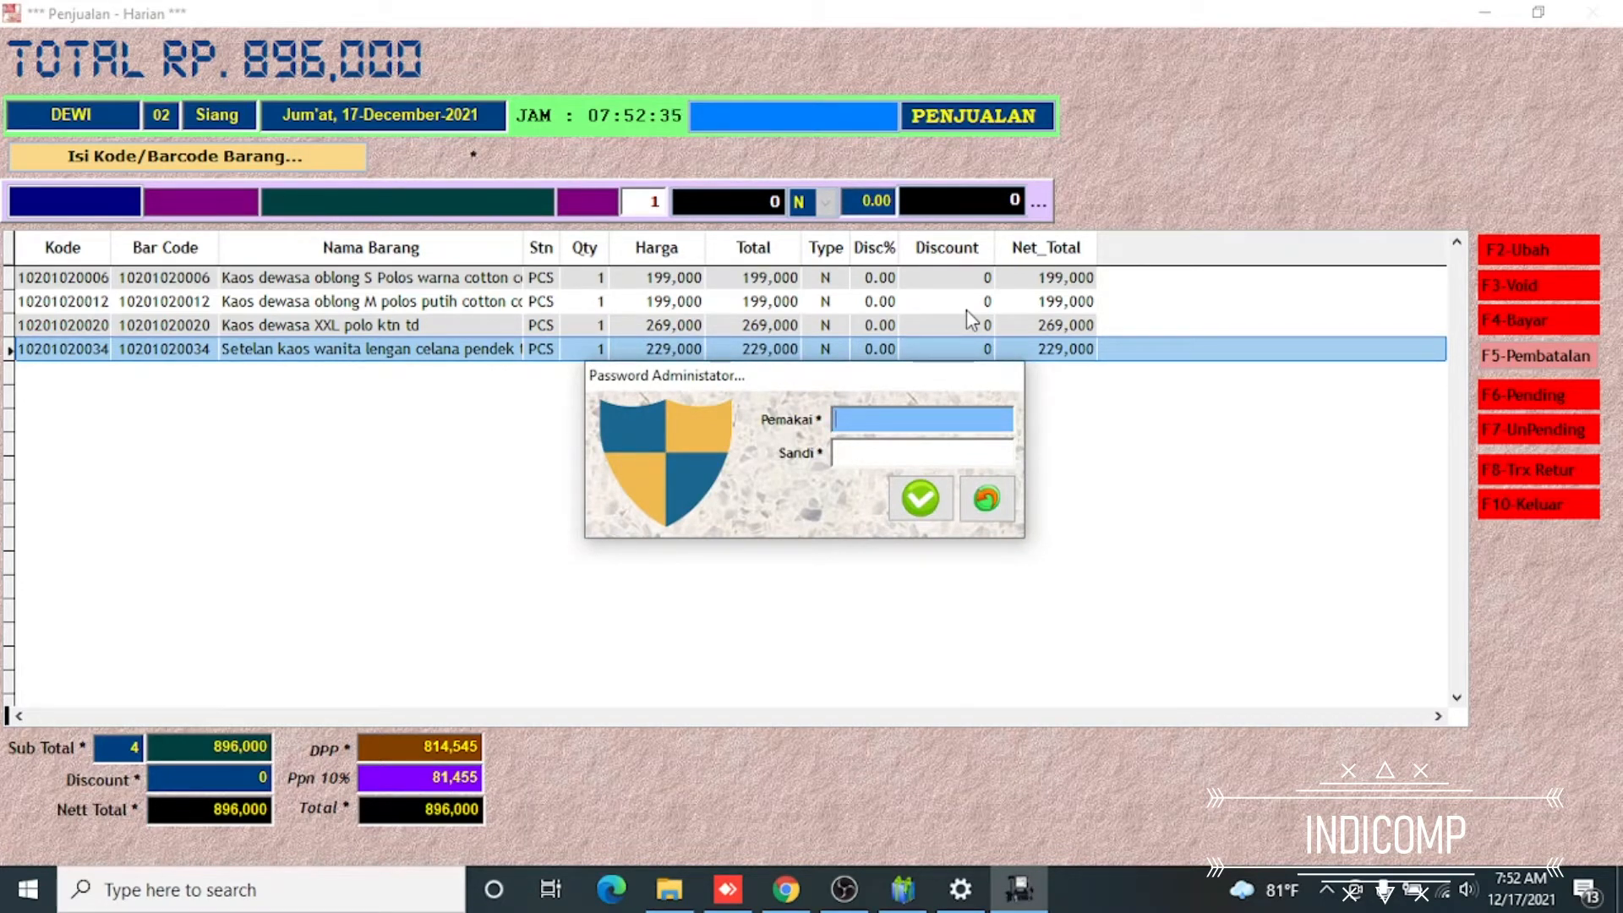
pyautogui.write('INDI')
pyautogui.press('Return')
pyautogui.write('@@@@@@')
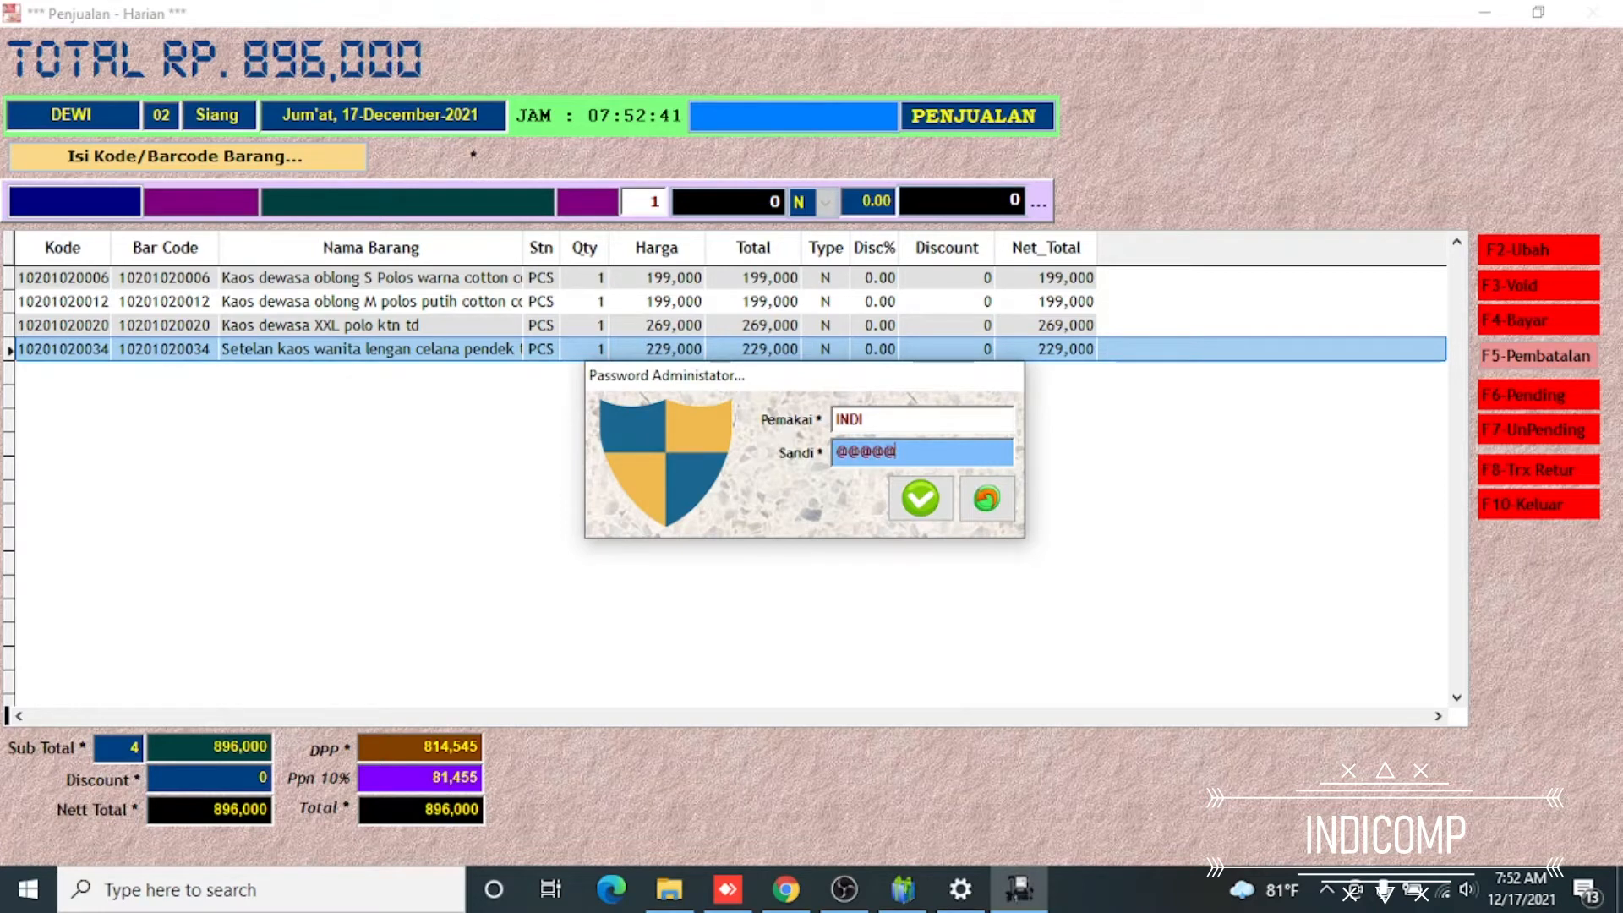
pyautogui.press('Return')
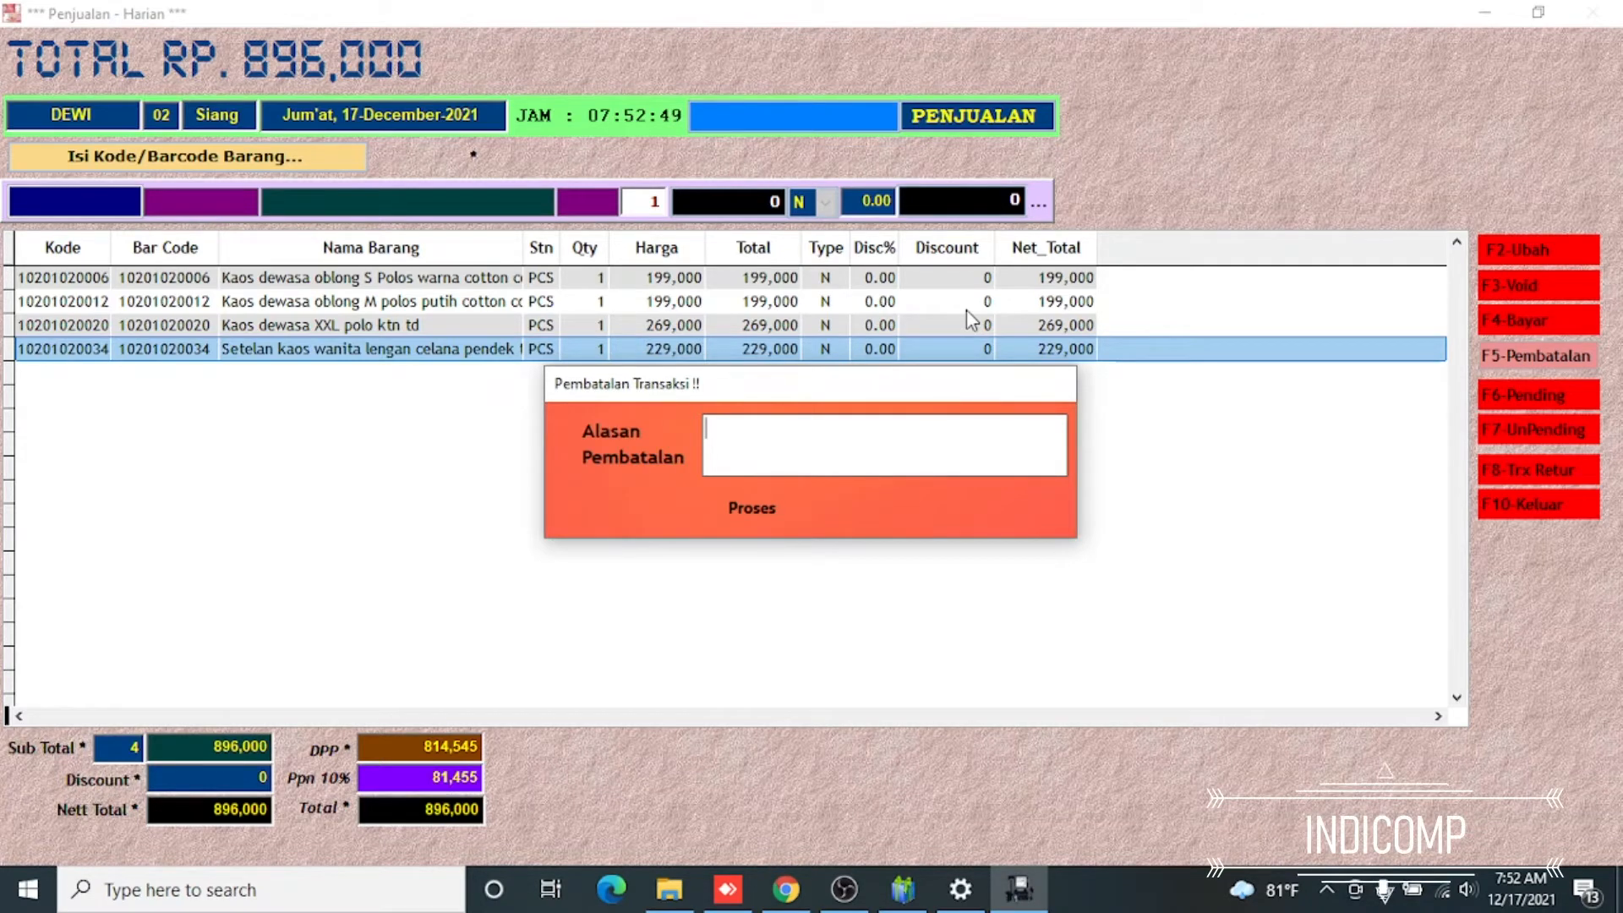
# Enter CUSTOMER TIDAK BELI as the cancellation reason and process the cancellation
pyautogui.write('CUST')
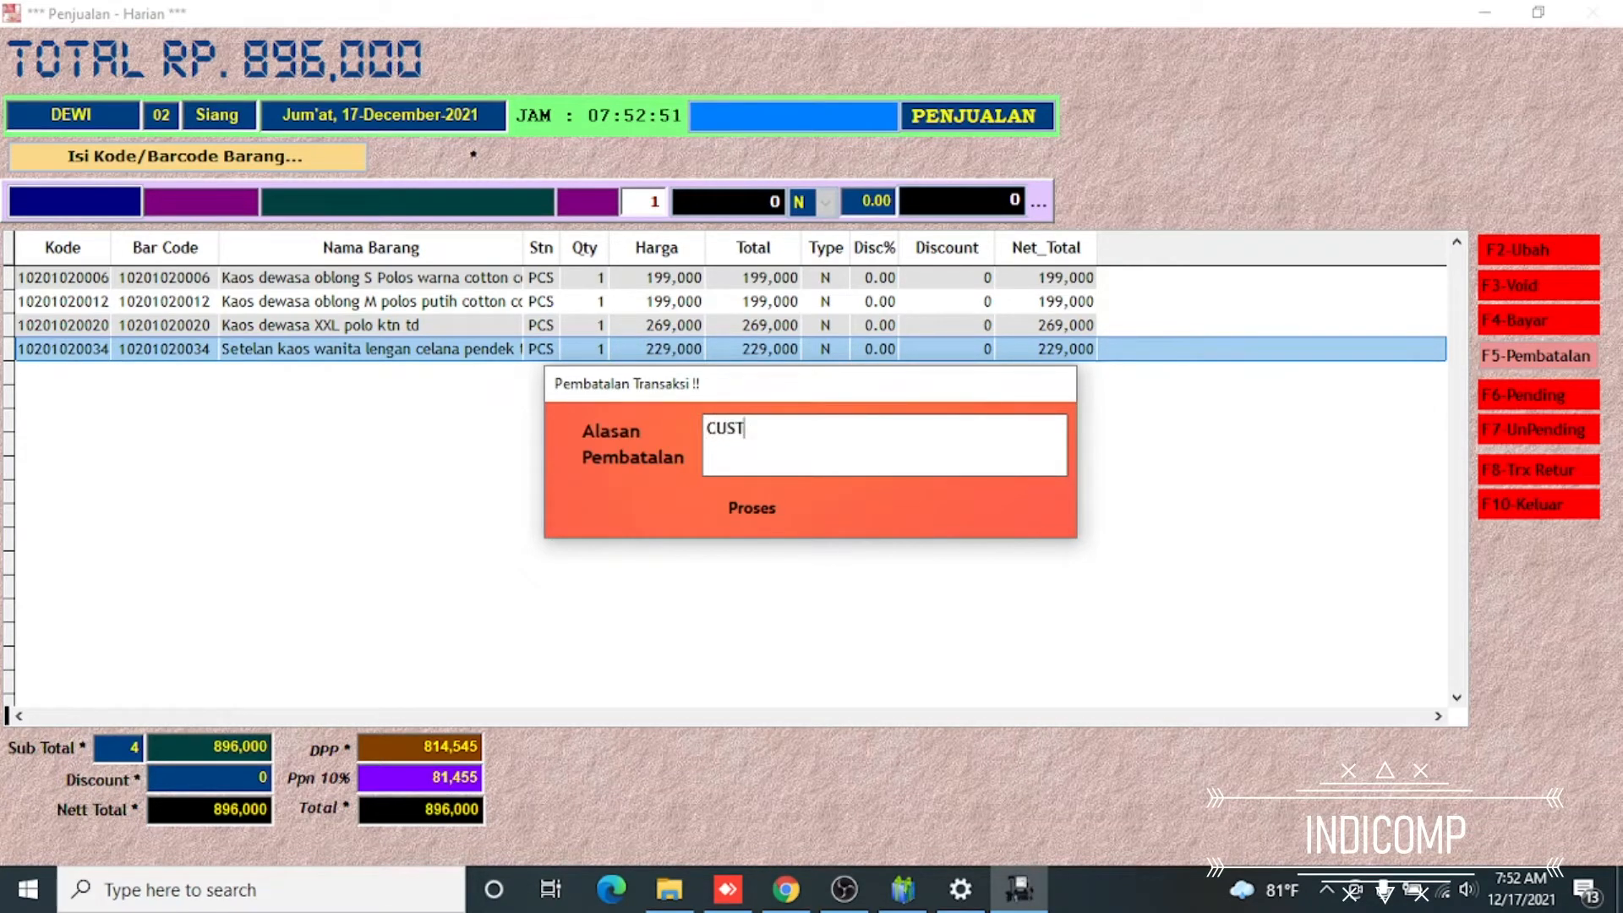
pyautogui.write('OMER TIDAK BELI')
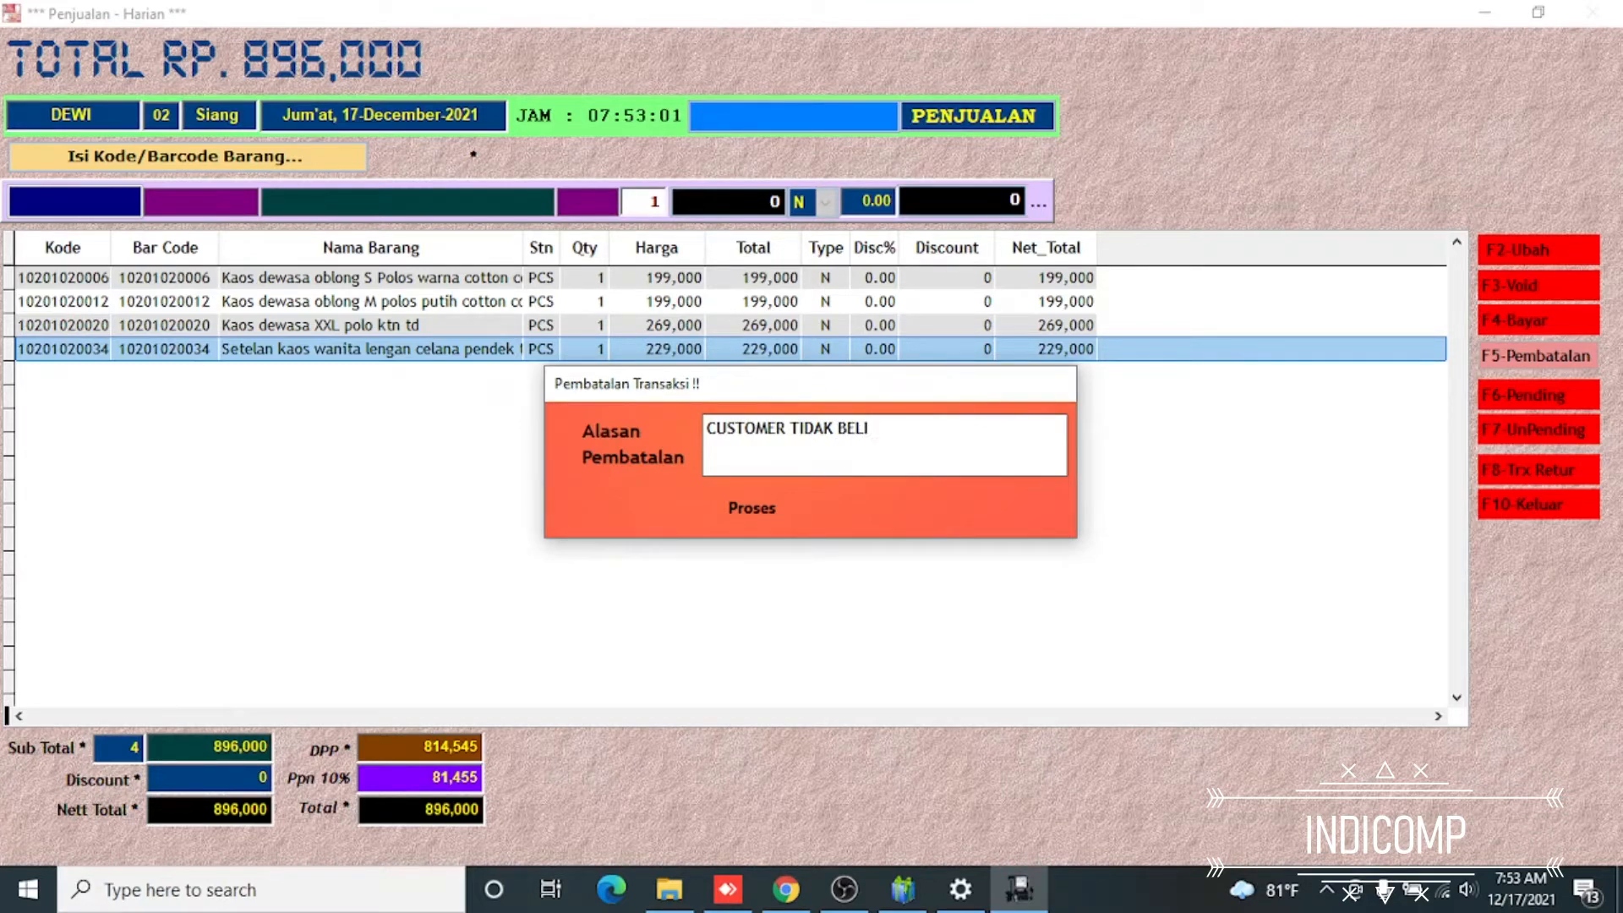
pyautogui.press('Return')
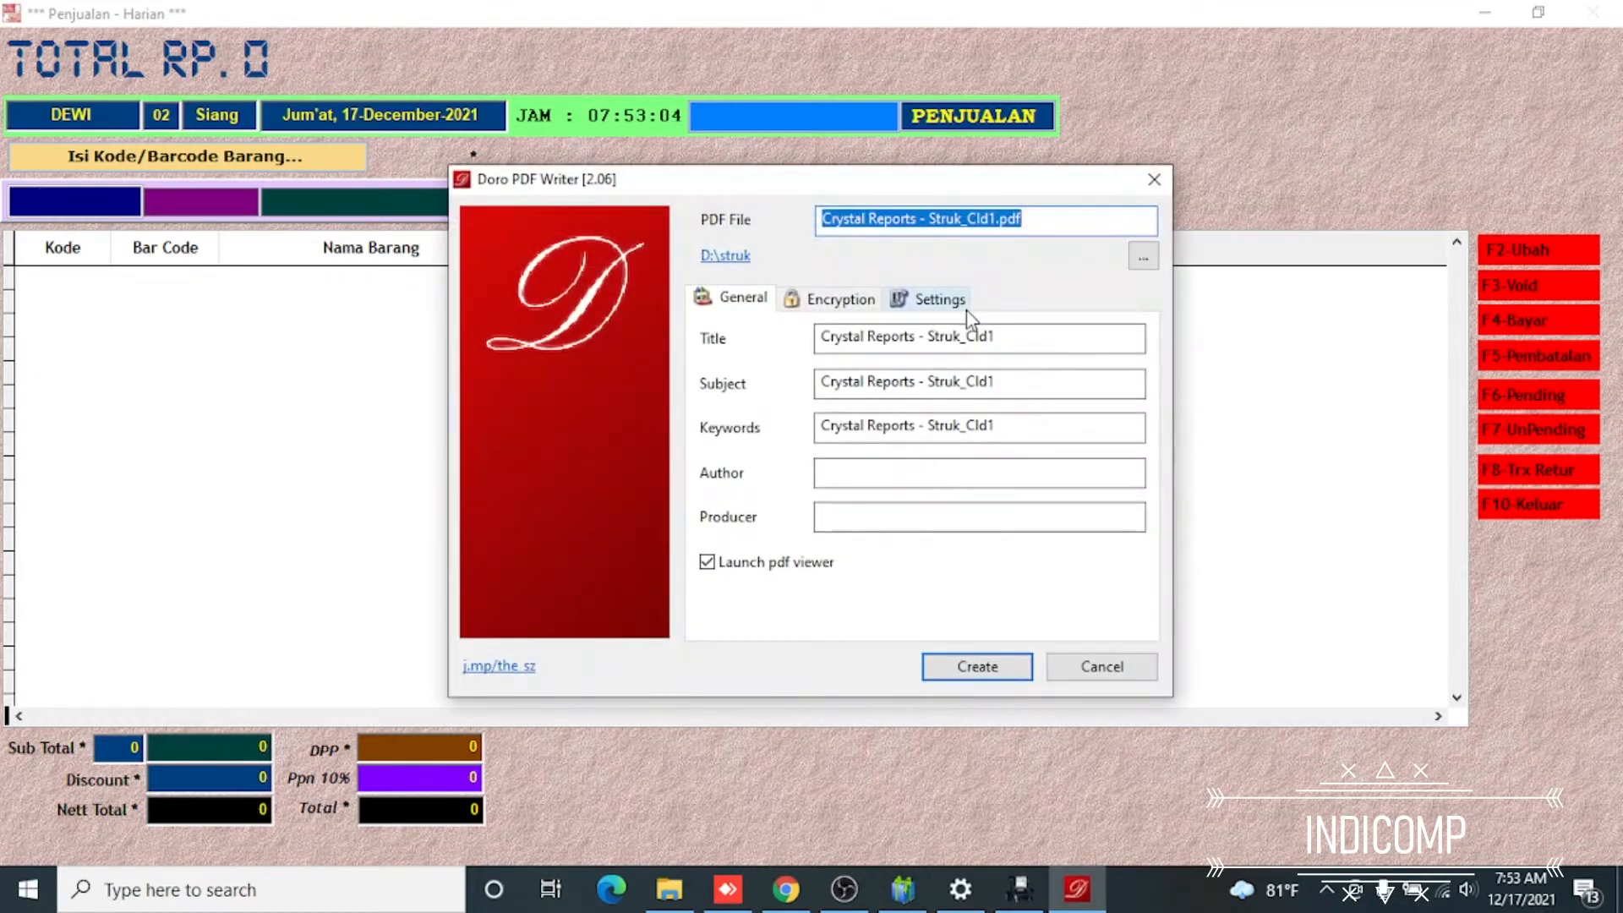
# Save the cancellation receipt as a PDF named pembatalan
pyautogui.write('p')
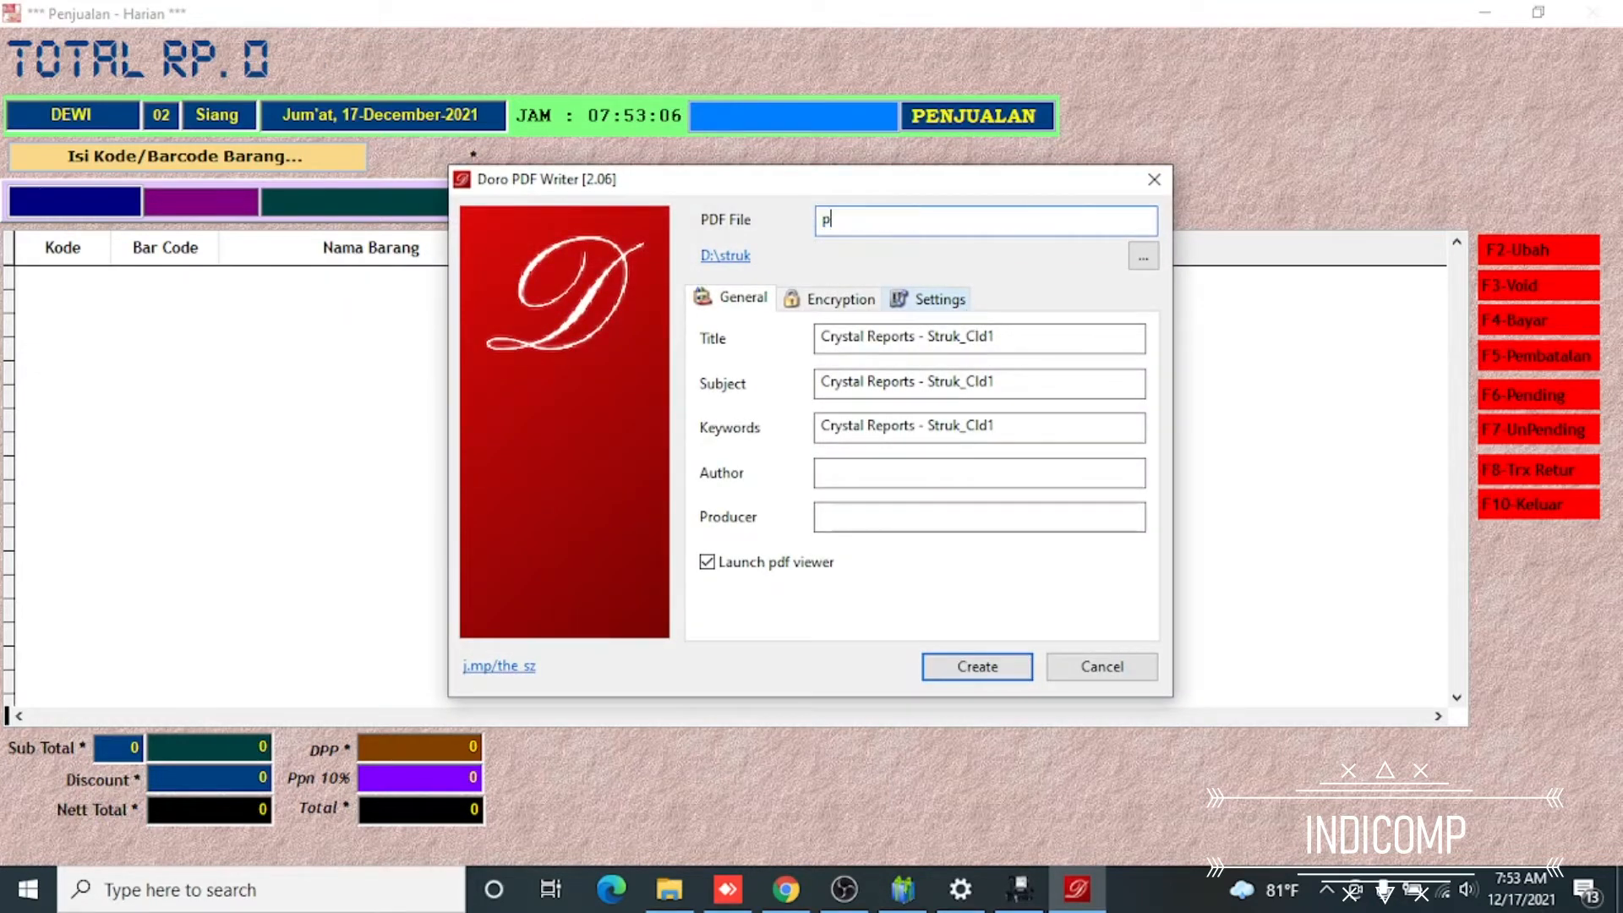
pyautogui.write('embatalan')
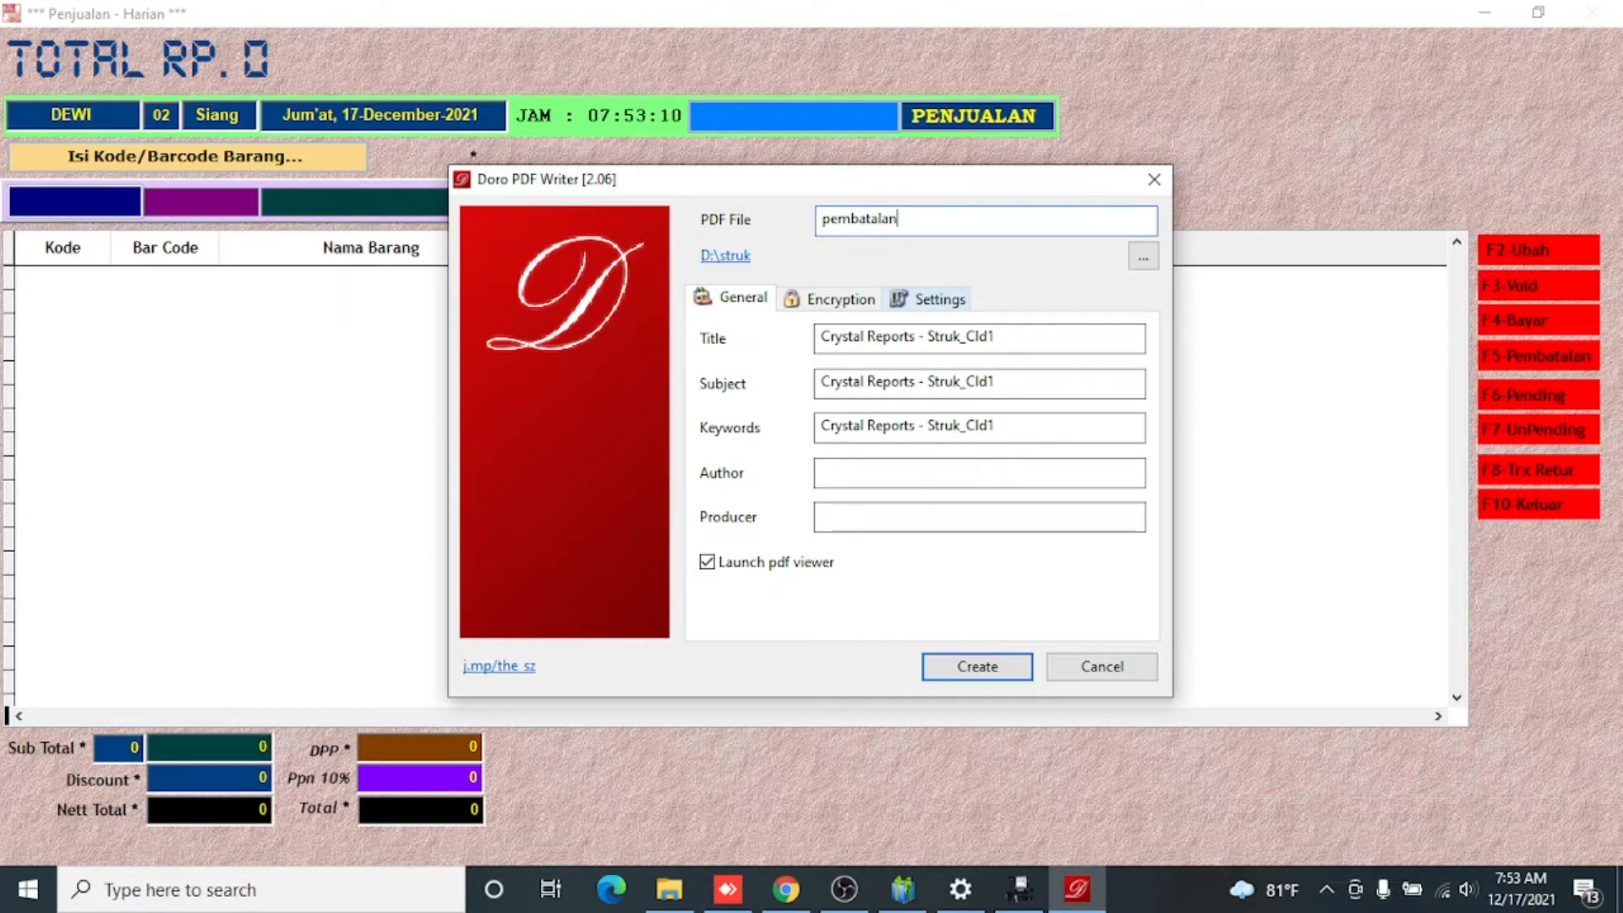
pyautogui.press('Return')
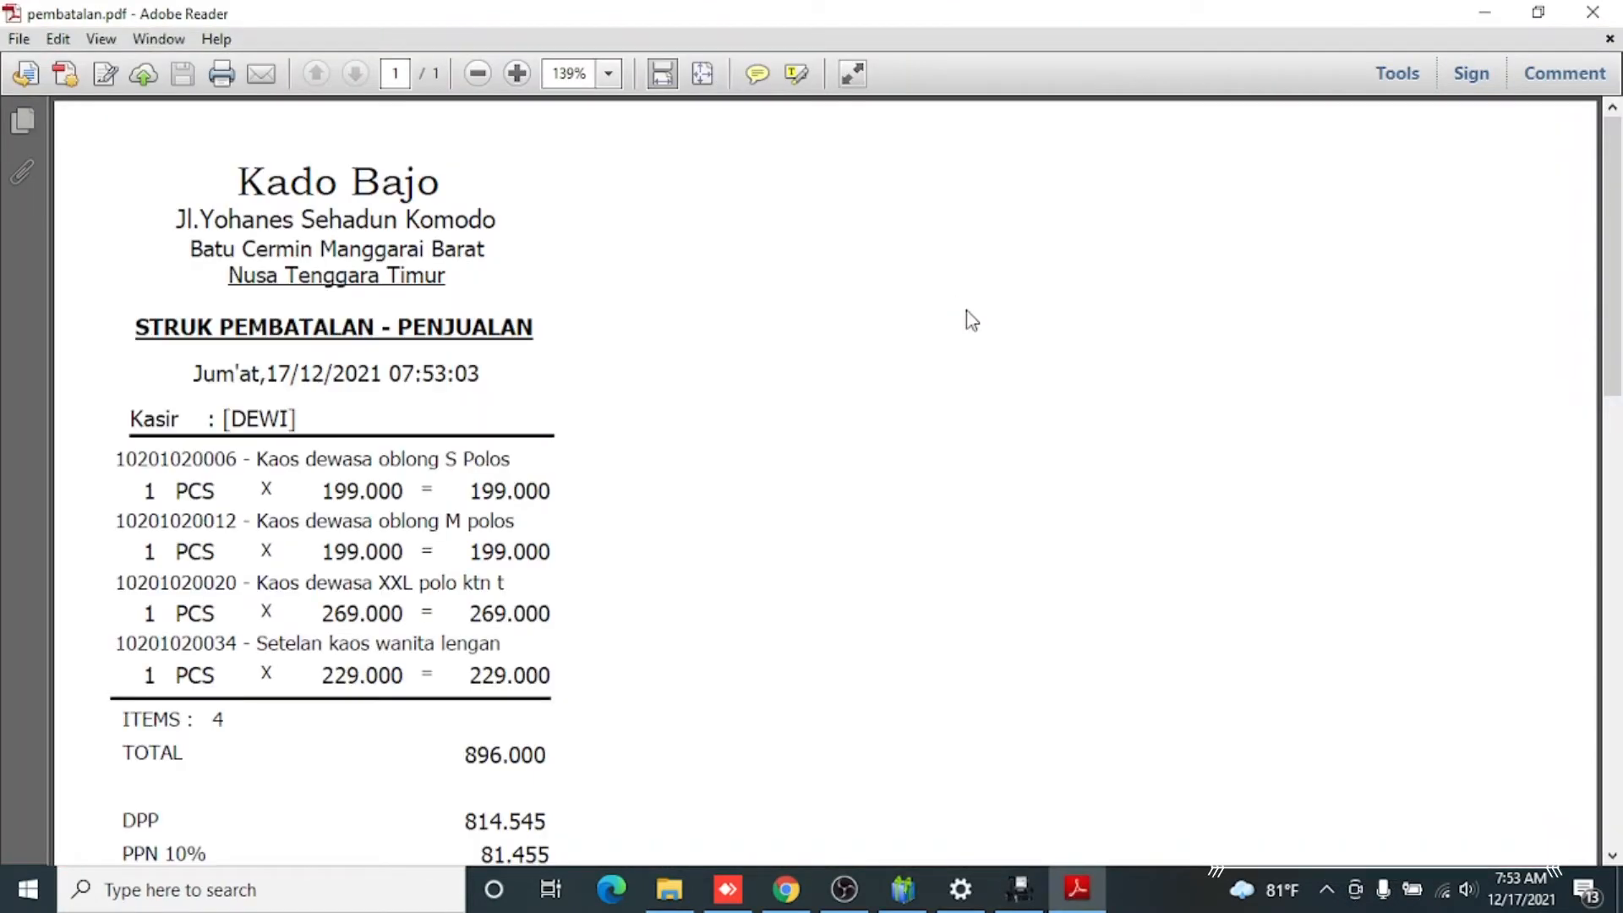
# Review the cancelled items, totals and cancellation reason on the pembatalan.pdf receipt
pyautogui.scroll(-2, 547, 377)
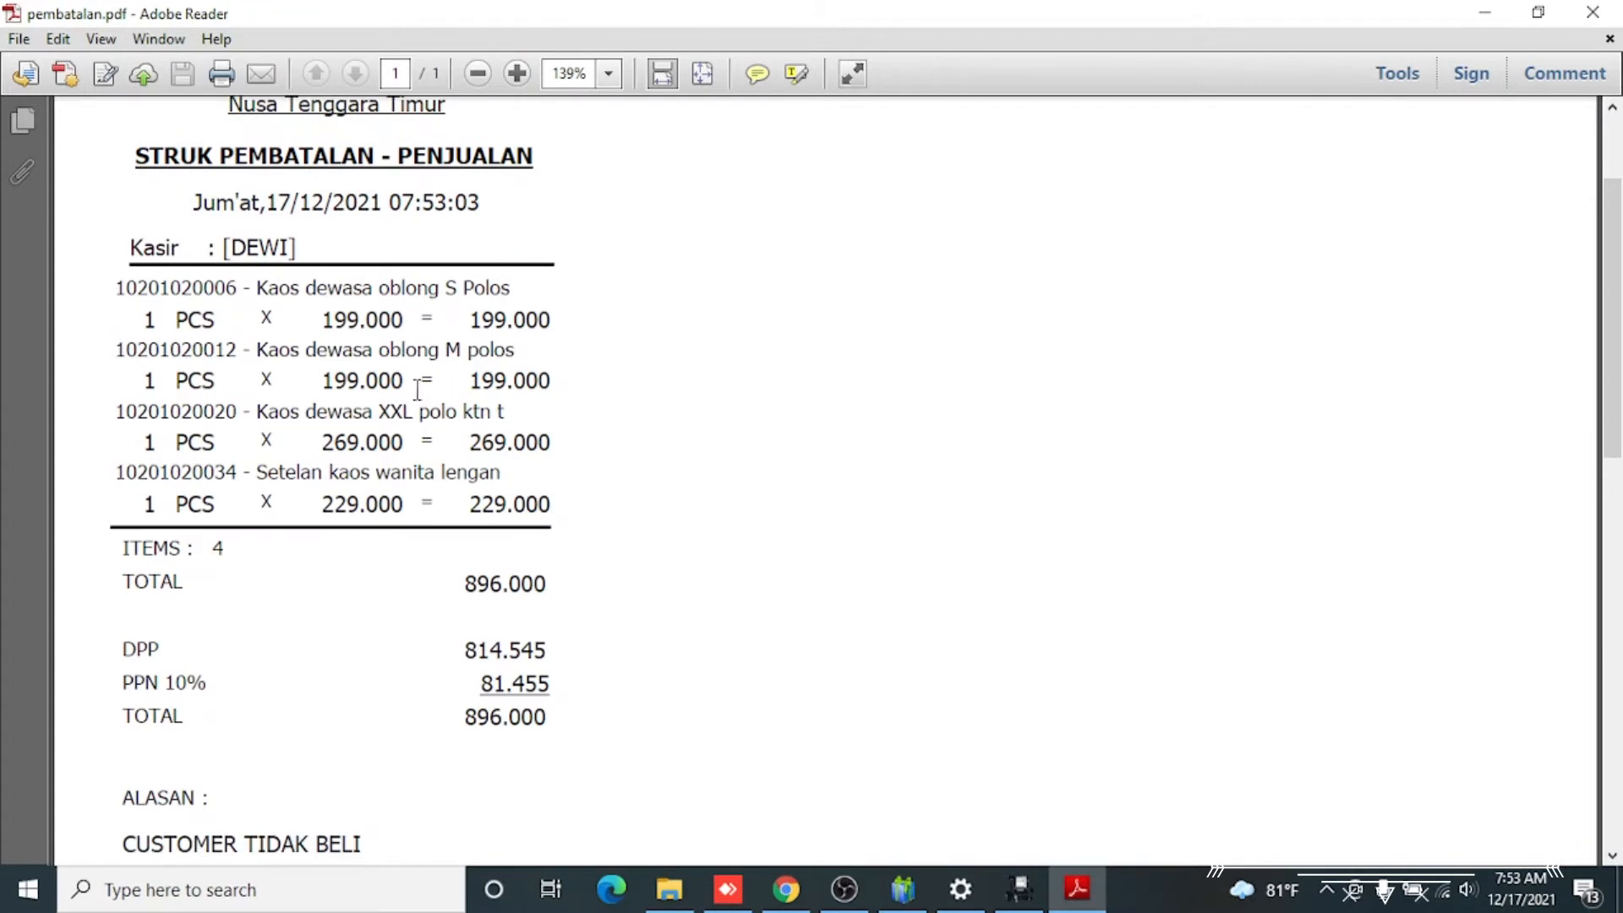
pyautogui.scroll(1, 368, 427)
pyautogui.scroll(-3, 365, 422)
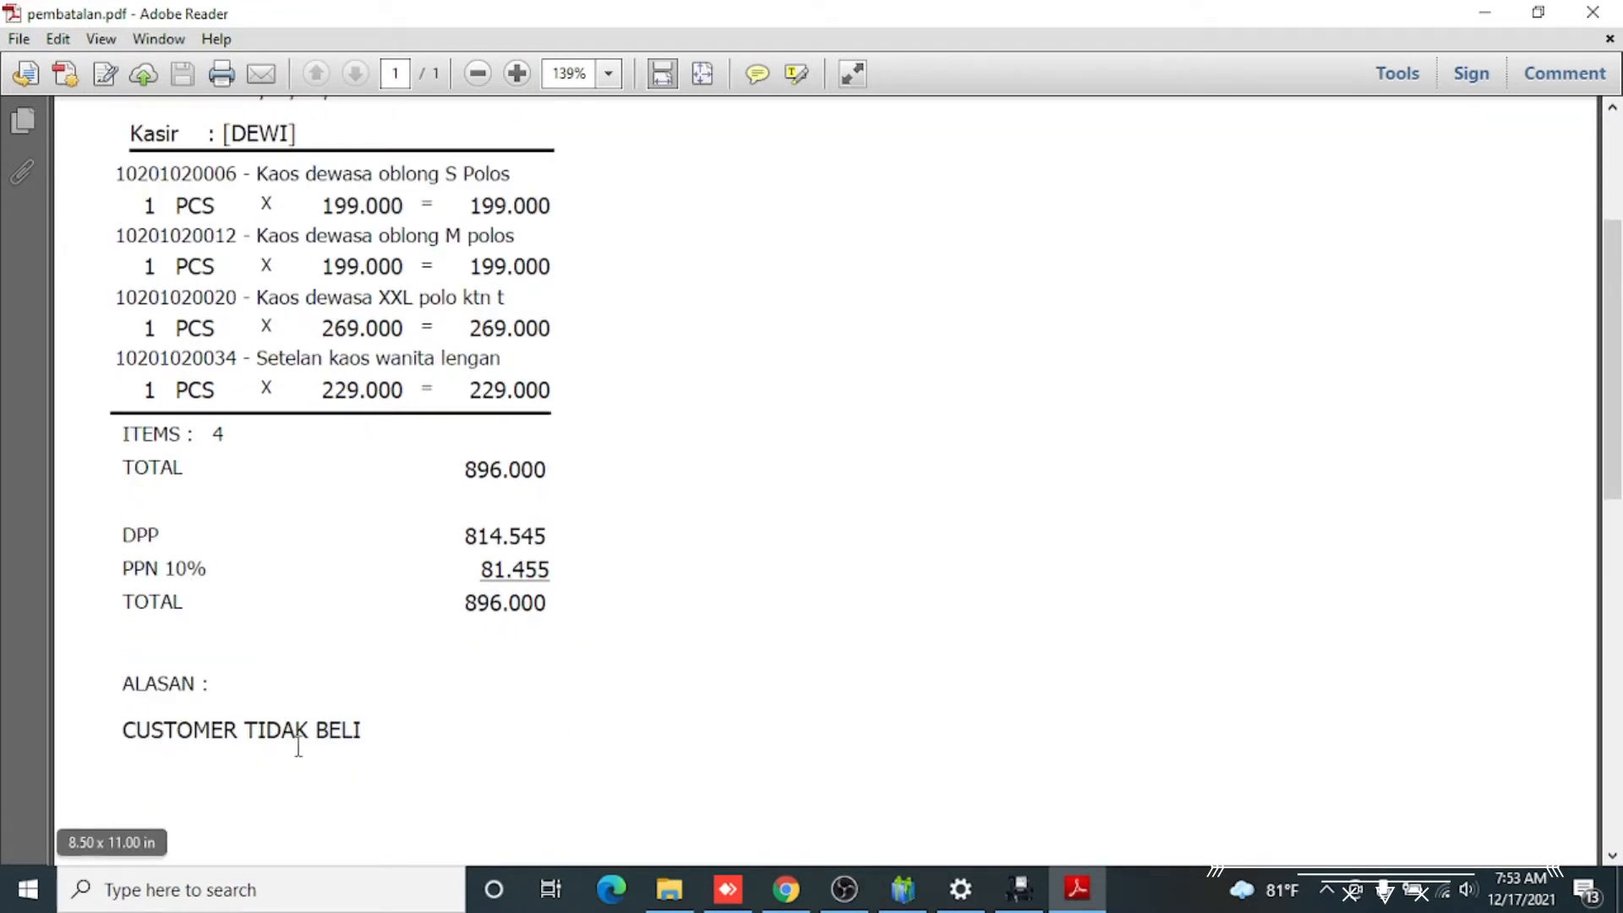
pyautogui.scroll(1, 248, 722)
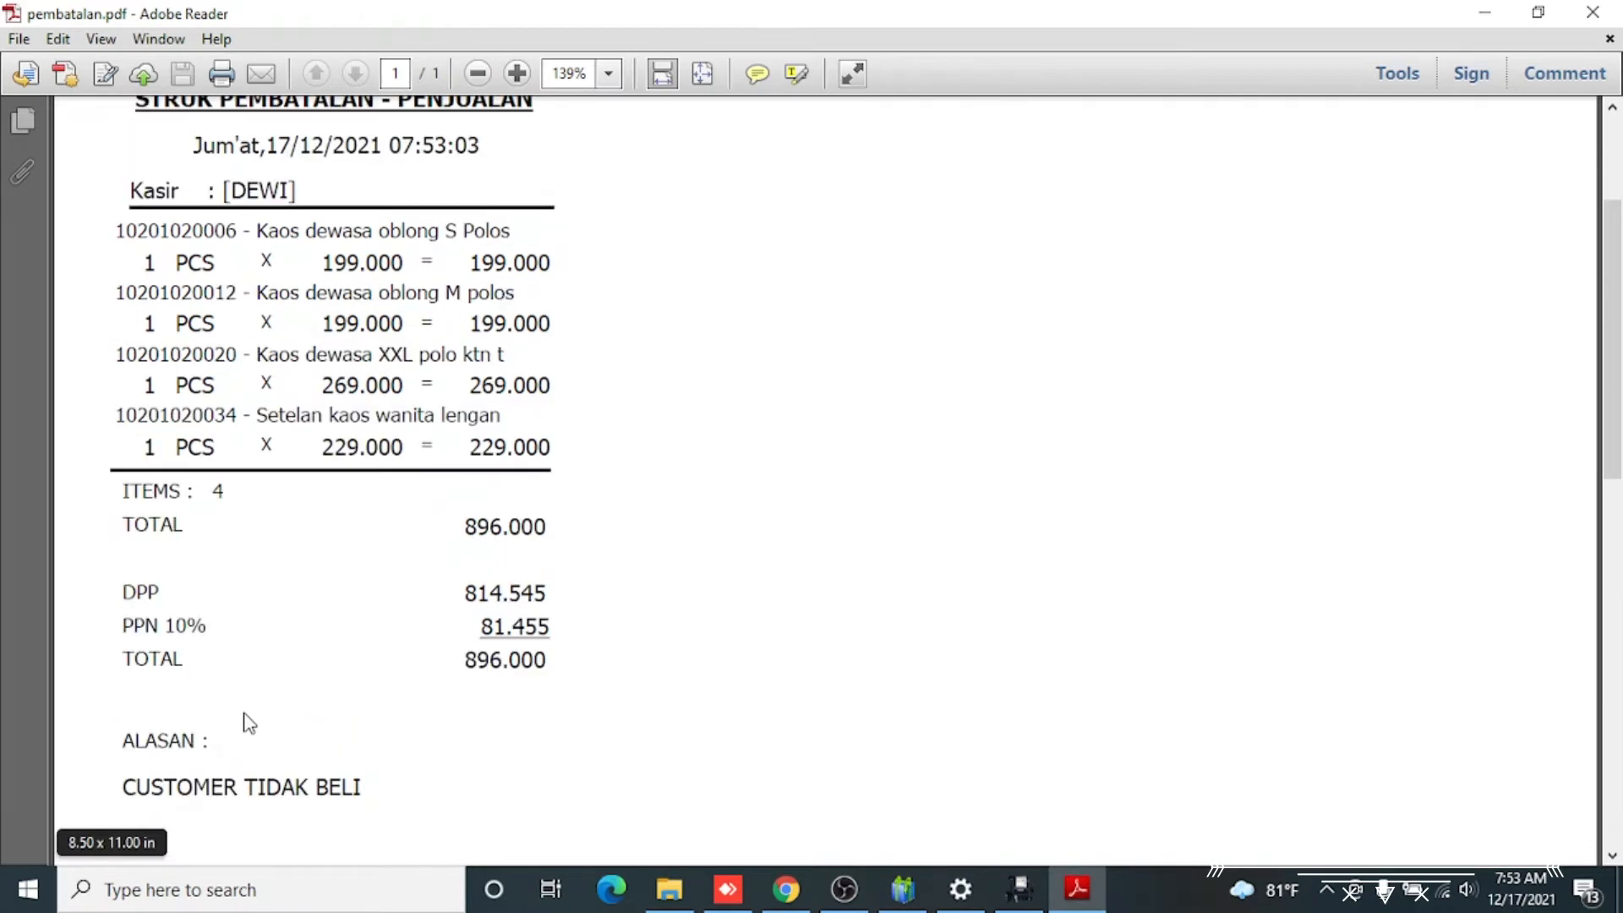
pyautogui.scroll(5, 247, 714)
pyautogui.scroll(-6, 265, 649)
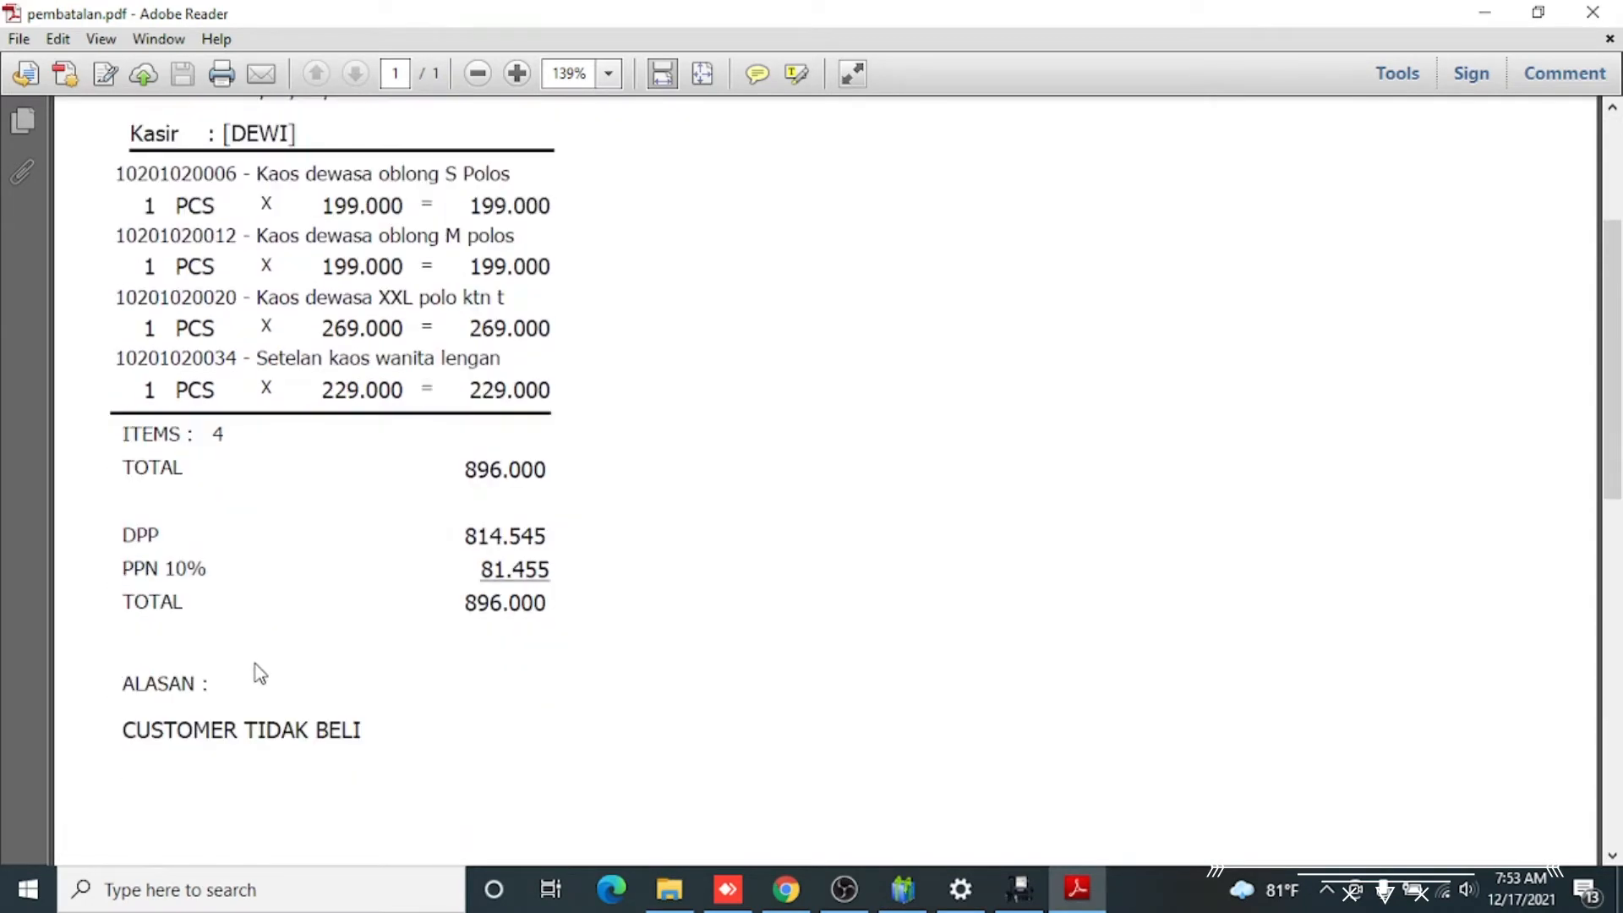
pyautogui.scroll(5, 258, 672)
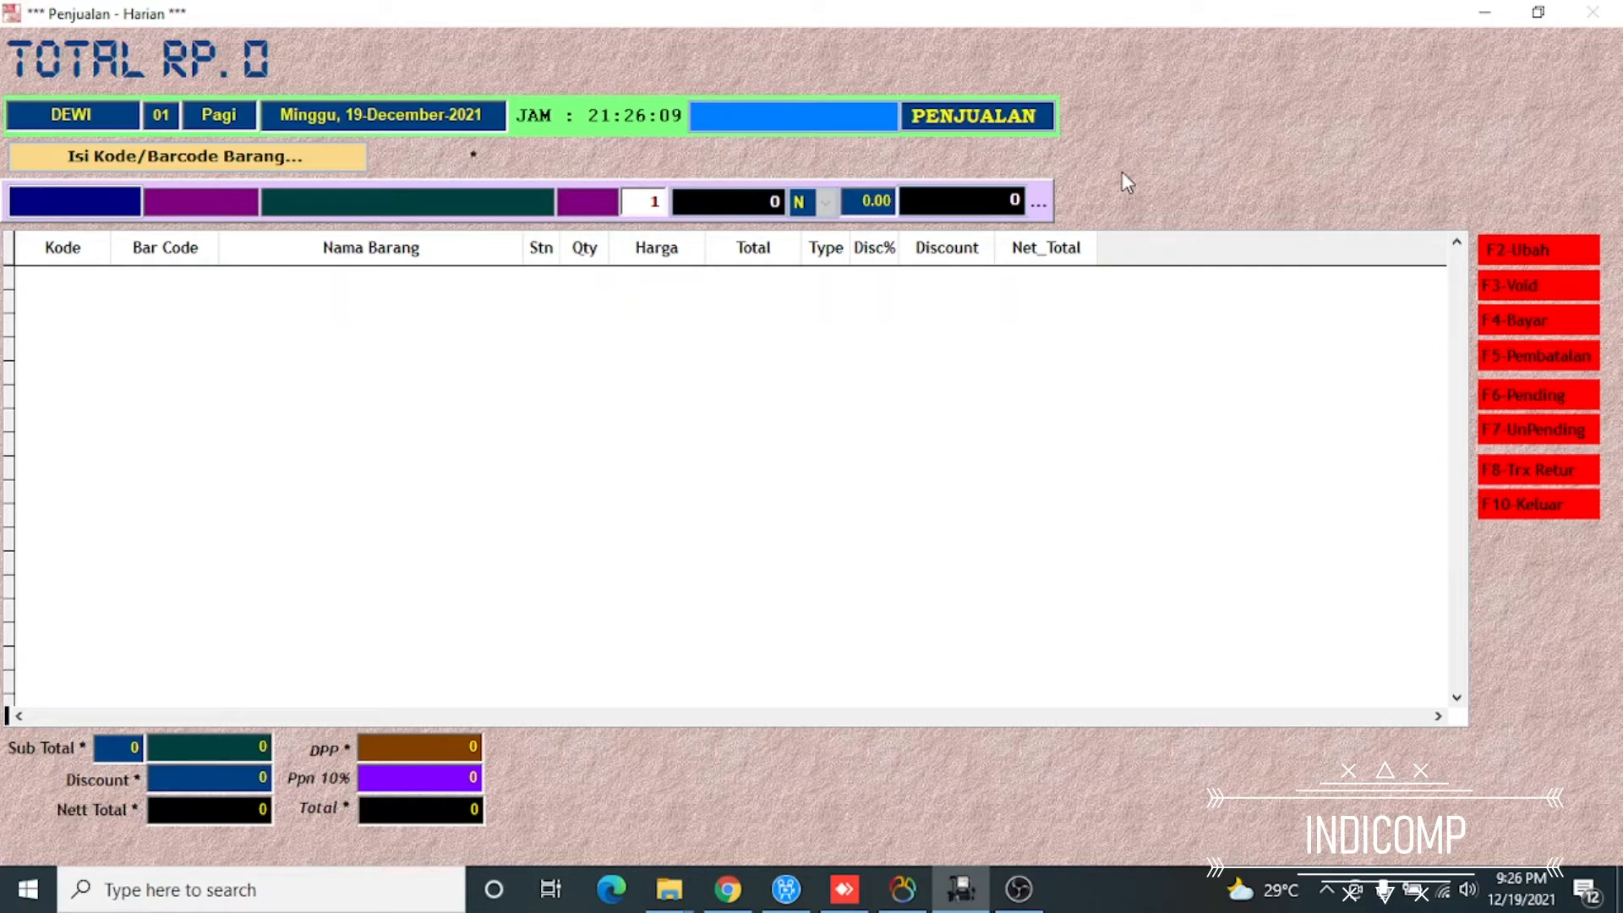
pyautogui.press('Return')
pyautogui.press('Down')
pyautogui.press('Down')
pyautogui.press('Down')
pyautogui.press('Down')
pyautogui.press('Down')
pyautogui.press('Down')
pyautogui.press('Return')
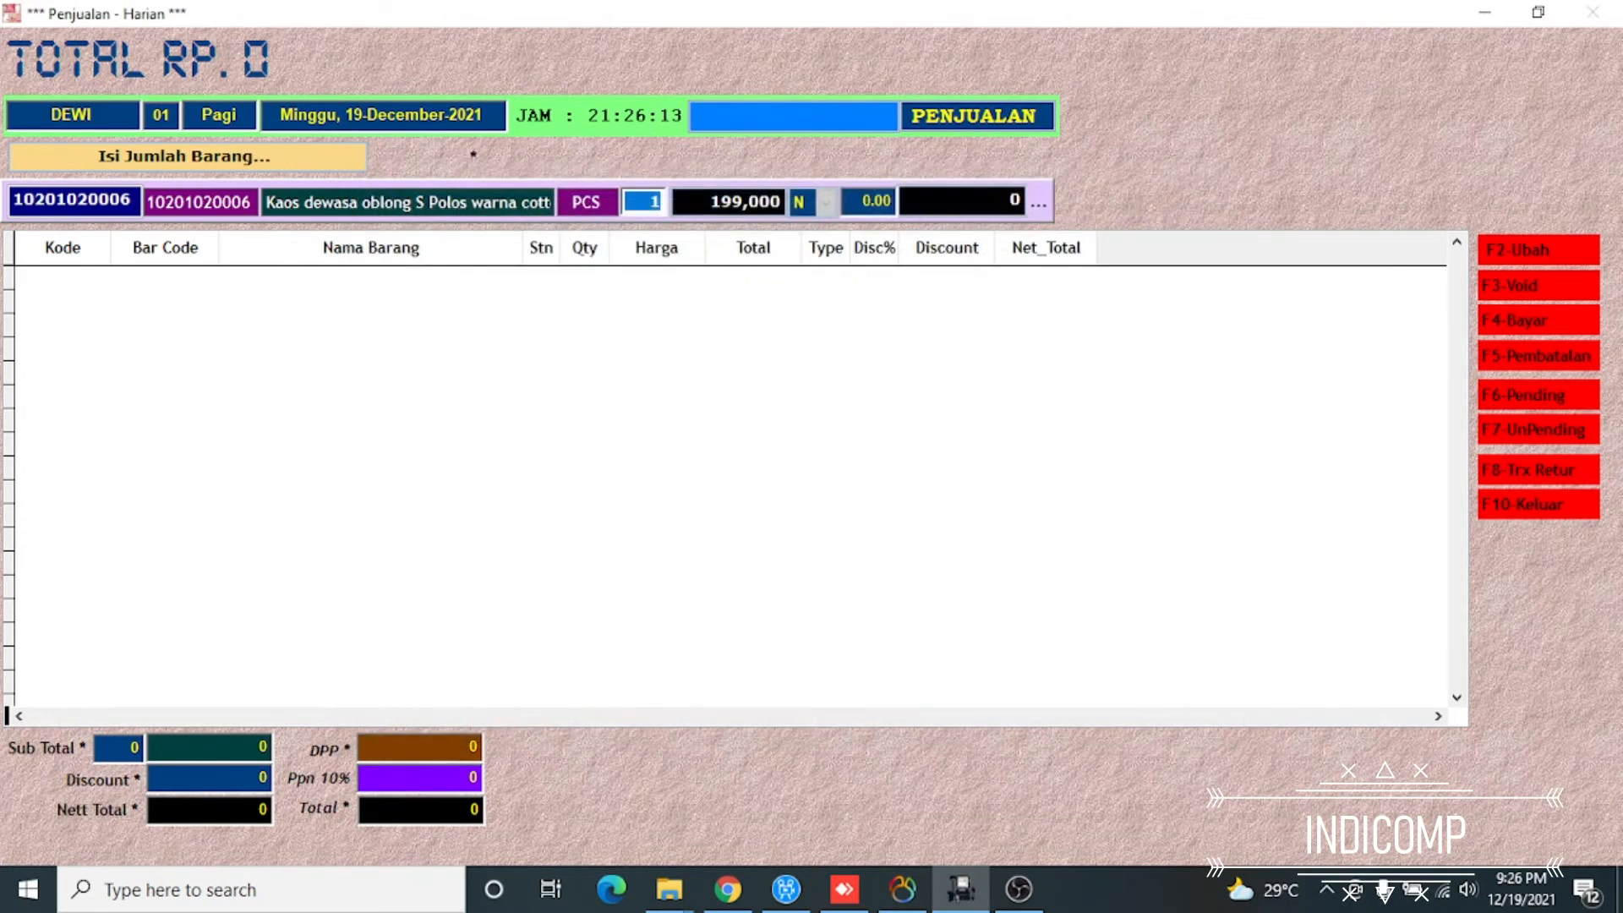
pyautogui.press('Return')
pyautogui.press('Return')
pyautogui.press('Down')
pyautogui.press('Down')
pyautogui.press('Down')
pyautogui.press('Down')
pyautogui.press('Down')
pyautogui.press('Down')
pyautogui.press('Down')
pyautogui.press('Down')
pyautogui.press('Down')
pyautogui.press('Down')
pyautogui.press('Down')
pyautogui.press('Down')
pyautogui.press('Down')
pyautogui.press('Down')
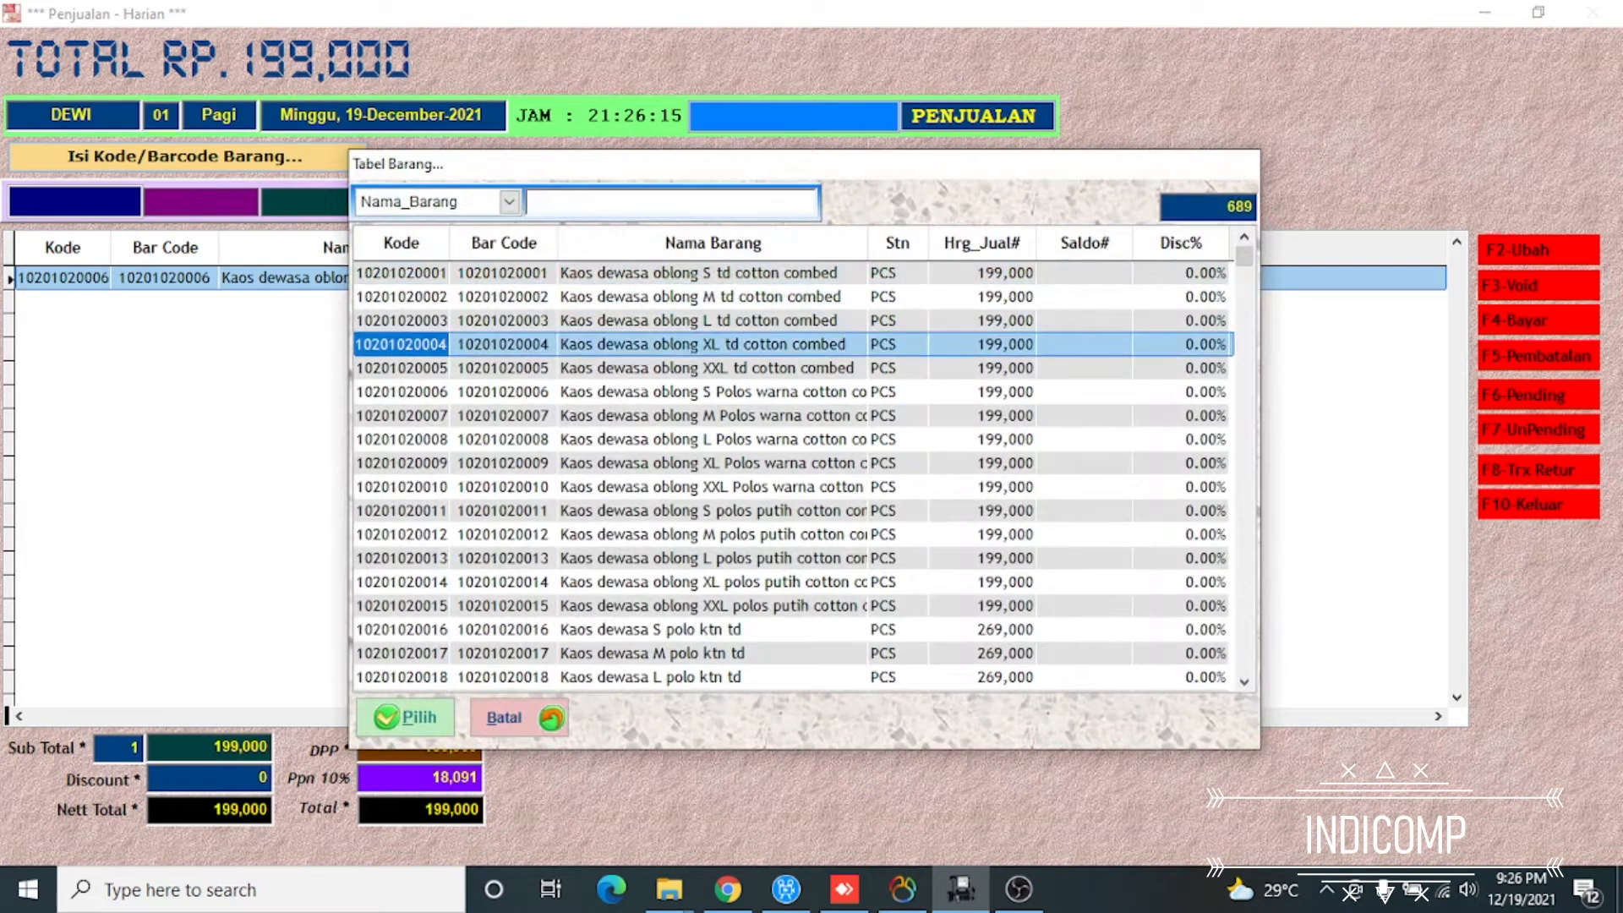
pyautogui.press('Return')
pyautogui.press('Return')
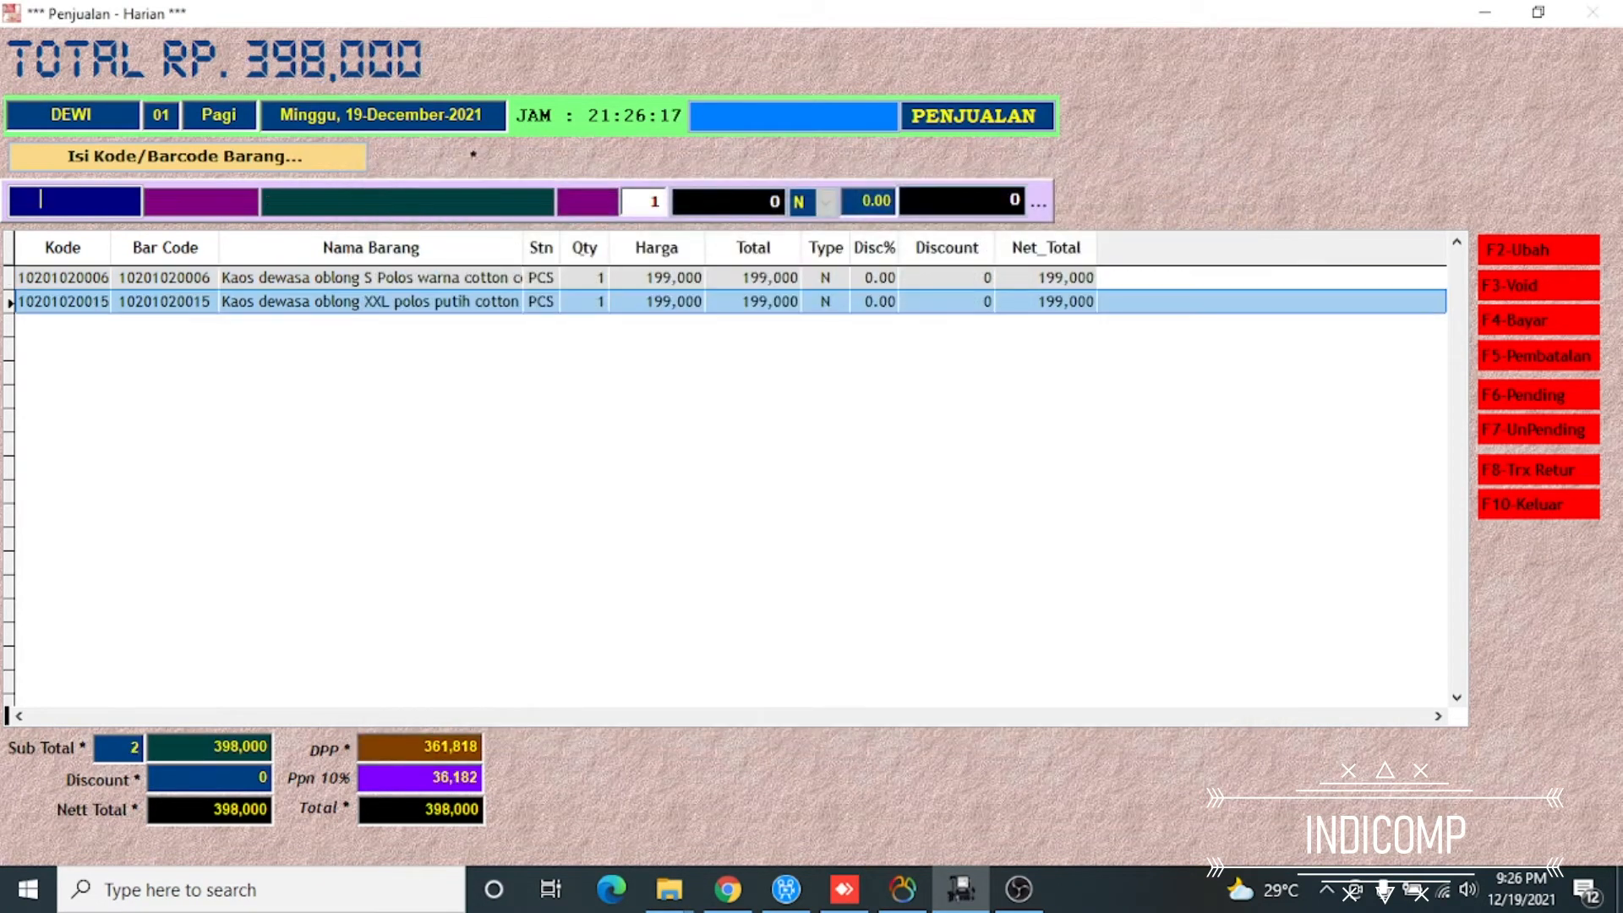
pyautogui.press('Return')
pyautogui.press('Down')
pyautogui.press('Down')
pyautogui.press('Down')
pyautogui.press('Down')
pyautogui.press('Down')
pyautogui.press('Down')
pyautogui.press('Down')
pyautogui.press('Down')
pyautogui.press('Down')
pyautogui.press('Down')
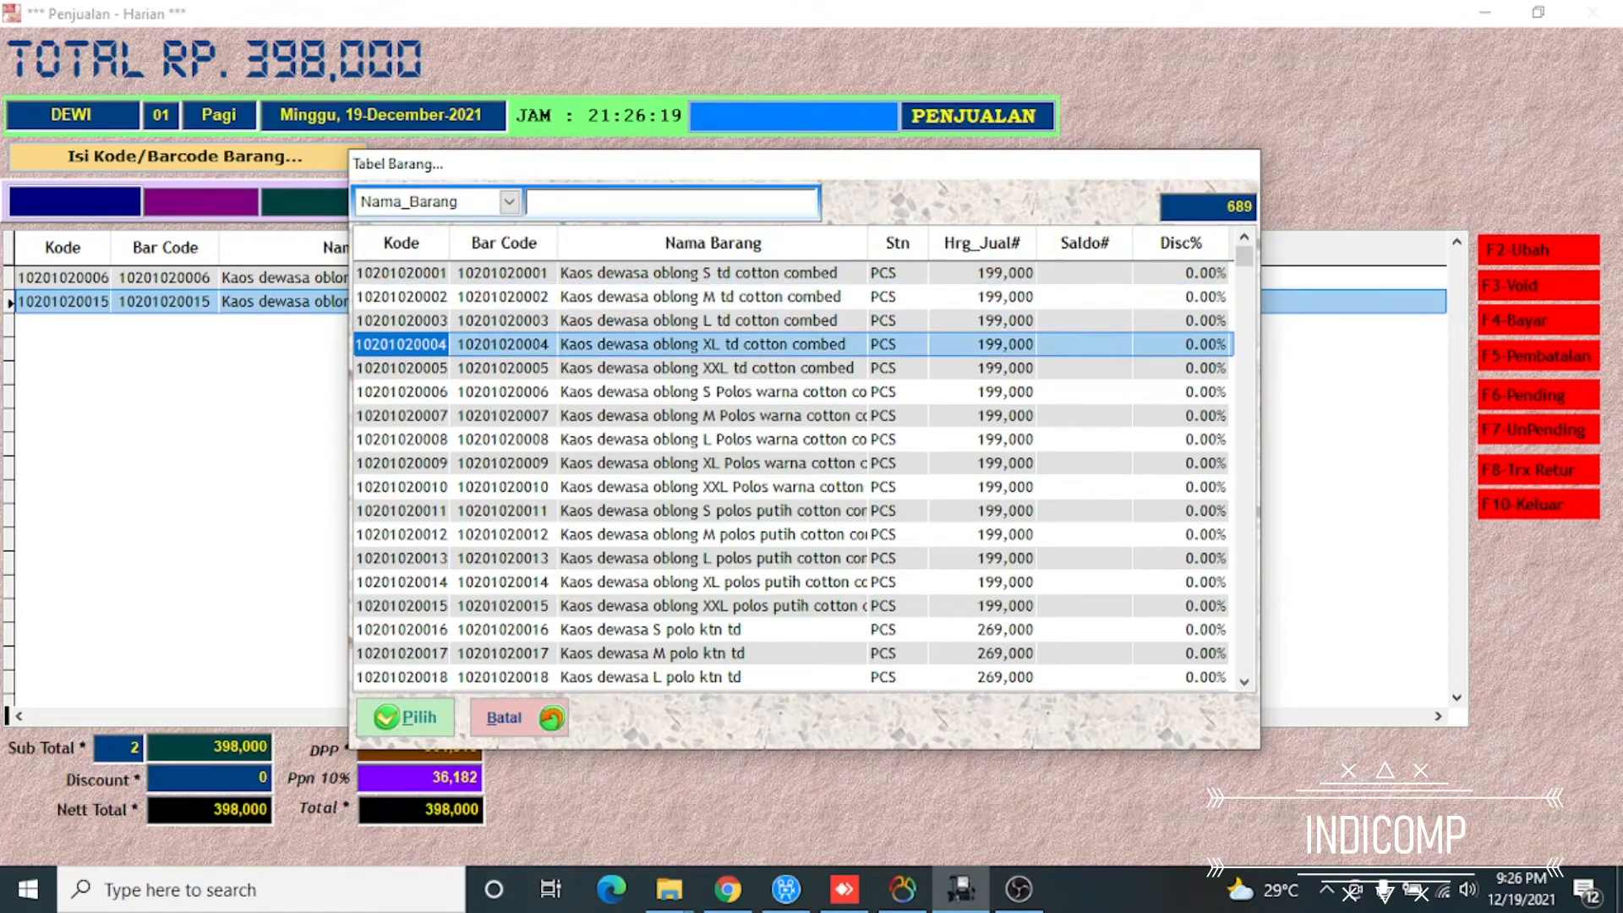
pyautogui.press('Down')
pyautogui.press('Down')
pyautogui.press('Down')
pyautogui.press('Down')
pyautogui.press('Down')
pyautogui.press('Down')
pyautogui.press('Down')
pyautogui.press('Down')
pyautogui.press('Down')
pyautogui.press('Return')
pyautogui.press('Return')
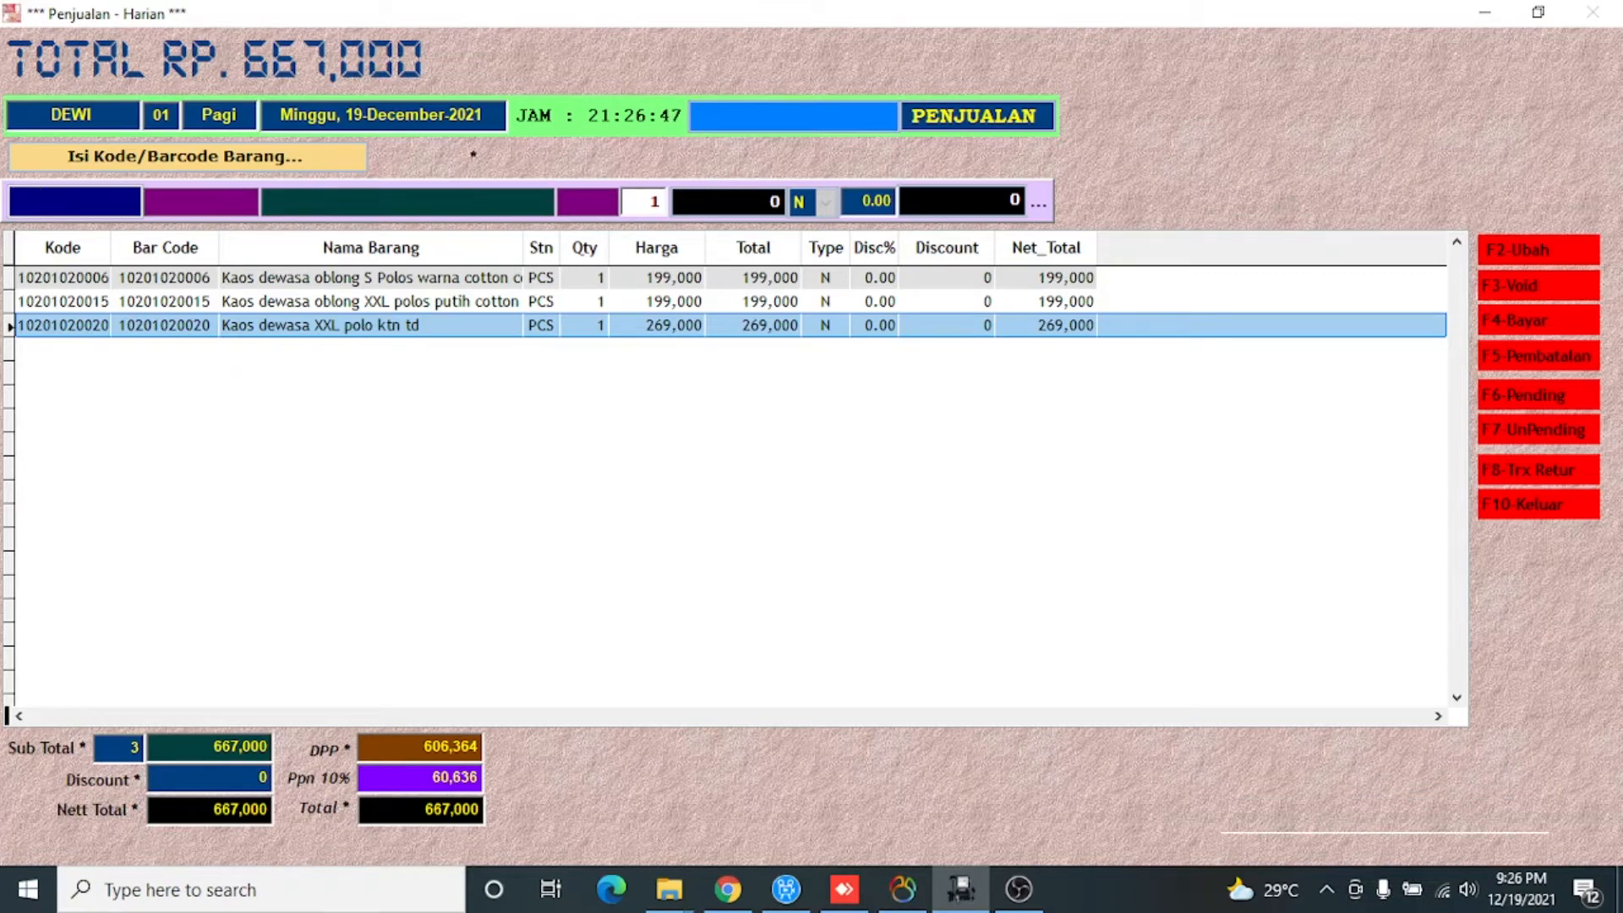
# Put the current transaction on pending with the reason MASIH MENCARI BARANG LAIN
pyautogui.press('F6')
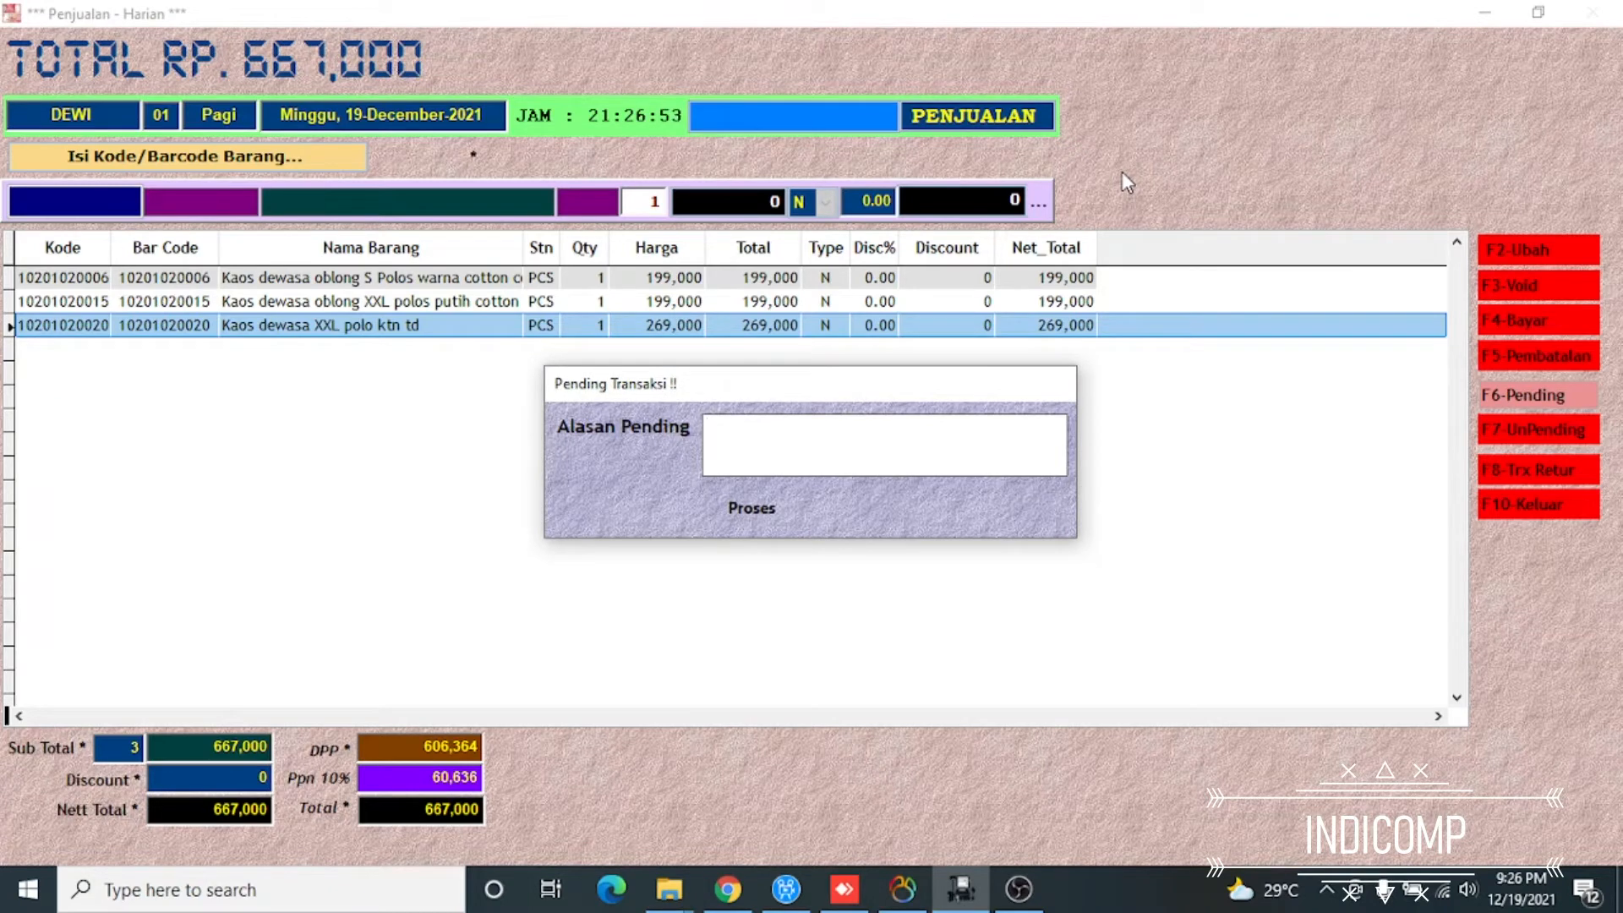
pyautogui.write('MASIH MENCARI BARANG')
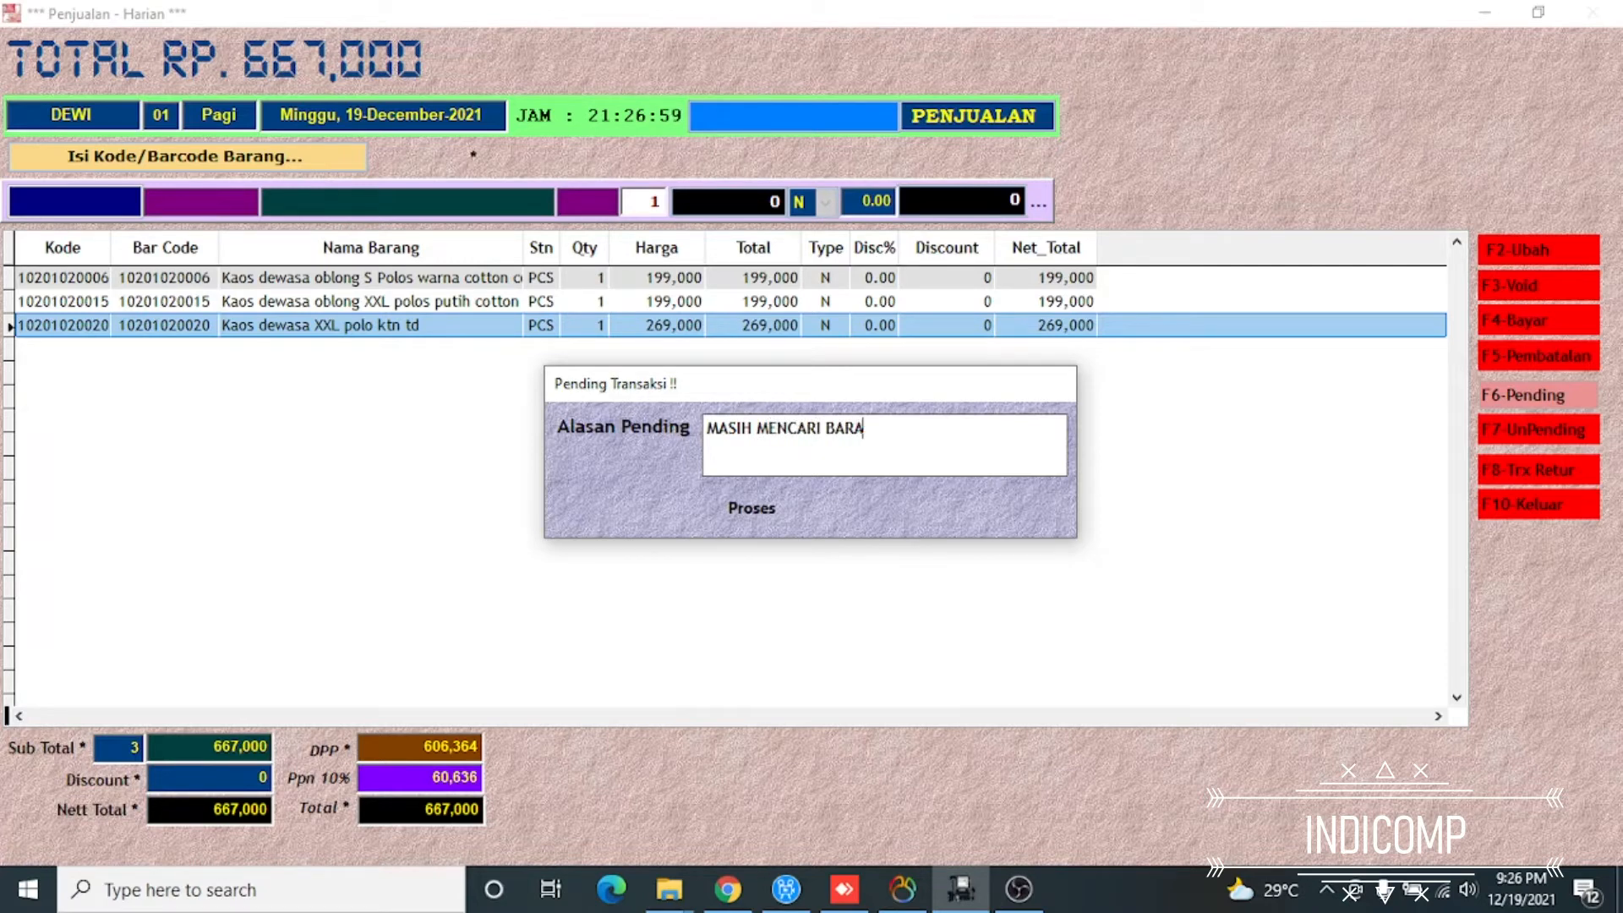
pyautogui.write('NG LAIN')
pyautogui.press('Return')
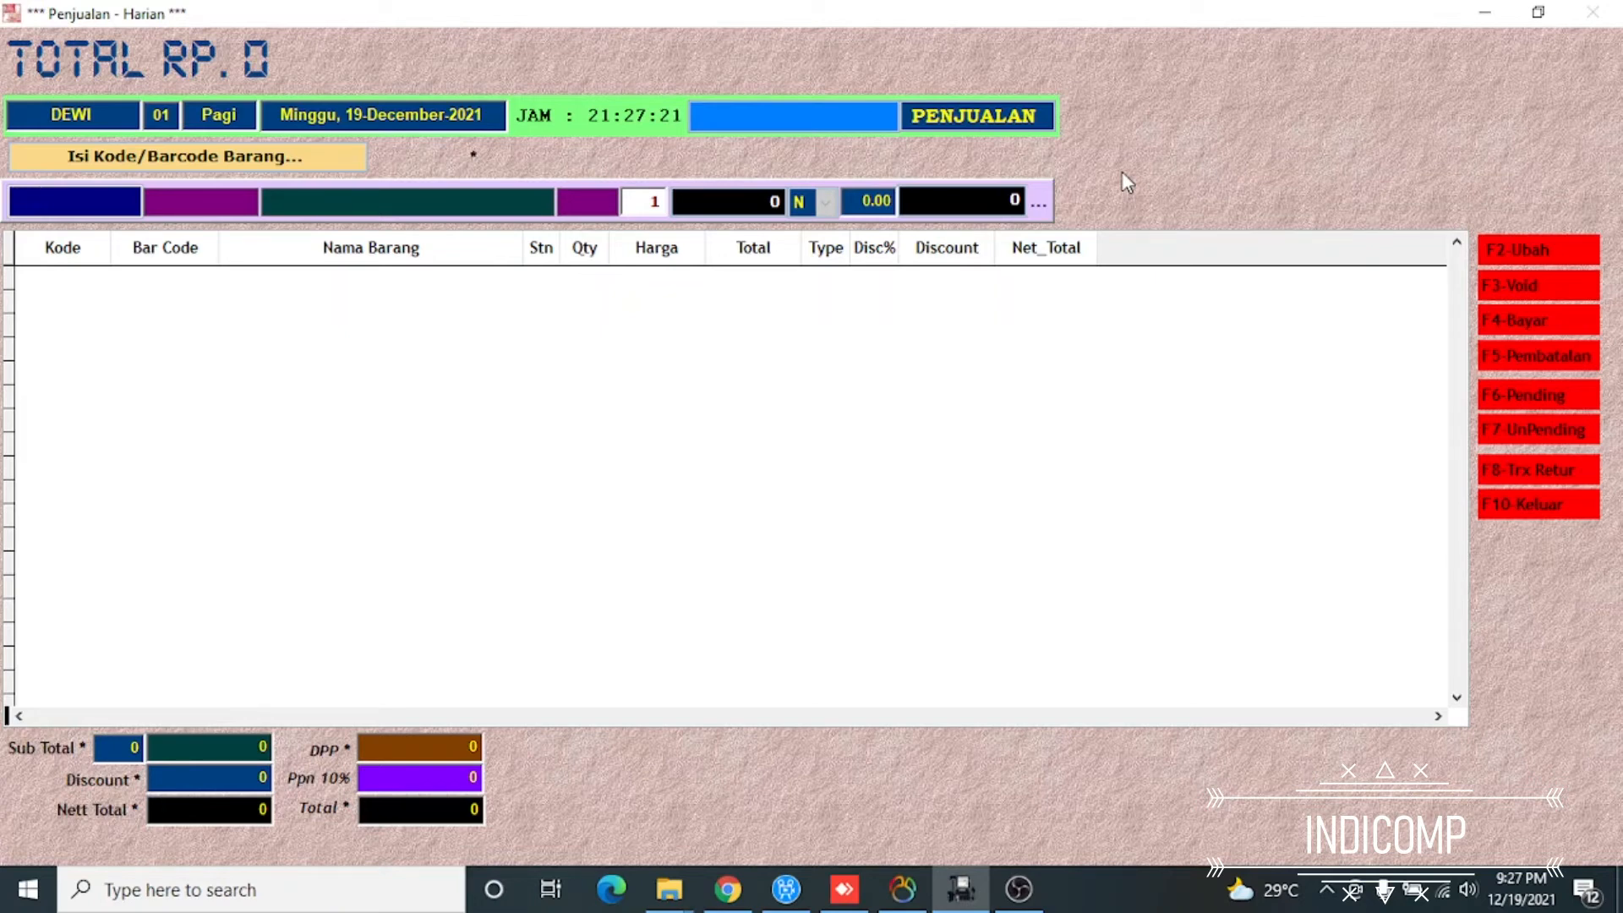
# Recall the pending transaction marked MASIH MENCARI BARANG LAIN into the sales screen
pyautogui.press('F7')
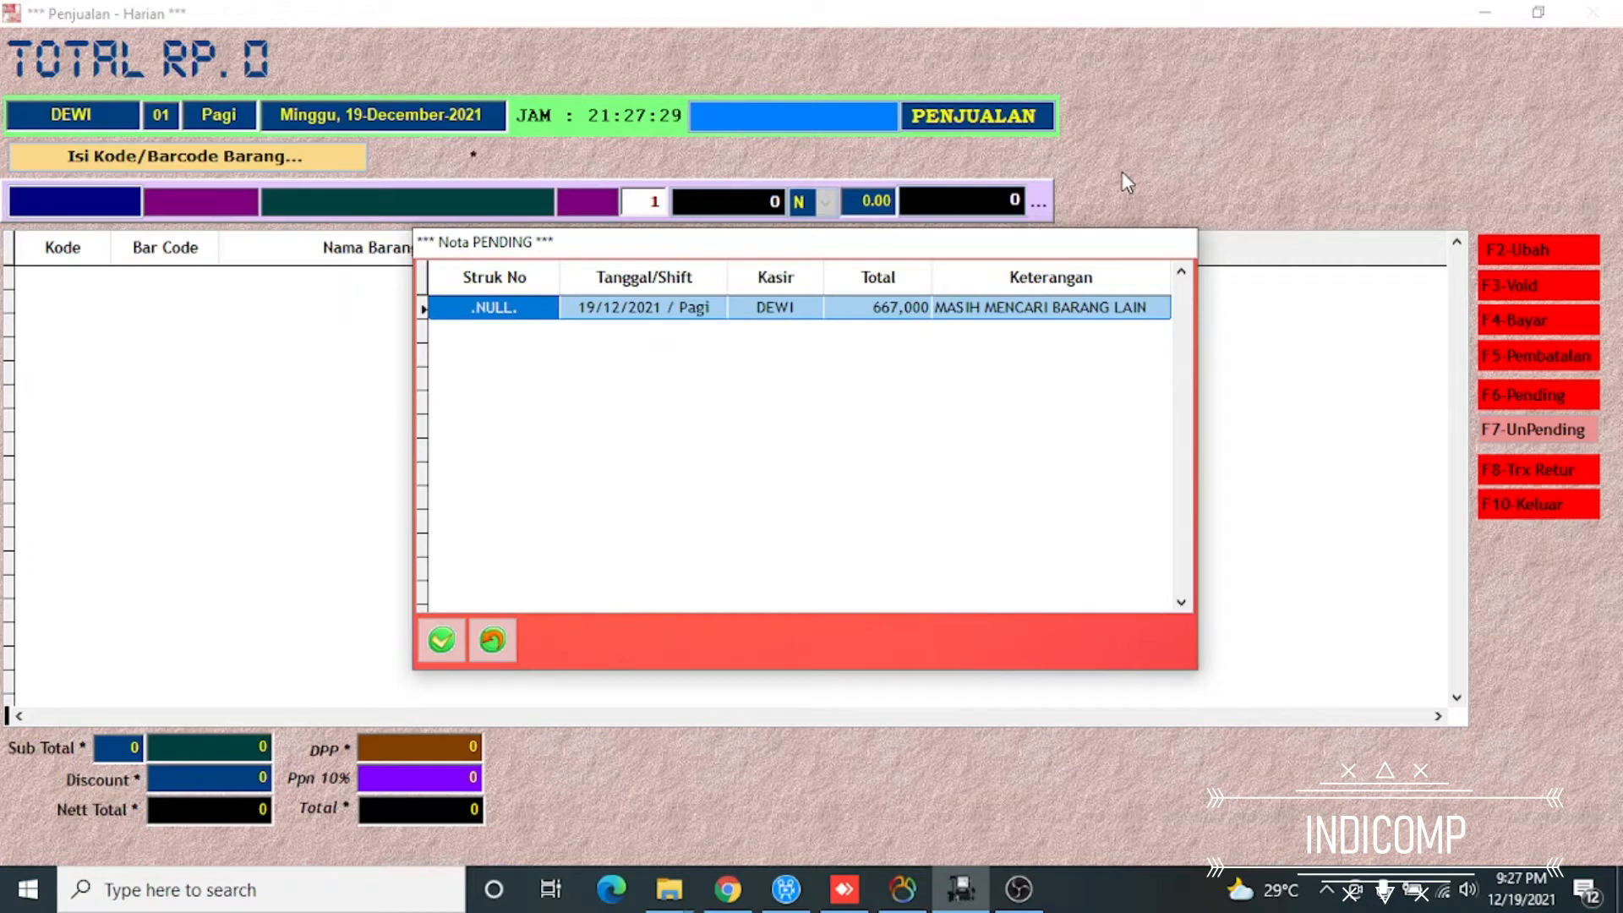
pyautogui.press('Return')
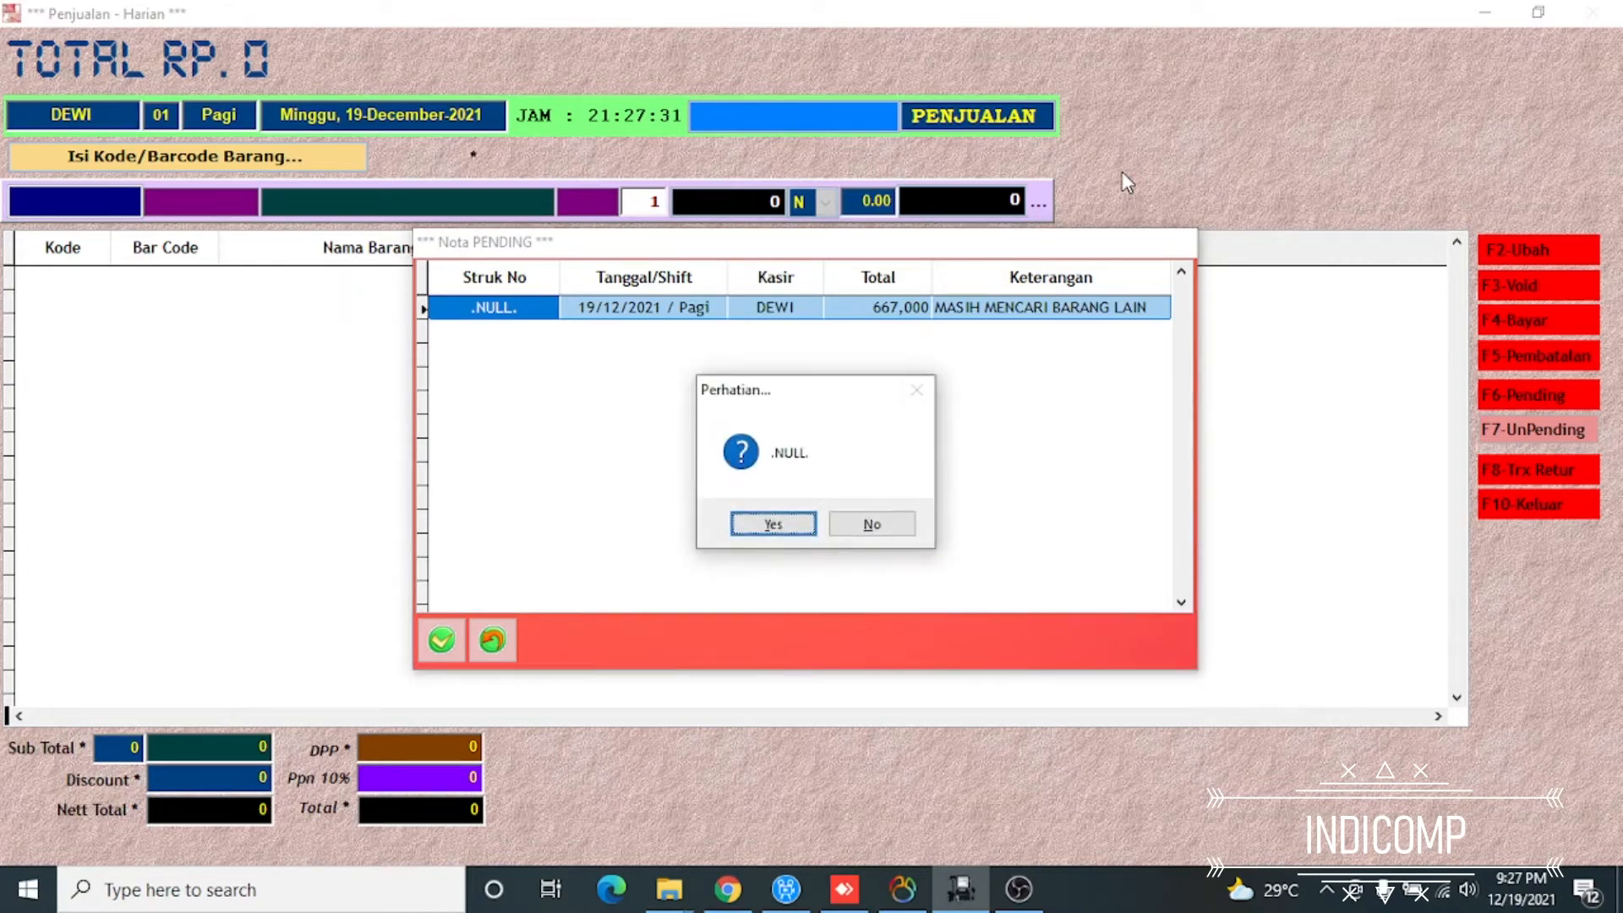
pyautogui.press('Return')
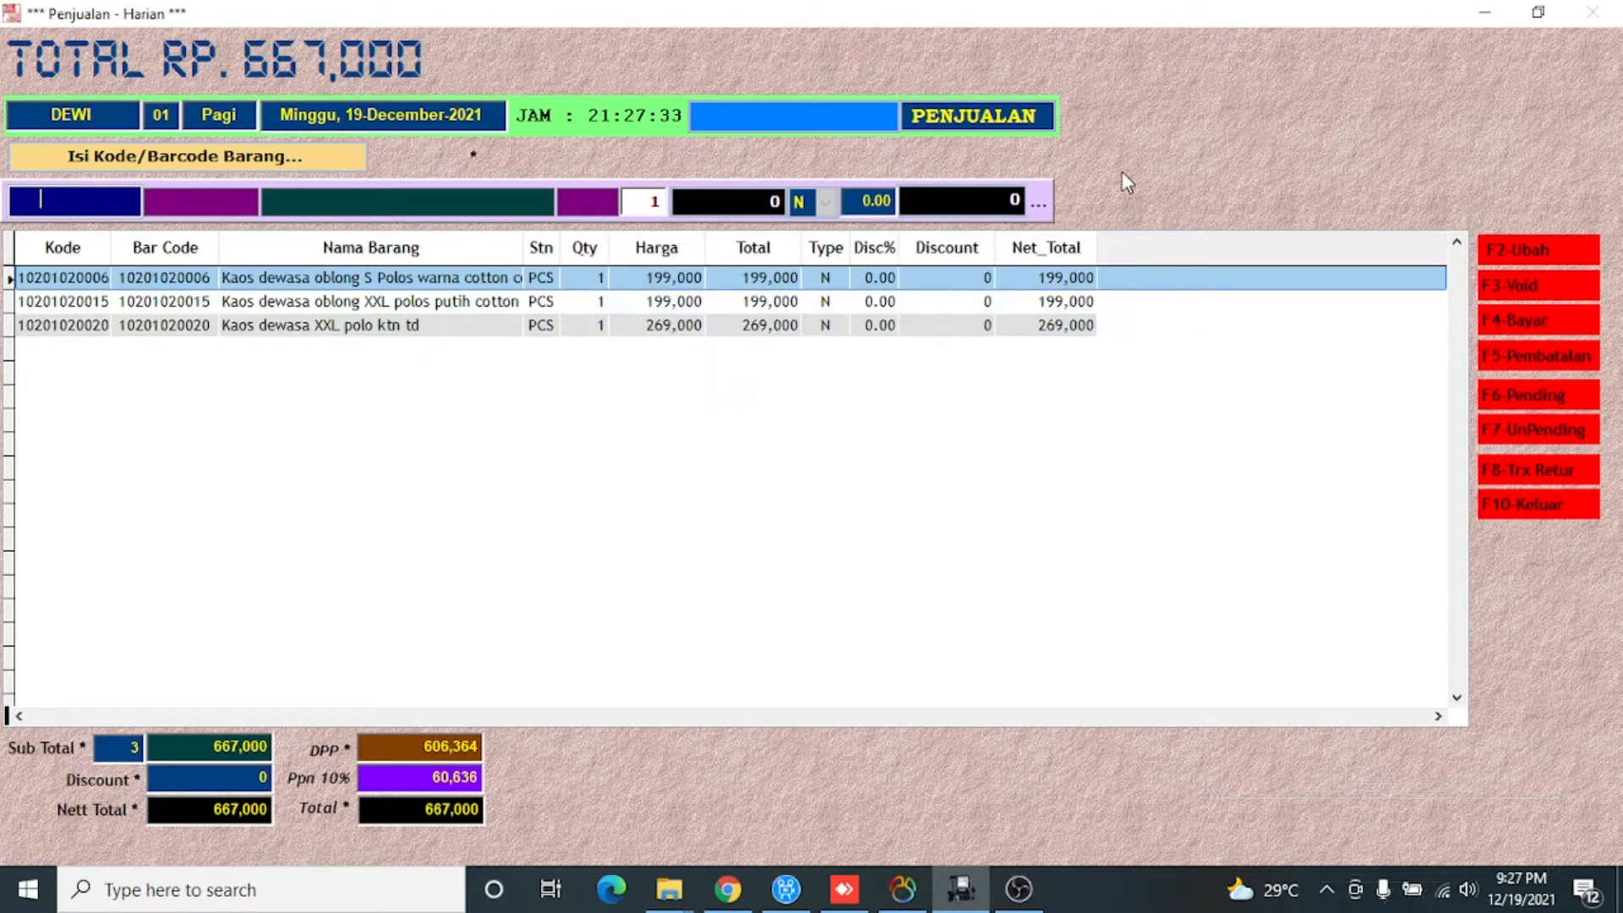
pyautogui.press('Return')
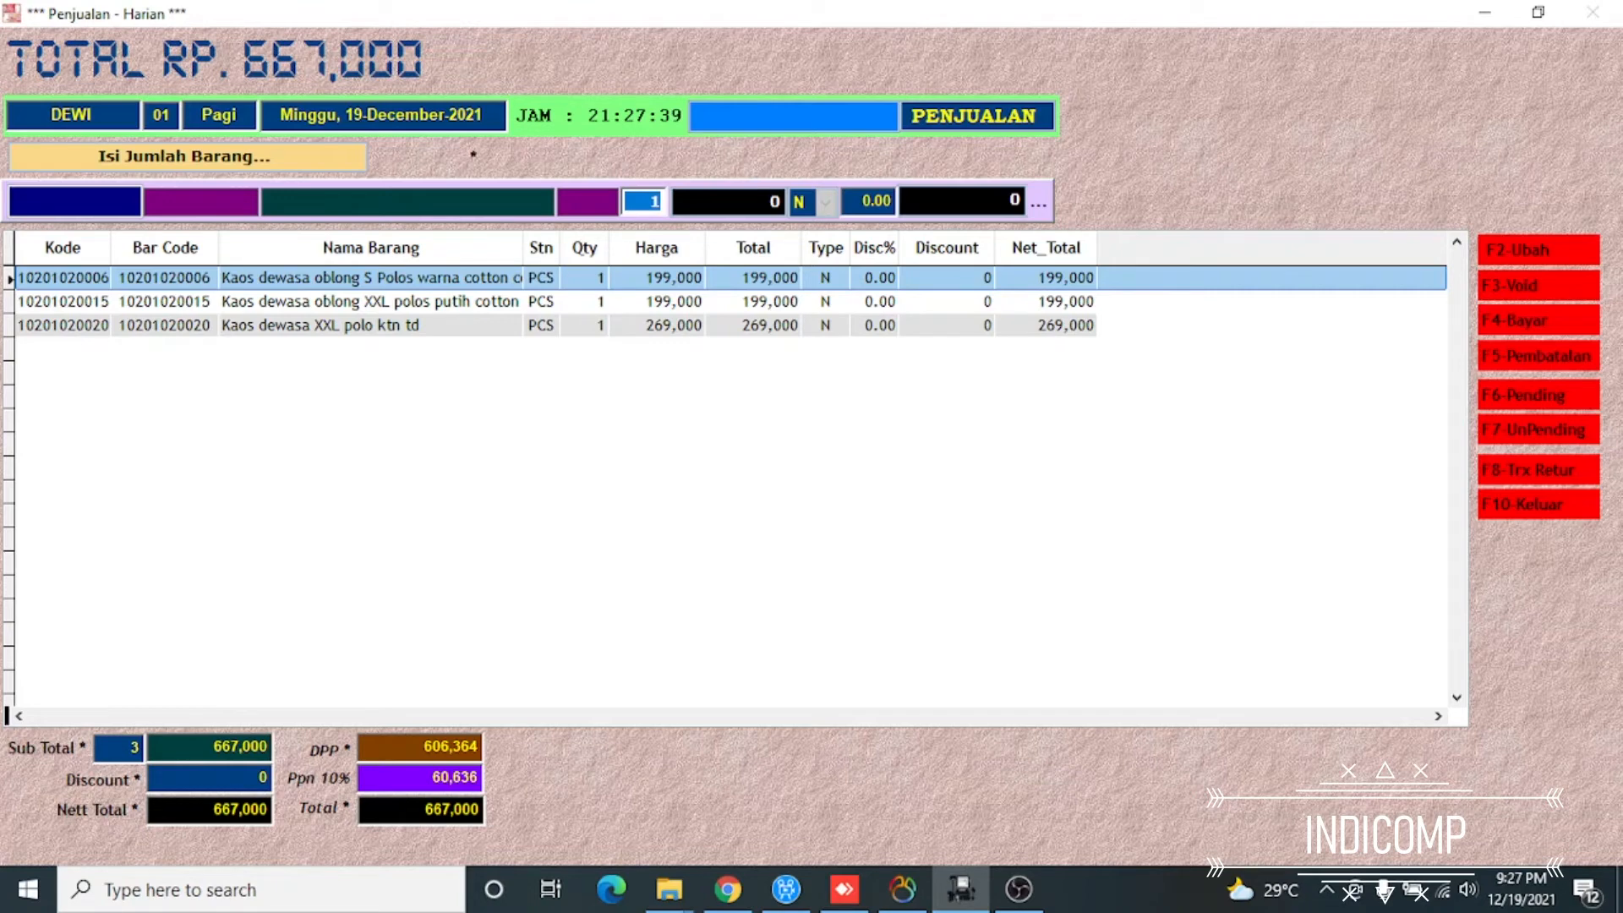
pyautogui.click(76, 213)
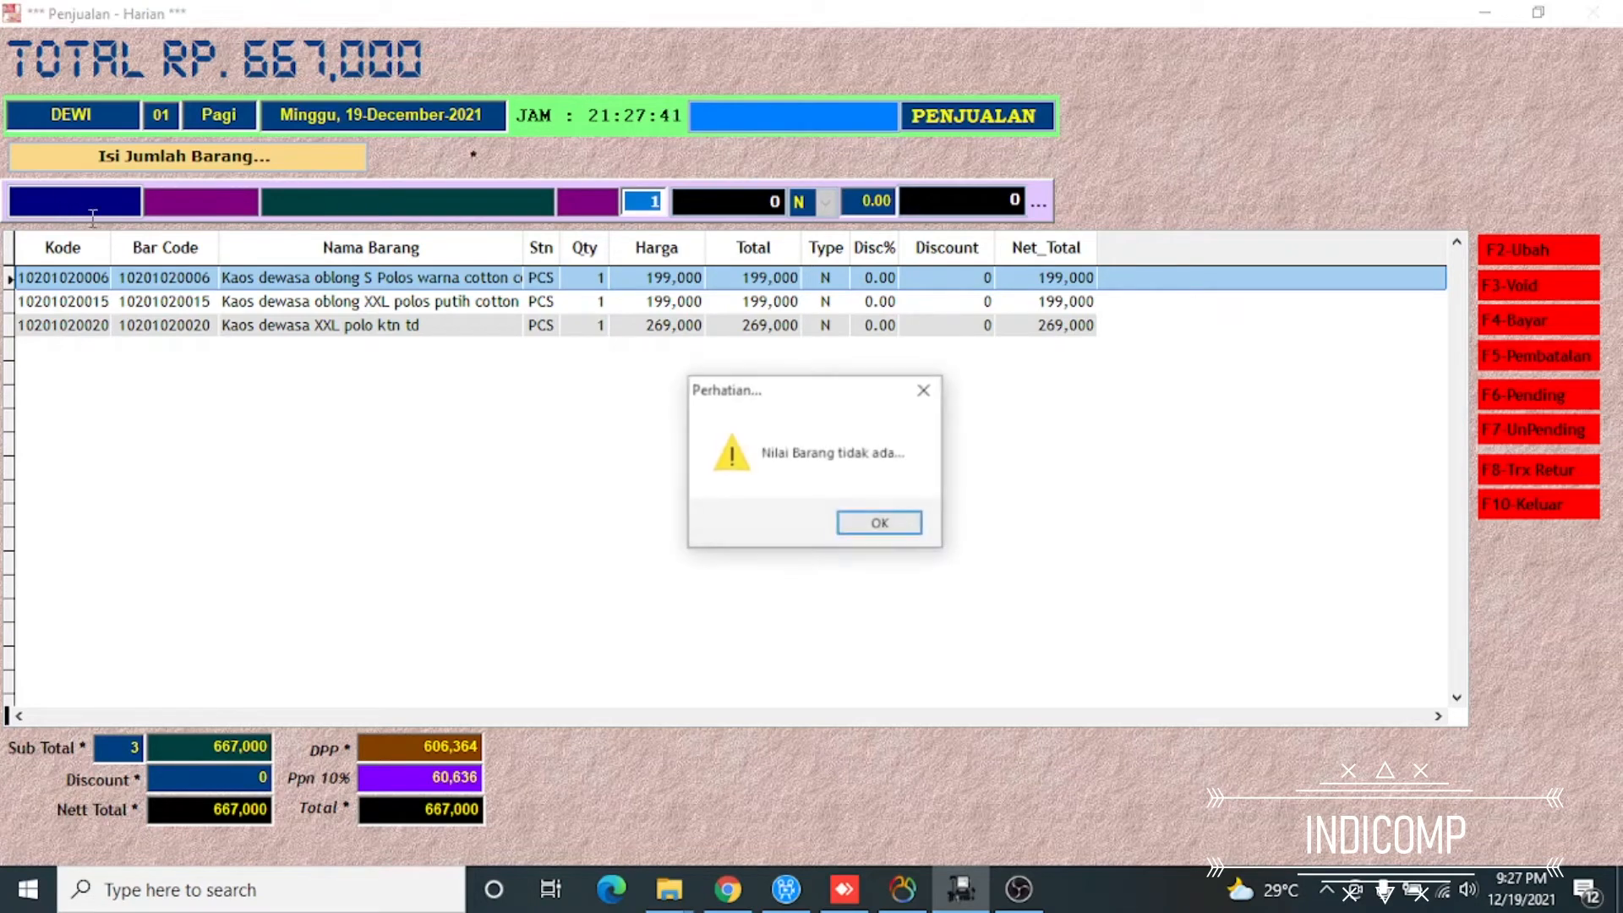
pyautogui.click(876, 524)
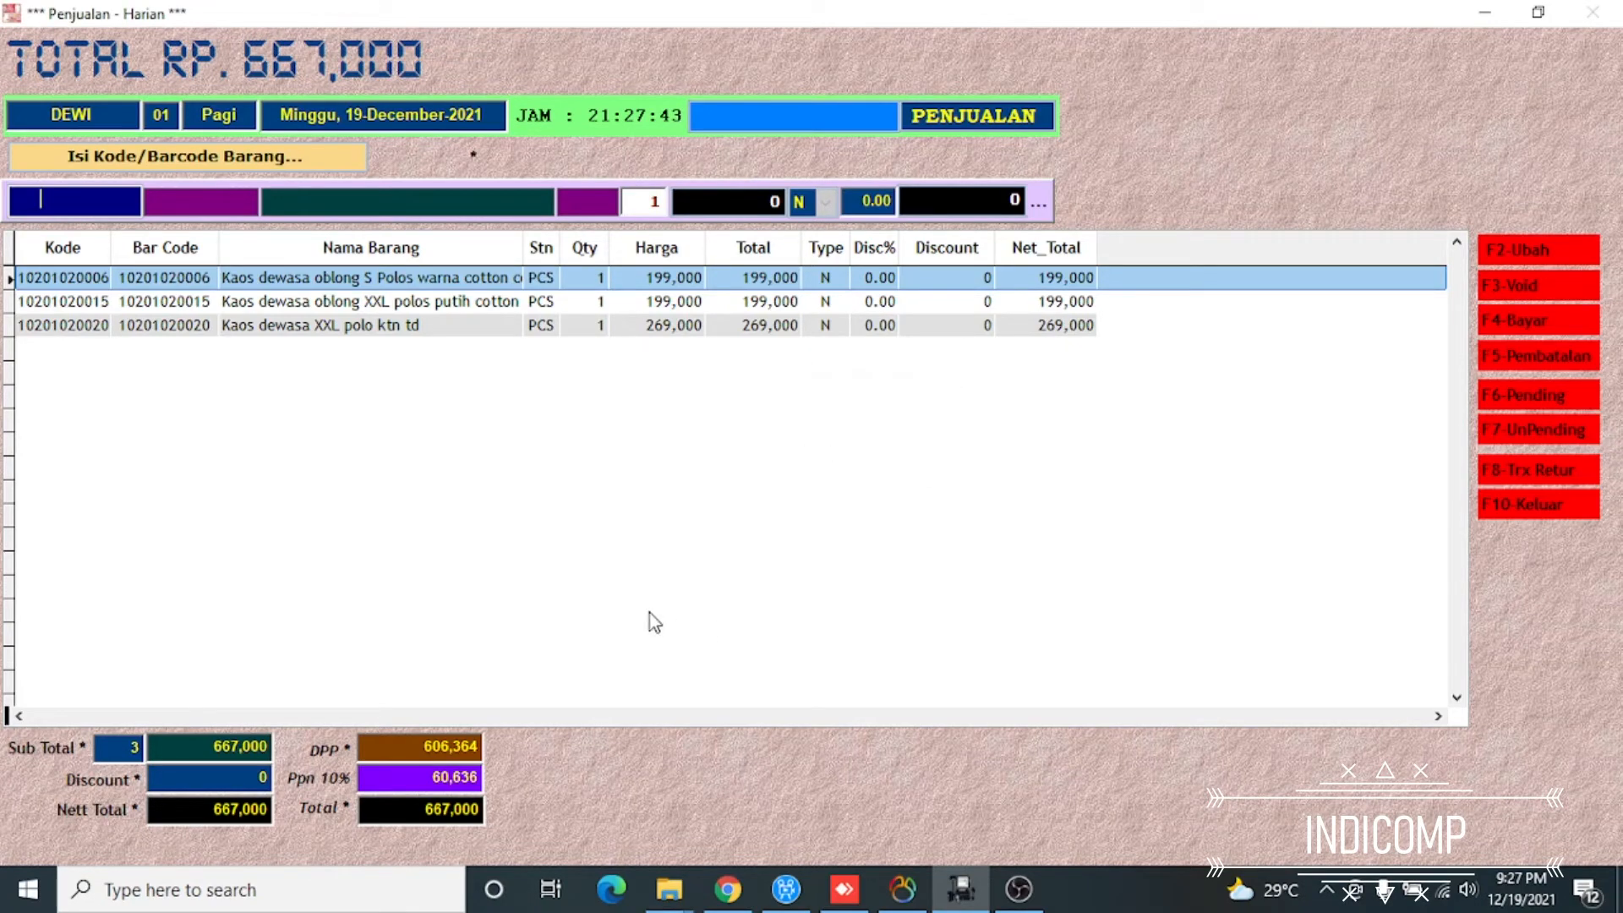
pyautogui.press('Return')
pyautogui.press('Down')
pyautogui.press('Down')
pyautogui.press('Down')
pyautogui.press('Down')
pyautogui.press('Down')
pyautogui.press('Down')
pyautogui.press('Down')
pyautogui.press('Down')
pyautogui.press('Down')
pyautogui.press('Down')
pyautogui.press('Down')
pyautogui.press('Down')
pyautogui.press('Down')
pyautogui.press('Down')
pyautogui.press('Down')
pyautogui.press('Down')
pyautogui.press('Down')
pyautogui.press('Down')
pyautogui.press('Down')
pyautogui.press('Down')
pyautogui.press('Return')
pyautogui.press('Return')
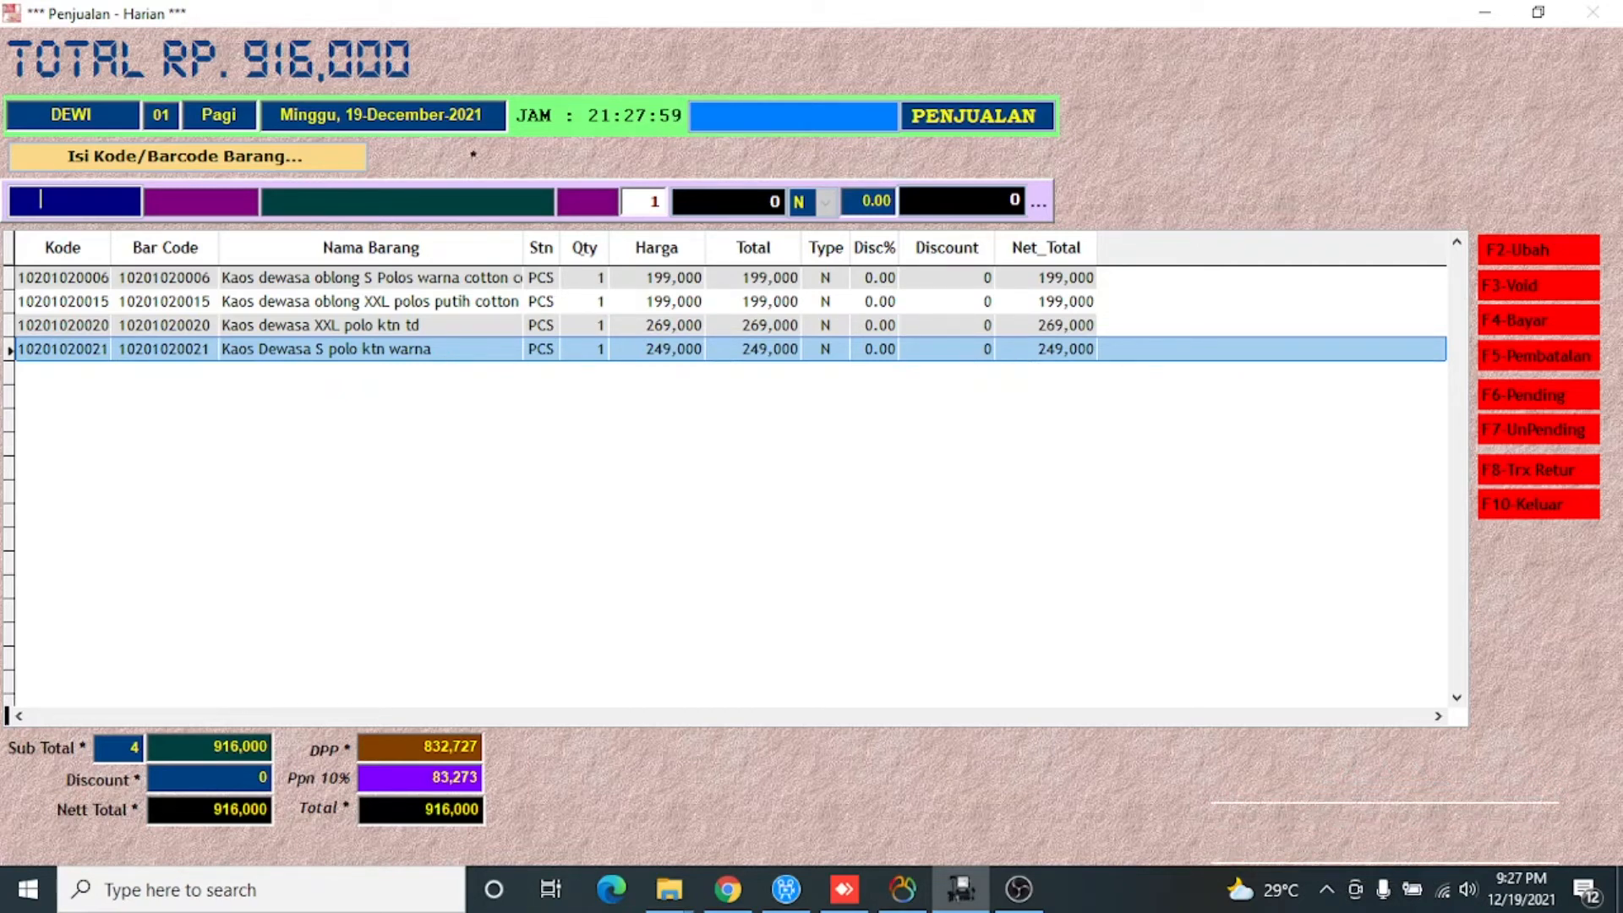
# Start the sale's payment with sticker number 333, the salesperson with code TES1 and Cash as payment method
pyautogui.press('F4')
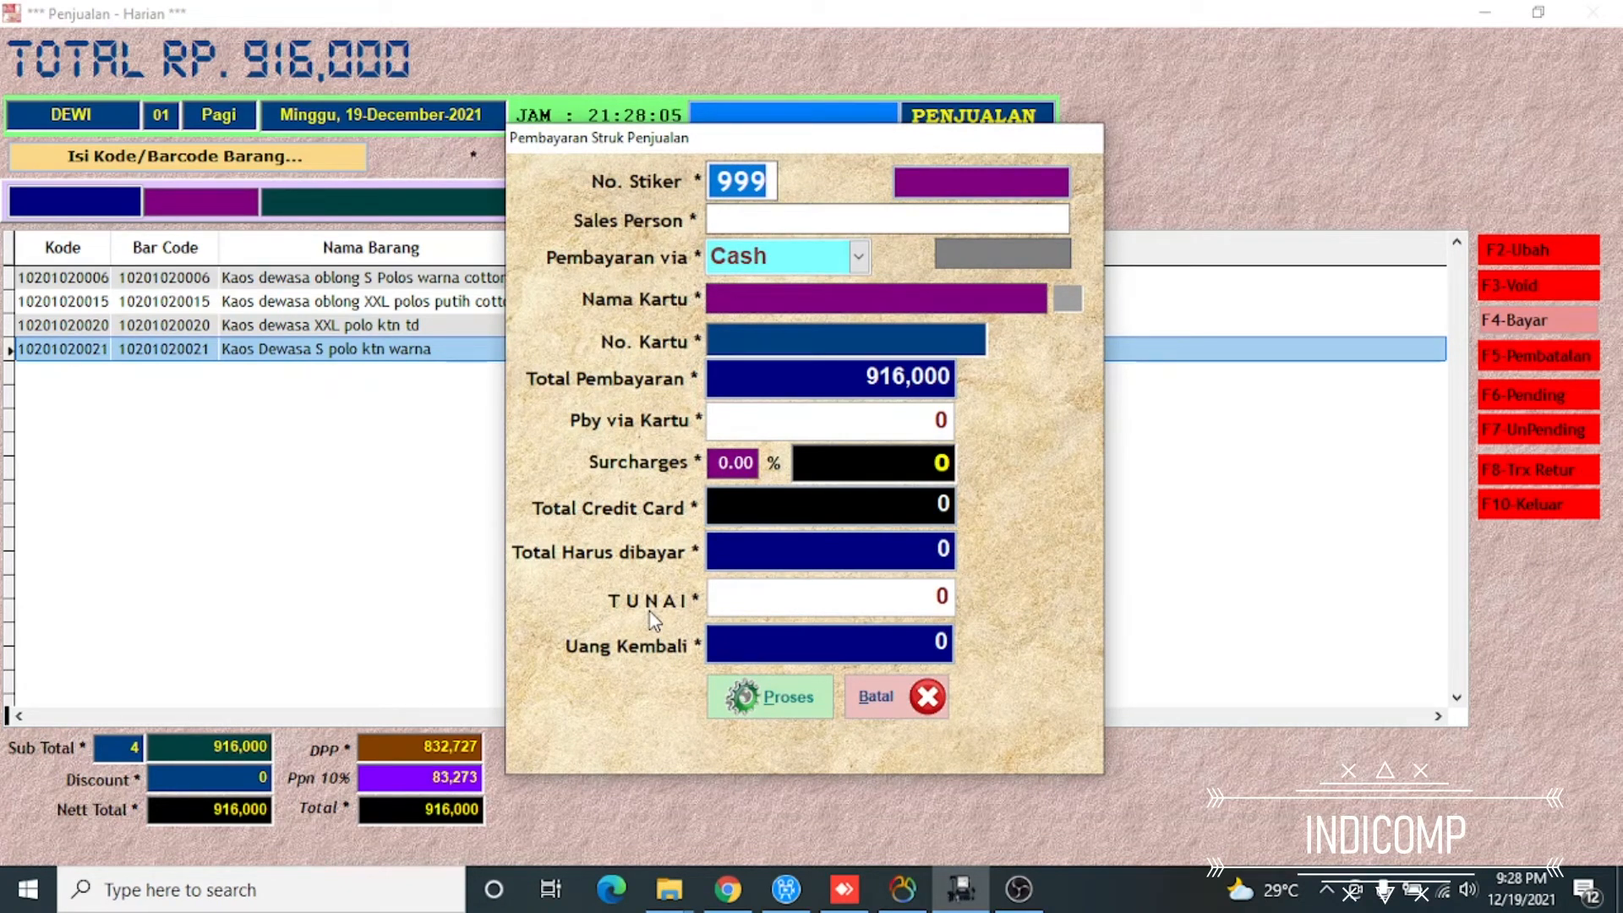
pyautogui.write('333')
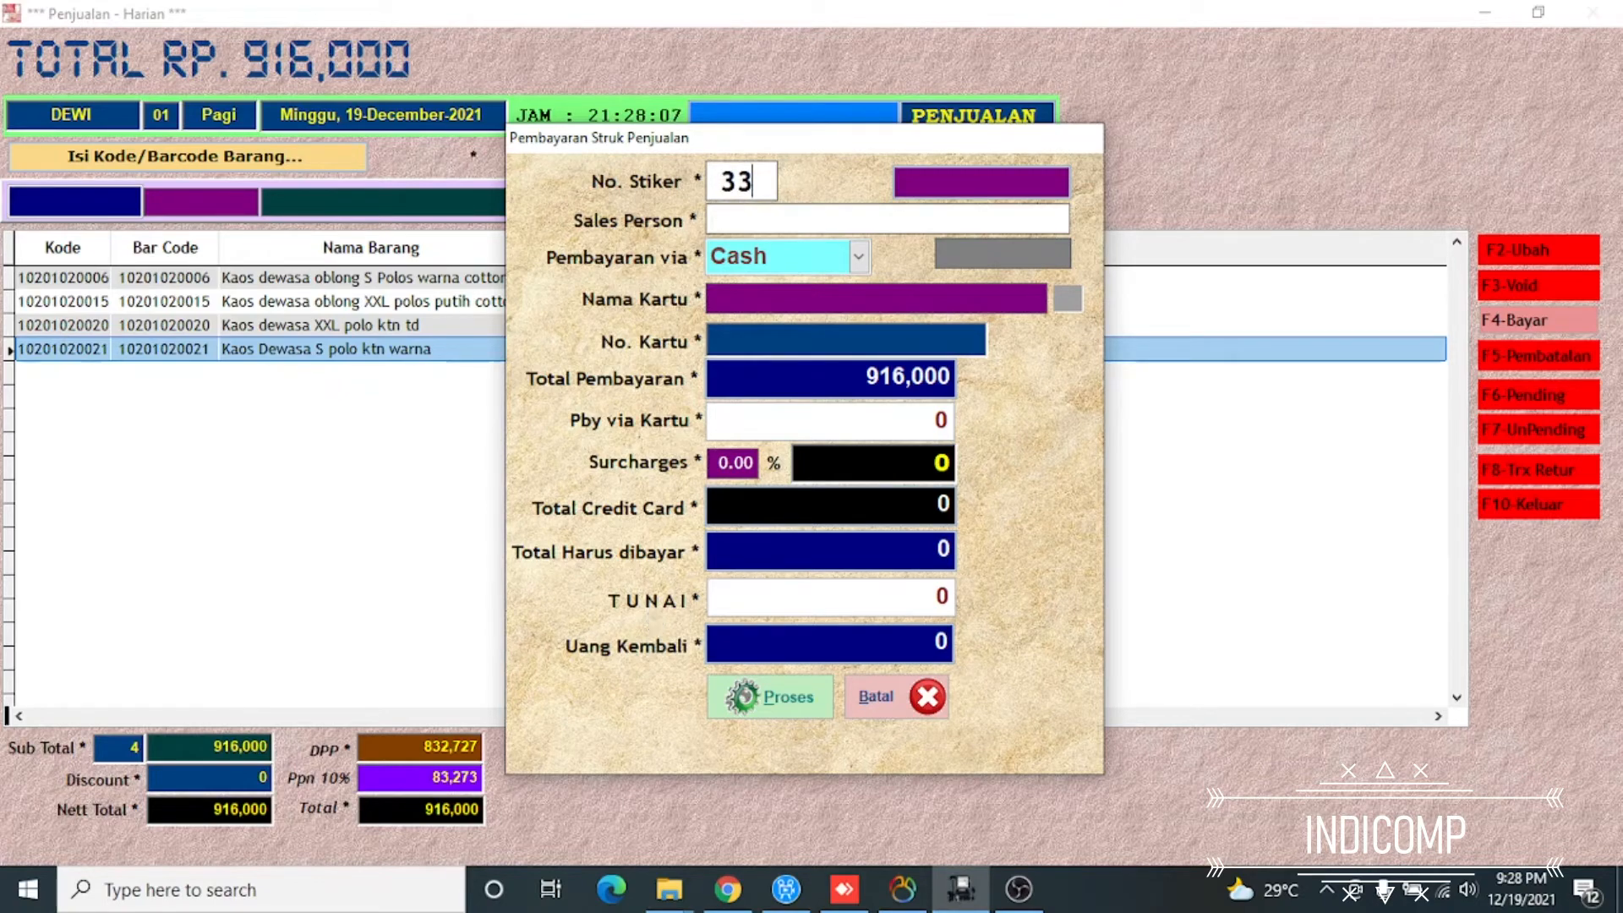
pyautogui.press('Return')
pyautogui.press('Return')
pyautogui.press('Down')
pyautogui.press('Down')
pyautogui.press('Return')
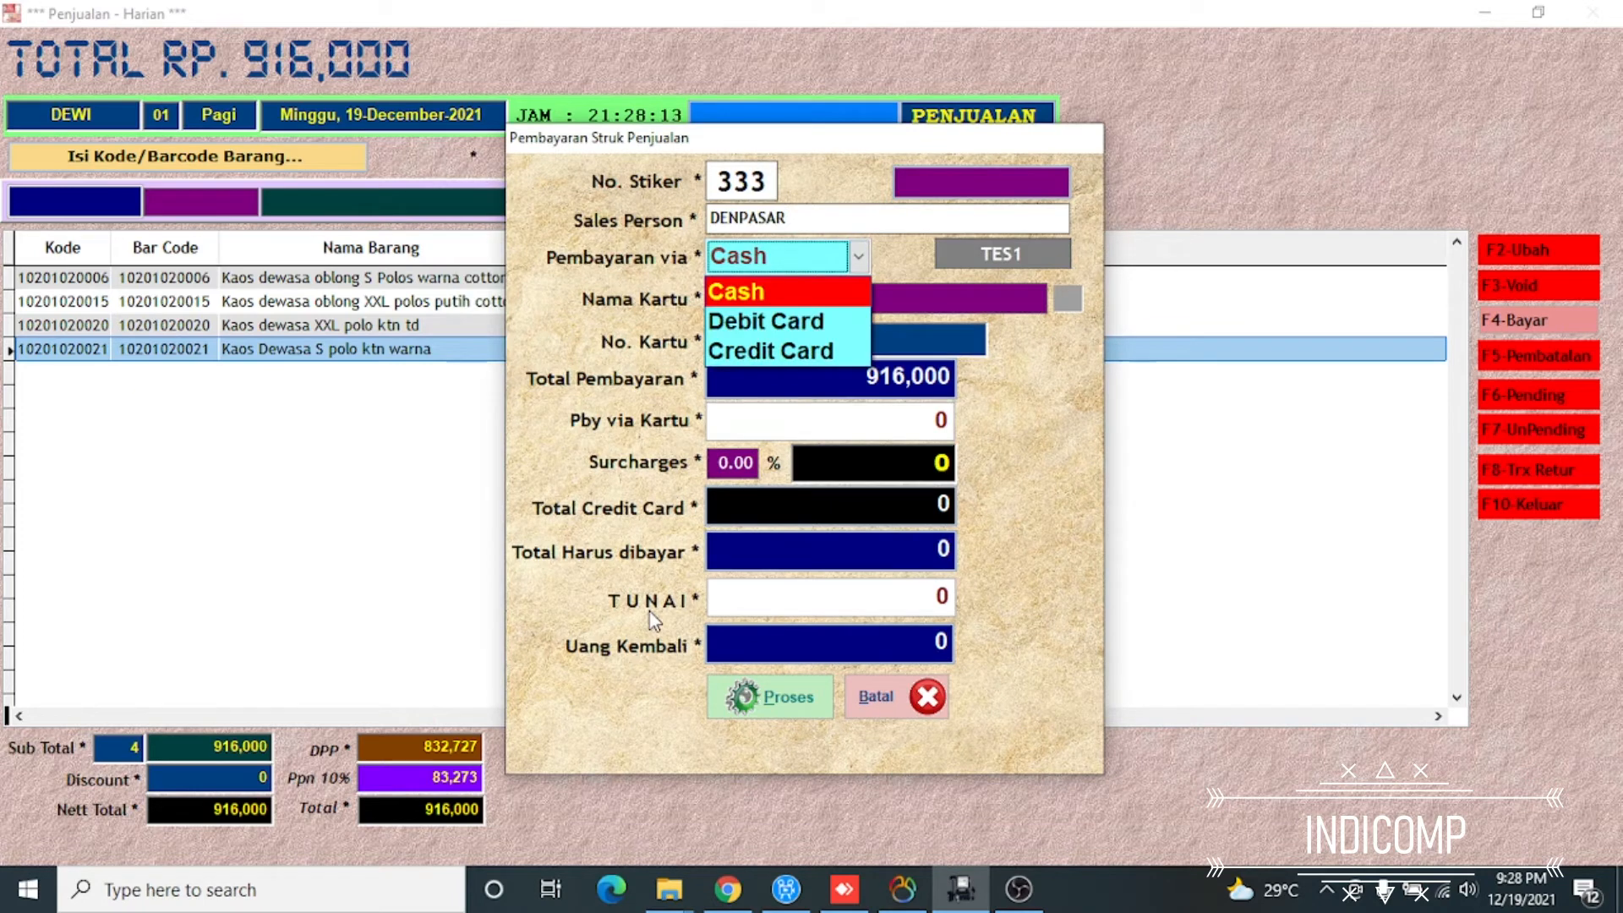
pyautogui.press('Return')
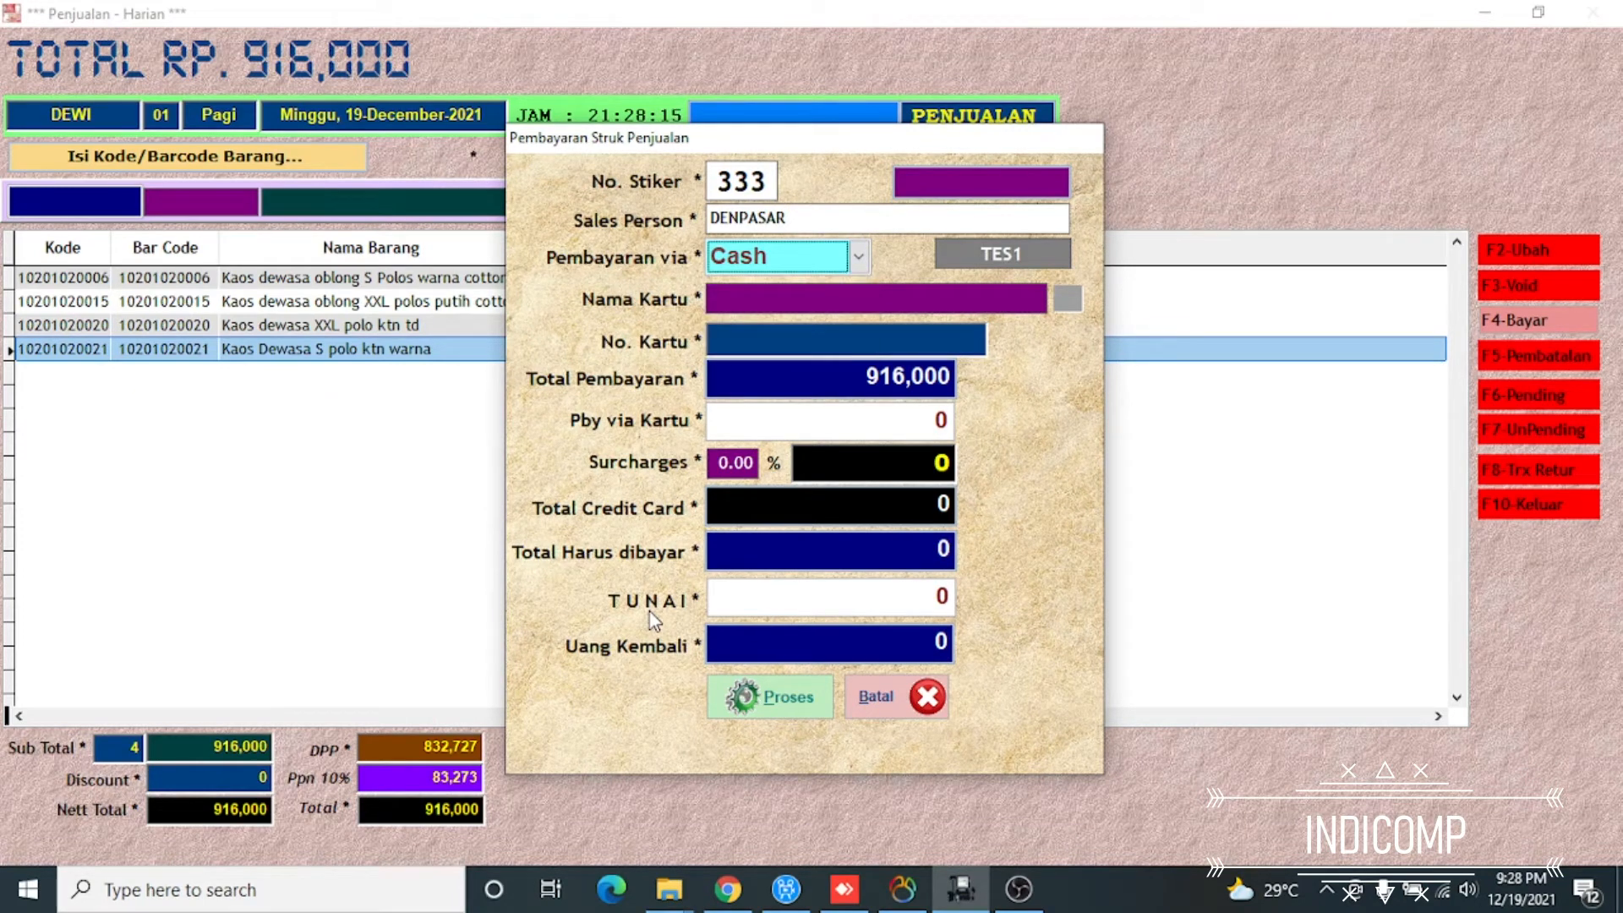
pyautogui.press('Return')
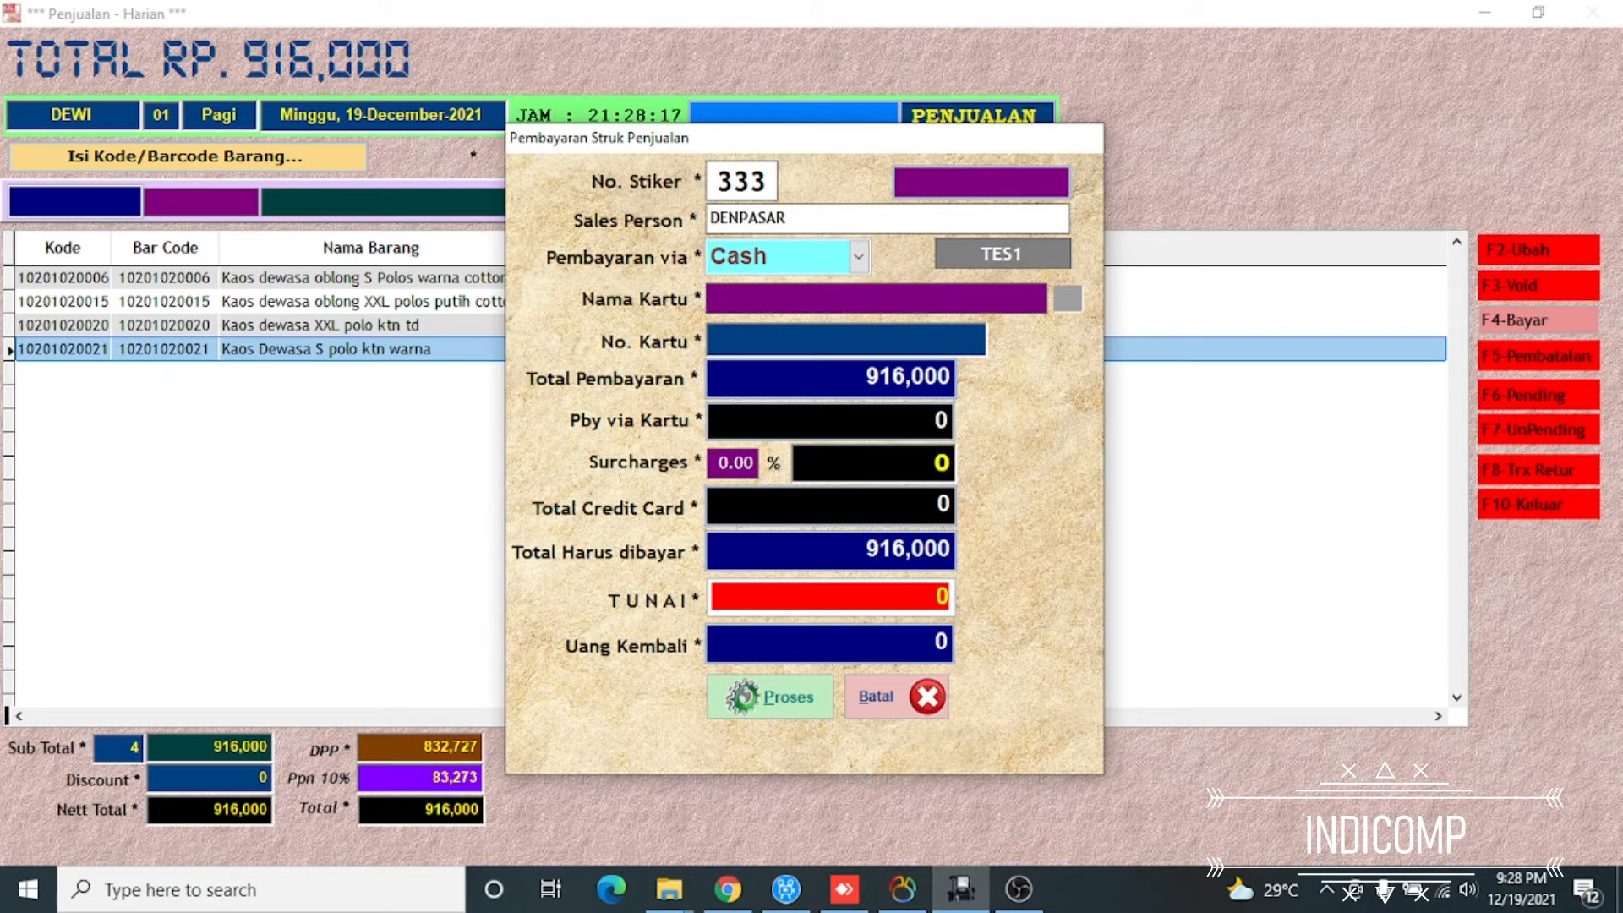
# Process the payment with 1,000,000 in cash and create the PDF receipt Crystal Reports - Struk_TM1.pdf
pyautogui.write('1000000')
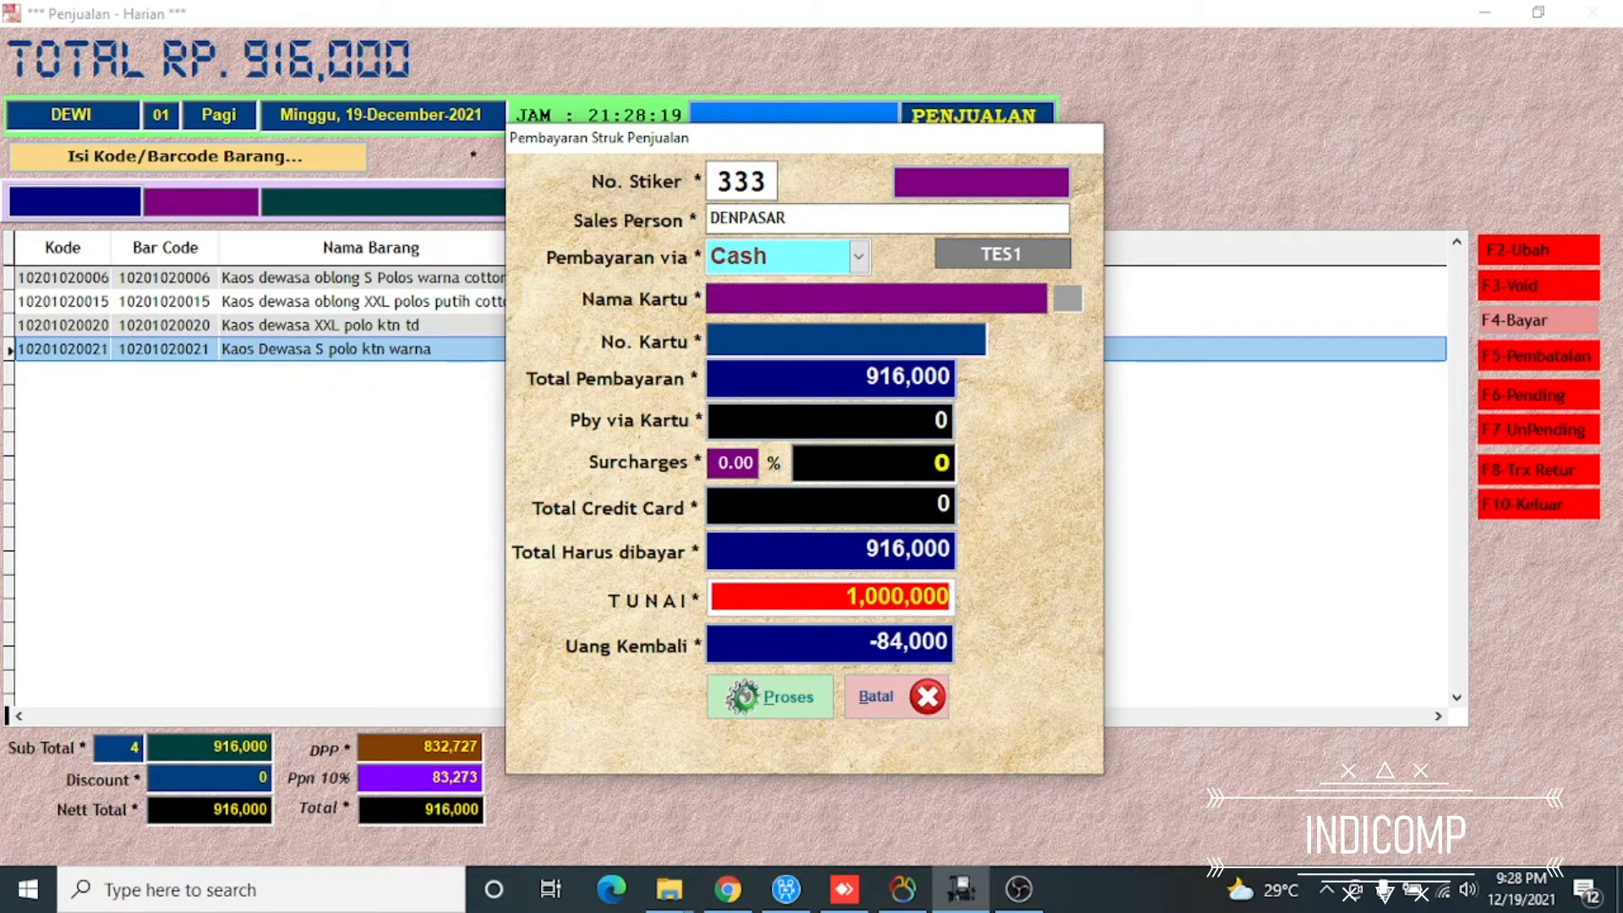
pyautogui.press('Return')
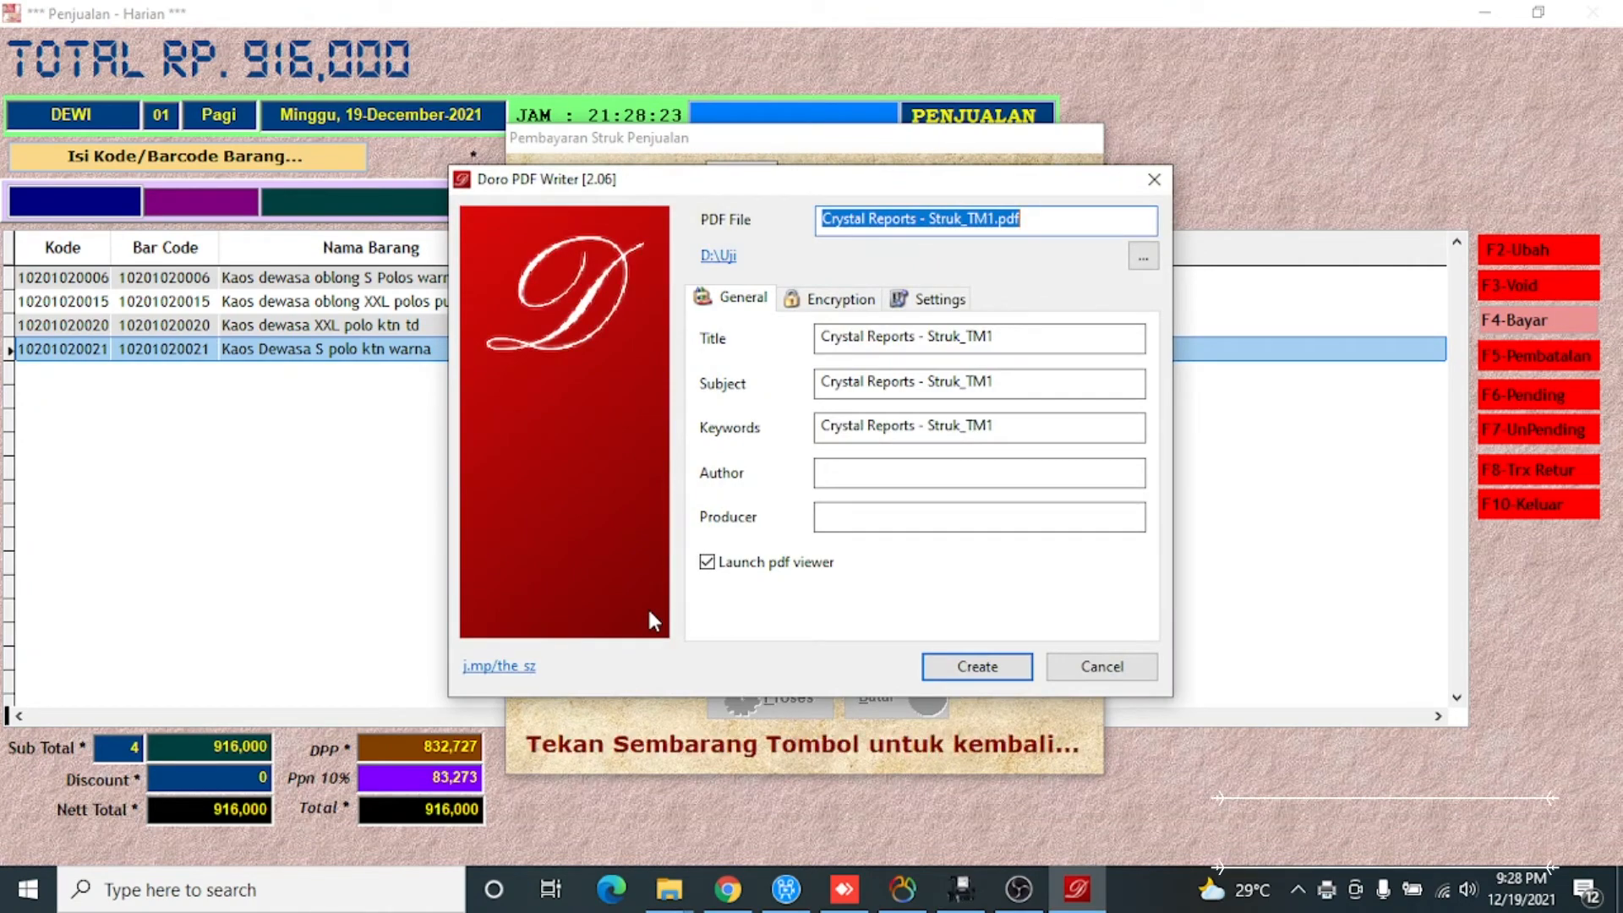
pyautogui.press('Return')
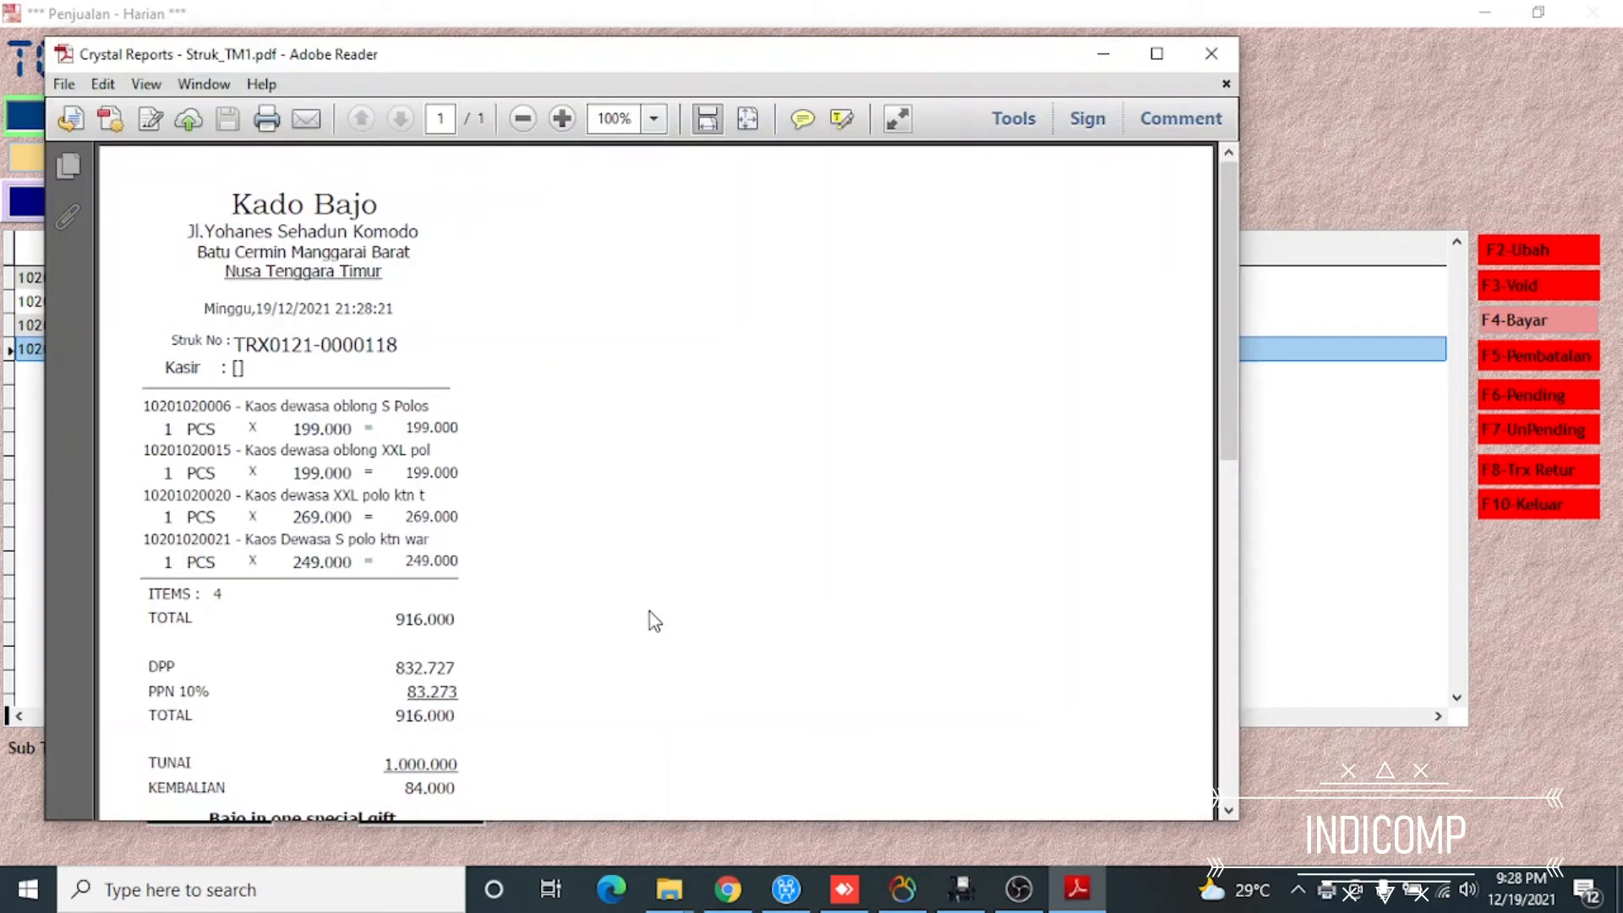
pyautogui.moveTo(1232, 428); pyautogui.dragTo(1260, 497)
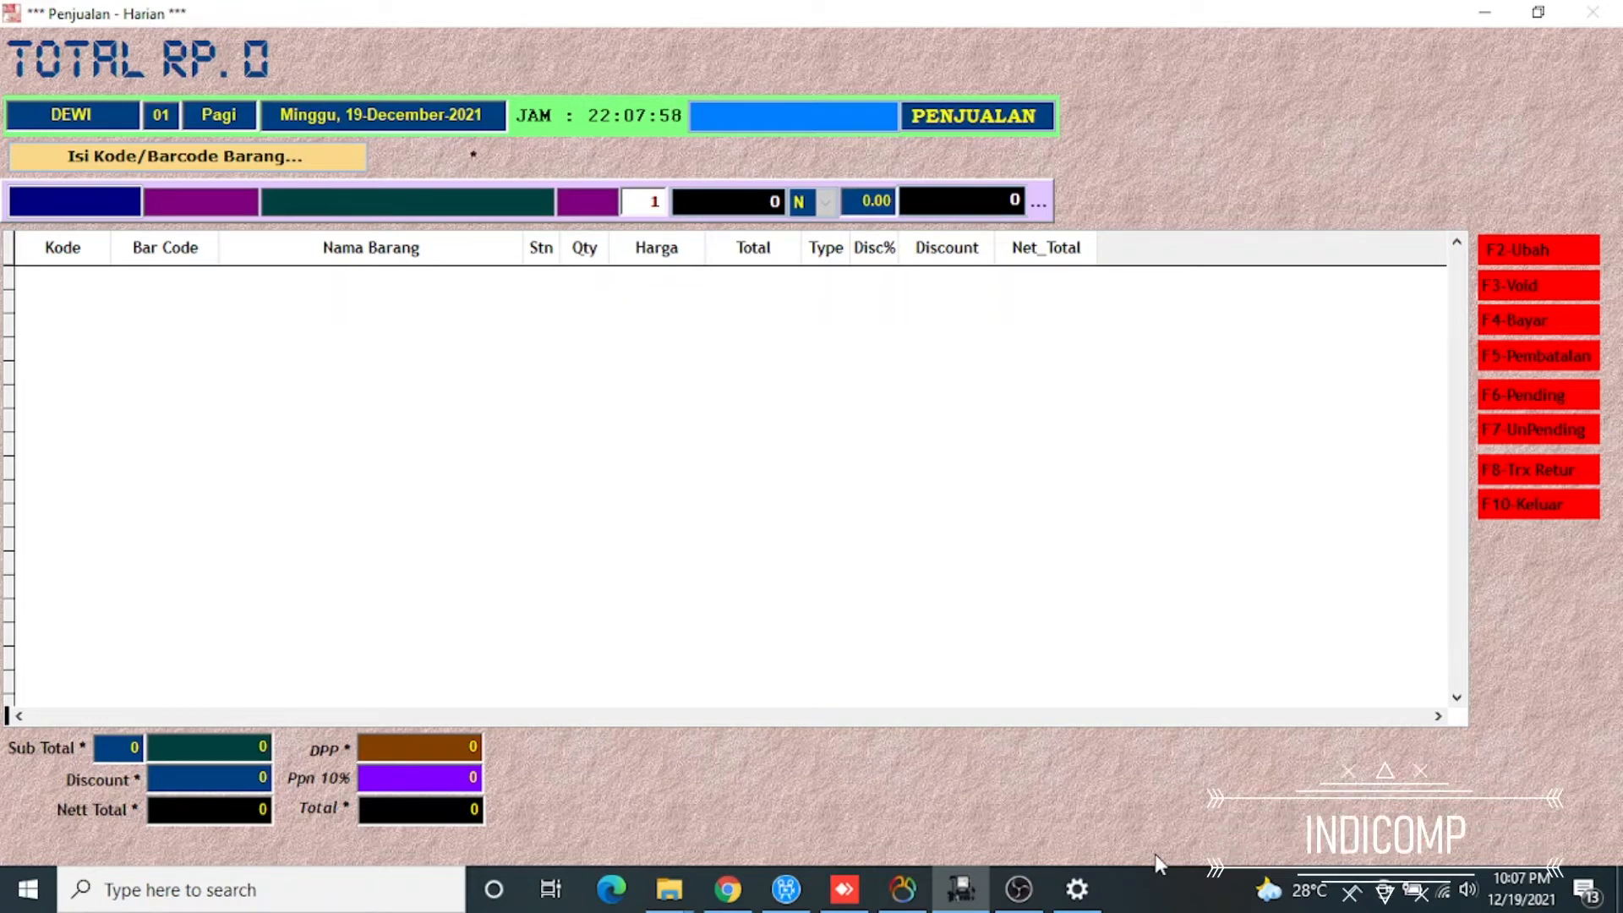
# Switch the sales screen to a return transaction by authorizing with the administrator's user name and password
pyautogui.press('F8')
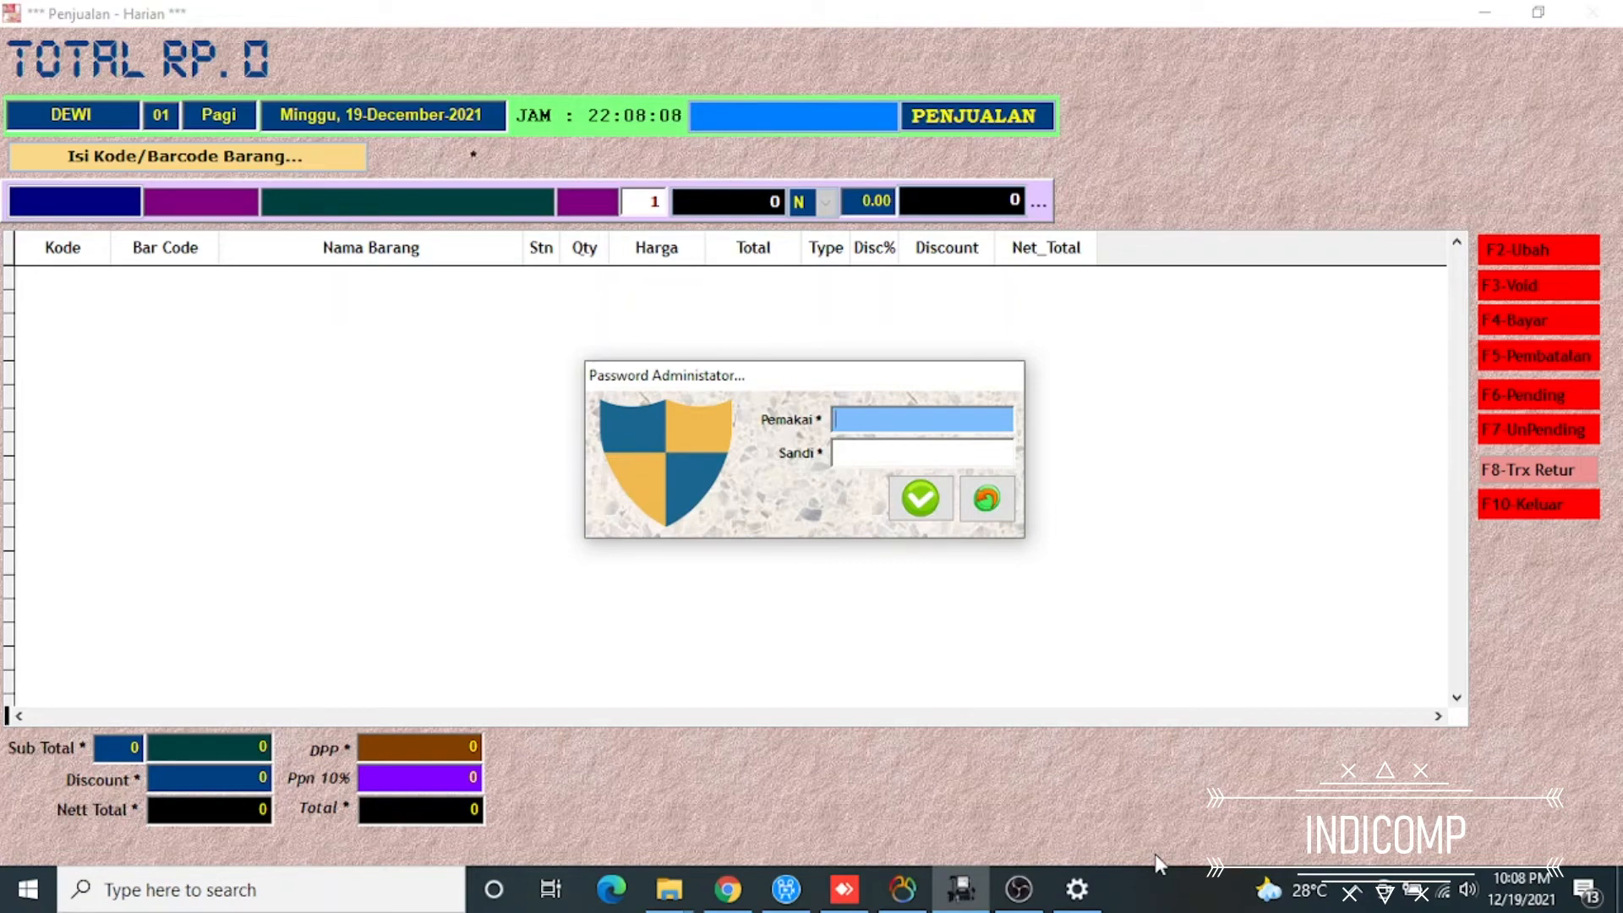
pyautogui.write('INDI')
pyautogui.press('Return')
pyautogui.write('@@')
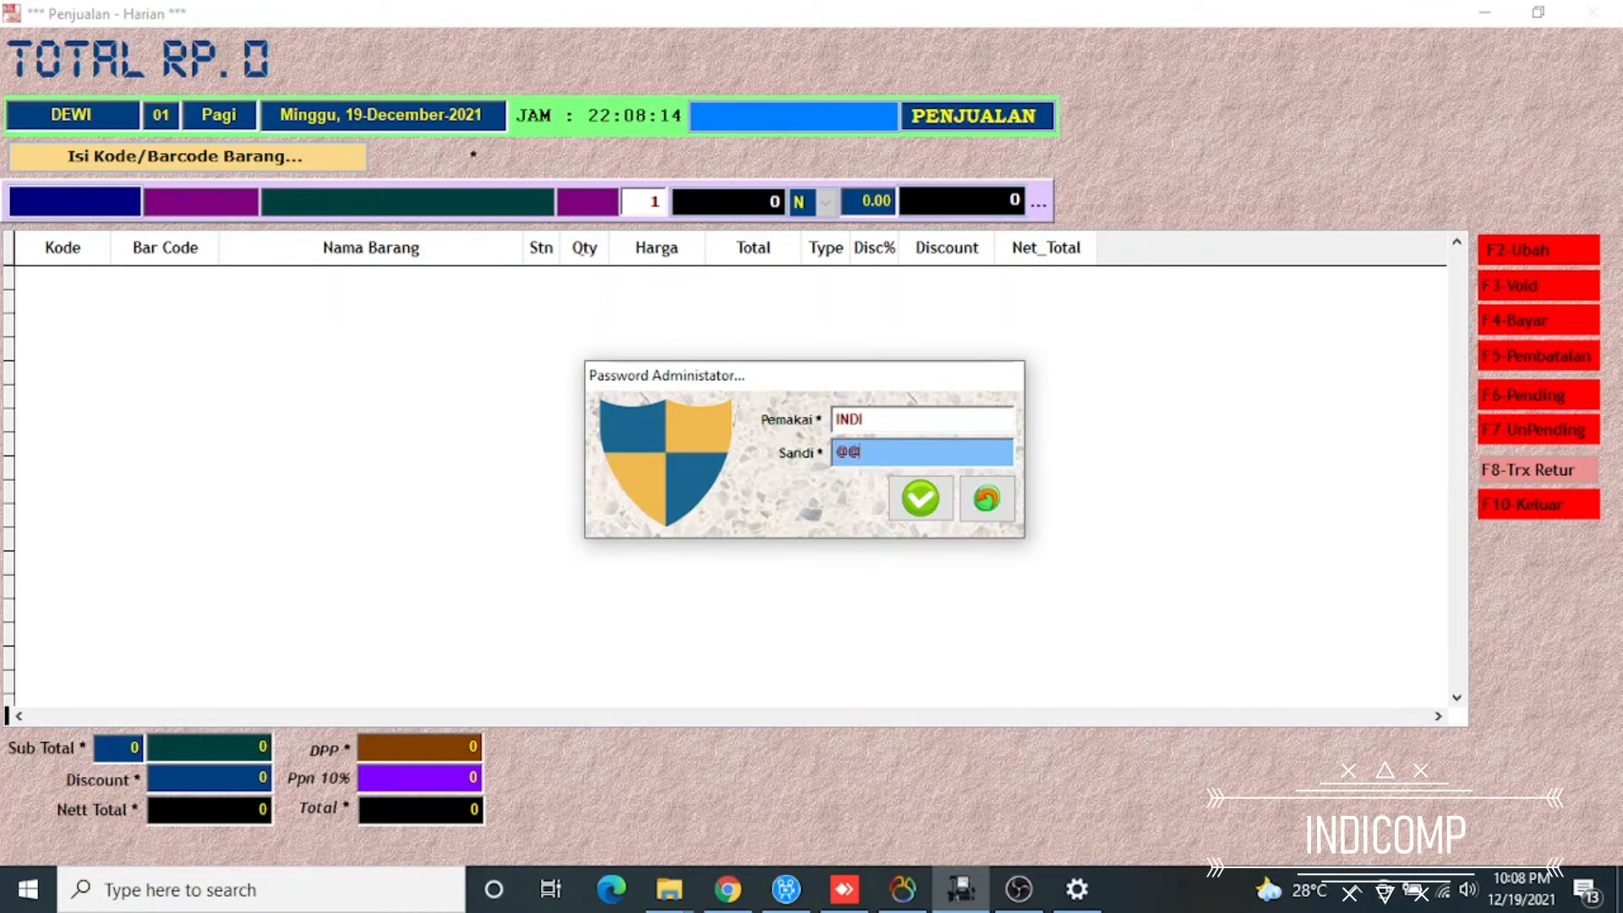
pyautogui.write('@@@@')
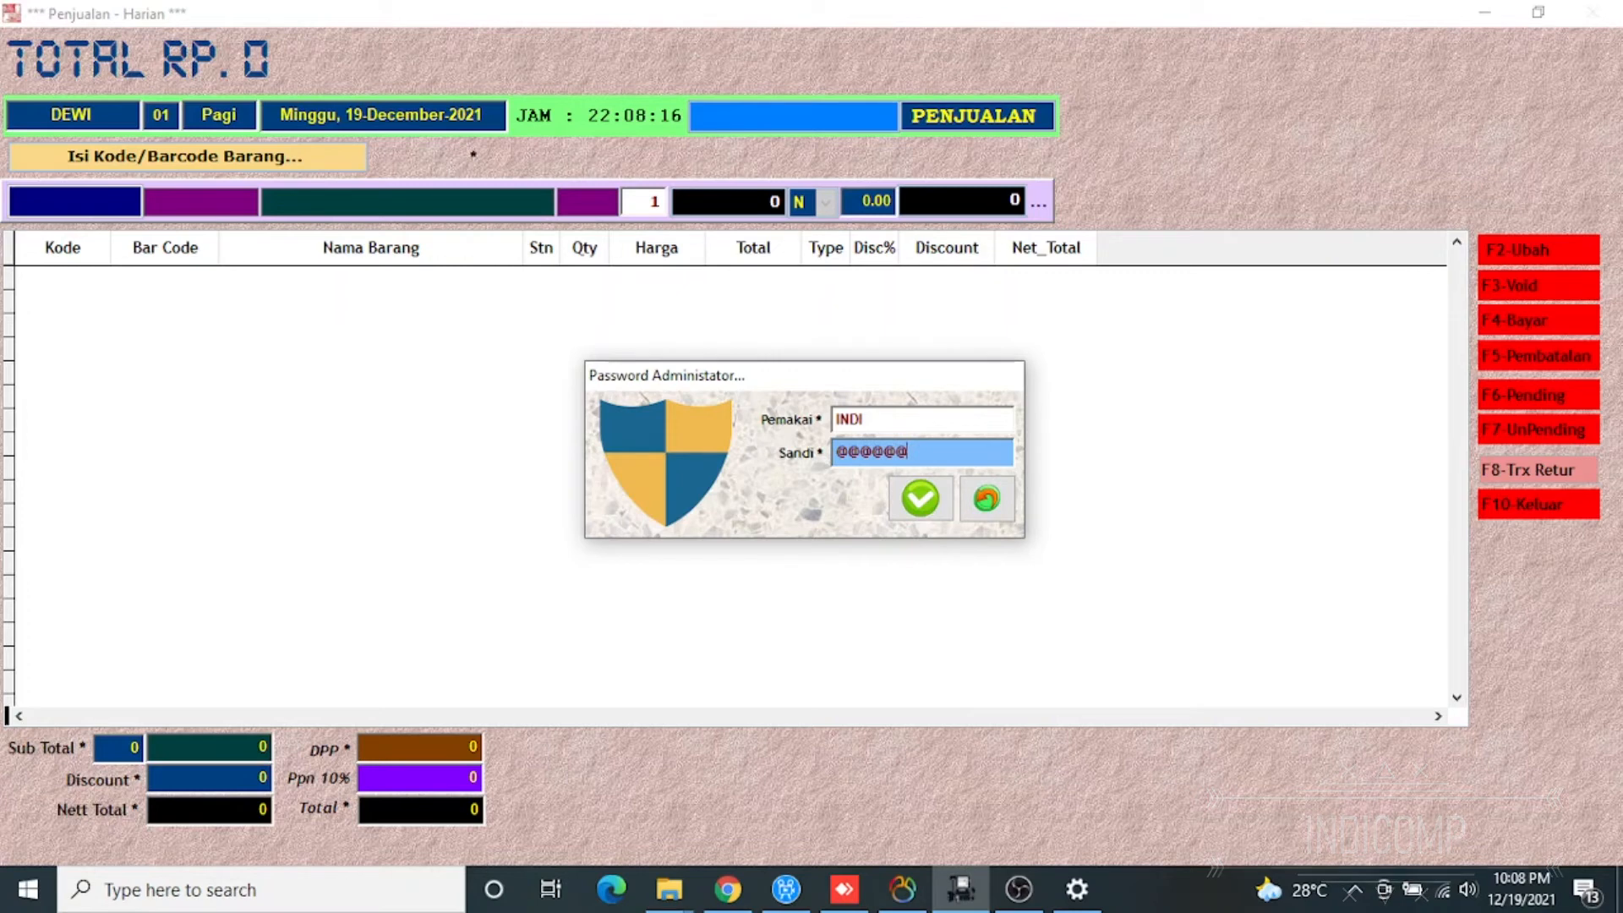
pyautogui.press('Return')
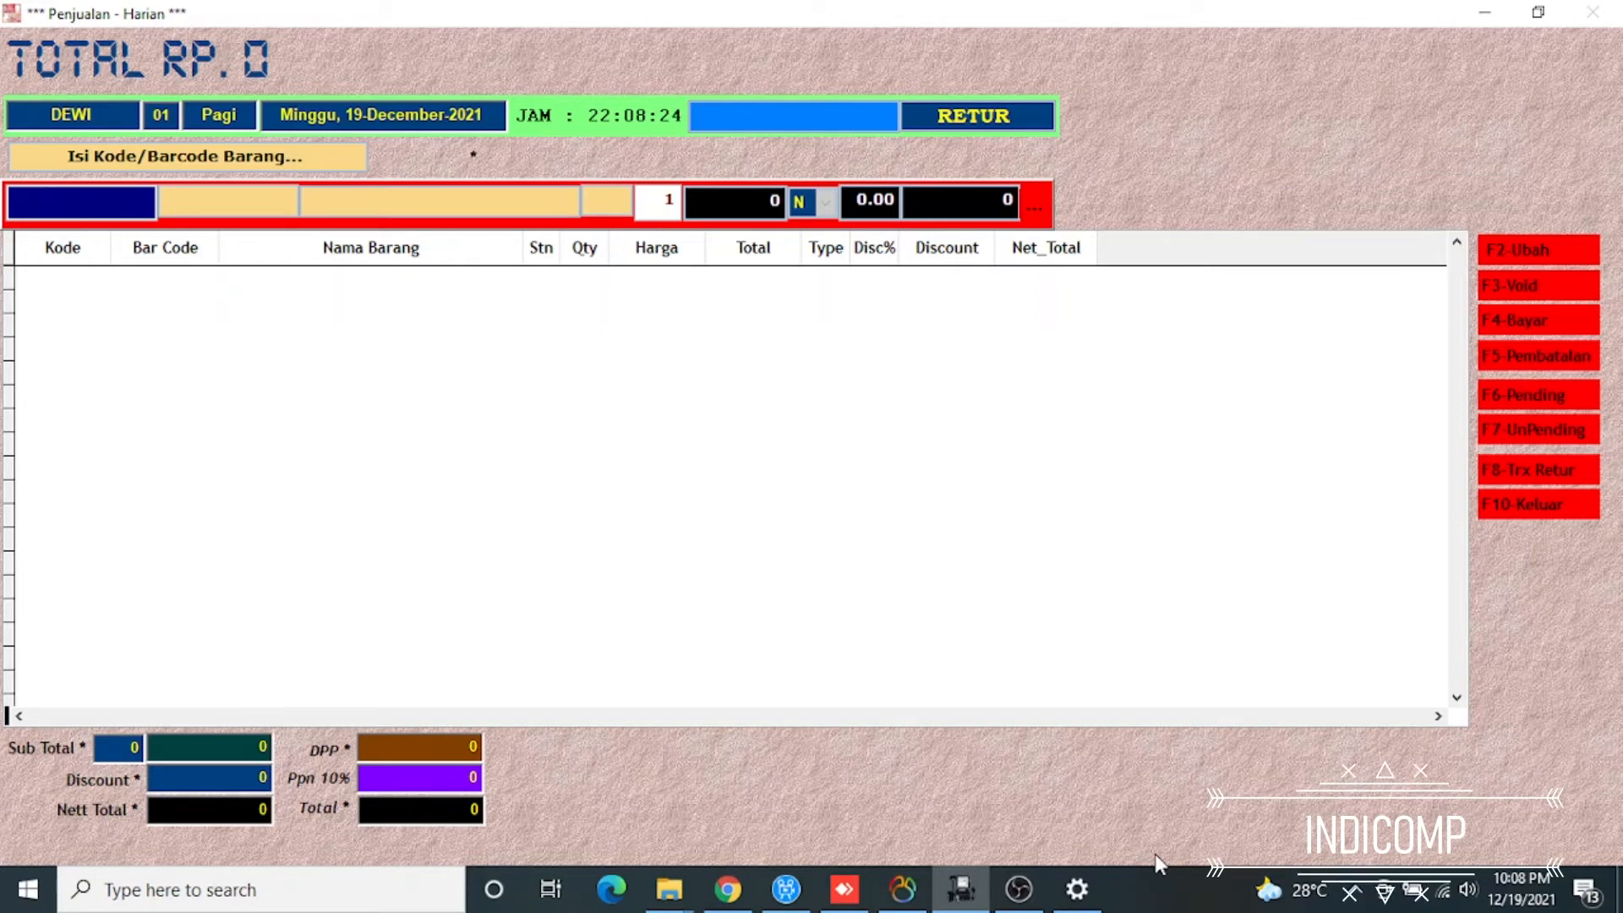
pyautogui.press('Return')
pyautogui.press('Down')
pyautogui.press('Up')
pyautogui.press('Return')
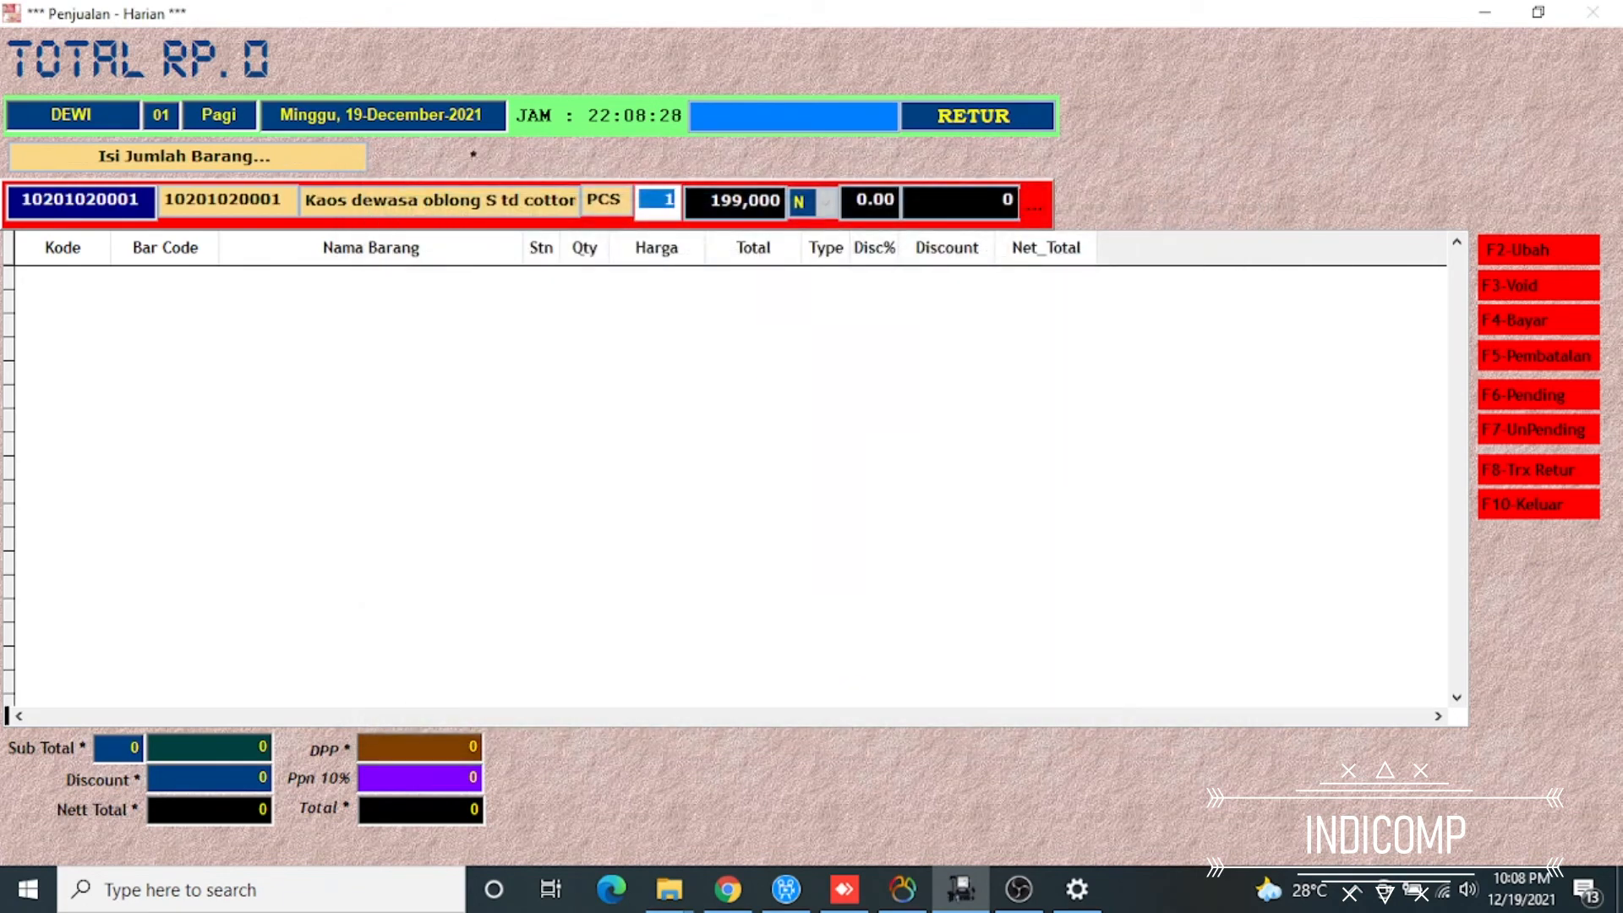
pyautogui.press('Return')
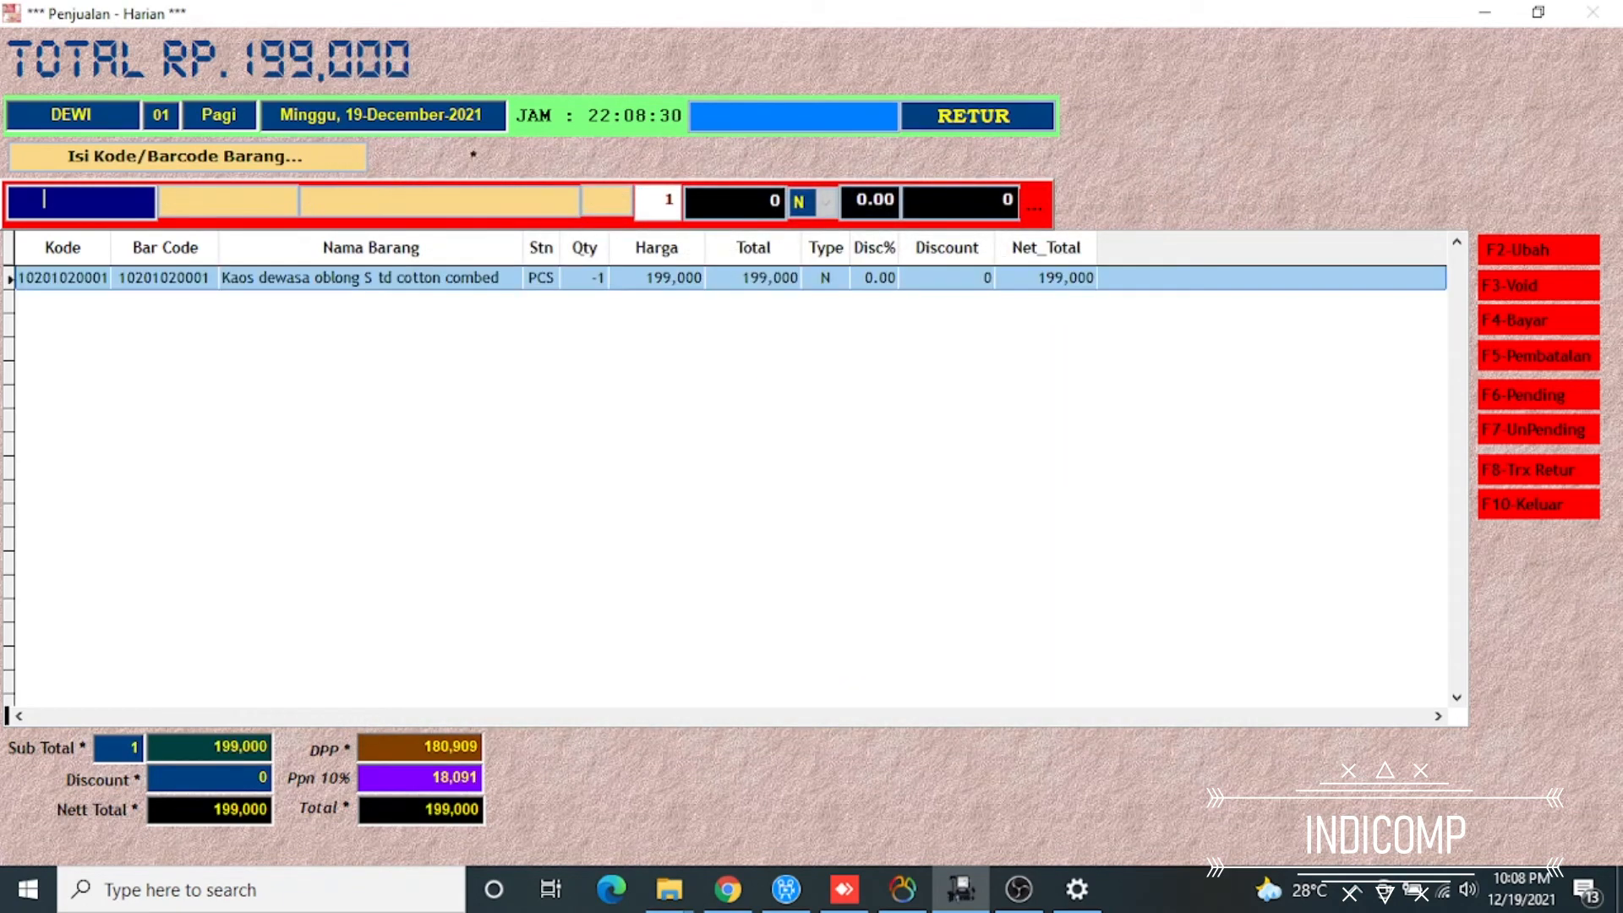
pyautogui.press('Return')
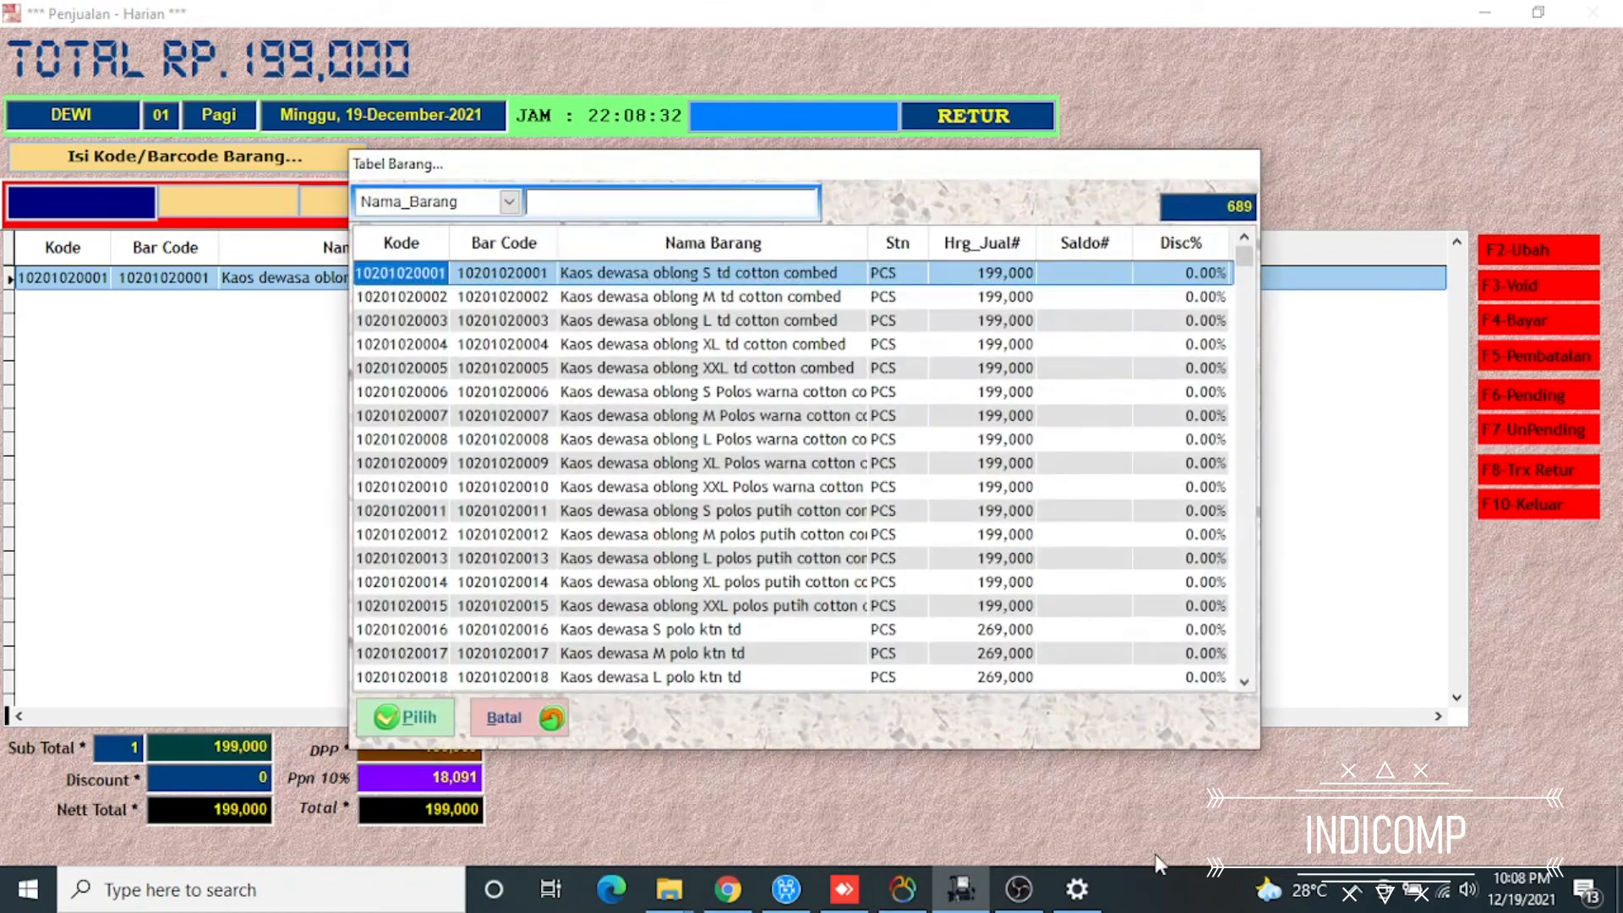
pyautogui.press('Down')
pyautogui.press('Down')
pyautogui.press('Down')
pyautogui.press('Down')
pyautogui.press('Down')
pyautogui.press('Down')
pyautogui.press('Down')
pyautogui.press('Down')
pyautogui.press('Down')
pyautogui.press('Down')
pyautogui.press('Down')
pyautogui.press('Down')
pyautogui.press('Down')
pyautogui.press('Down')
pyautogui.press('Down')
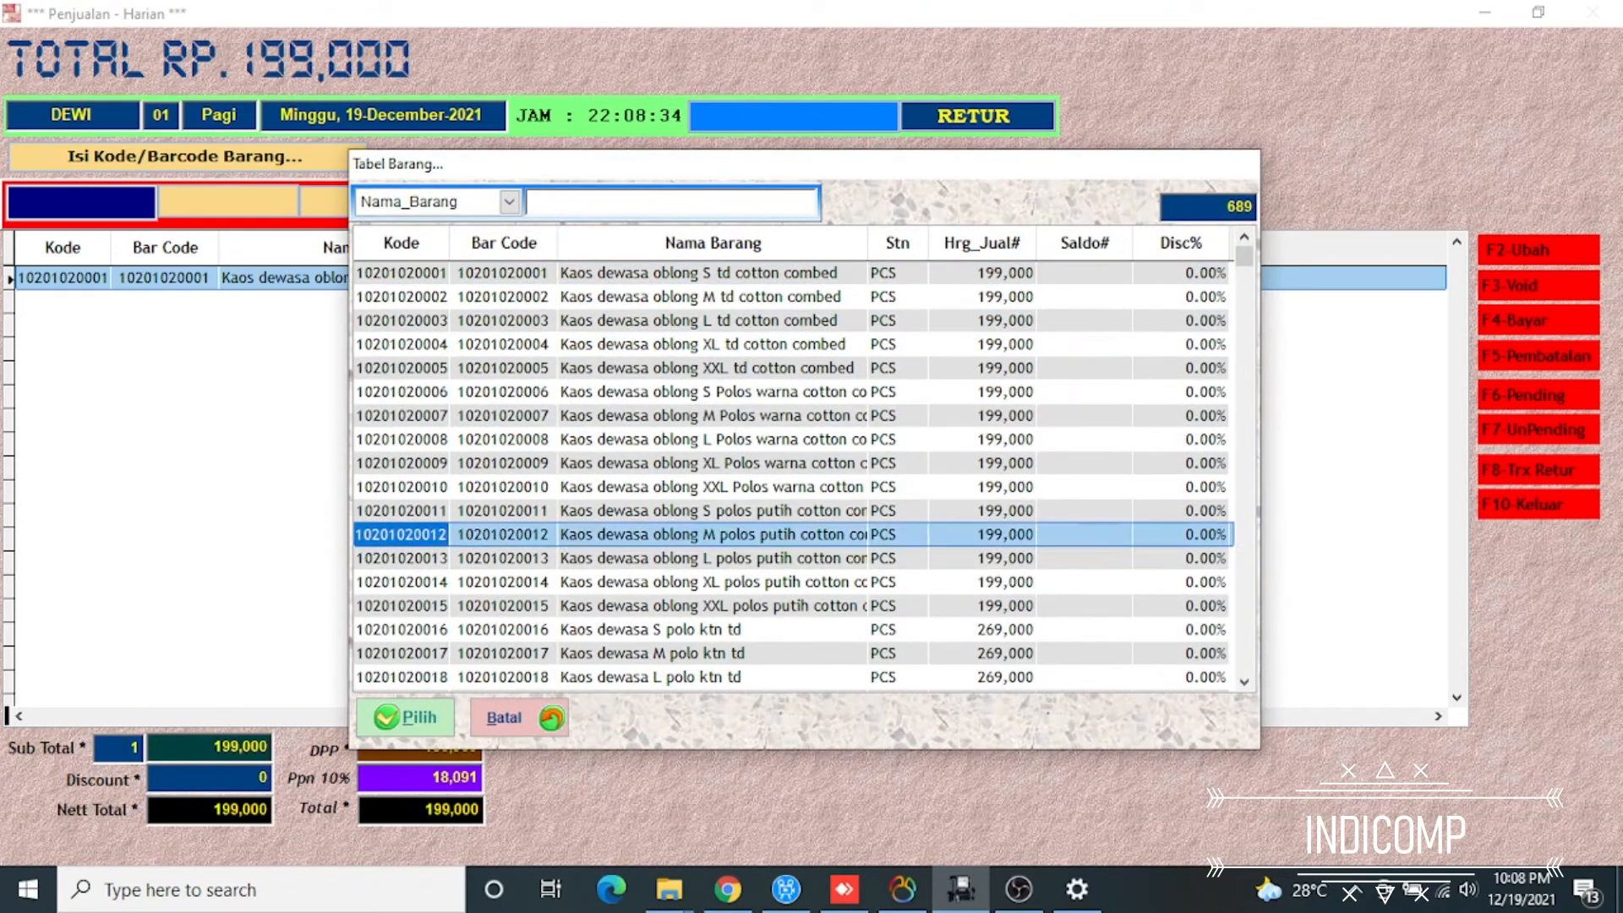
pyautogui.press('Return')
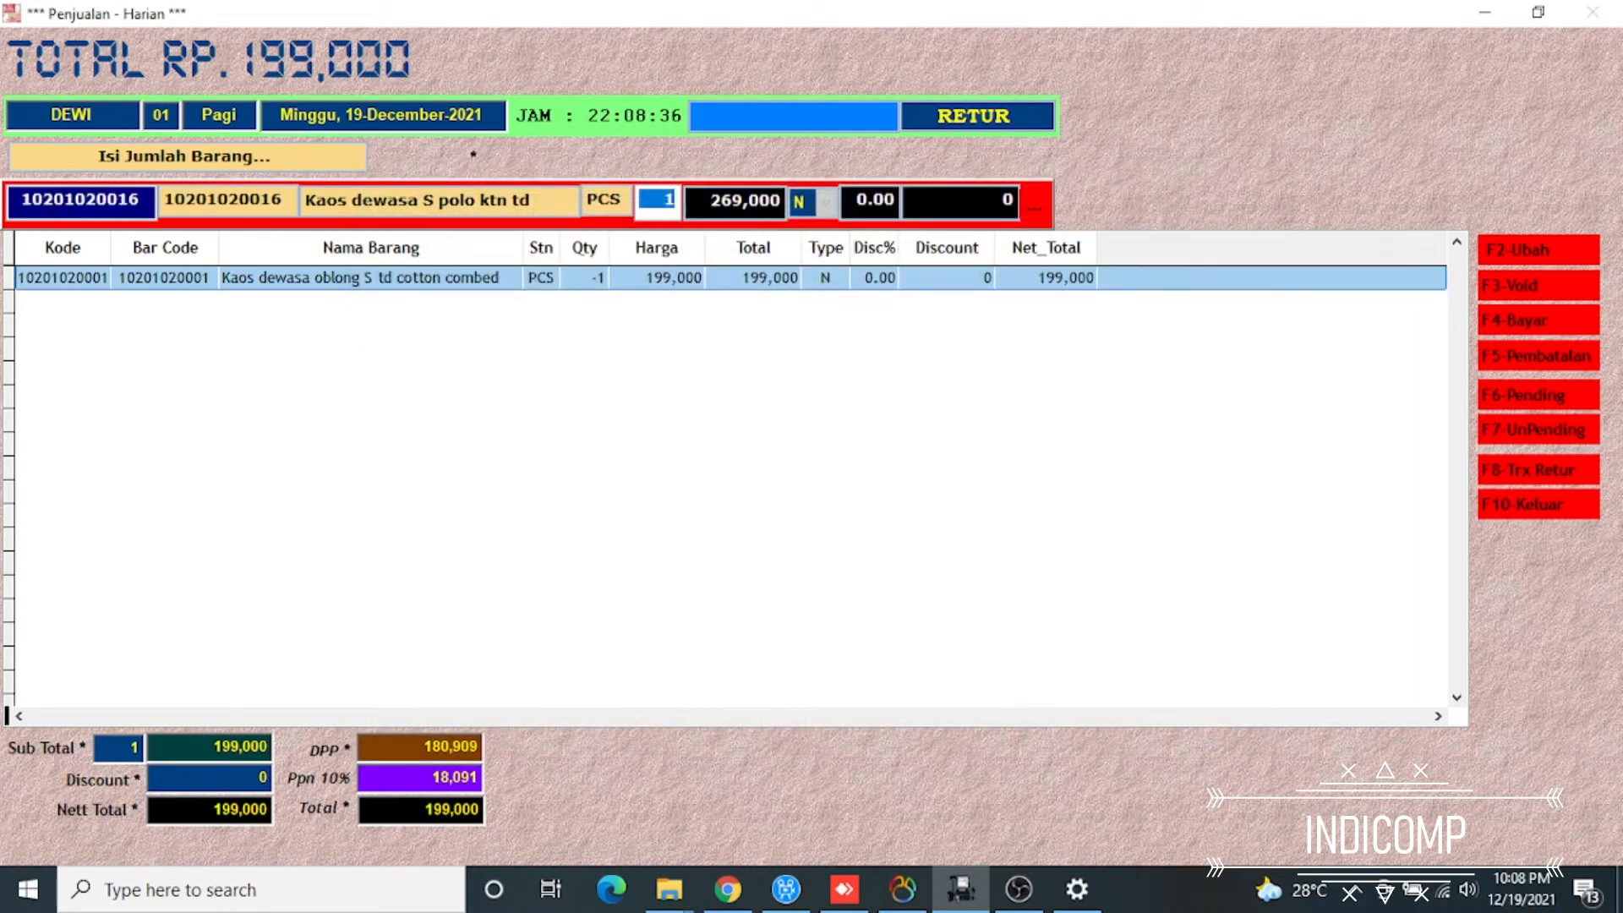
pyautogui.press('Return')
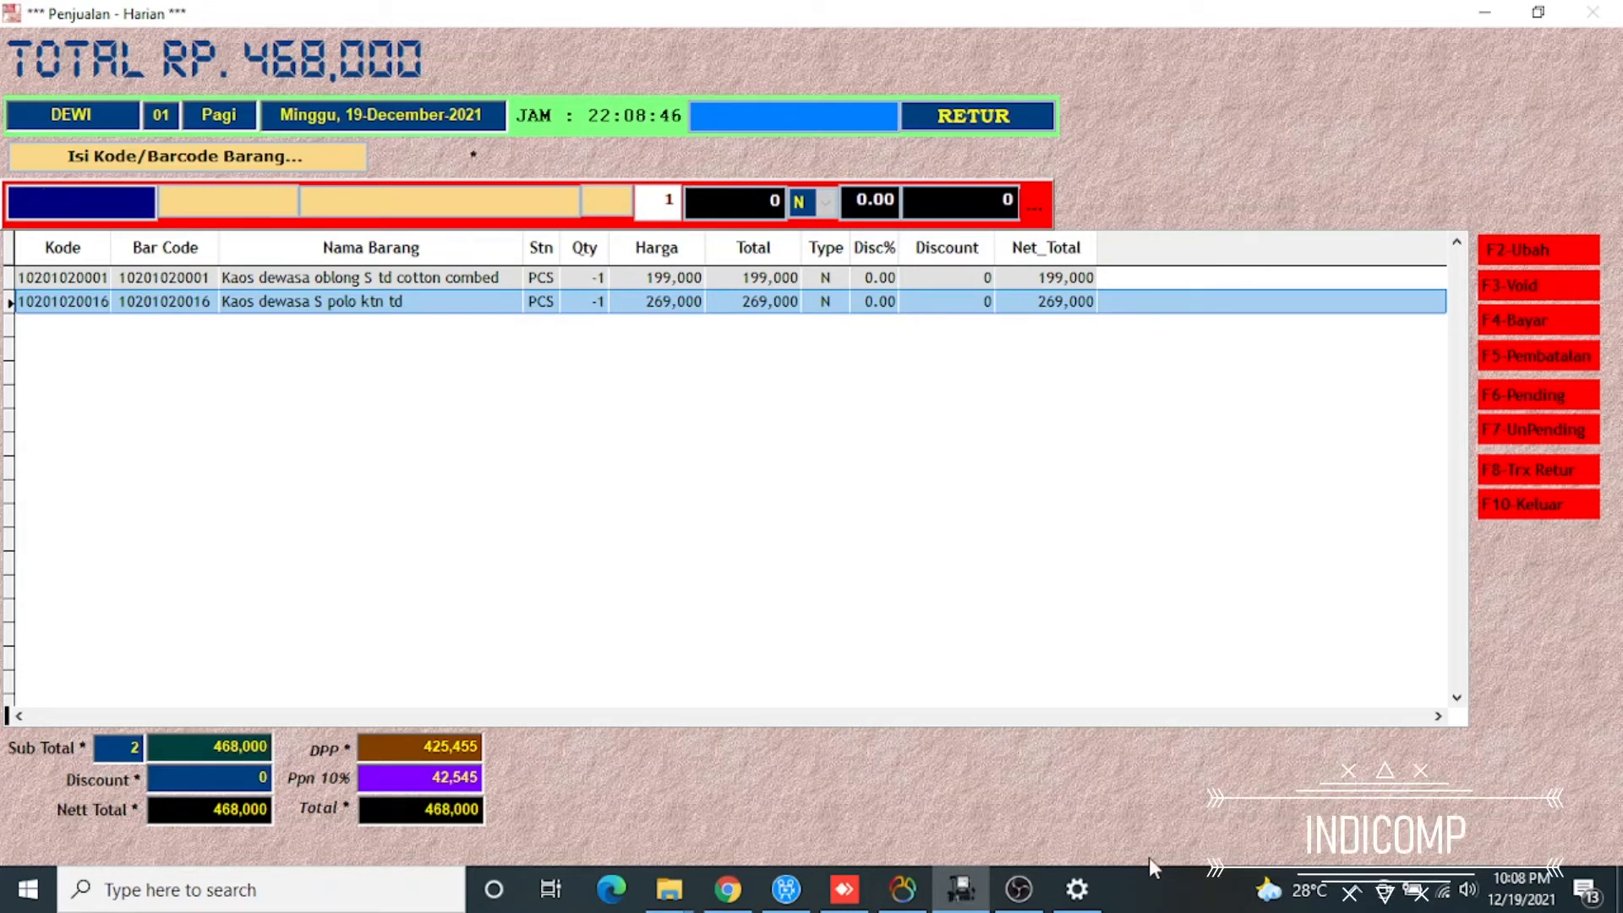
# Process the return's cash refund with the salesperson whose code is Q900, keeping the proposed cash amount
pyautogui.press('F4')
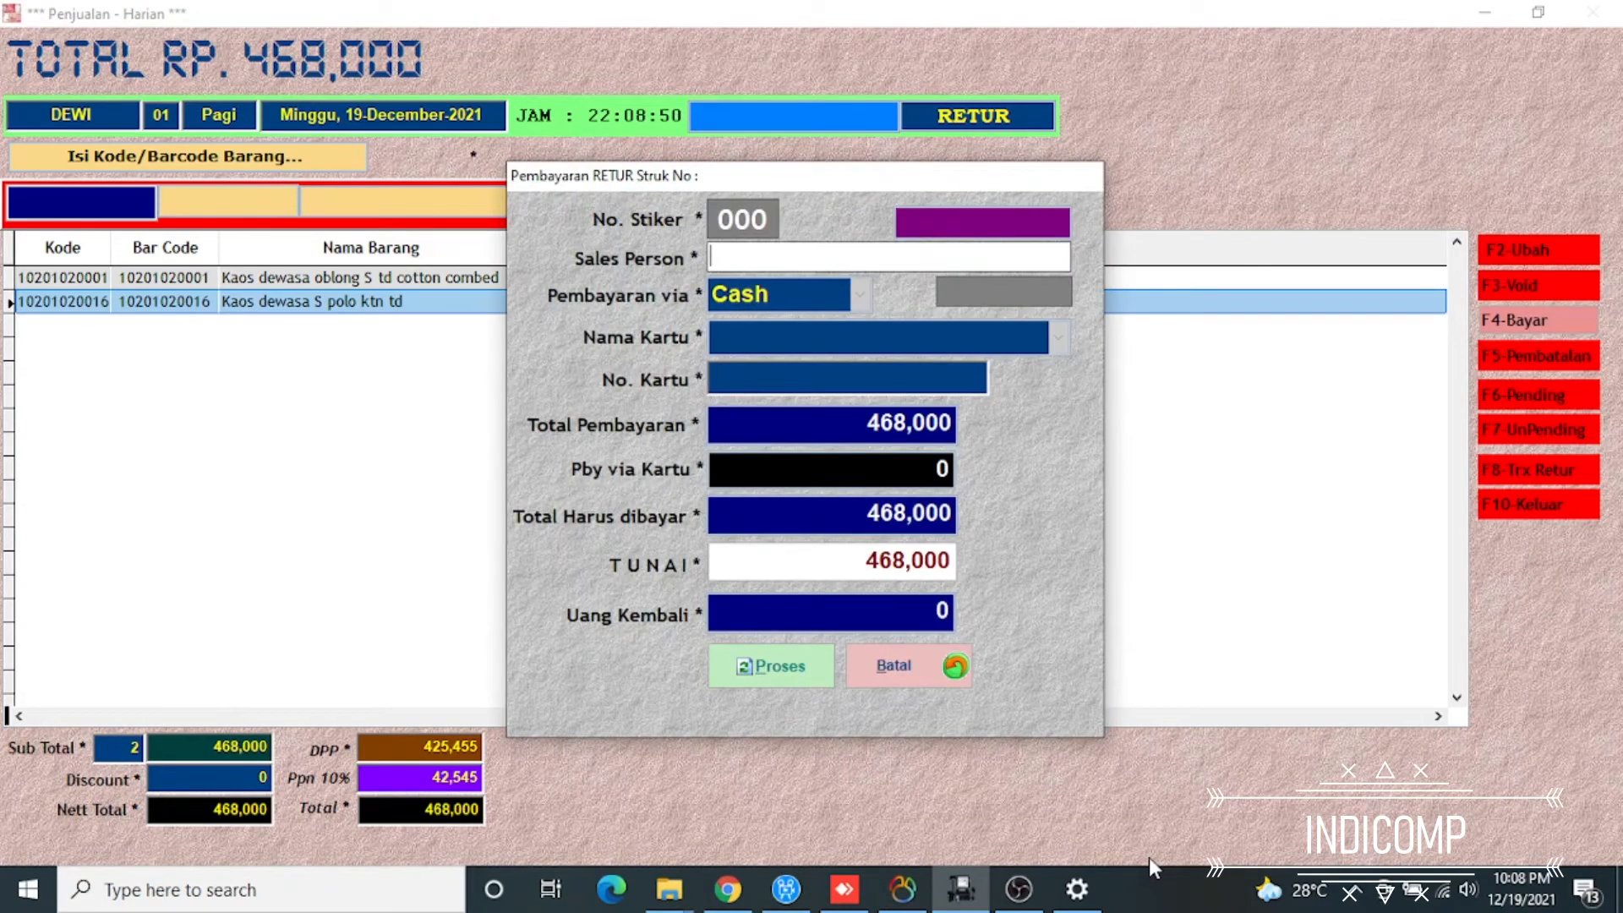
pyautogui.press('Return')
pyautogui.press('Down')
pyautogui.press('Return')
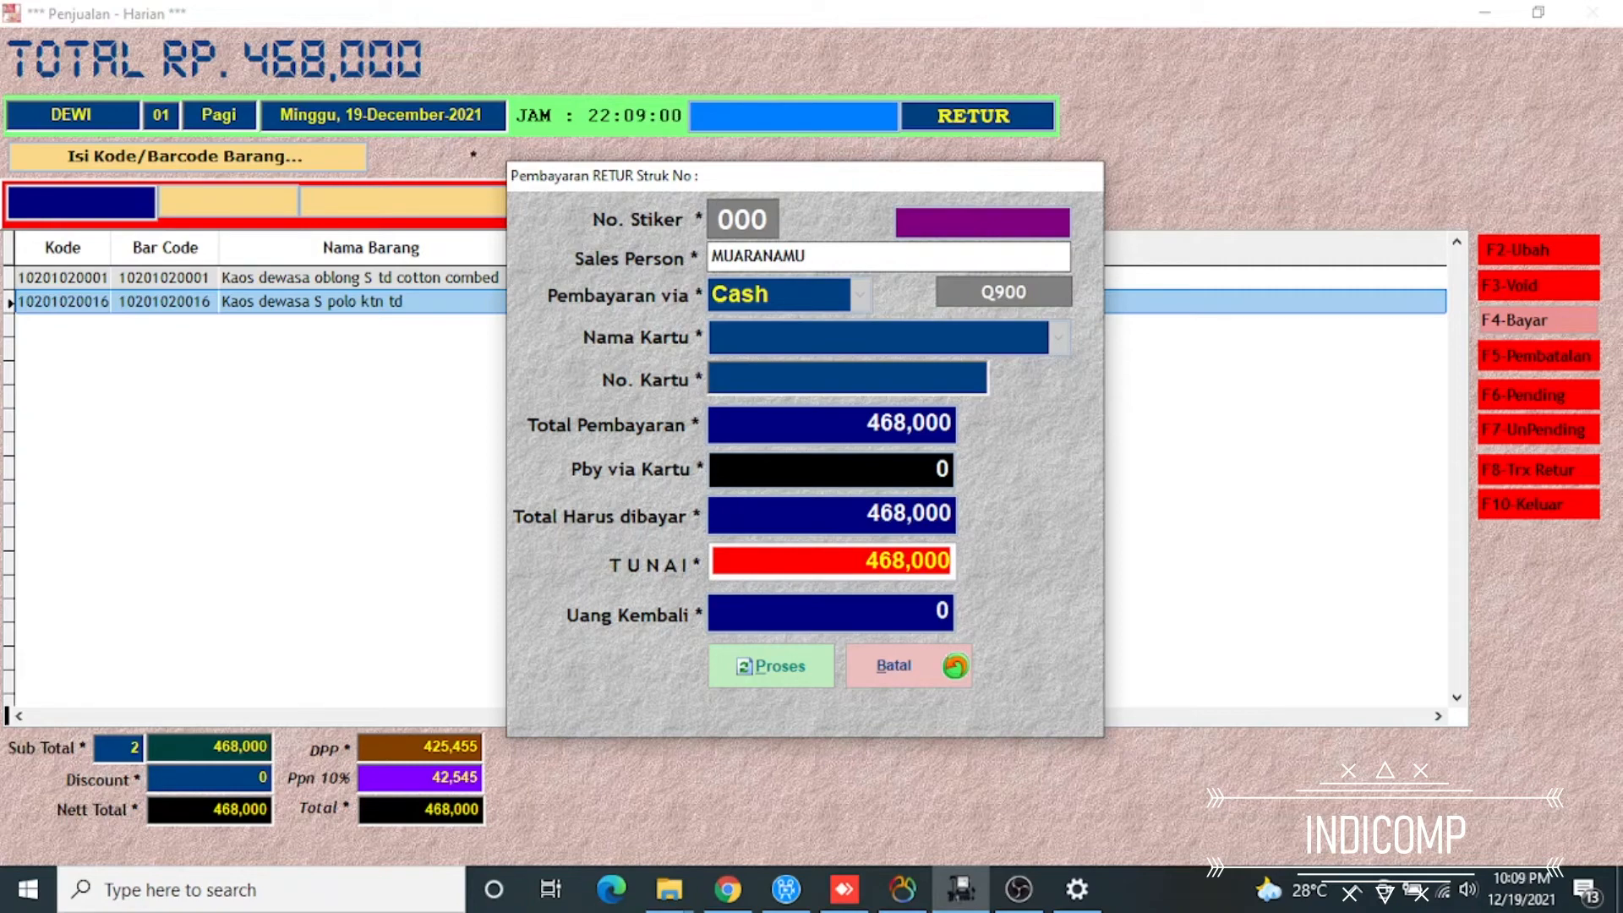
pyautogui.press('Return')
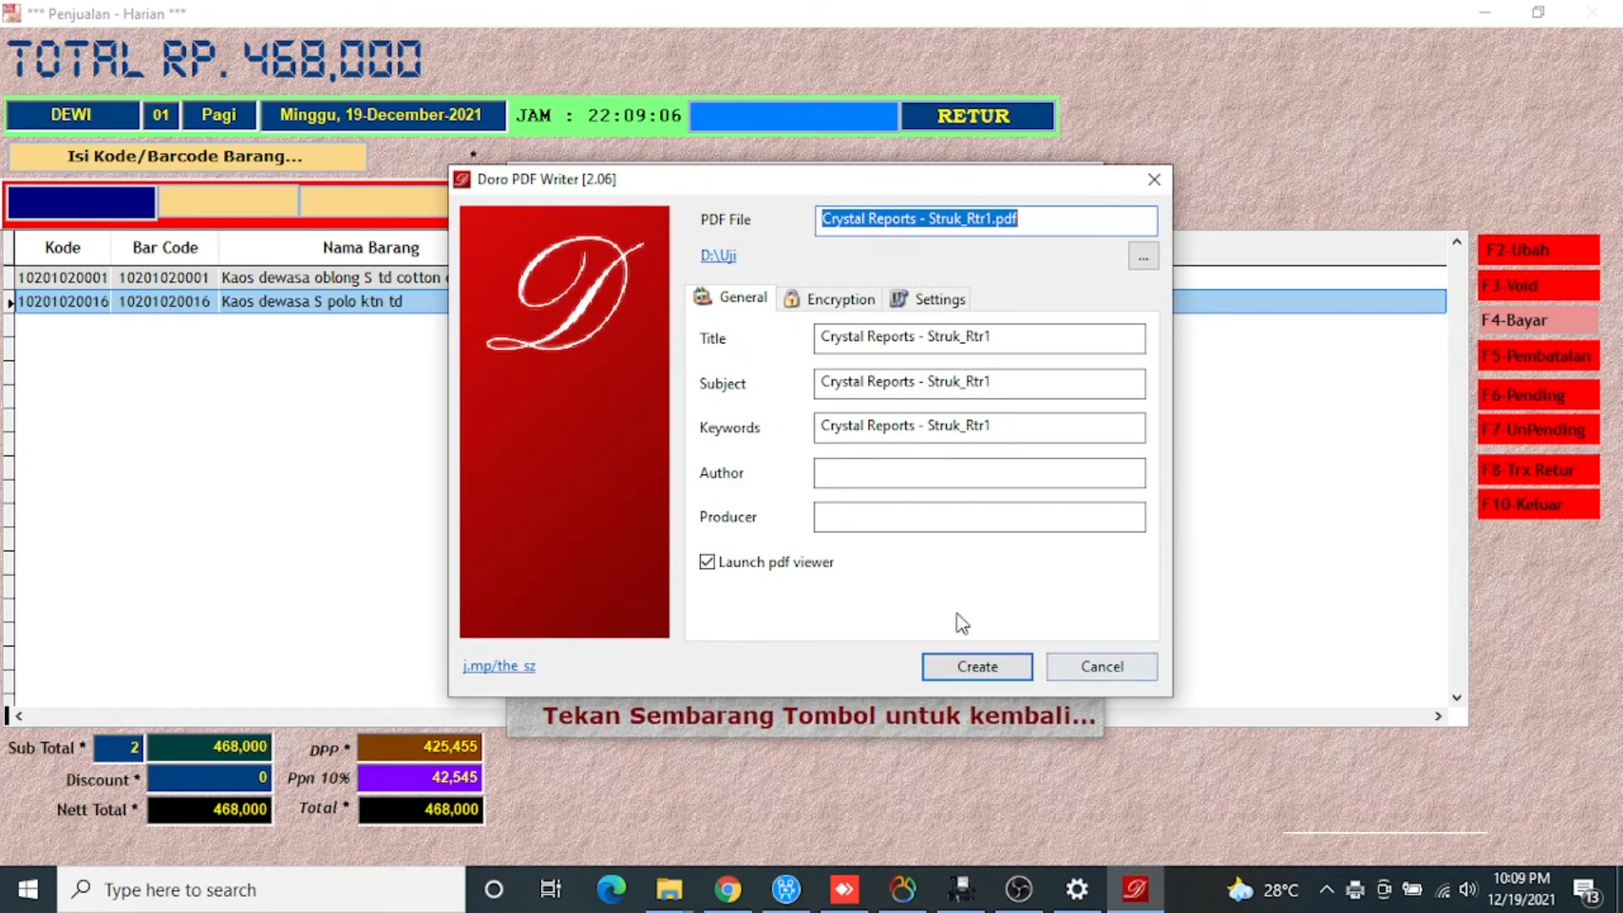
# Create the return receipt as Crystal Reports - Struk_Rtdr1.pdf, review it and close it to go back to sales
pyautogui.click(983, 220)
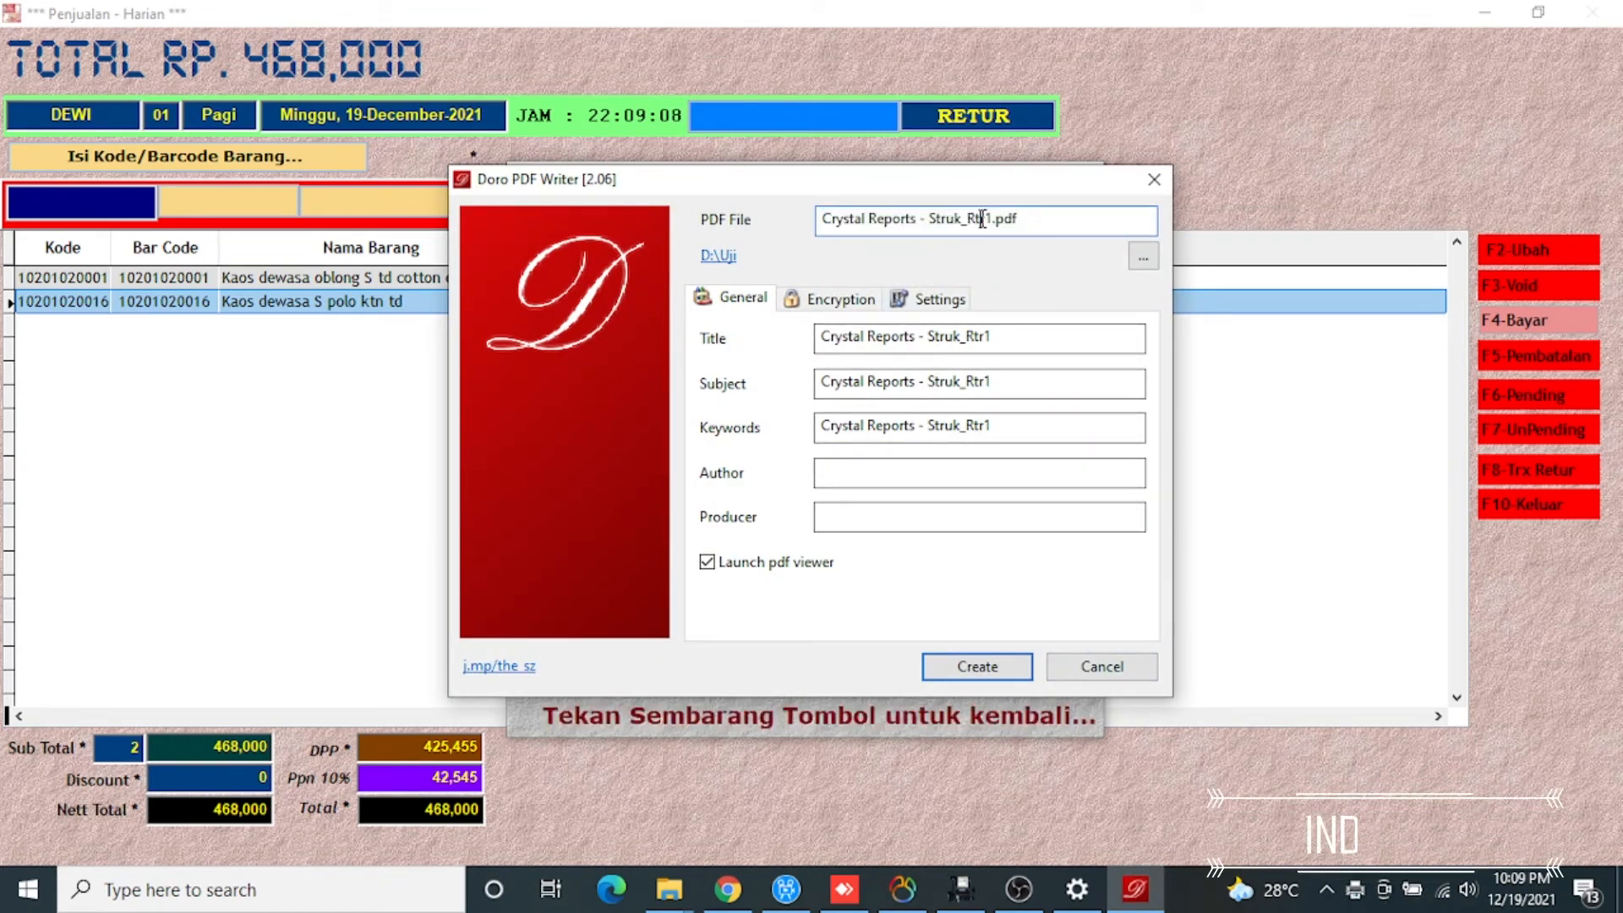
pyautogui.press('Return')
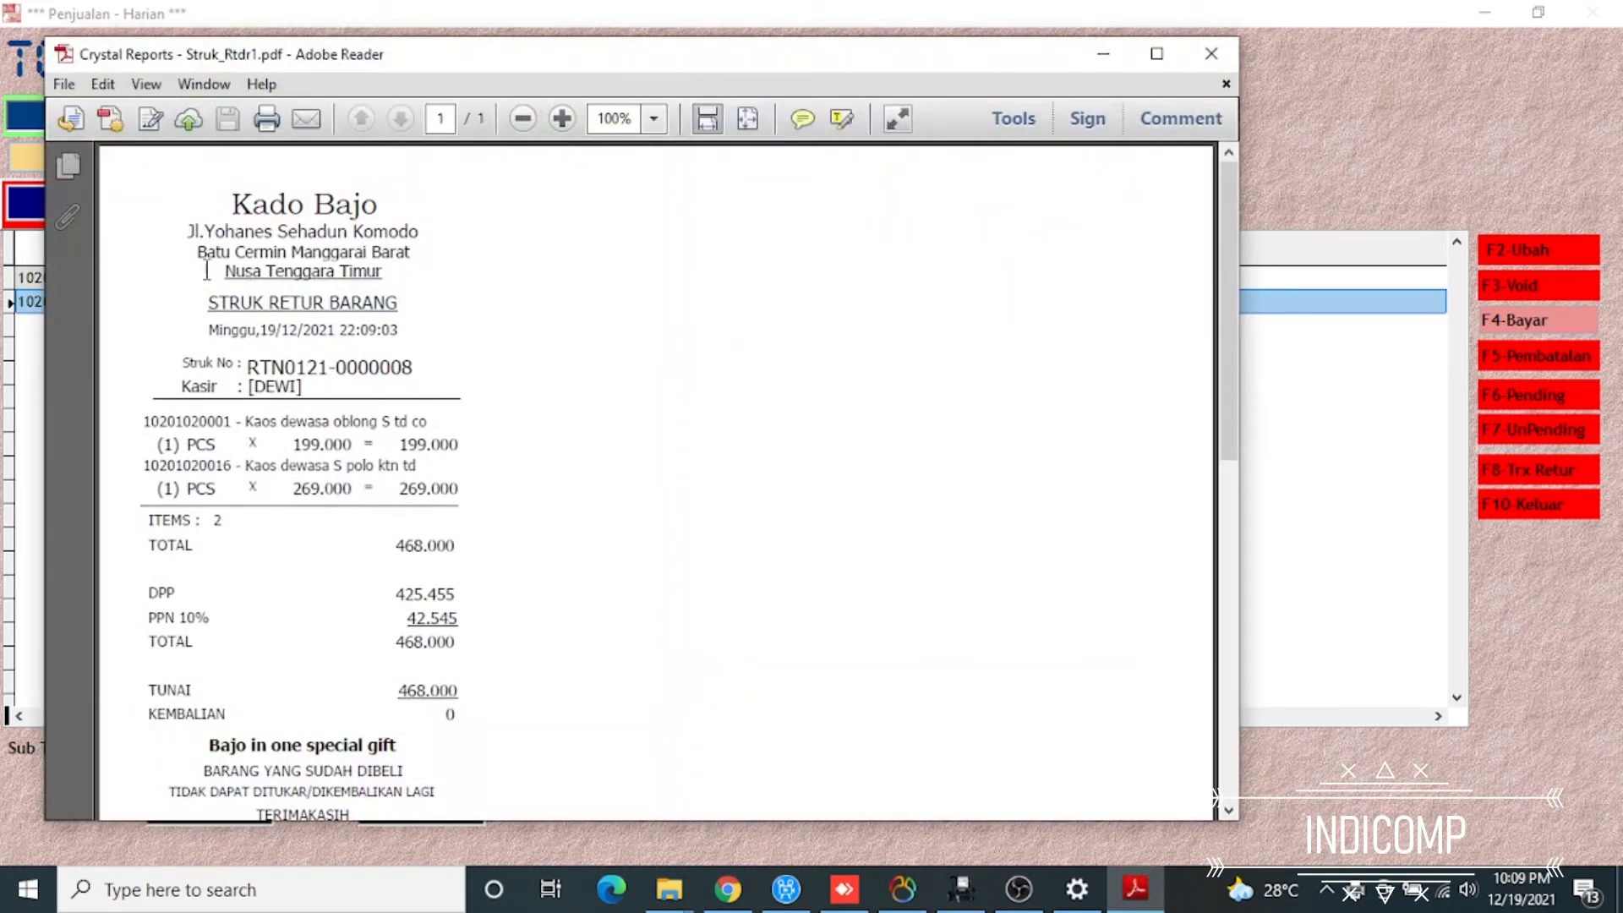
pyautogui.scroll(-1, 431, 342)
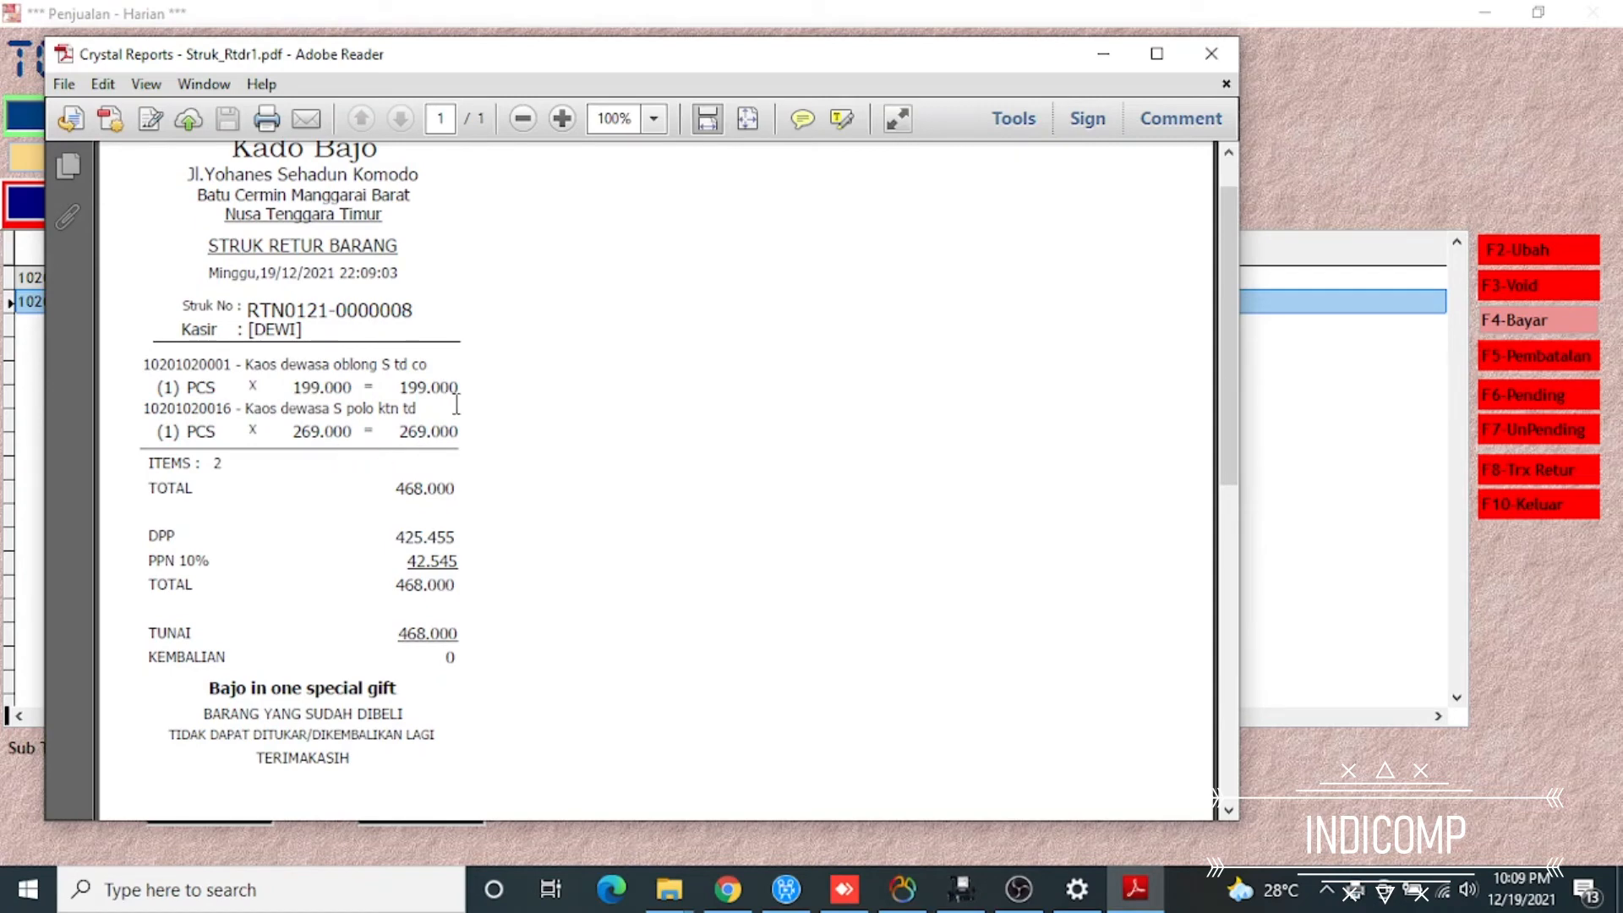
pyautogui.scroll(-2, 446, 541)
pyautogui.scroll(3, 446, 600)
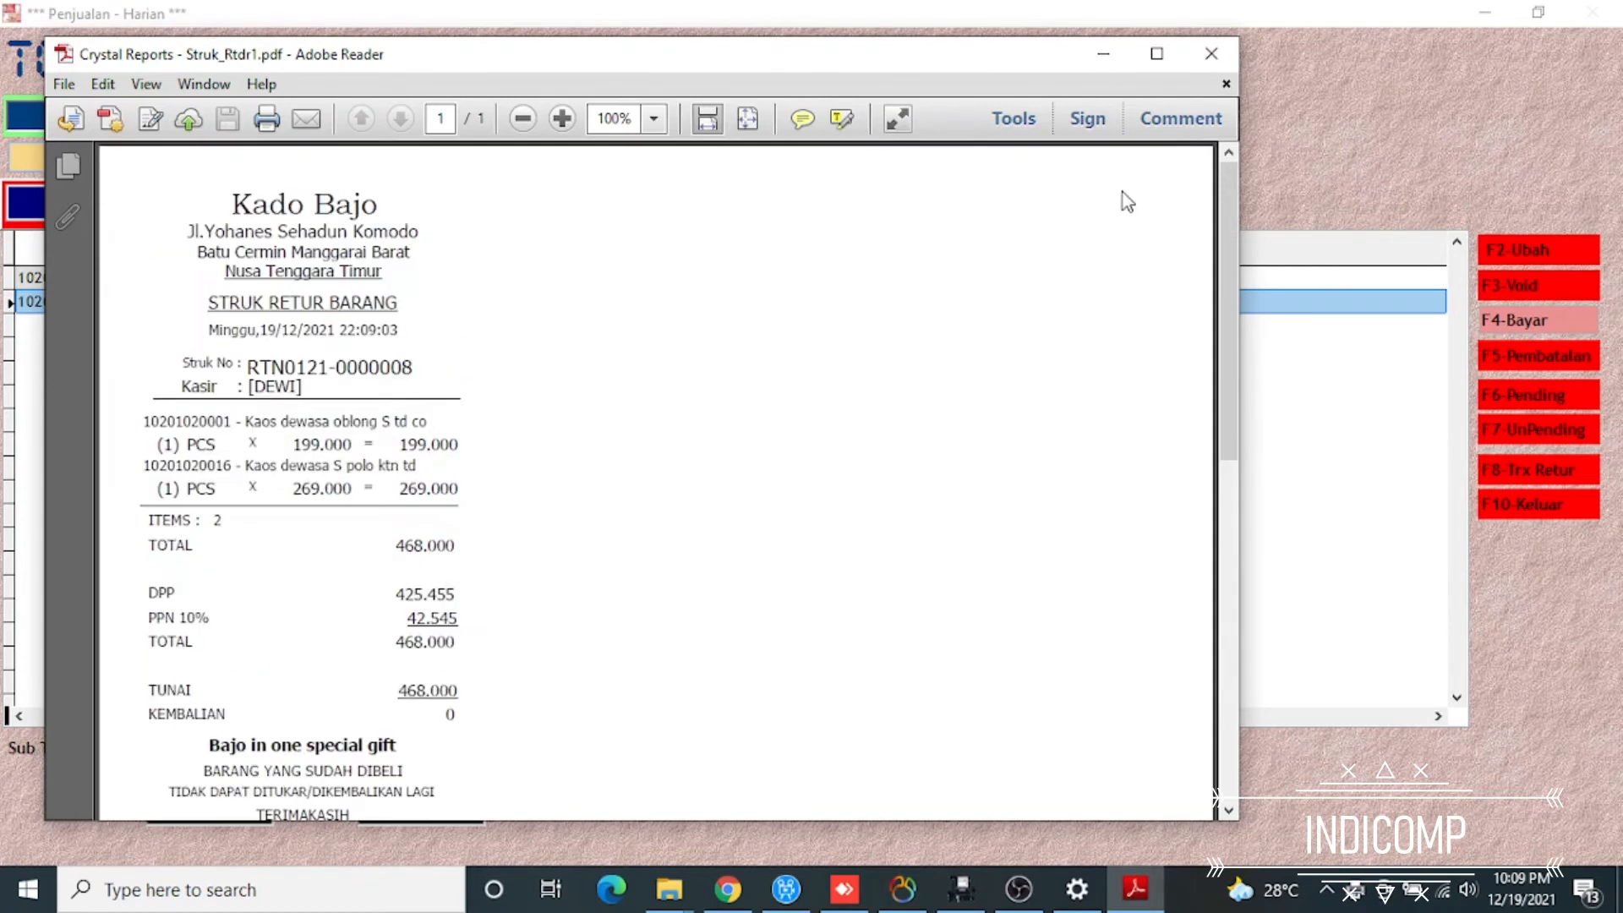
pyautogui.click(1211, 53)
pyautogui.press('Return')
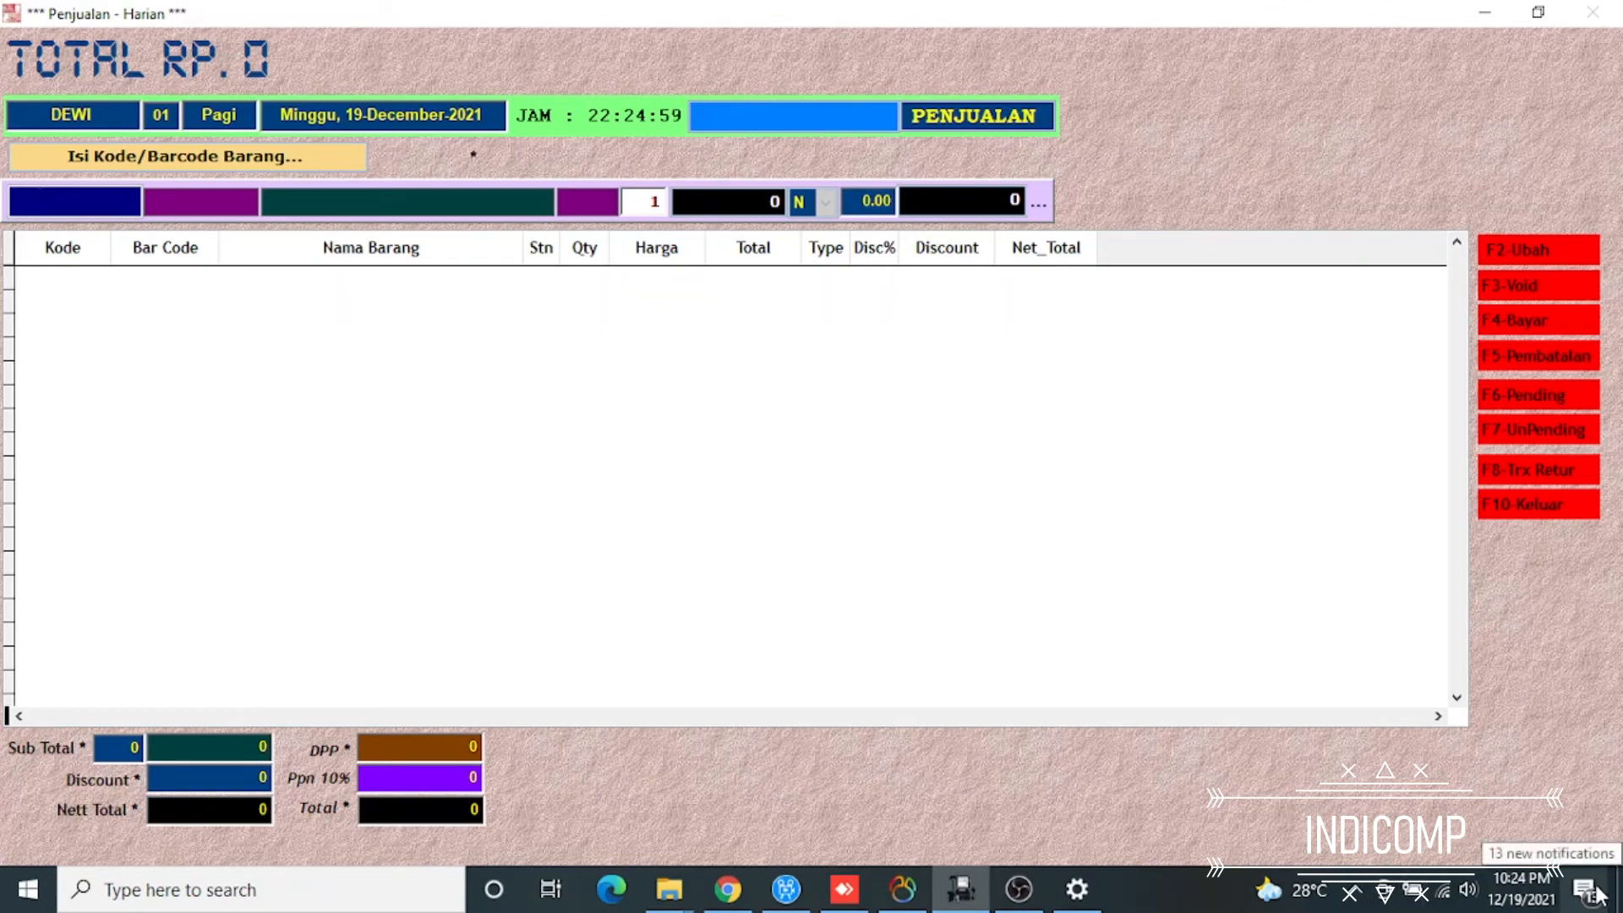
pyautogui.press('Return')
pyautogui.press('Down')
pyautogui.press('Down')
pyautogui.press('Down')
pyautogui.press('Return')
pyautogui.press('Return')
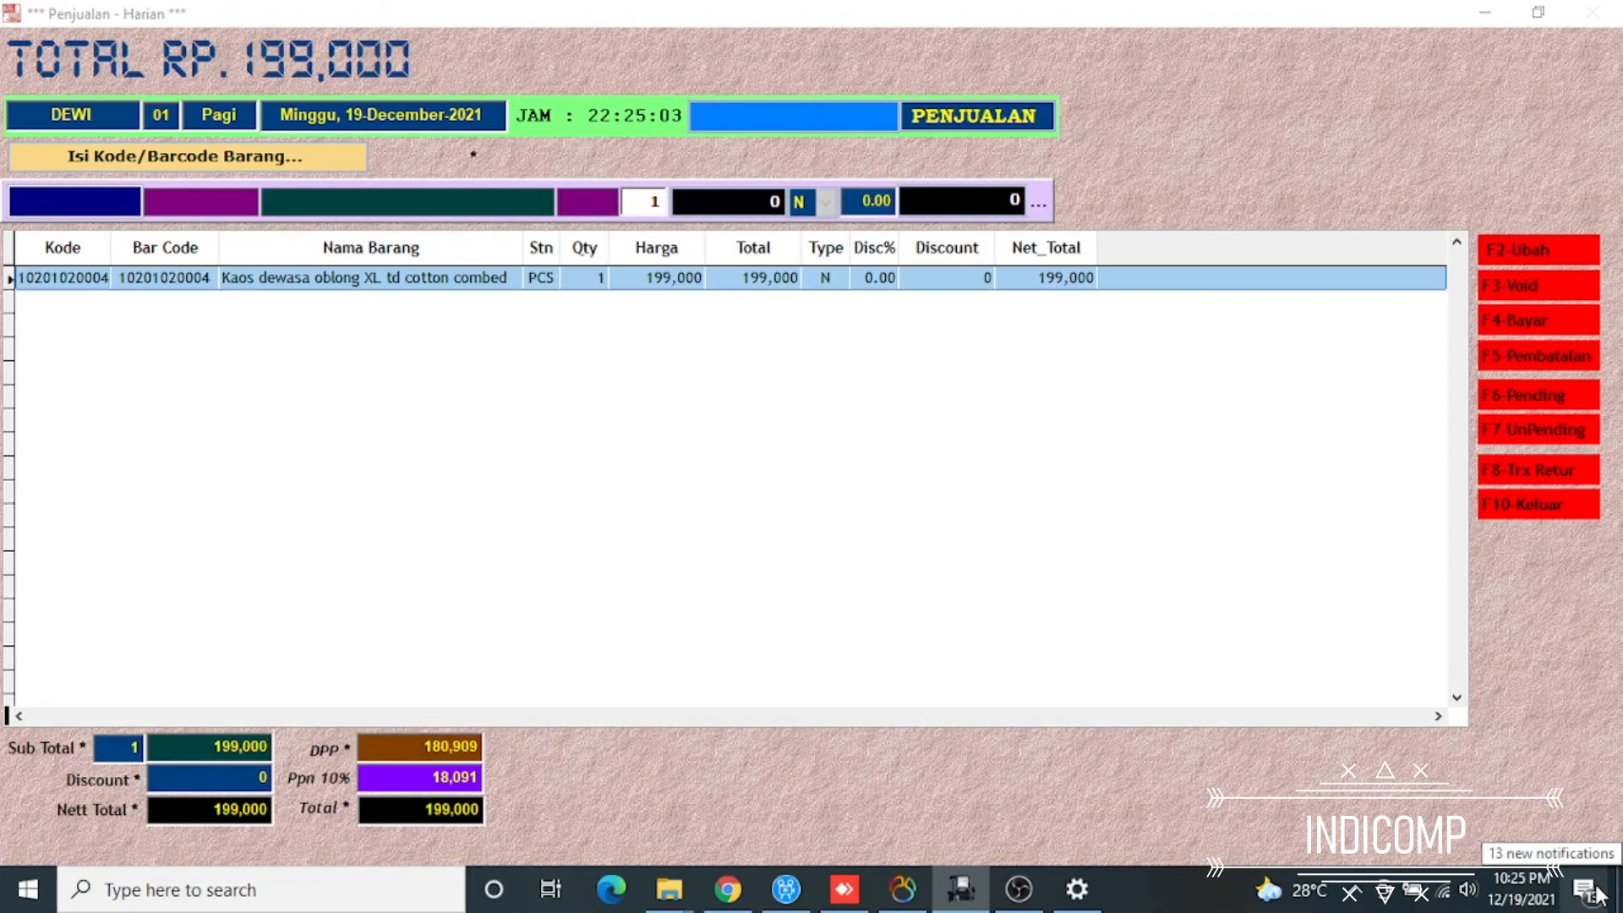
pyautogui.press('Return')
pyautogui.press('Down')
pyautogui.press('Down')
pyautogui.press('Down')
pyautogui.press('Down')
pyautogui.press('Down')
pyautogui.press('Down')
pyautogui.press('Down')
pyautogui.press('Down')
pyautogui.press('Down')
pyautogui.press('Down')
pyautogui.press('Down')
pyautogui.press('Return')
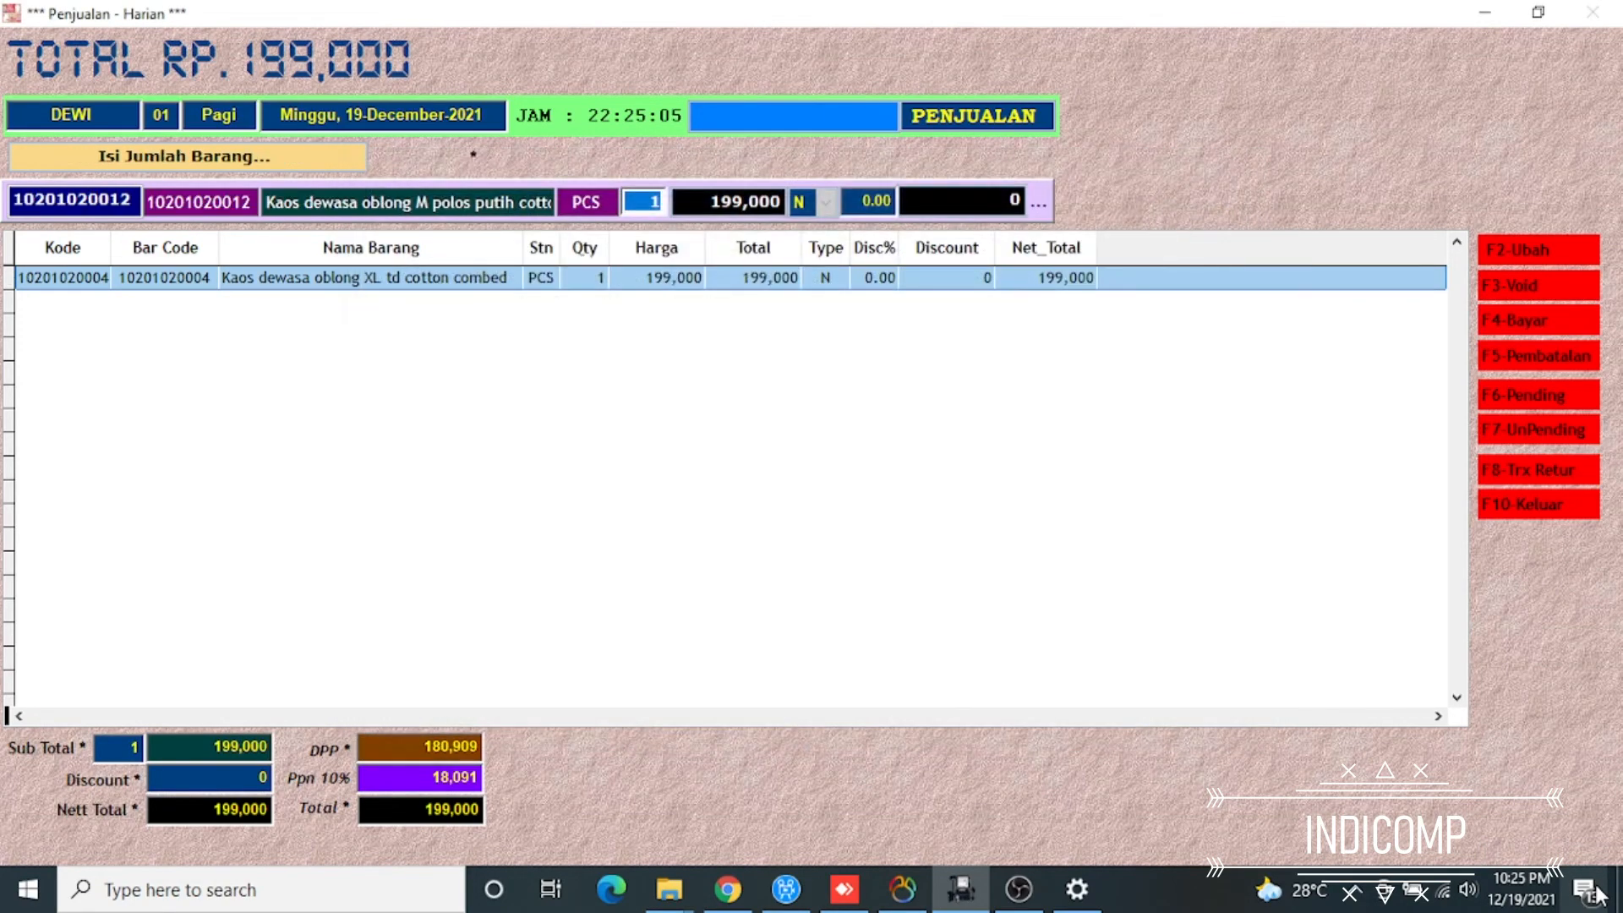
pyautogui.press('Return')
pyautogui.press('Return')
pyautogui.press('Down')
pyautogui.press('Down')
pyautogui.press('Down')
pyautogui.press('Down')
pyautogui.press('Down')
pyautogui.press('Down')
pyautogui.press('Down')
pyautogui.press('Down')
pyautogui.press('Down')
pyautogui.press('Down')
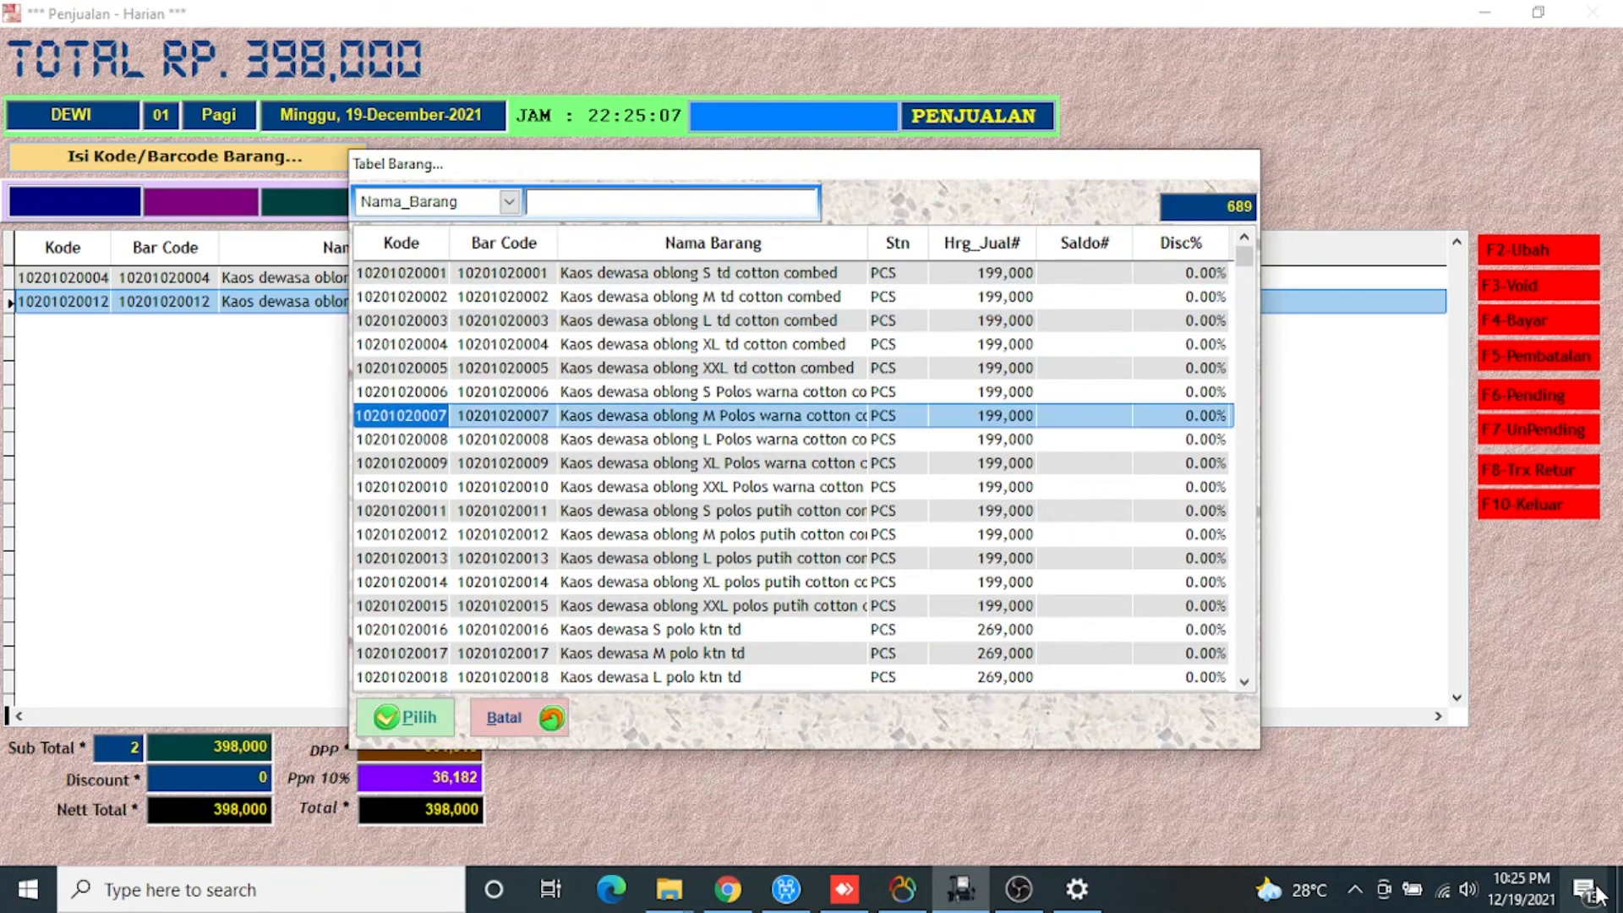
pyautogui.press('Return')
pyautogui.press('Return')
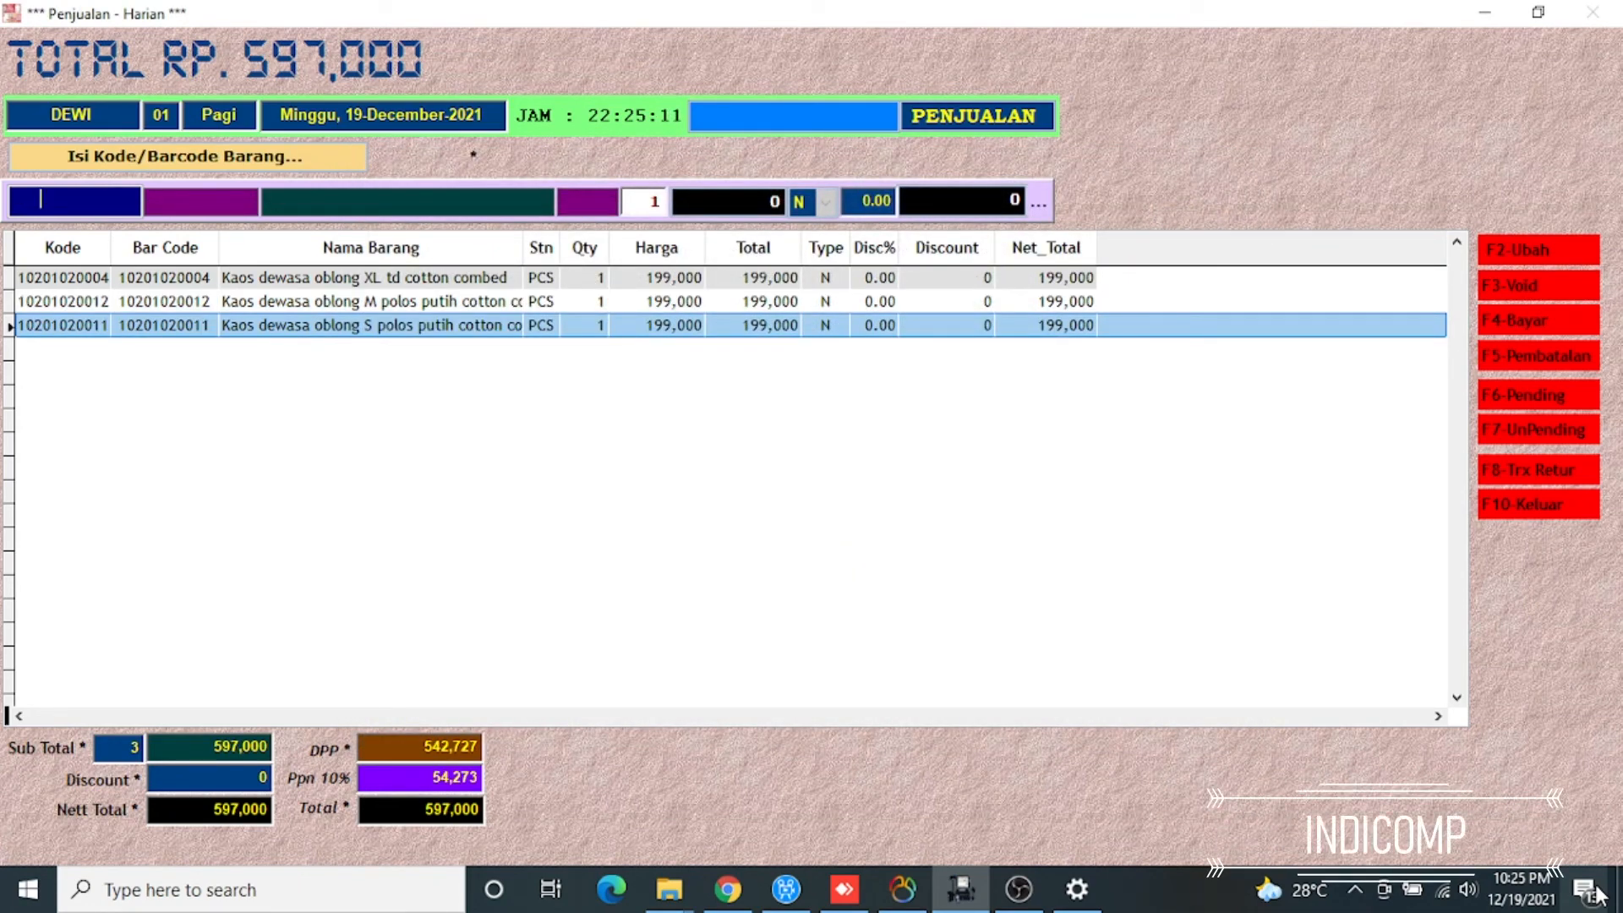
# Put the current three-item sale on pending with the reason CUST MAU AMBIL UANG TUNAI
pyautogui.click(1543, 871)
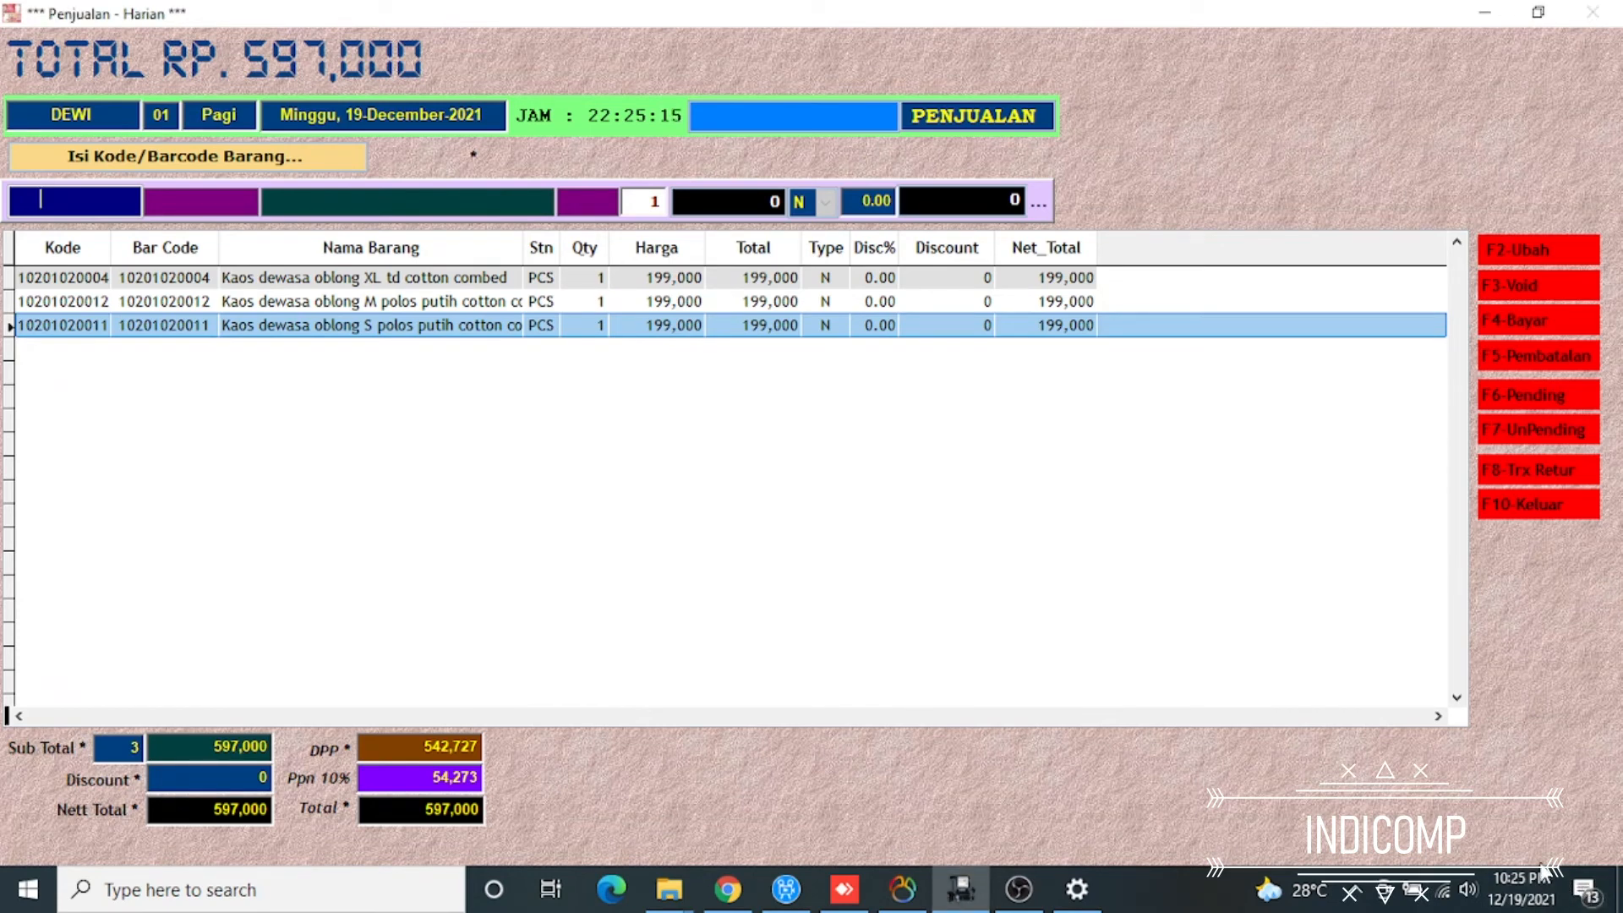
pyautogui.press('F6')
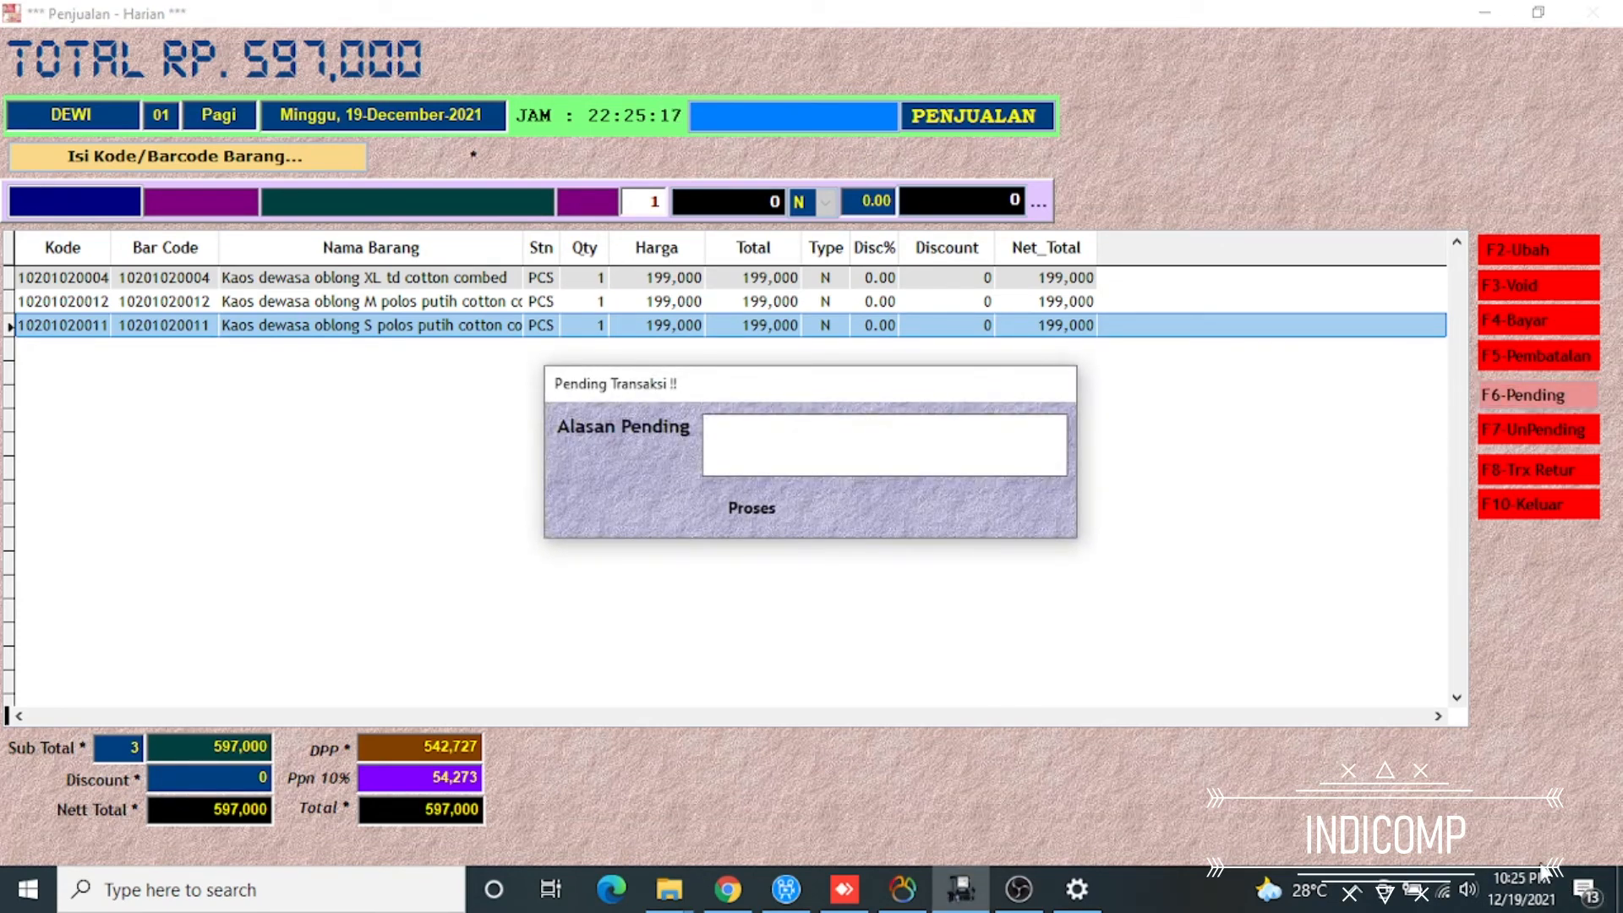
pyautogui.write('CUST')
pyautogui.write('MAU AMBIL ')
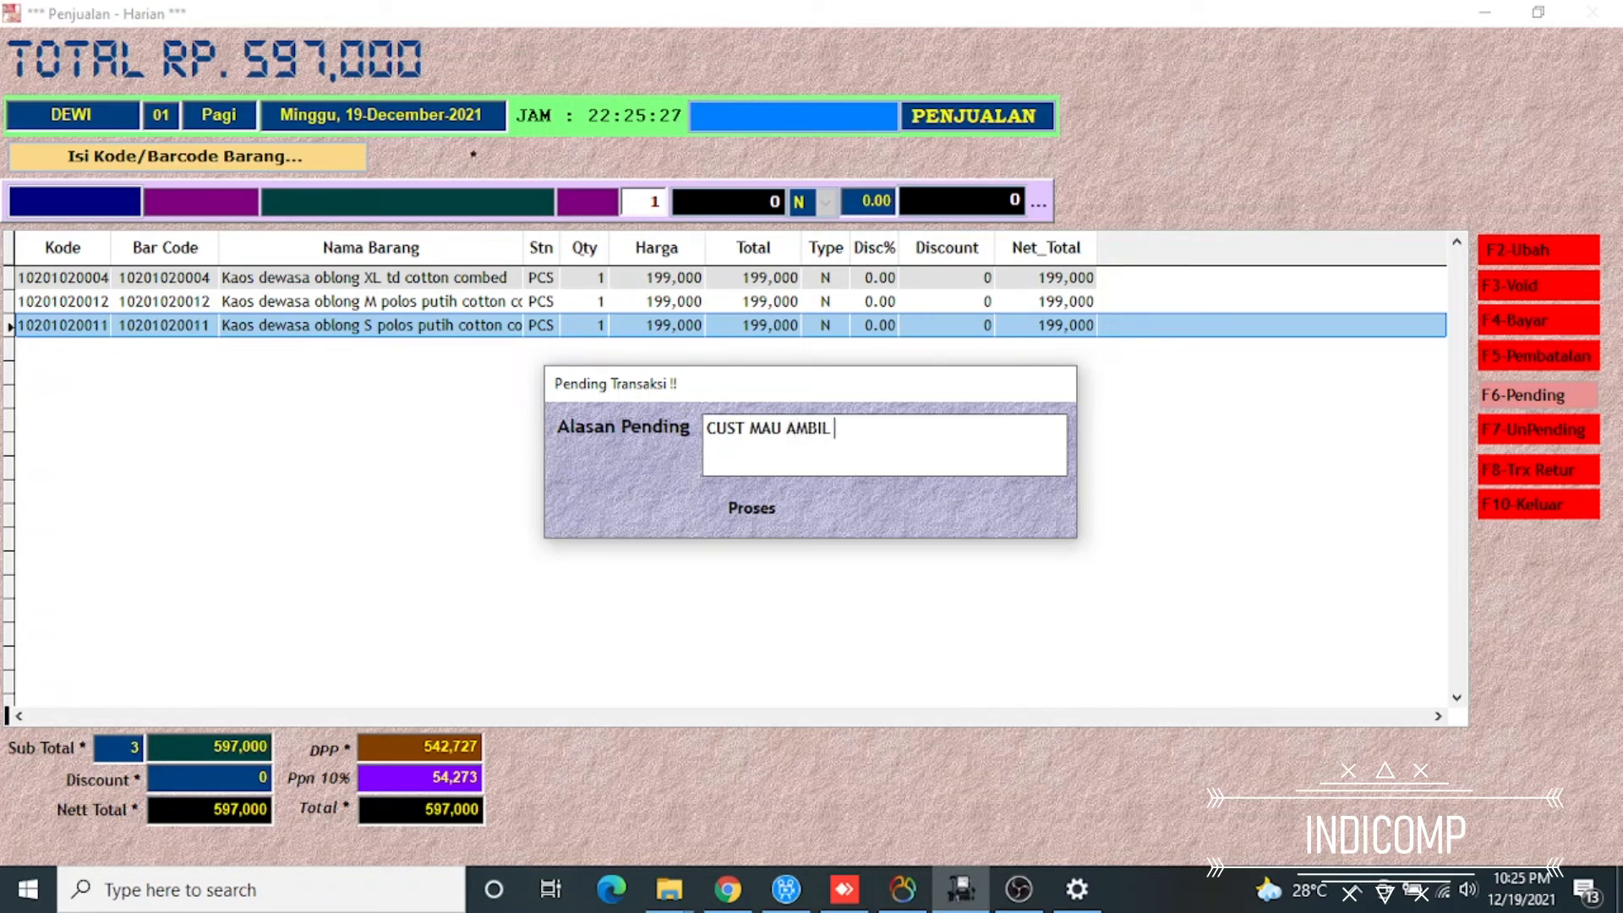
pyautogui.write('UANG TUNAI')
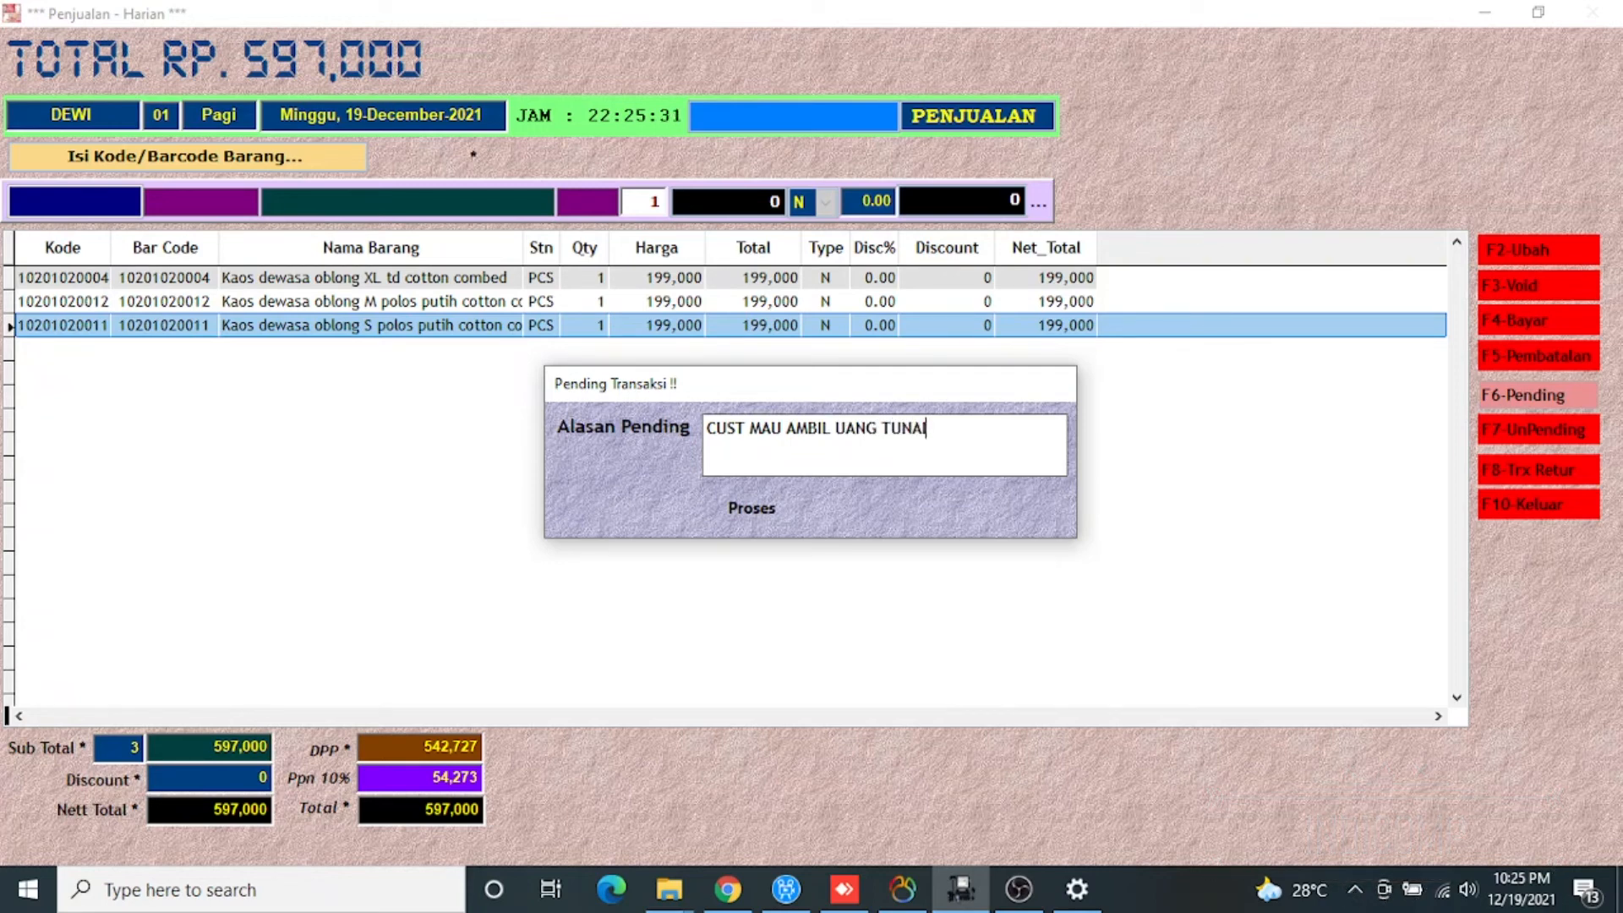
pyautogui.press('Return')
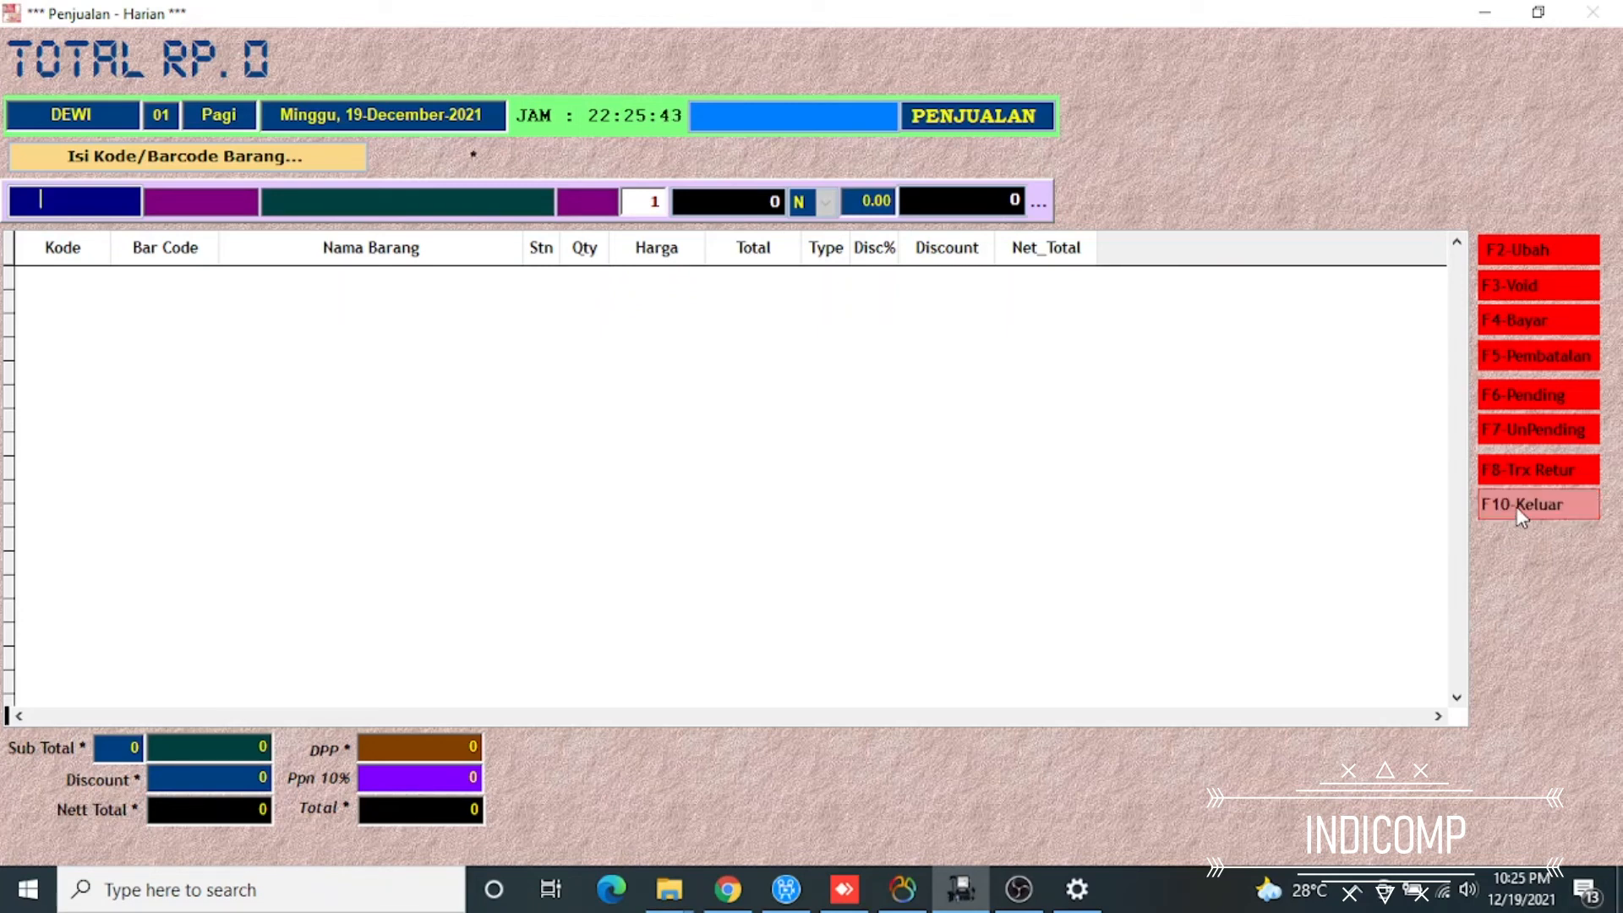
# Try to exit the POS system with the sale still pending, and dismiss the pending receipts list and its warning
pyautogui.press('F7')
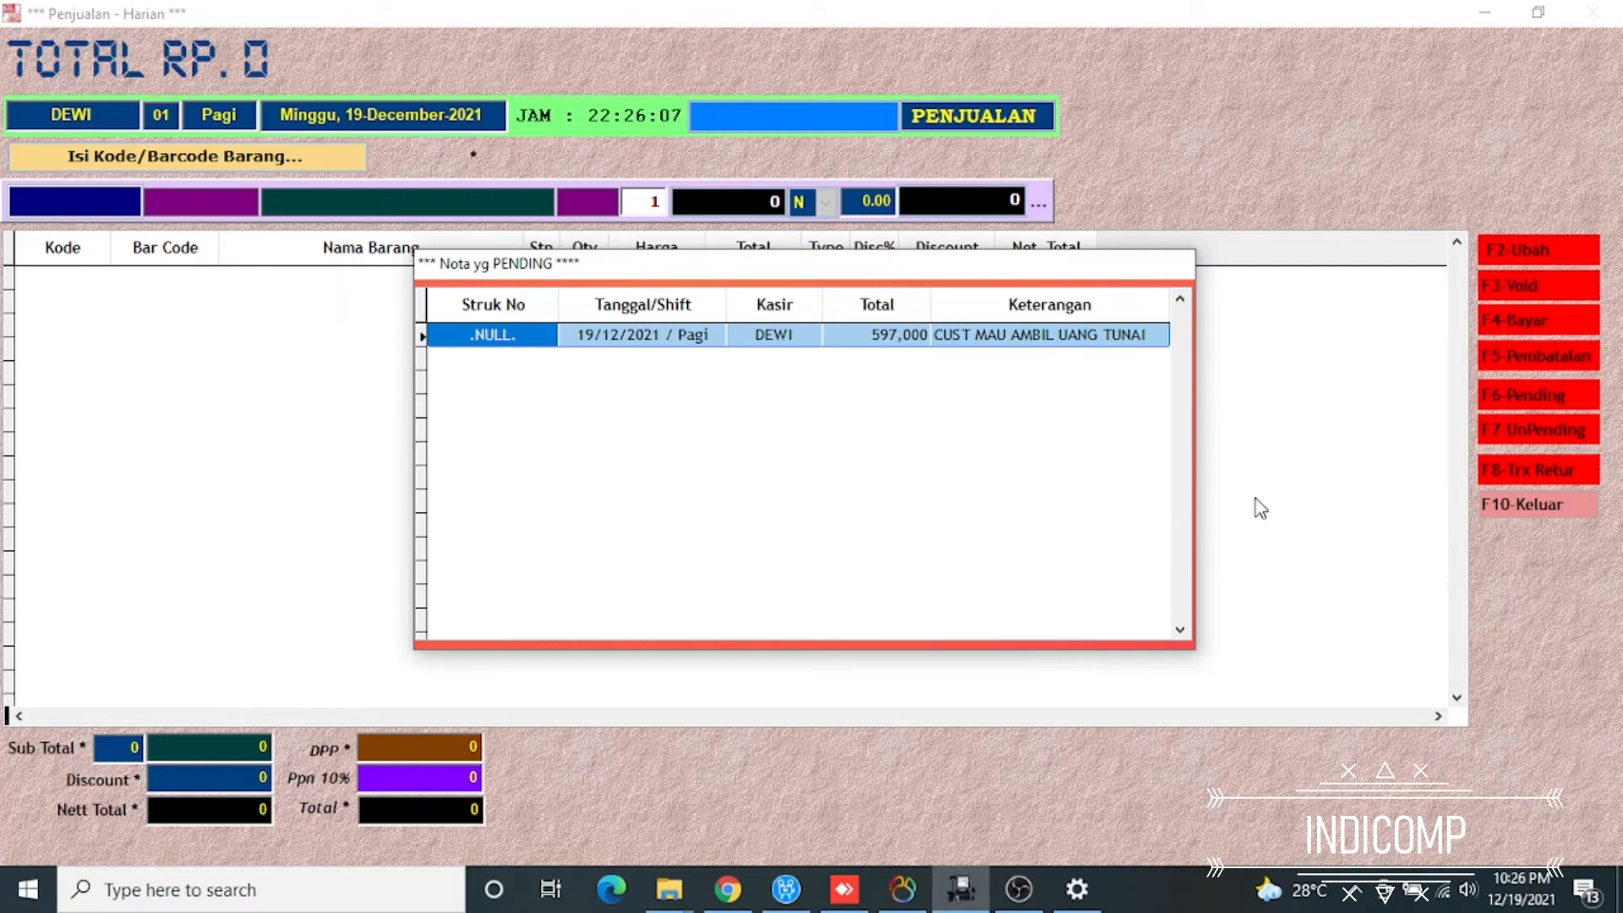
pyautogui.press('Escape')
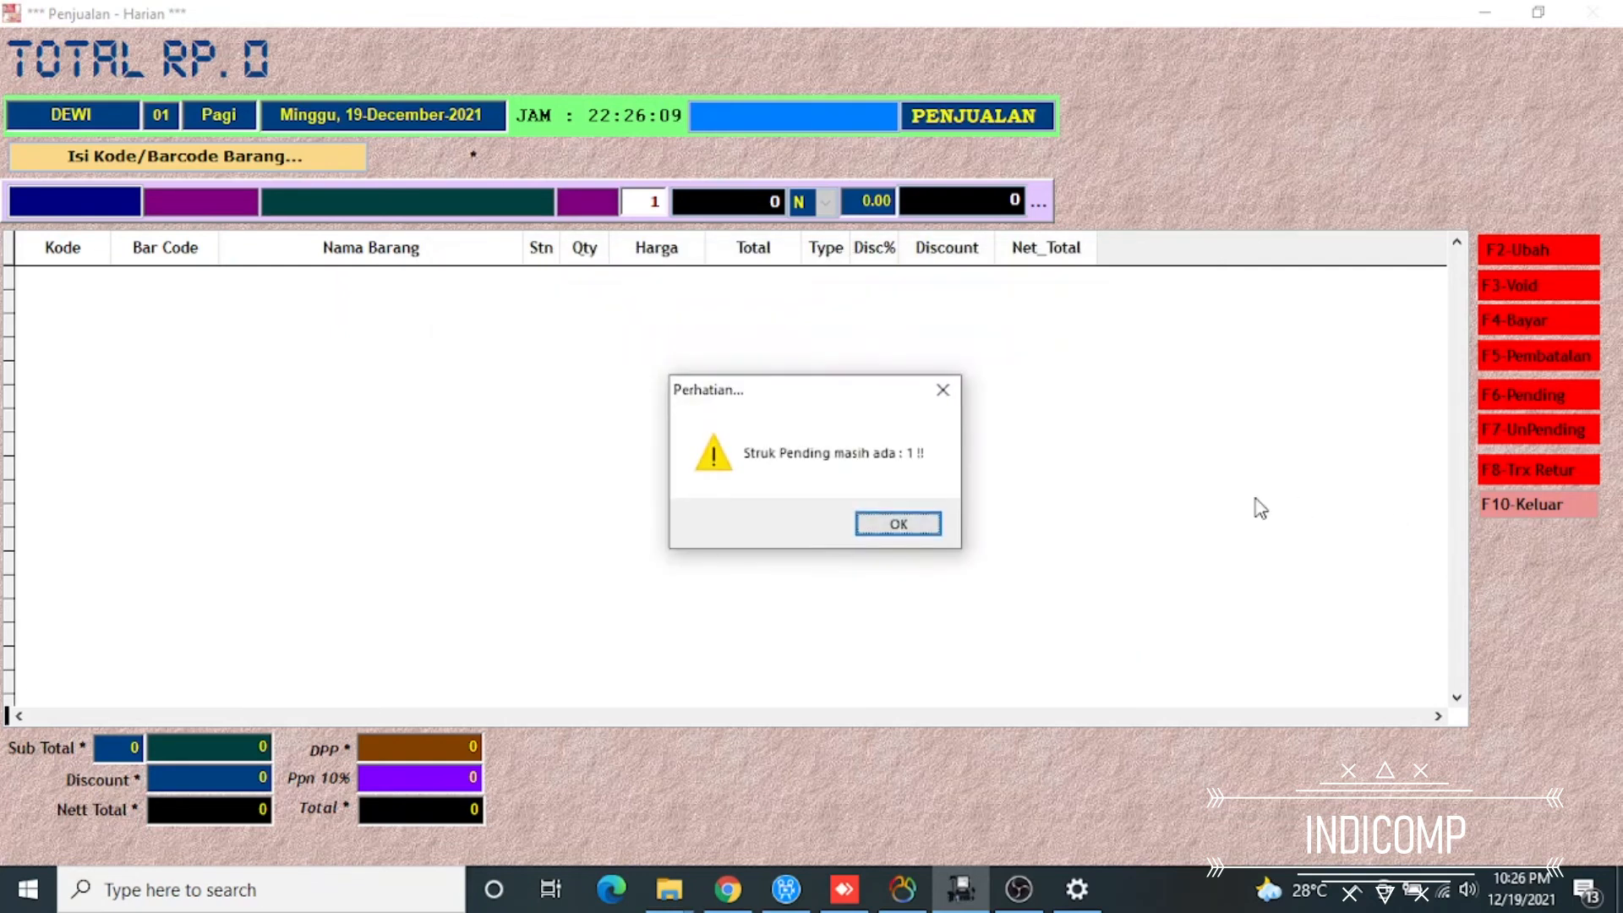
pyautogui.press('Return')
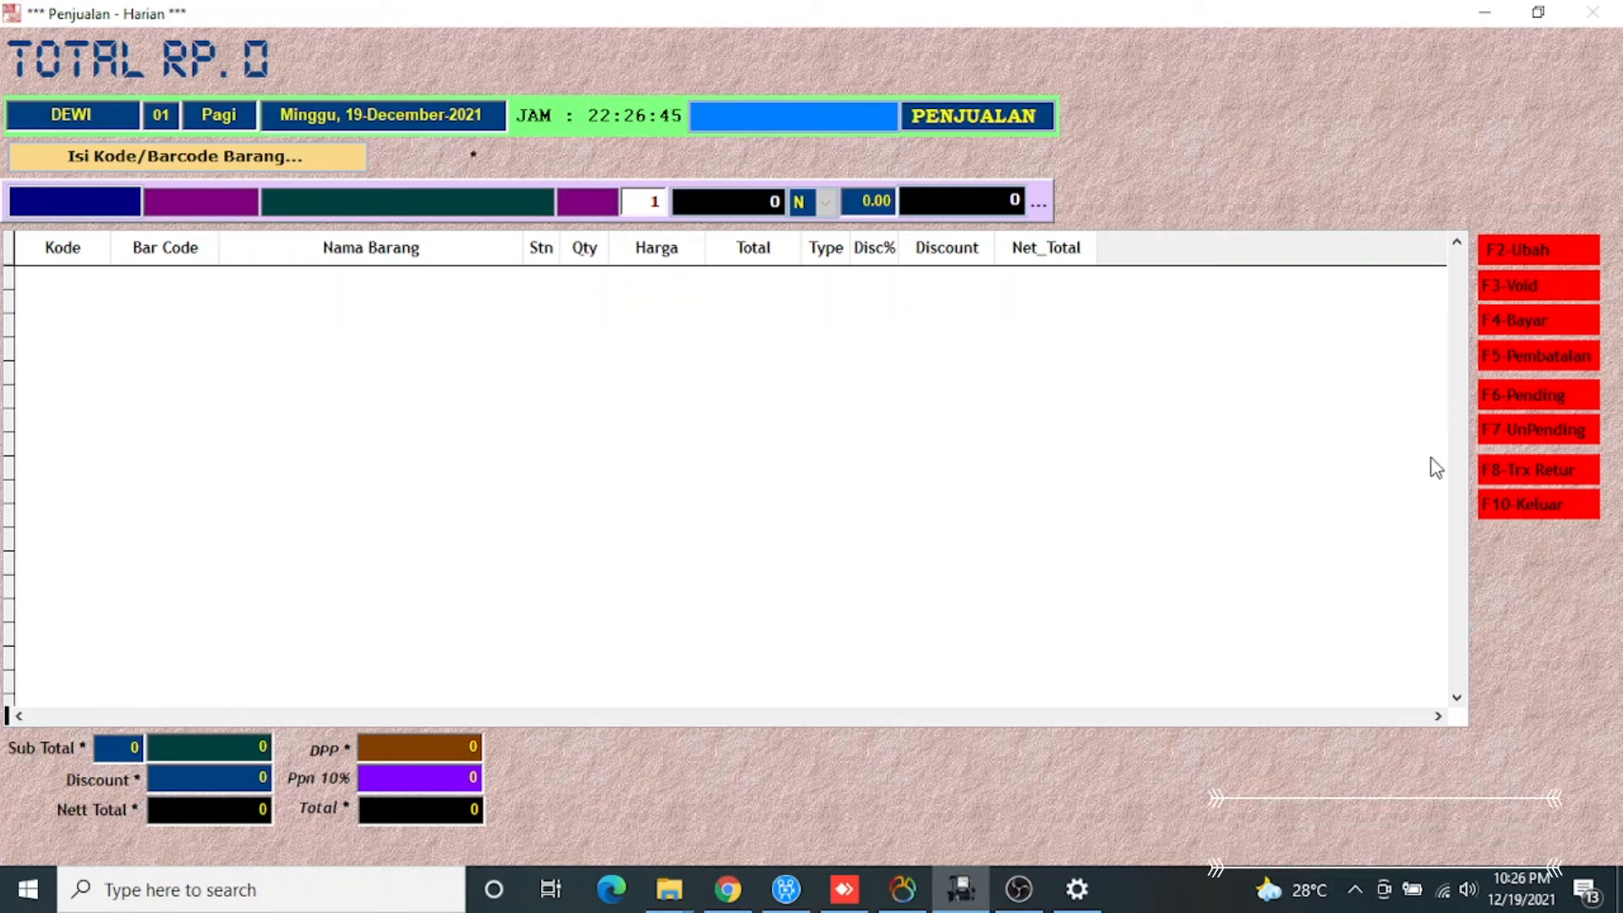
# Recall the pending sale marked CUST MAU AMBIL UANG TUNAI from the list of pending receipts
pyautogui.click(1512, 429)
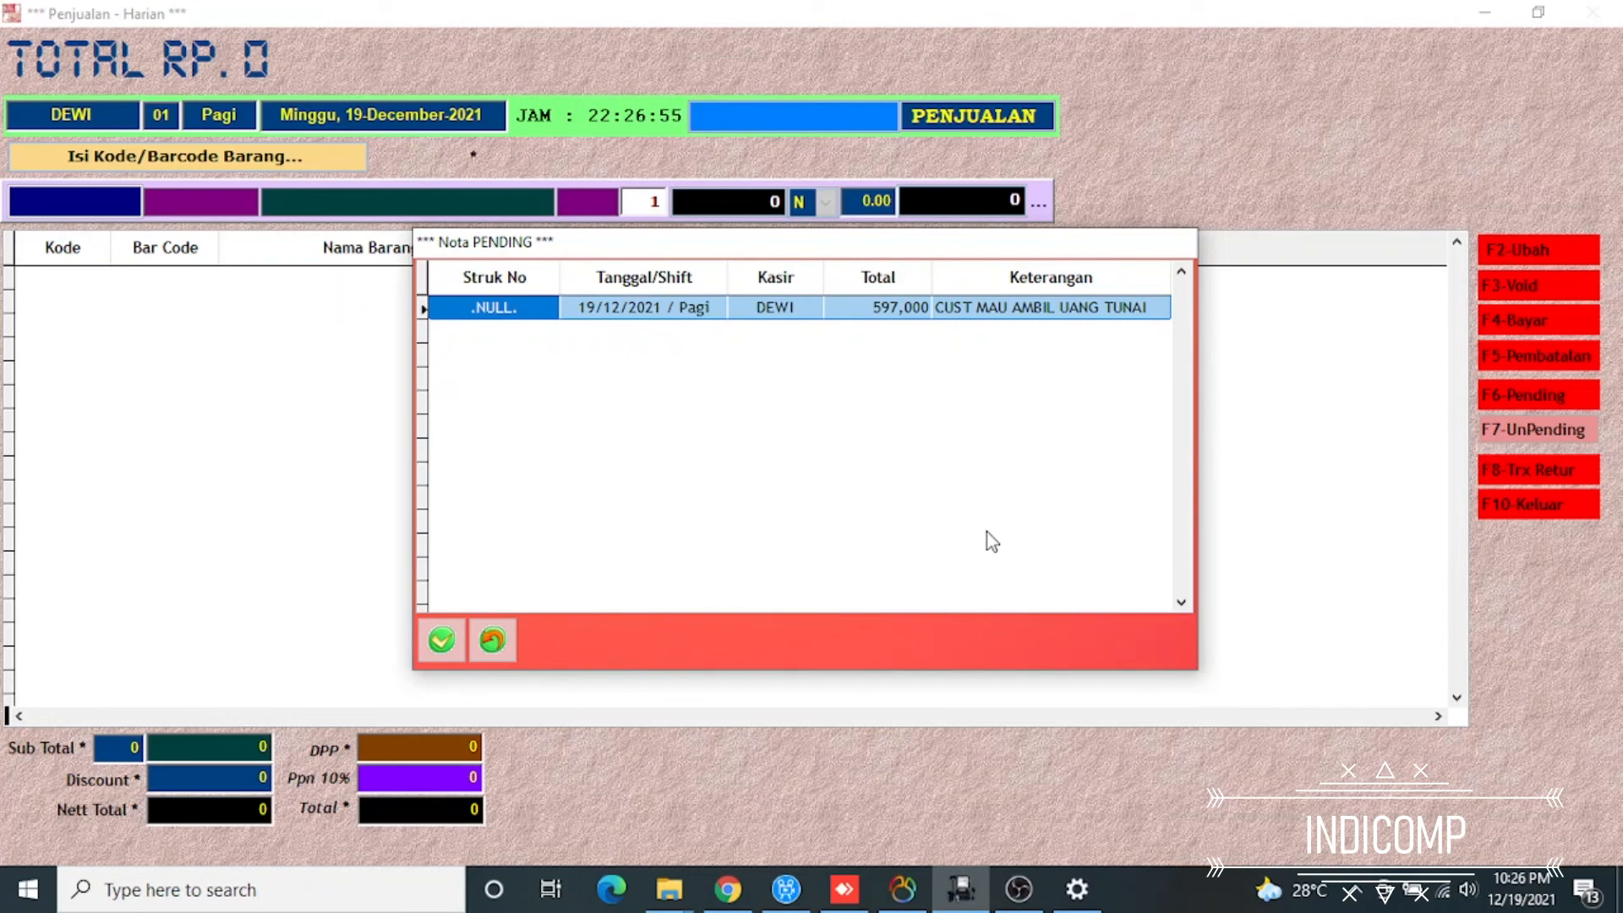
pyautogui.press('Return')
pyautogui.press('Return')
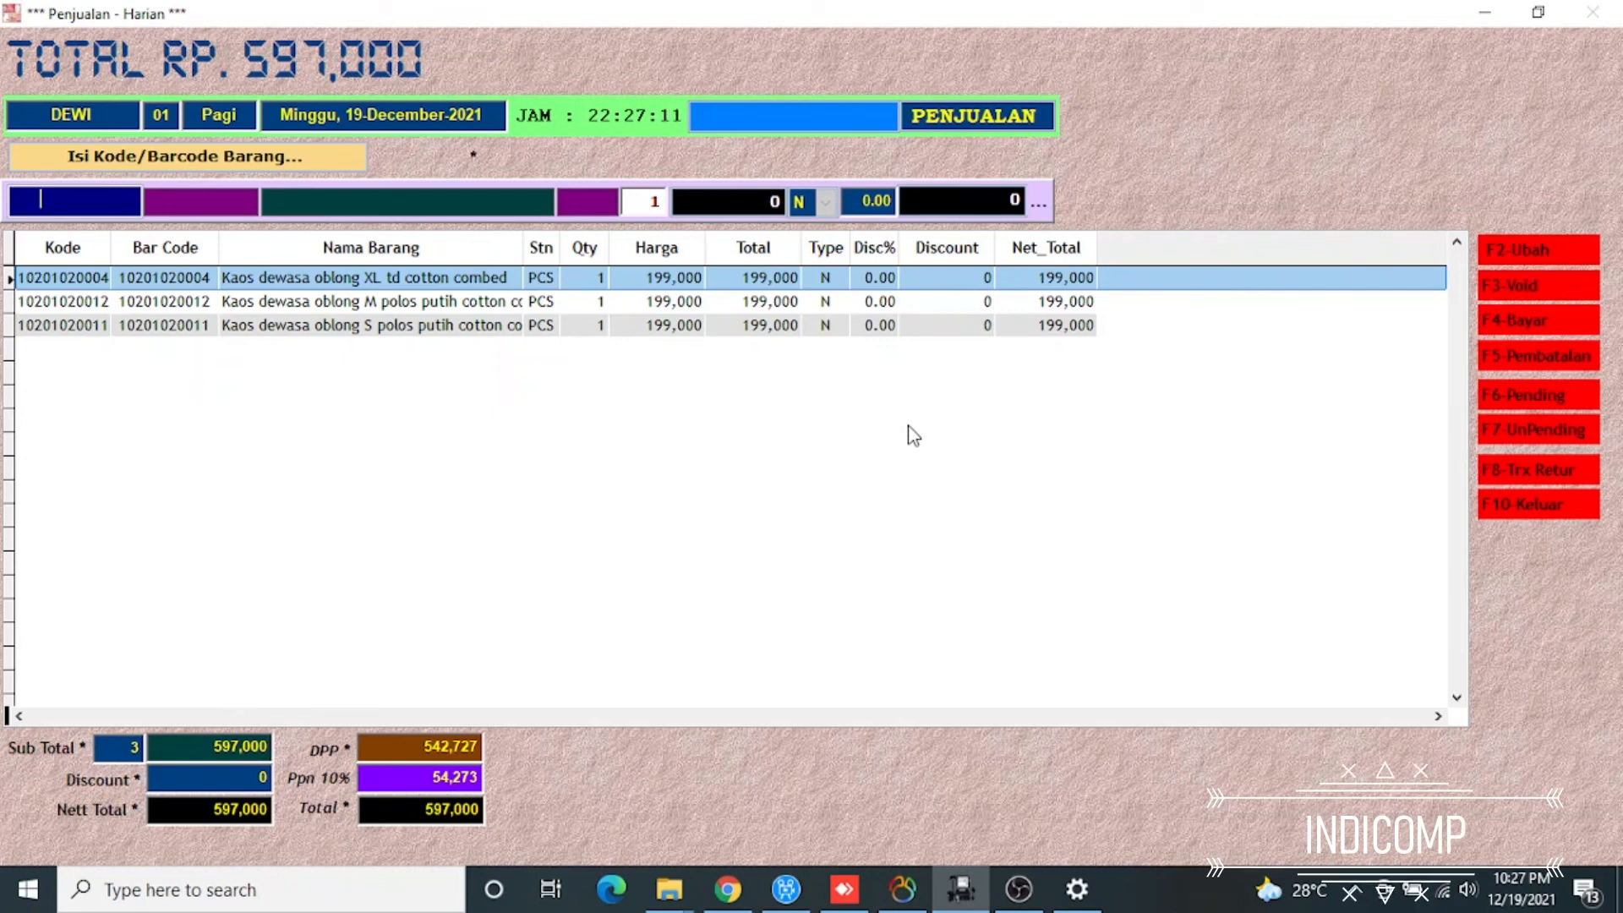
# Start cancelling the recalled sale and authorize it with the administrator's user name and password
pyautogui.press('F5')
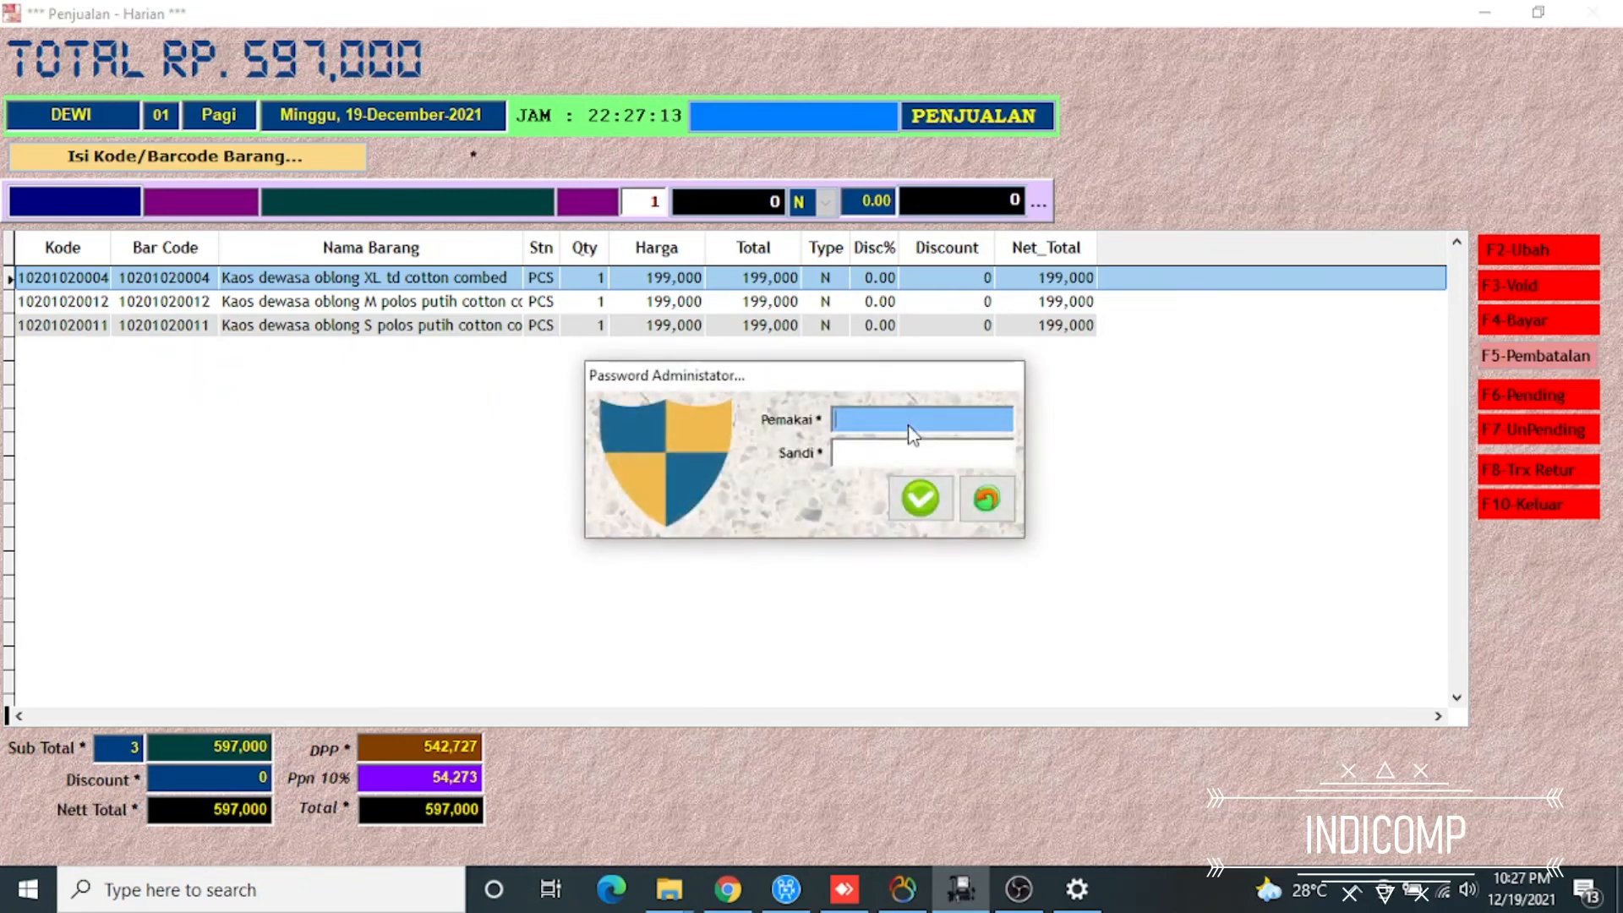
pyautogui.write('INDI')
pyautogui.press('Return')
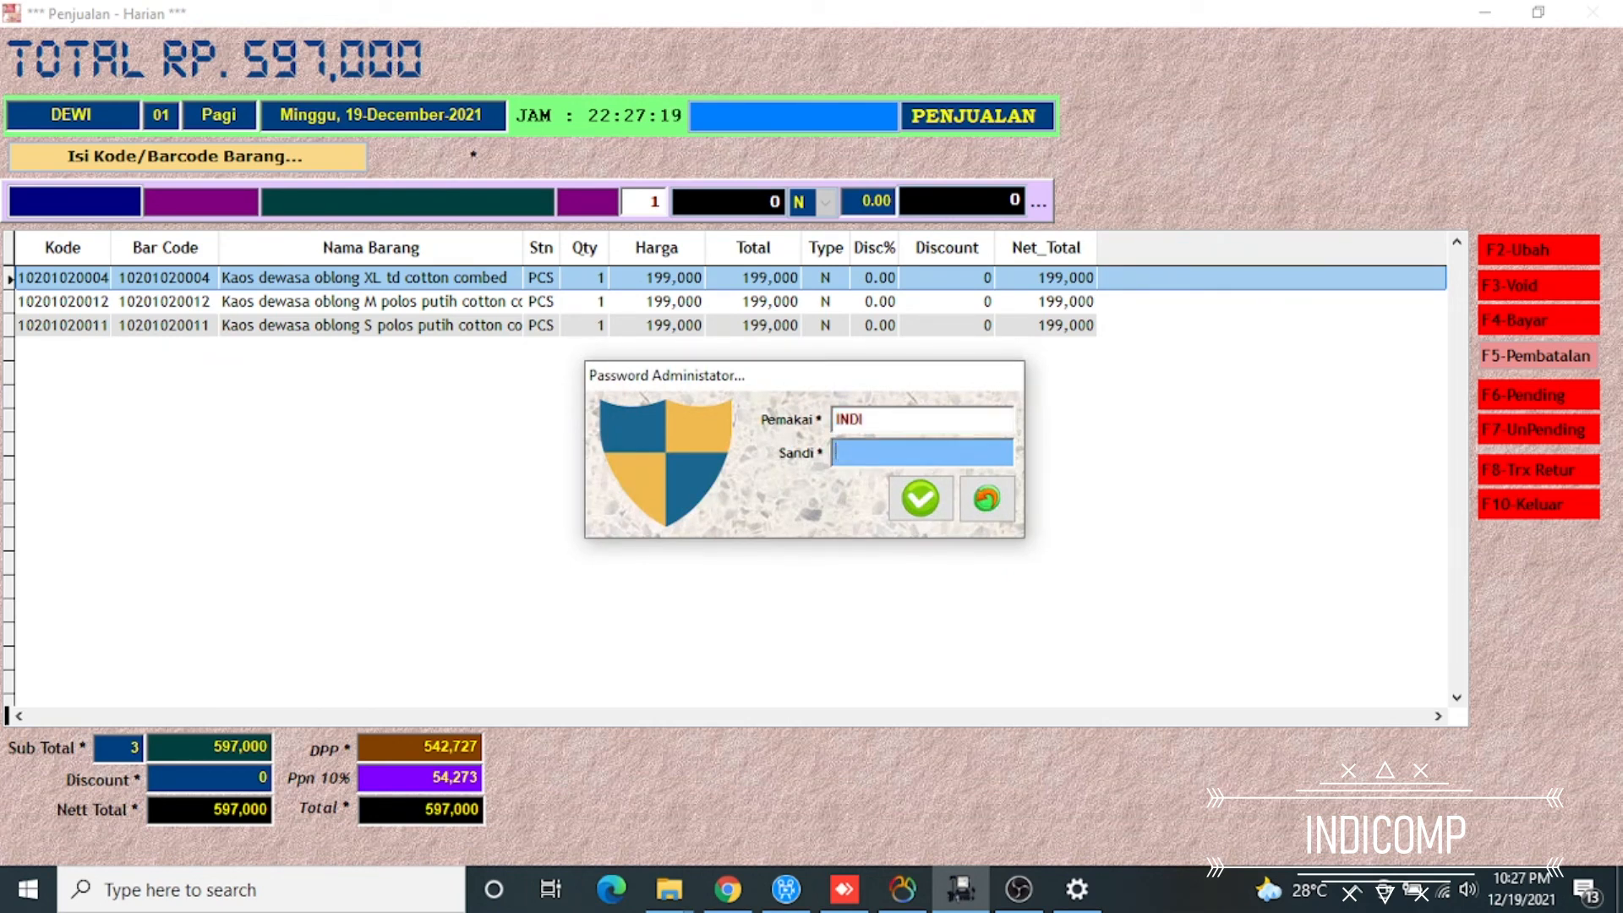
pyautogui.write('@@@@@@')
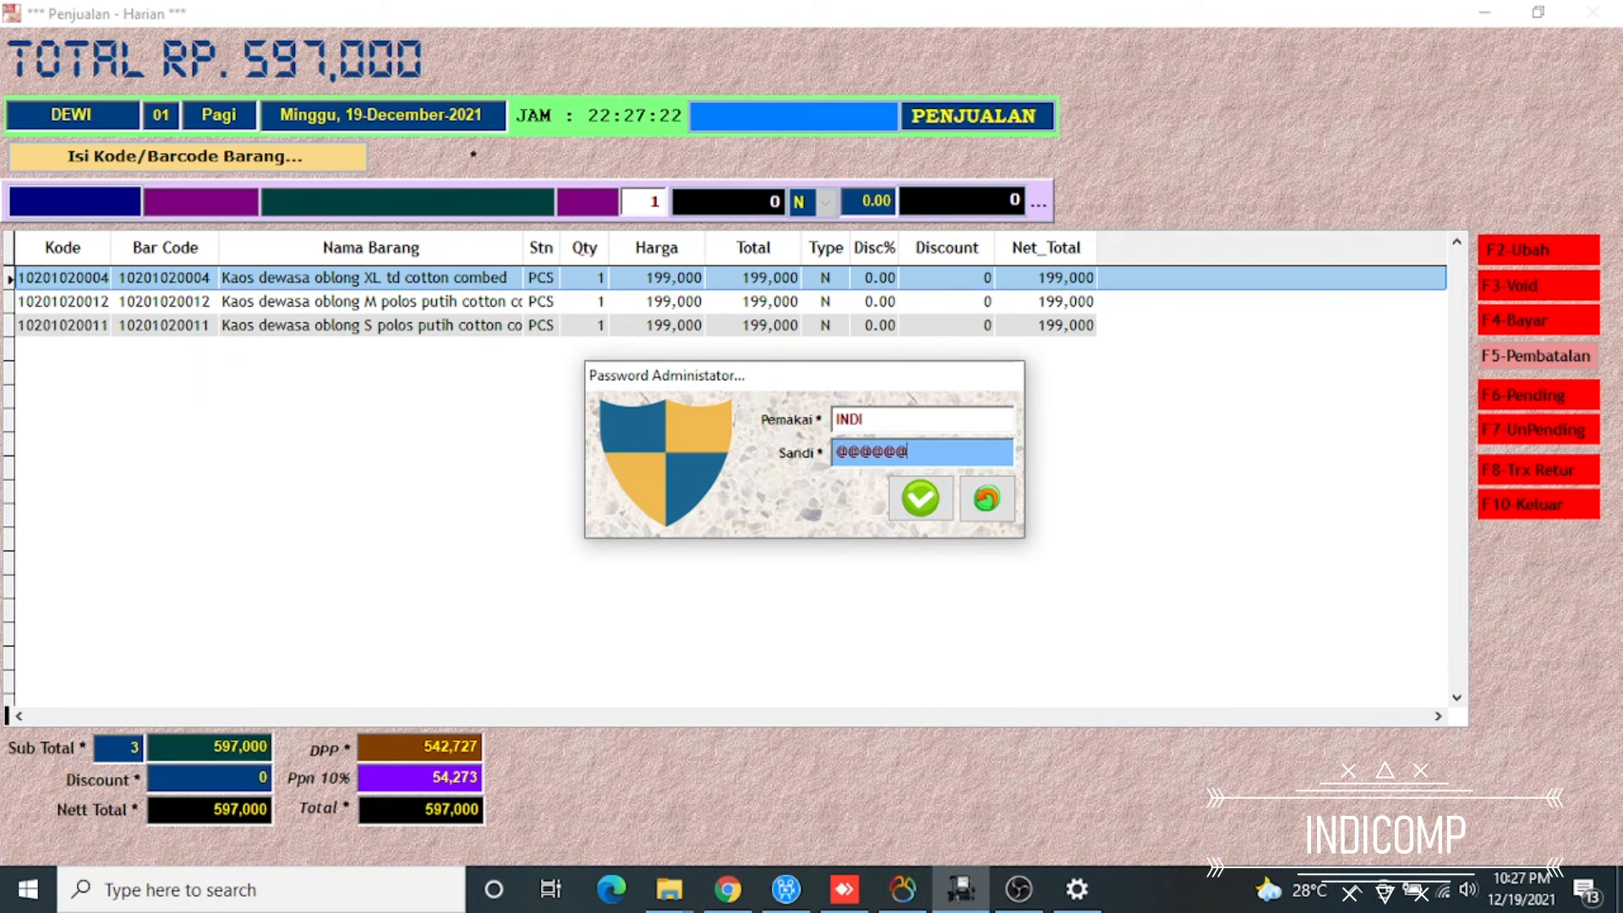
pyautogui.press('Return')
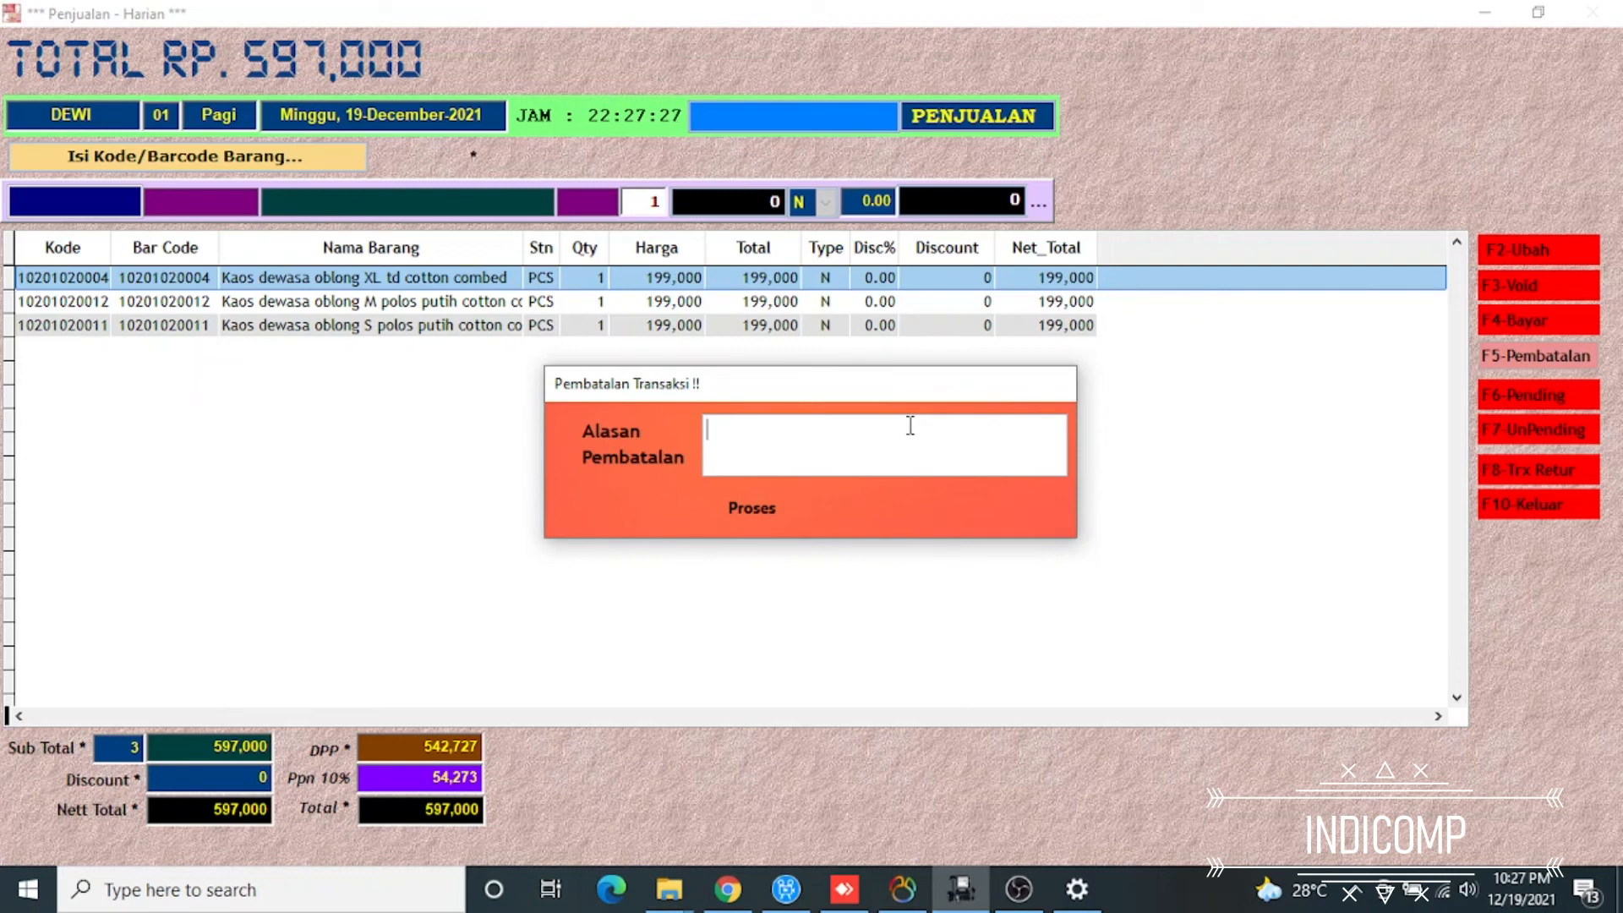
# Cancel the sale with the reason ADA BARANG PENDING YANG TIDAK DITEBUS and close the cancellation receipt PDF
pyautogui.write('ADA BARA')
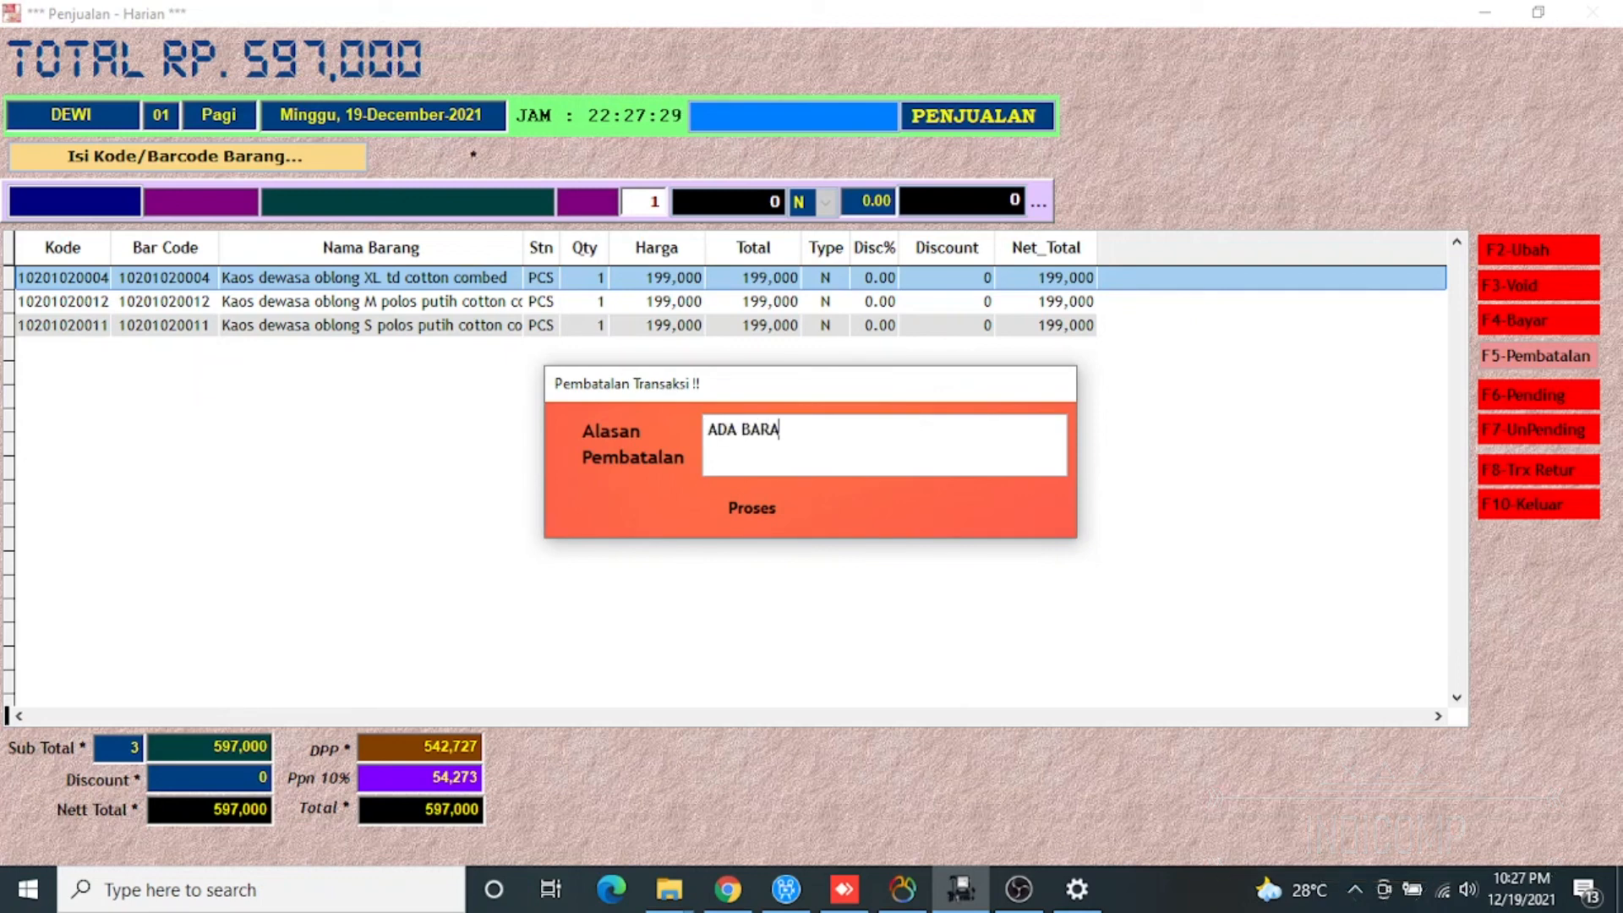
pyautogui.write('NG PEND')
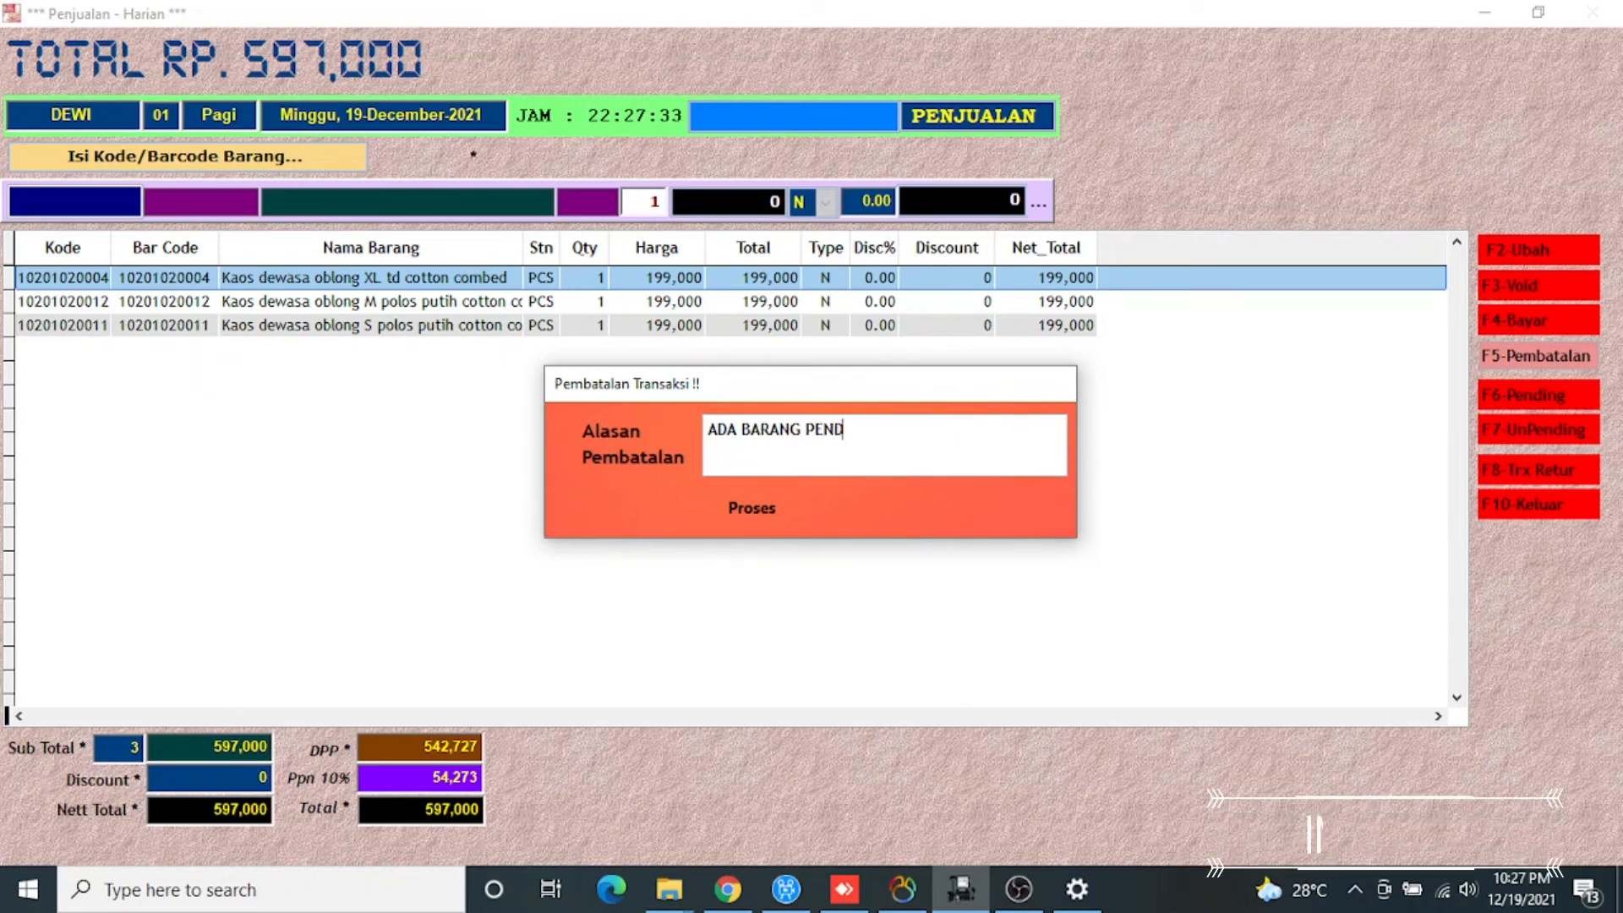
pyautogui.write('ING YAN')
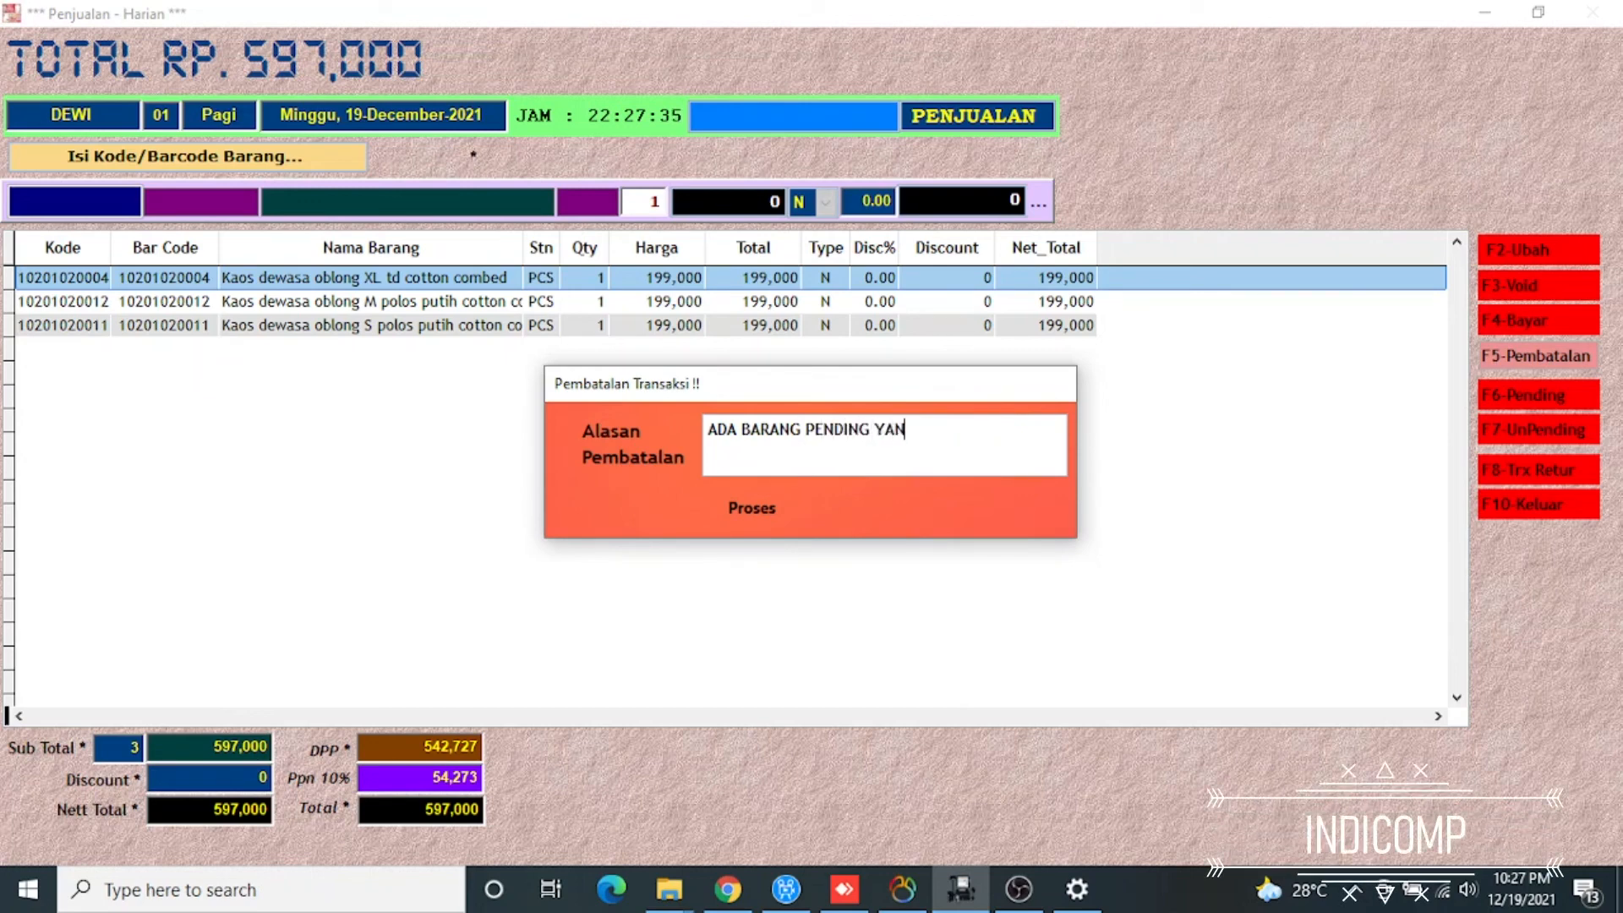
pyautogui.write('G TIDAK DITEBUS')
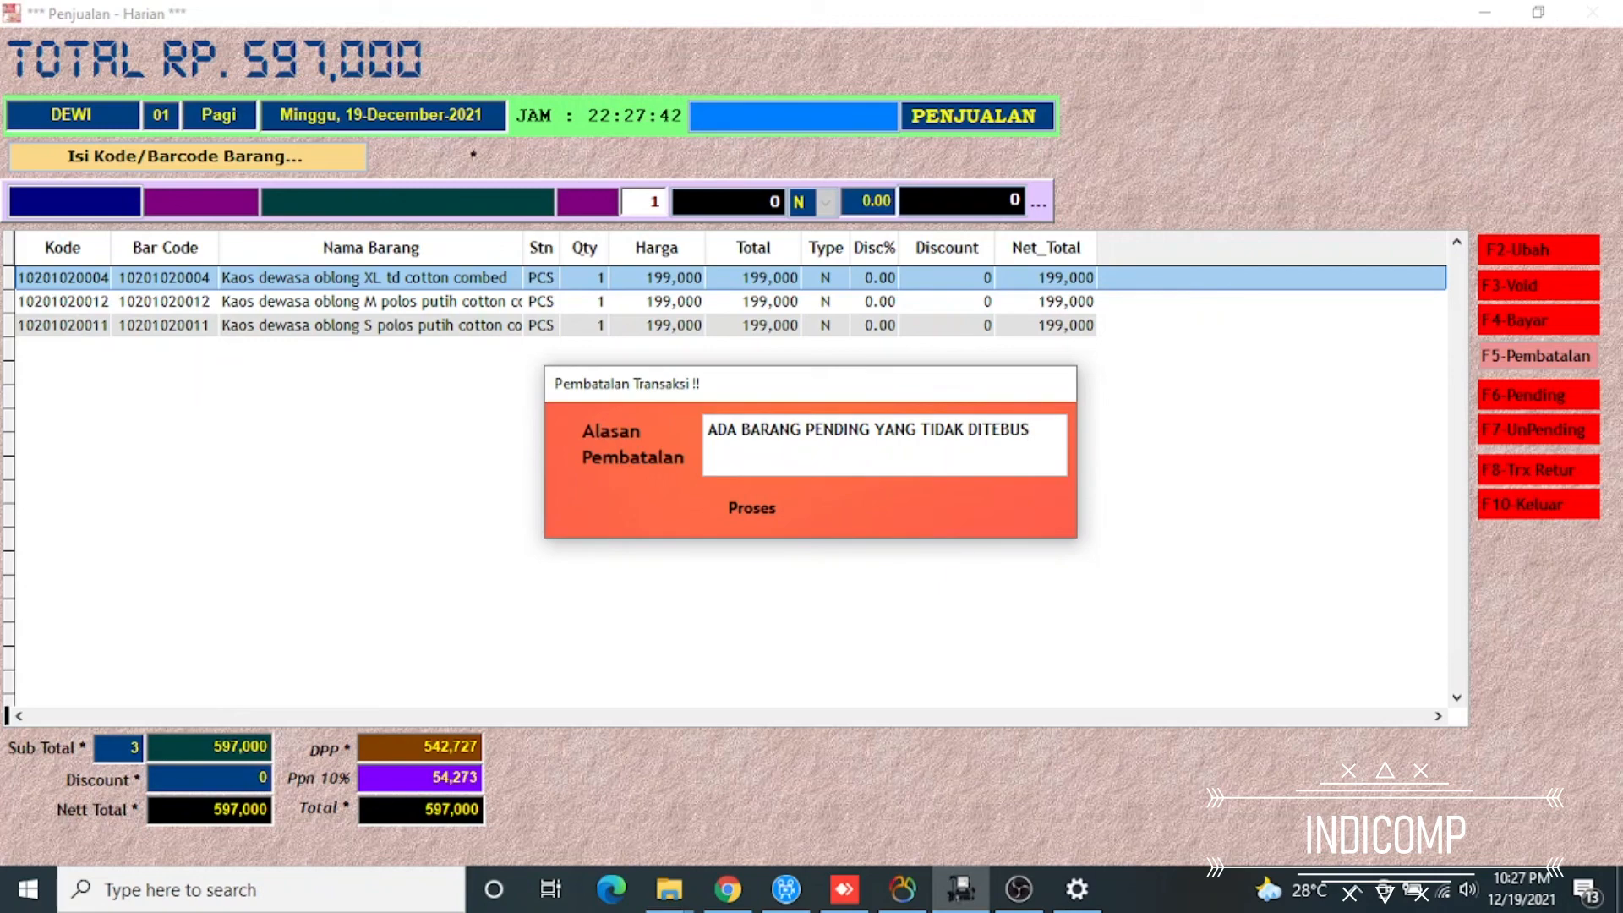
pyautogui.press('Return')
pyautogui.press('Return')
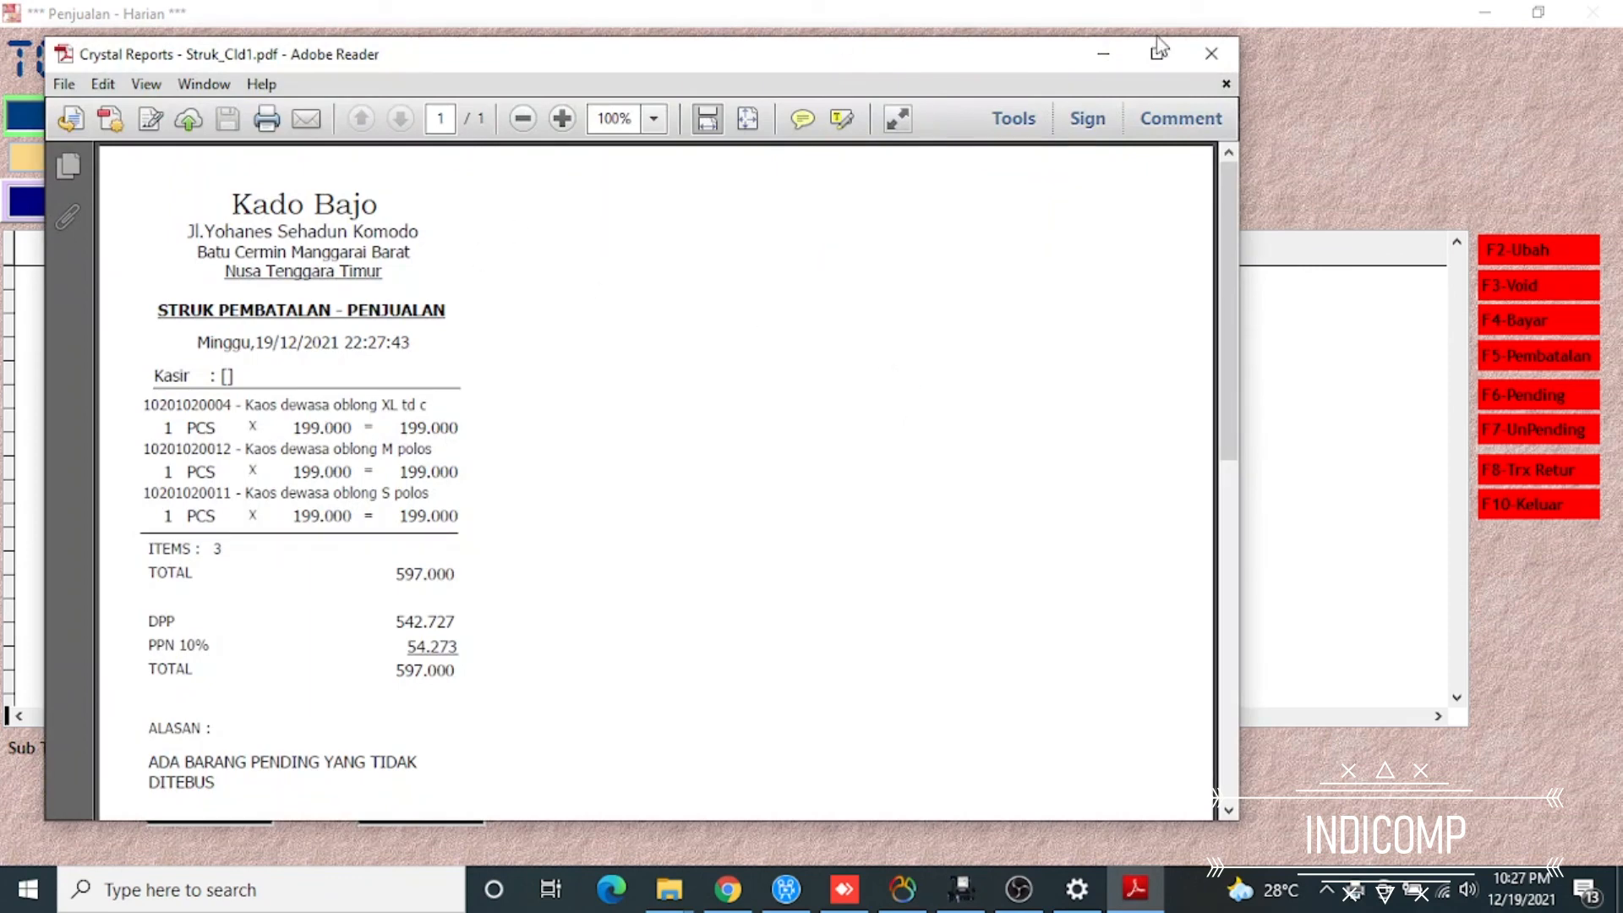
pyautogui.click(1213, 55)
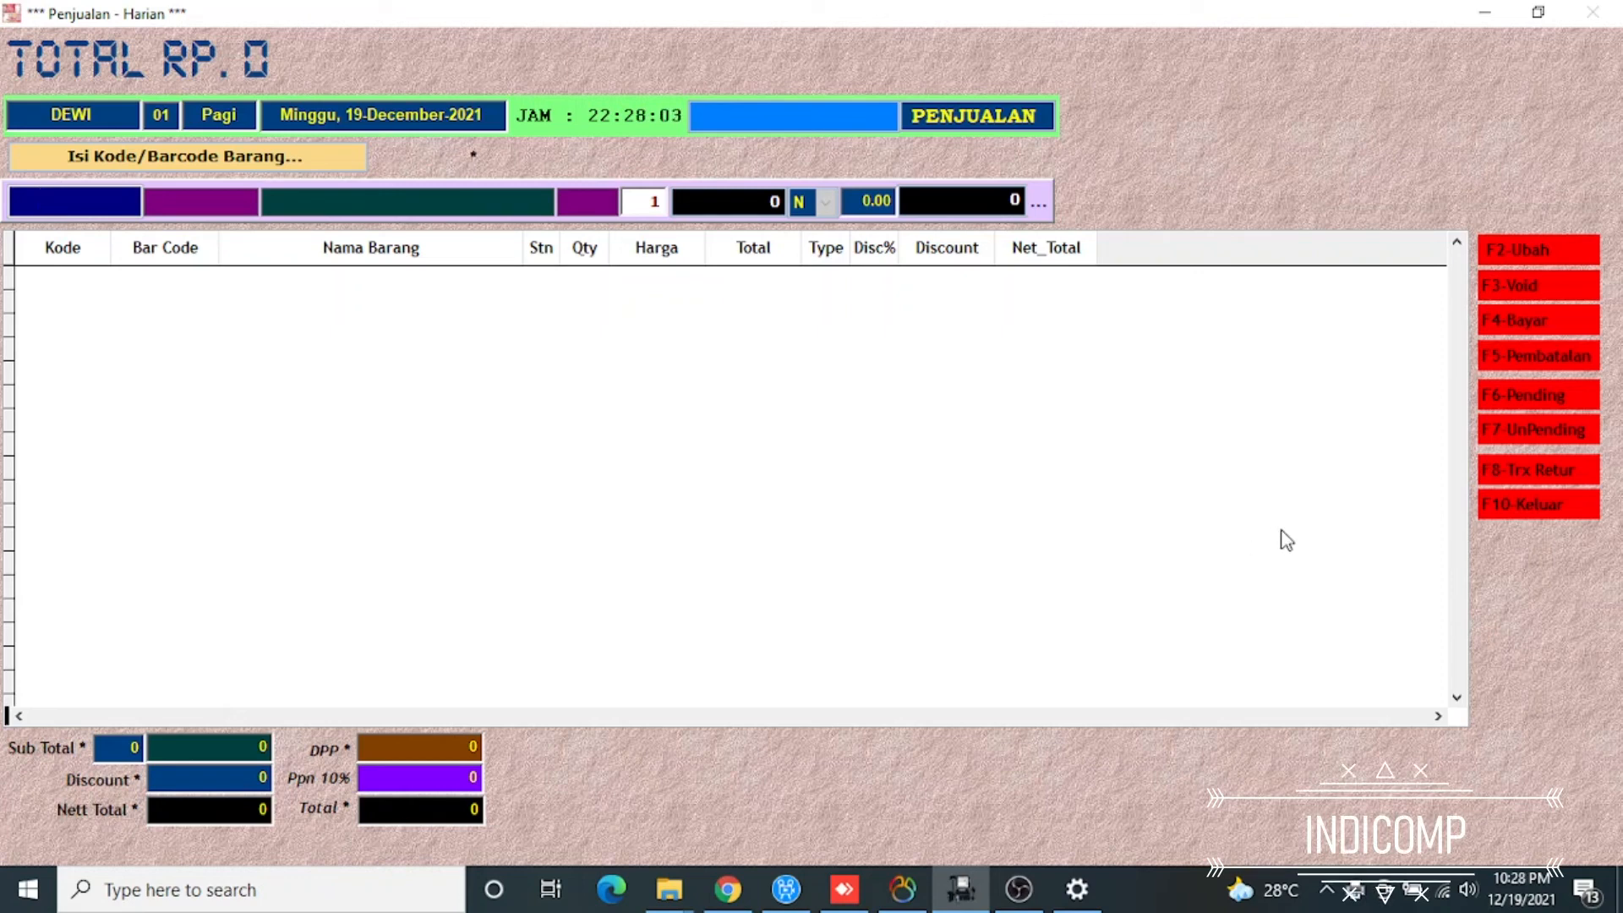
# Exit the POS system on computer No. 01 from the emptied sales screen
pyautogui.press('F10')
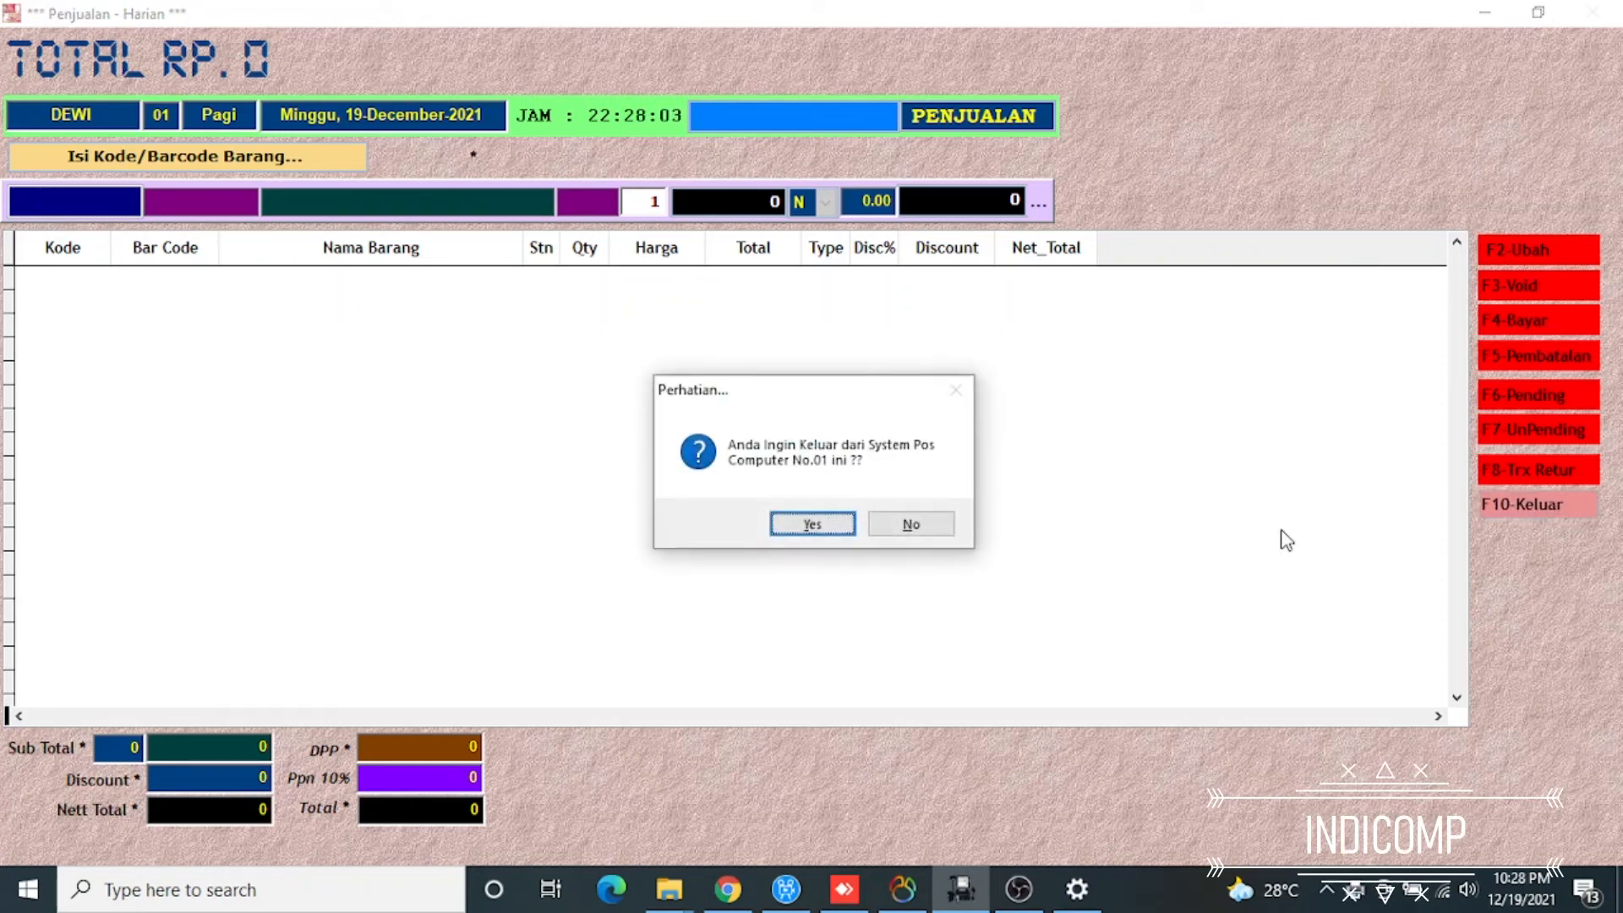